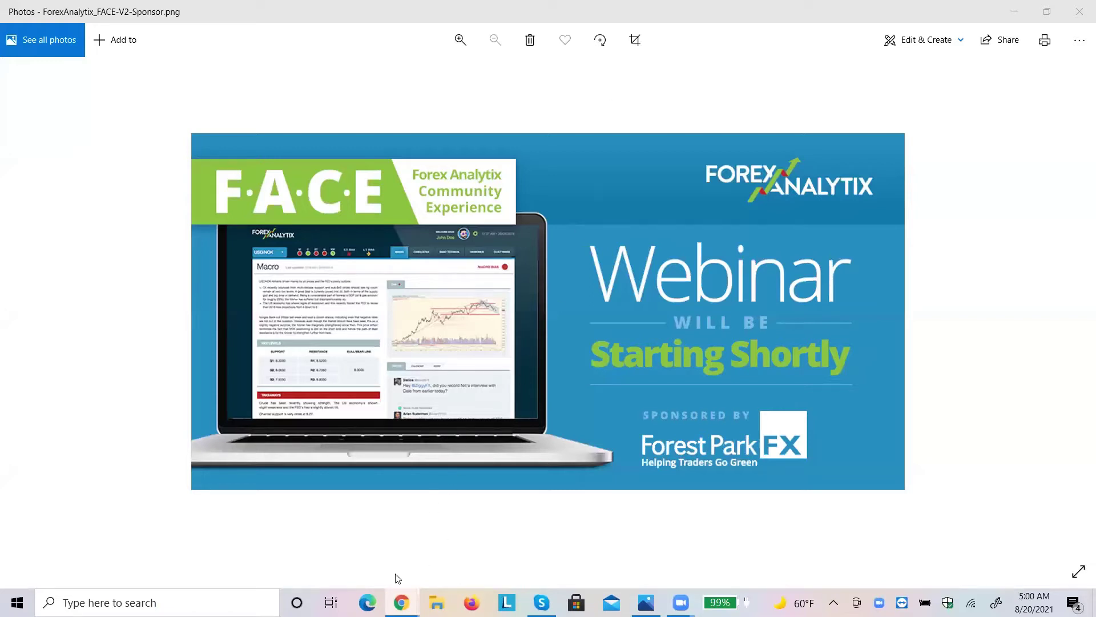
# Bring the browser in front of Photos and show the NAS100USD 15-minute TradingView chart.
pyautogui.moveTo(401, 602)
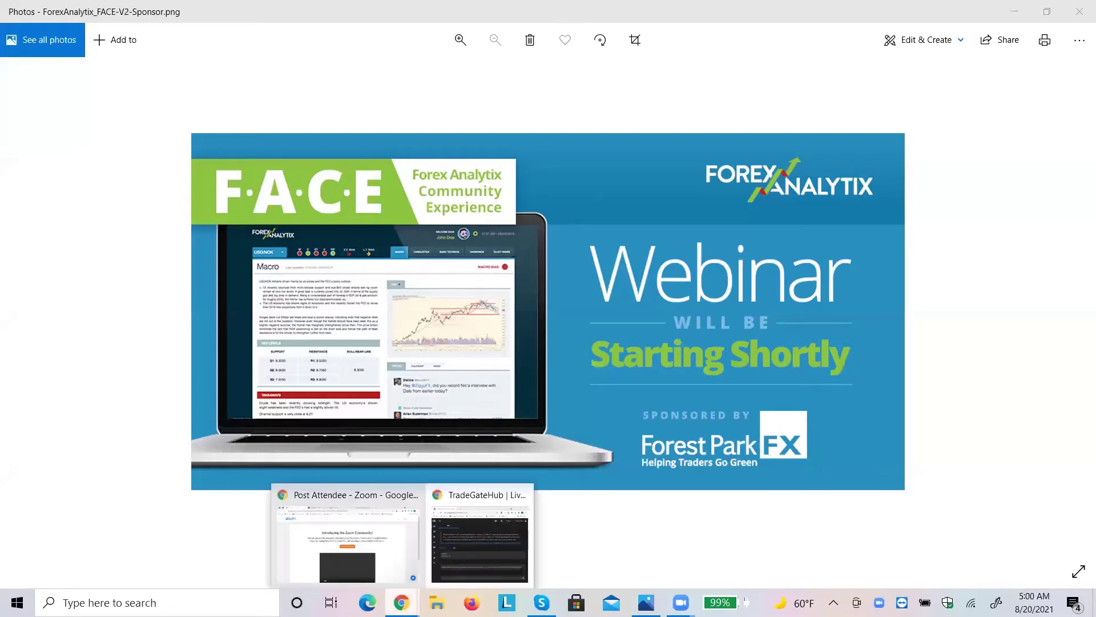
pyautogui.click(373, 547)
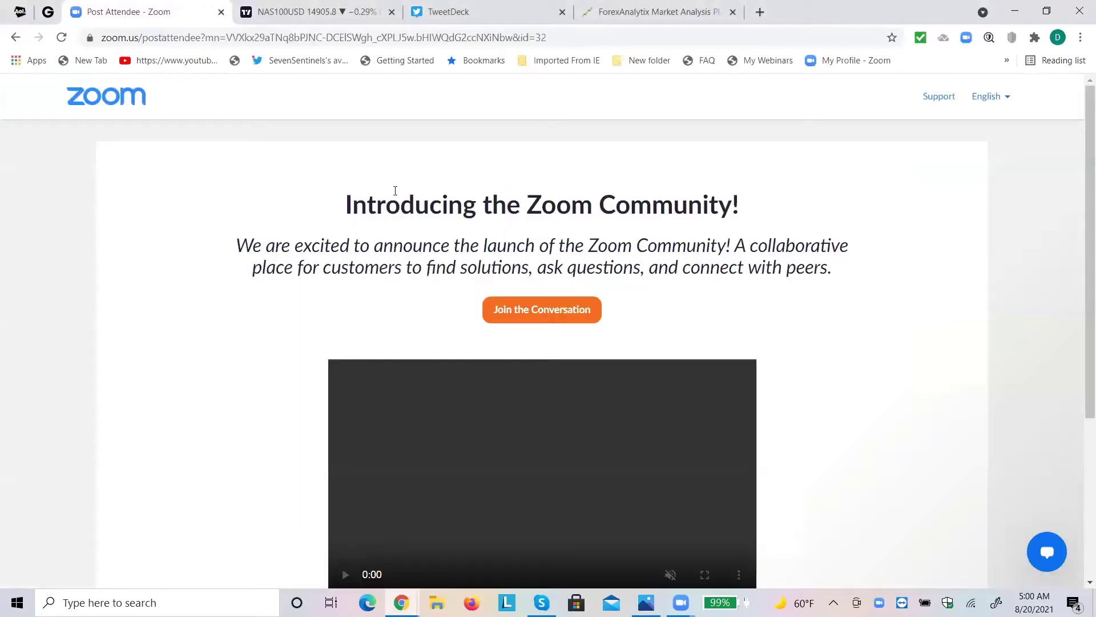
pyautogui.click(285, 18)
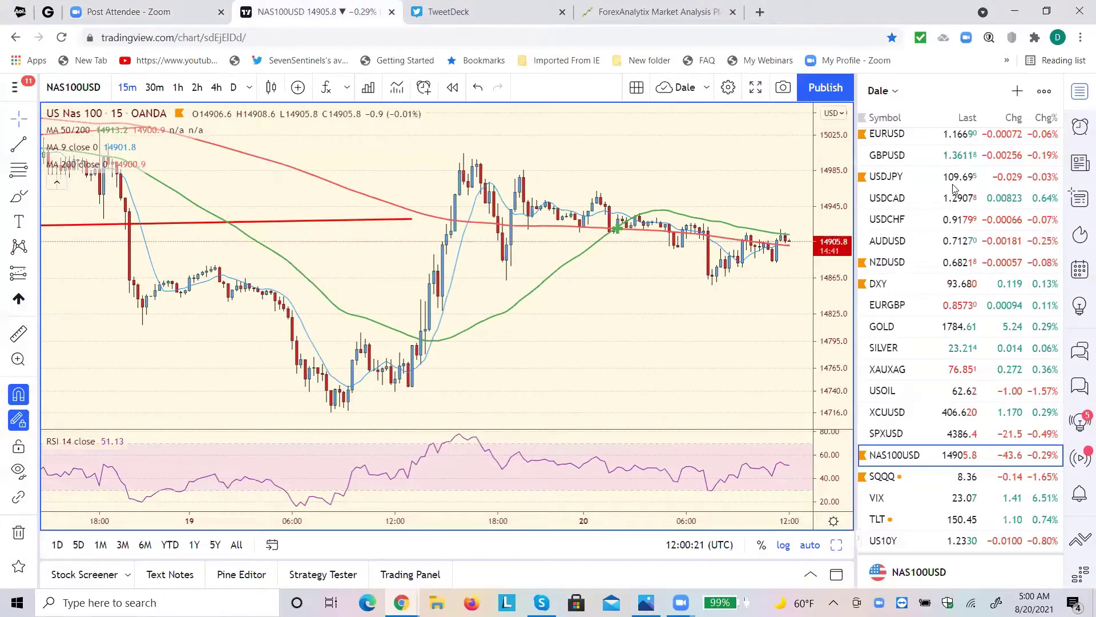
# Put EURUSD on 2-hour candles, check DXY, then return to the EURUSD chart.
pyautogui.click(886, 135)
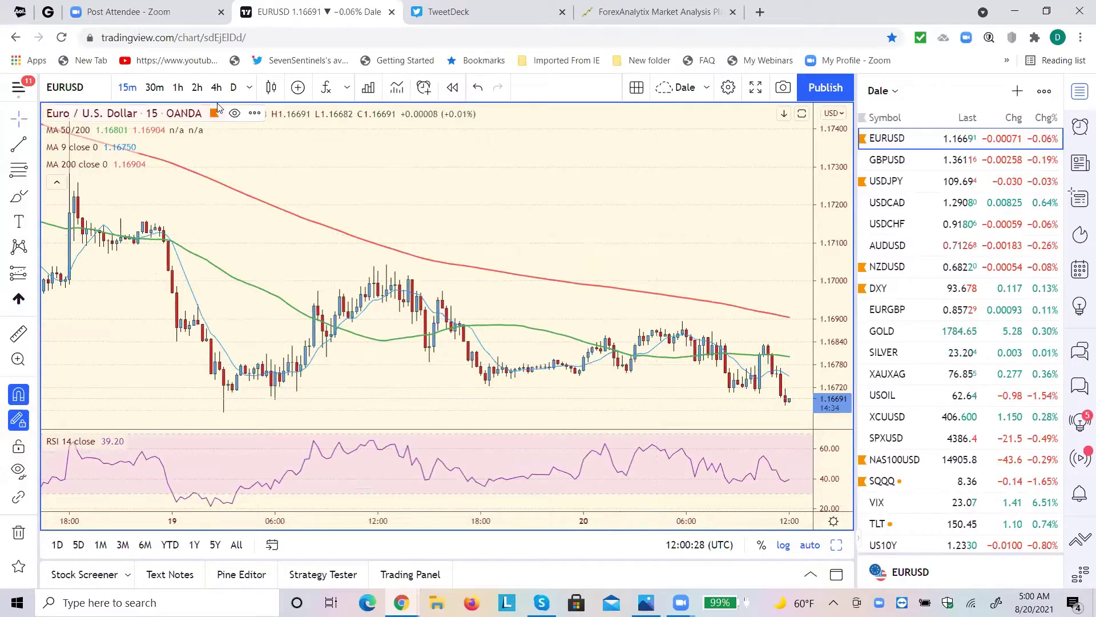
pyautogui.click(196, 87)
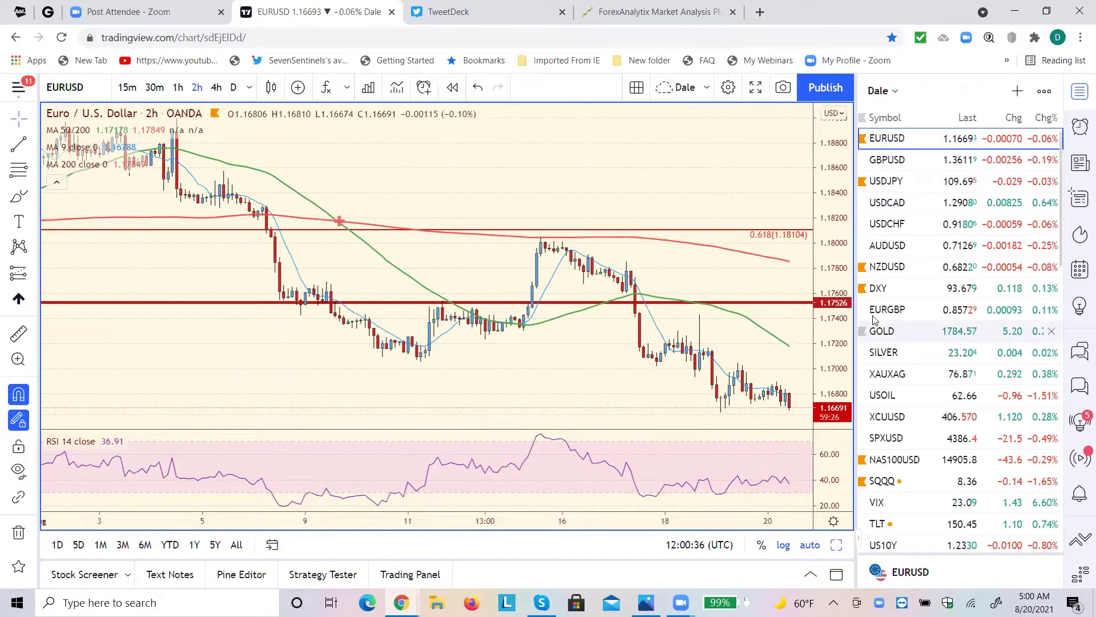
pyautogui.click(884, 293)
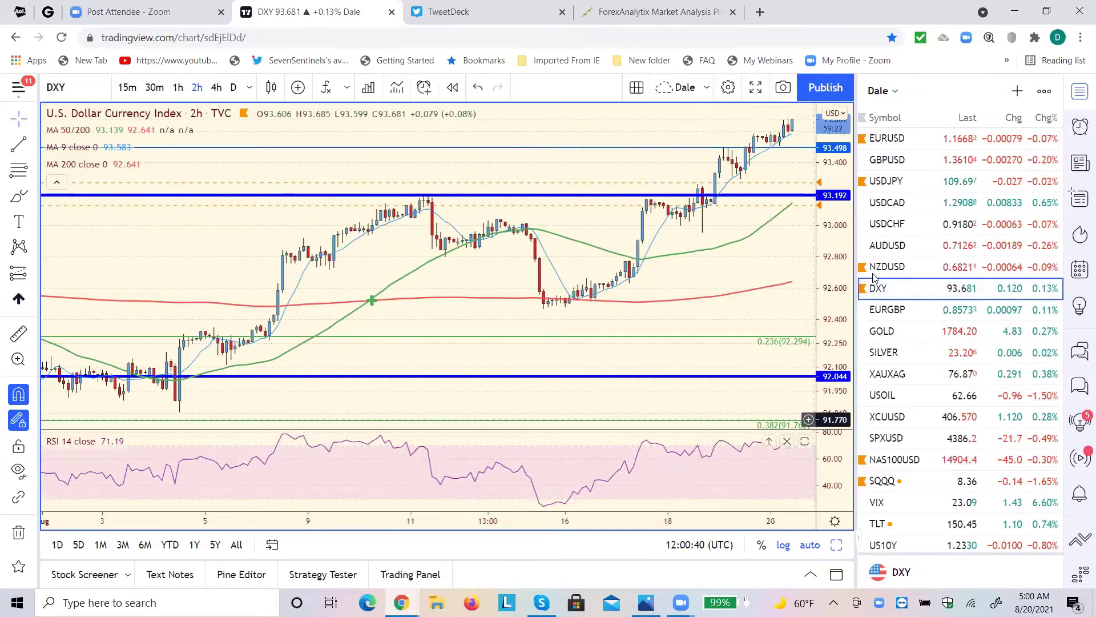
pyautogui.click(887, 140)
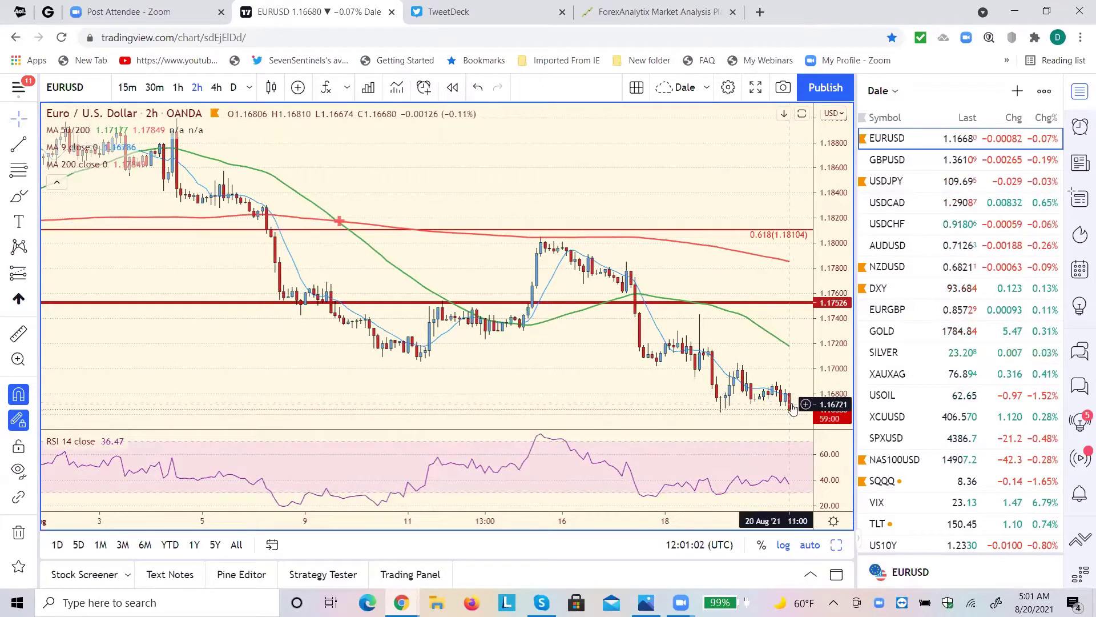
# Switch to 4-hour candles, step through DXY and EURUSD, ending on USDCHF.
pyautogui.click(220, 100)
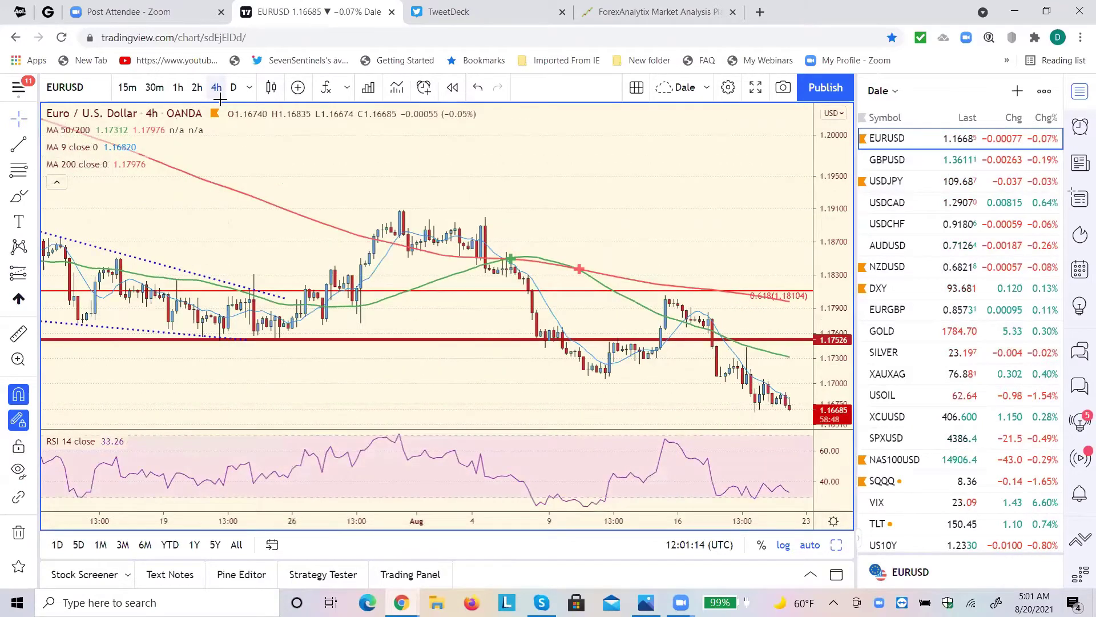
pyautogui.click(894, 297)
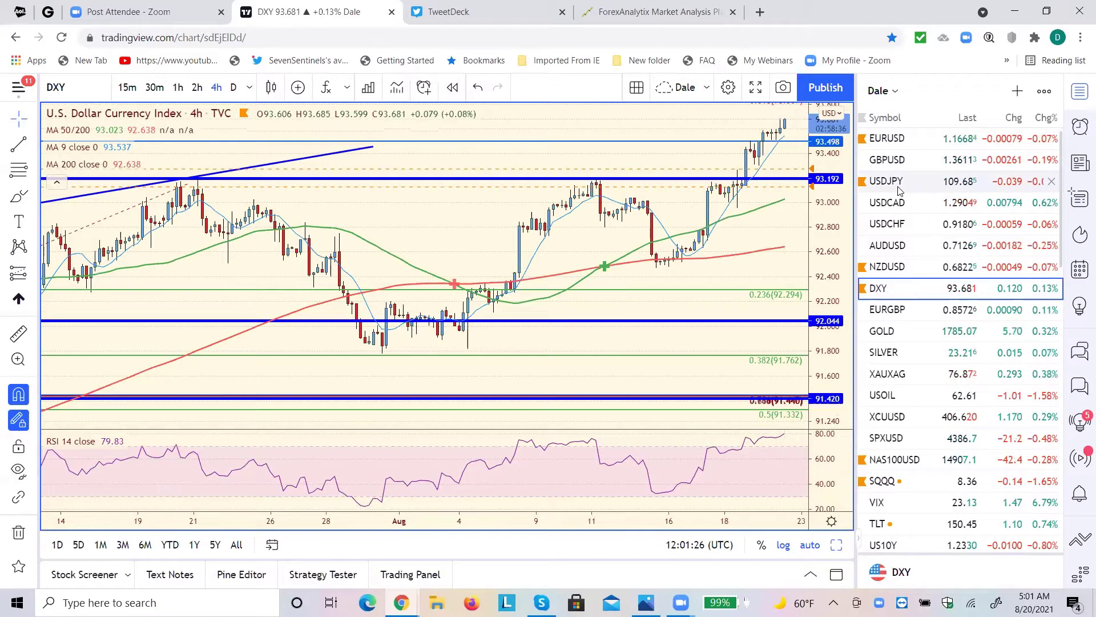
pyautogui.click(877, 139)
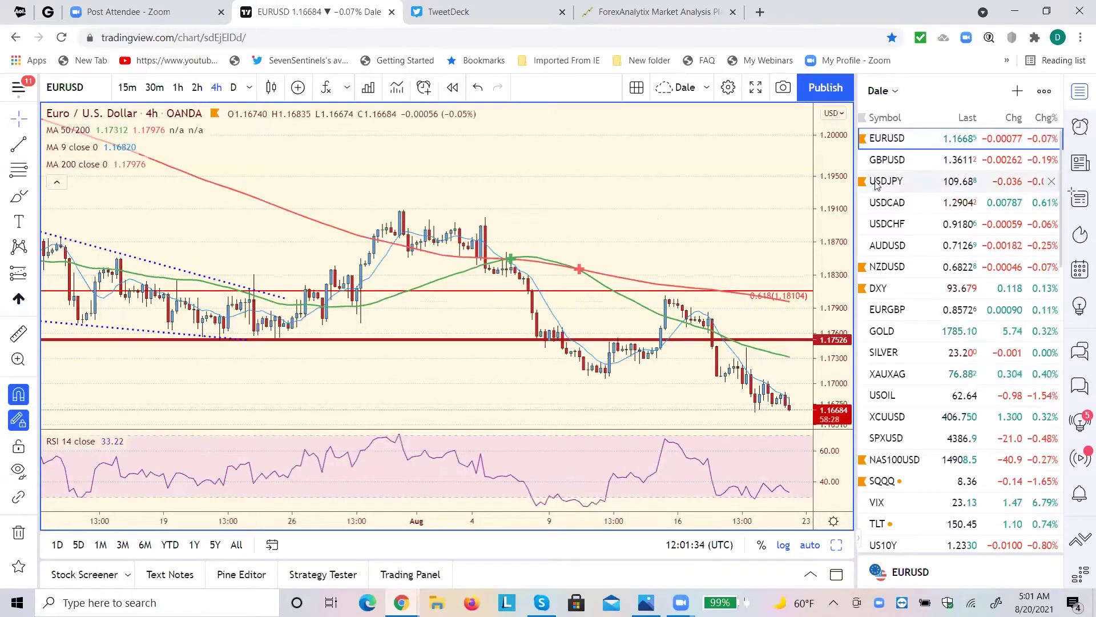
pyautogui.click(892, 228)
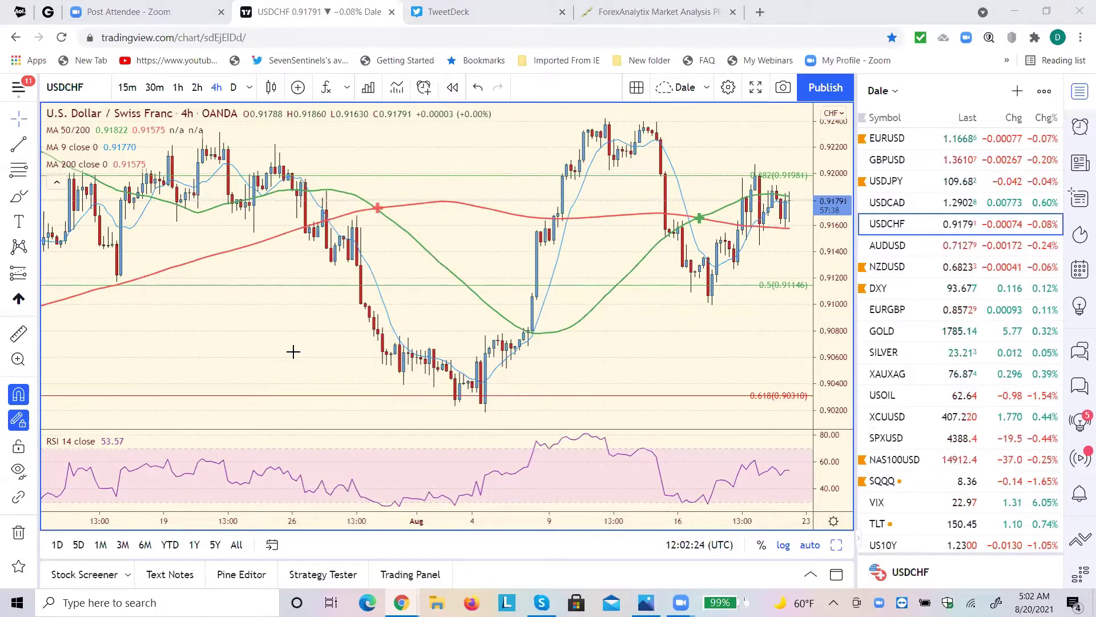
# View USDCAD on daily then 1-week candles, then switch to AUDUSD weekly.
pyautogui.click(894, 207)
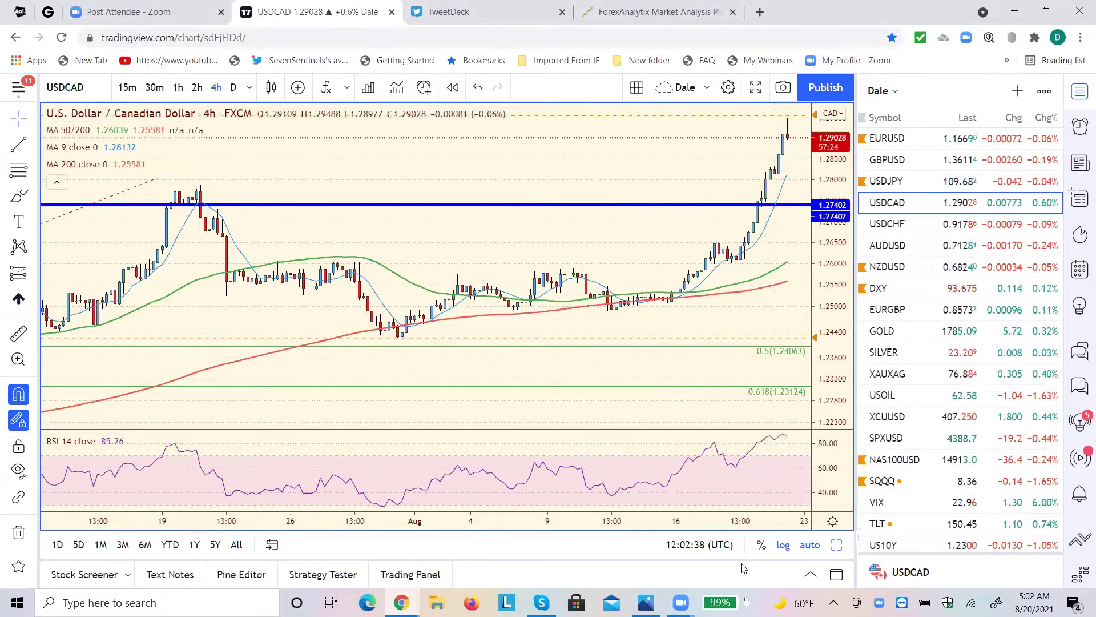
pyautogui.click(240, 100)
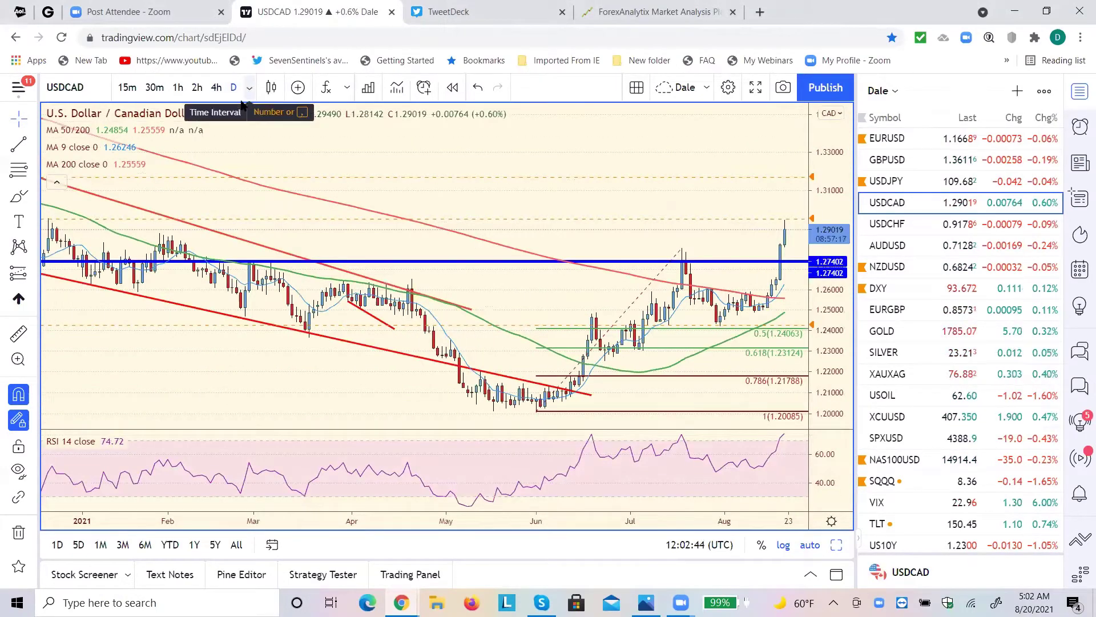
pyautogui.click(249, 88)
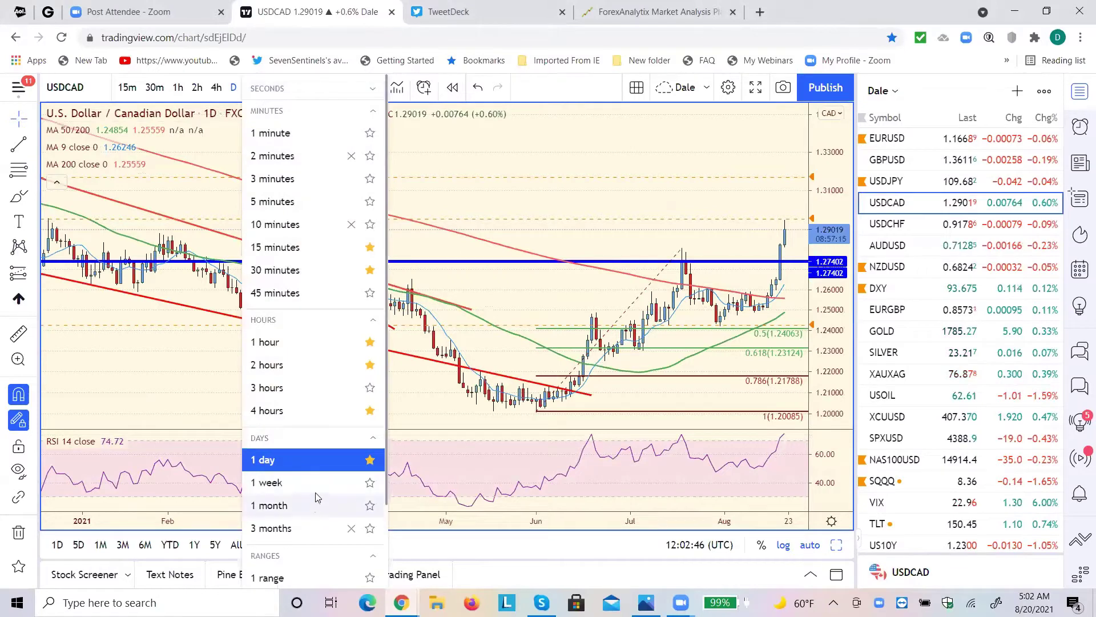
pyautogui.click(296, 483)
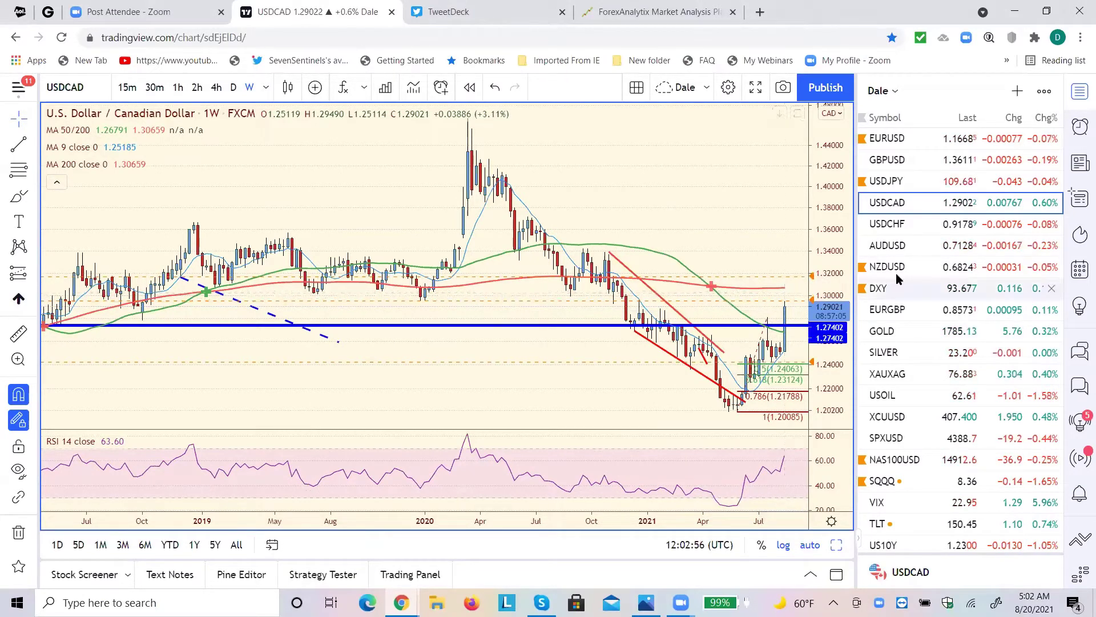
pyautogui.click(889, 246)
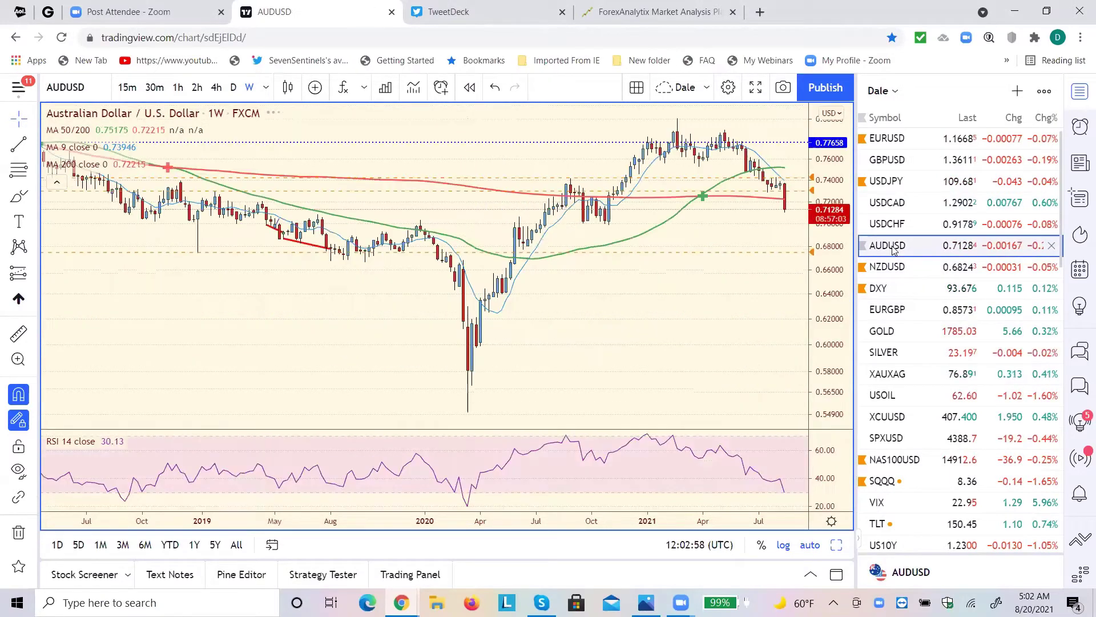
# Set 4-hour candles and step through GOLD, SILVER, then SPXUSD.
pyautogui.click(215, 96)
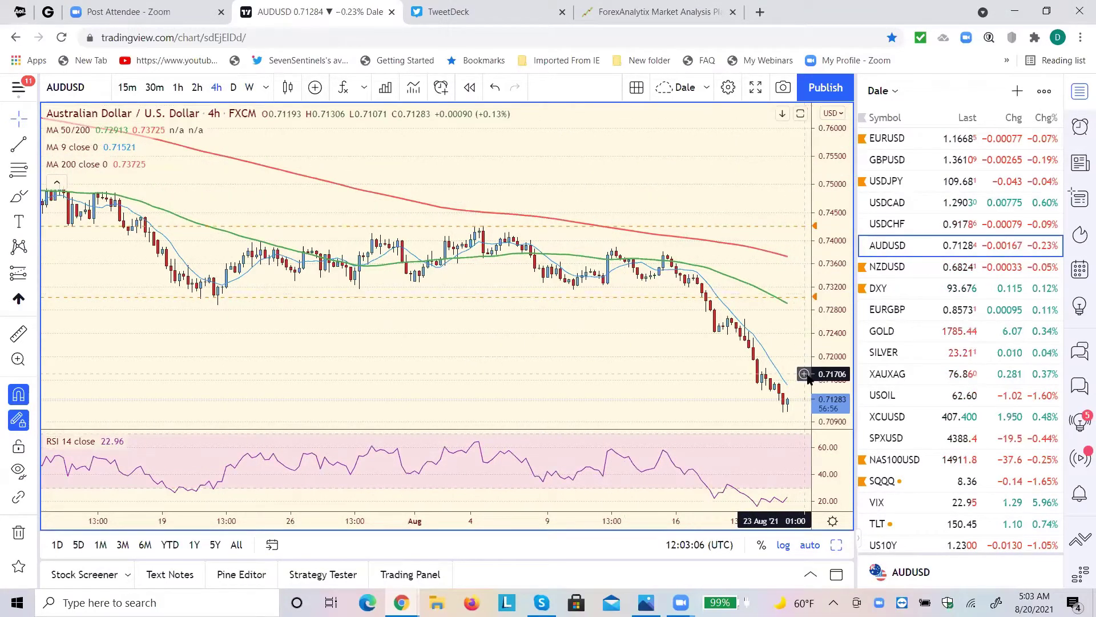
pyautogui.click(888, 332)
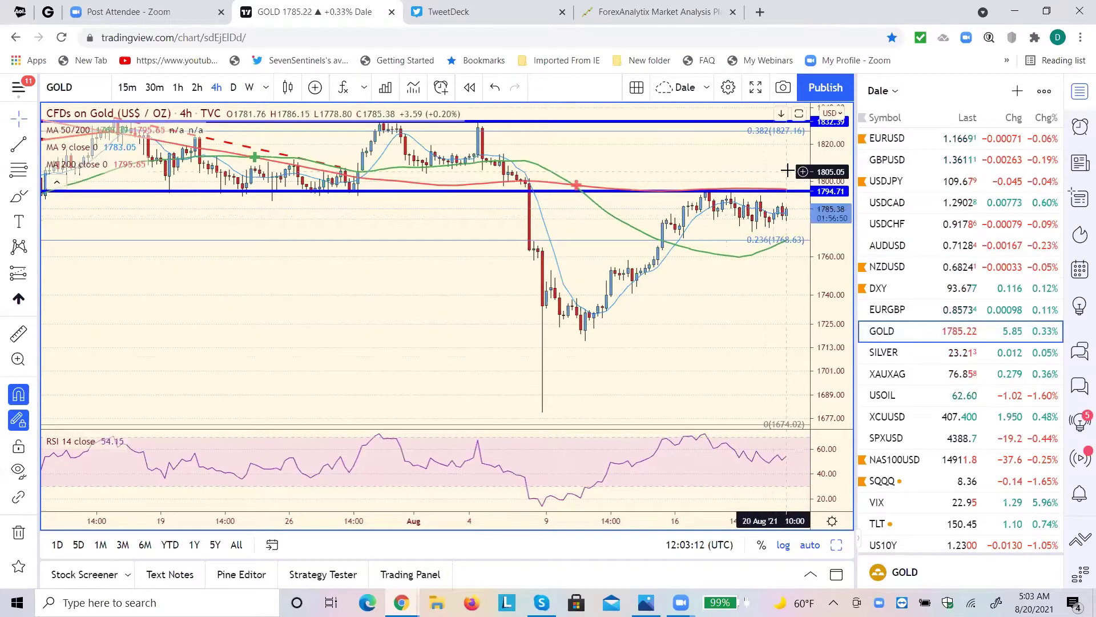
pyautogui.click(898, 356)
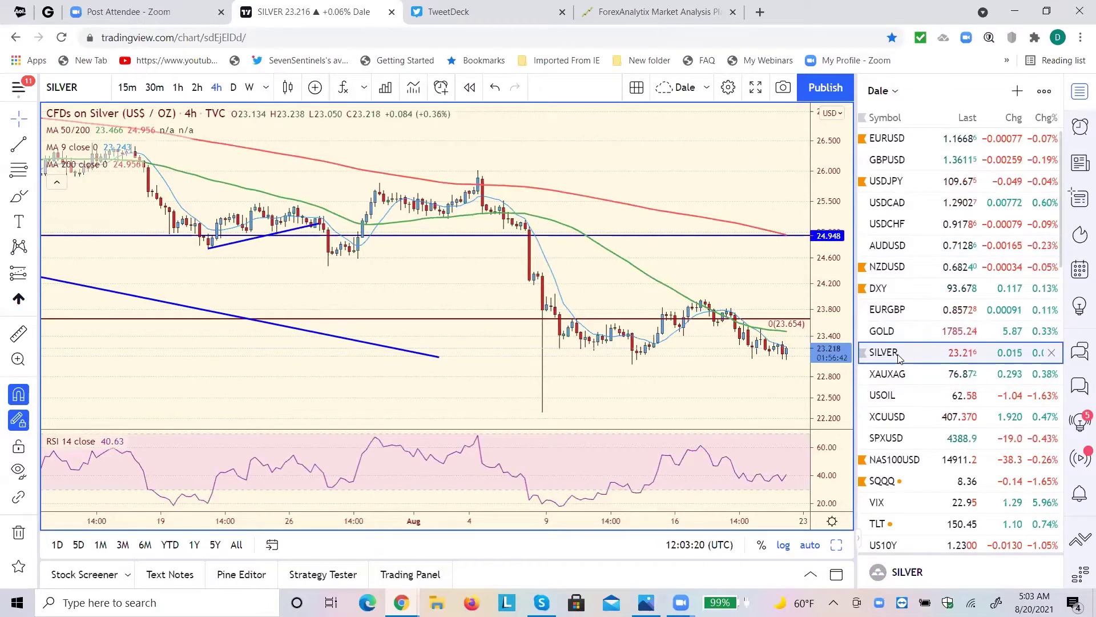
pyautogui.click(894, 438)
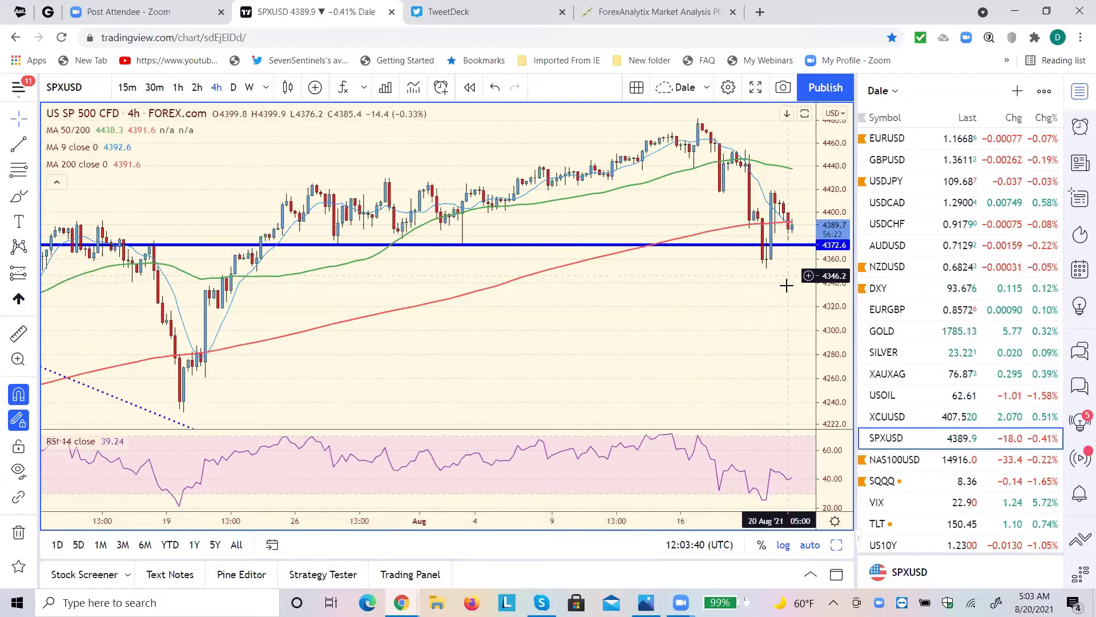
# View NAS100USD on weekly candles, then switch to the SPXUSD weekly chart.
pyautogui.click(881, 460)
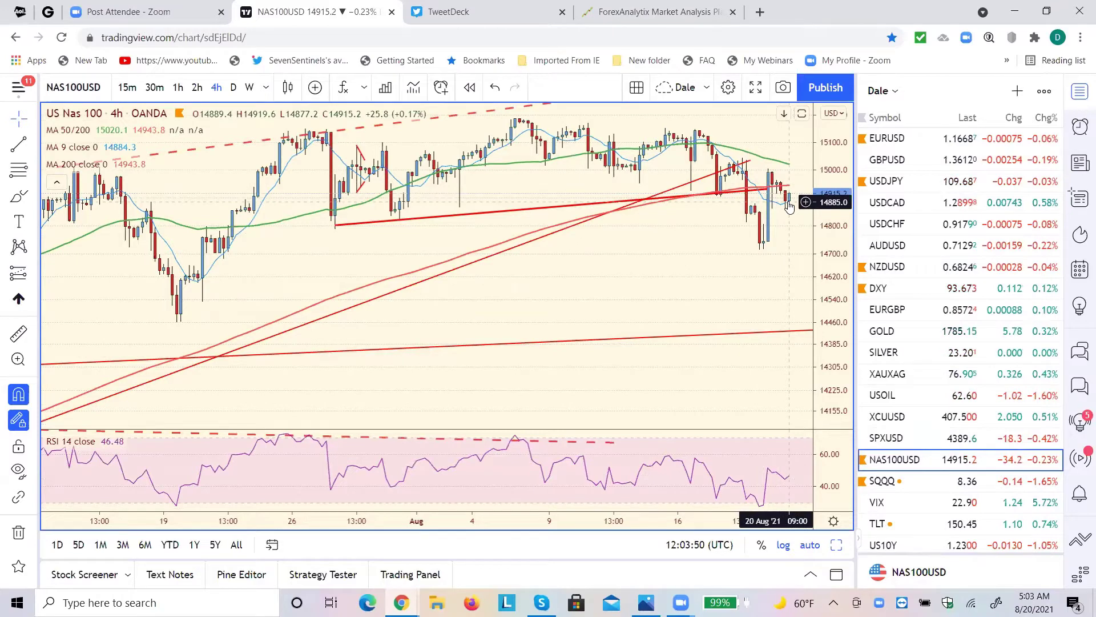
pyautogui.click(249, 89)
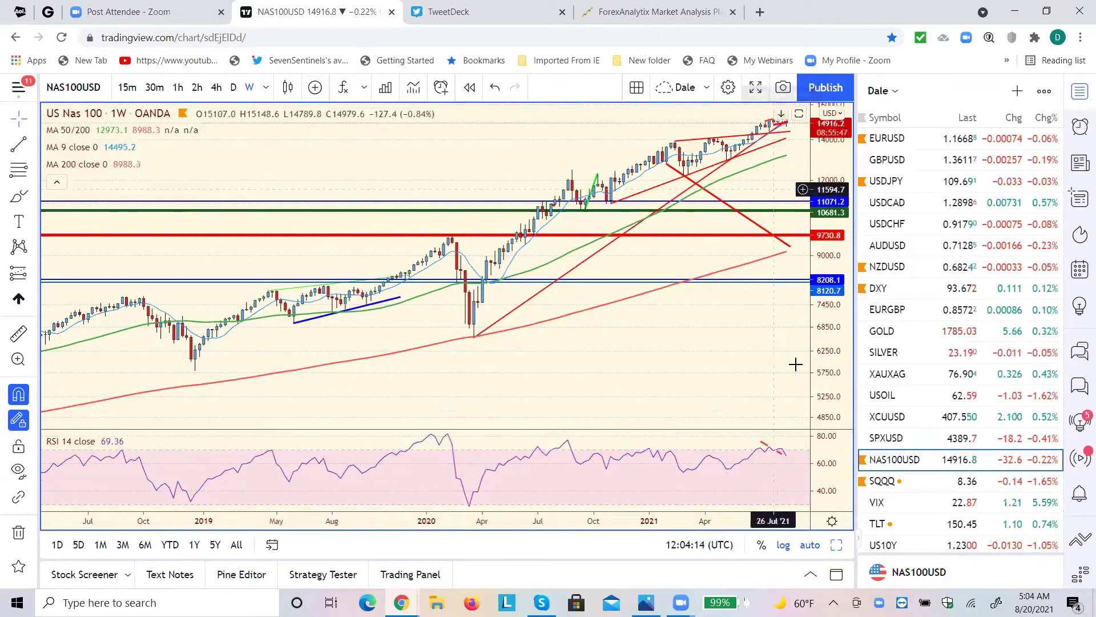
pyautogui.click(876, 439)
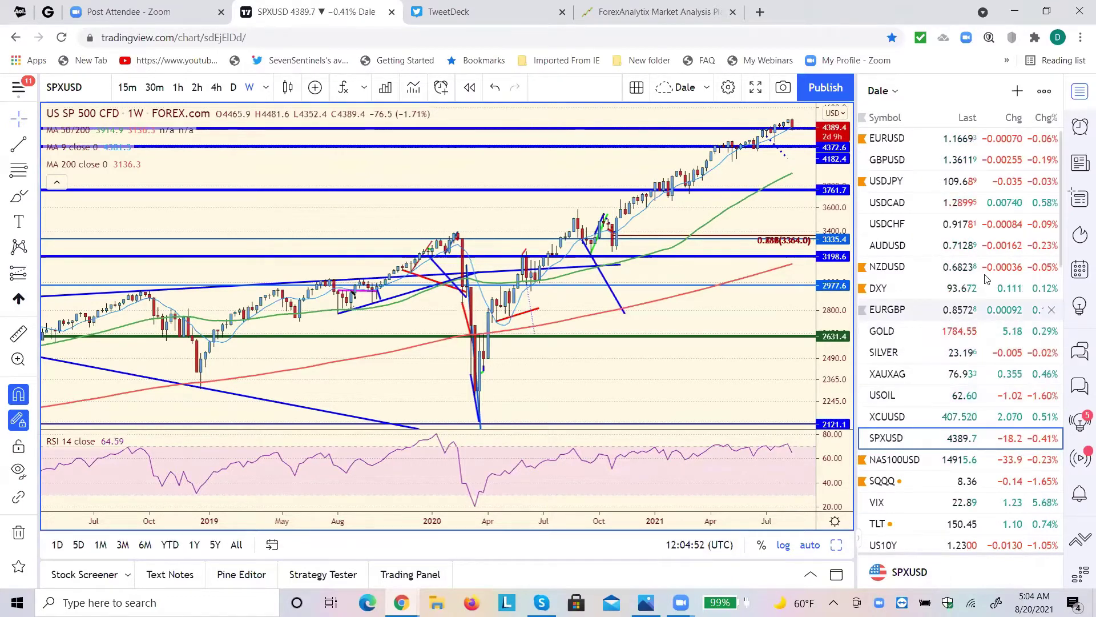
pyautogui.scroll(-3, 1060, 249)
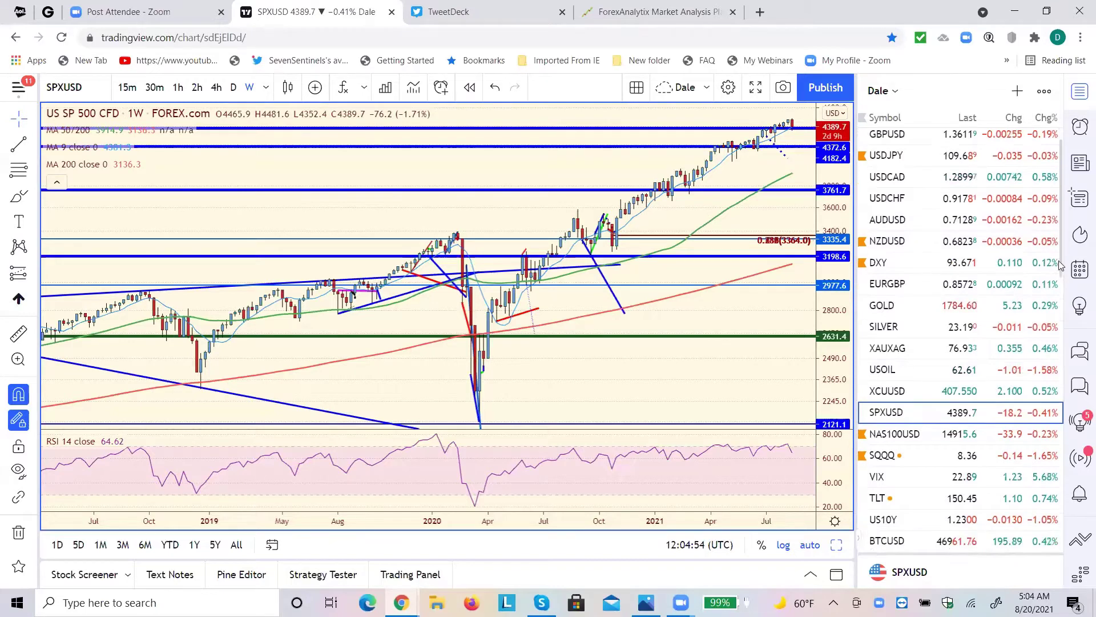
pyautogui.scroll(-4, 1060, 293)
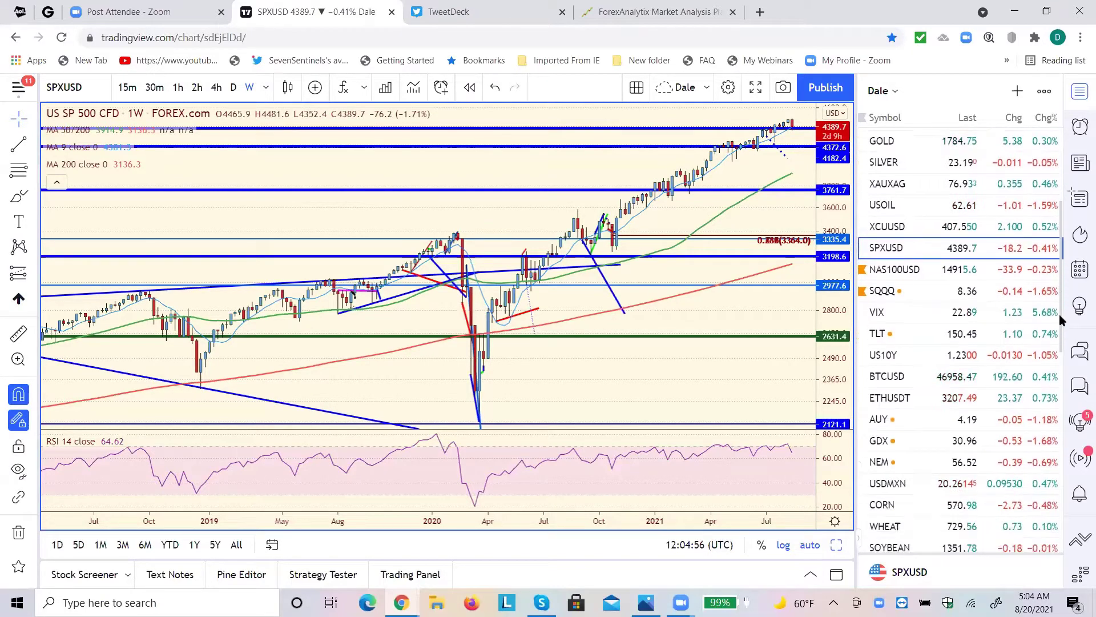
pyautogui.scroll(-2, 1059, 327)
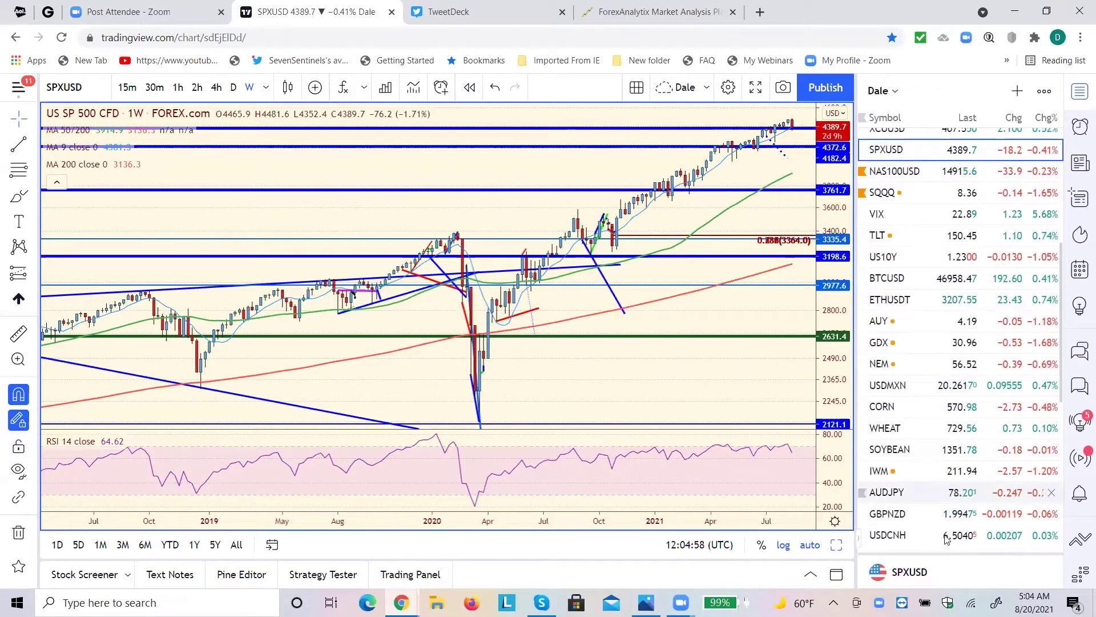
pyautogui.click(882, 474)
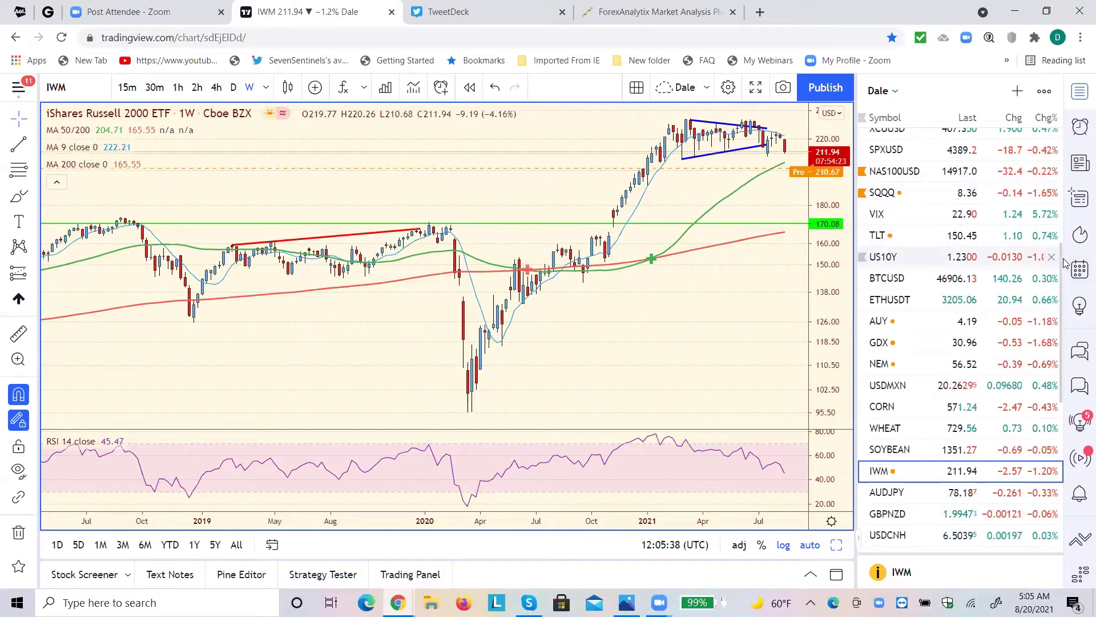
pyautogui.moveTo(1065, 262); pyautogui.dragTo(1068, 175)
pyautogui.click(1068, 173)
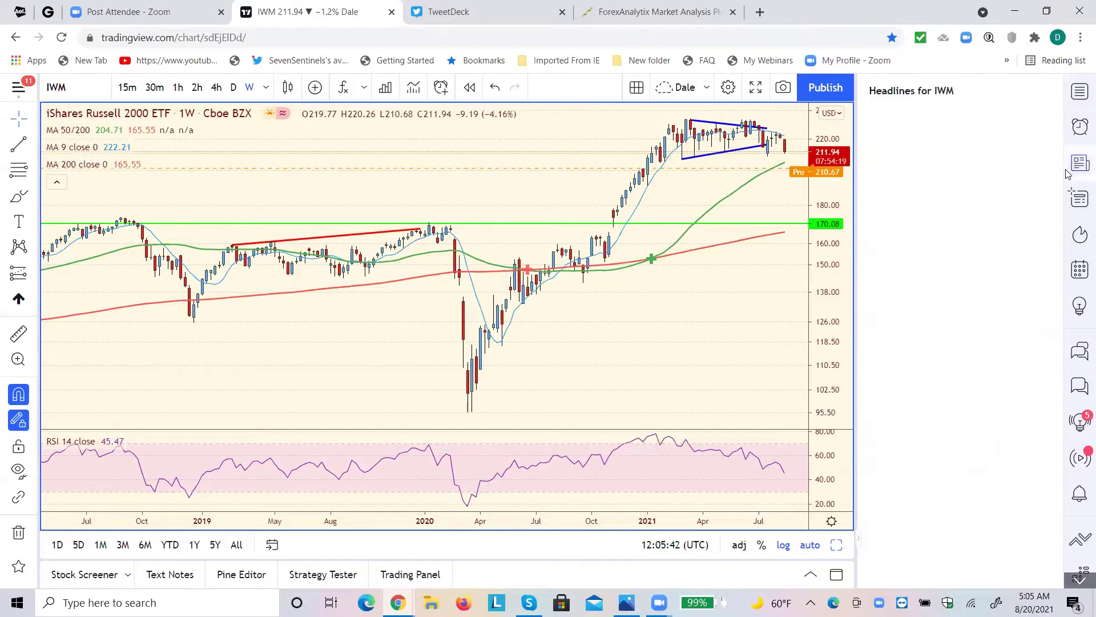
pyautogui.click(1078, 166)
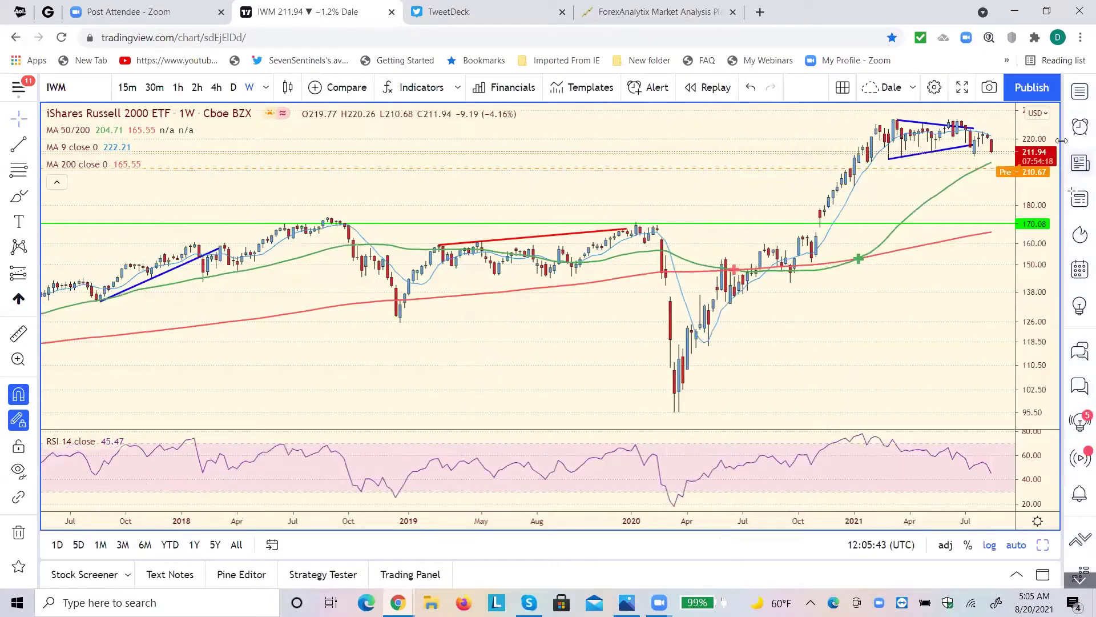
pyautogui.click(1079, 92)
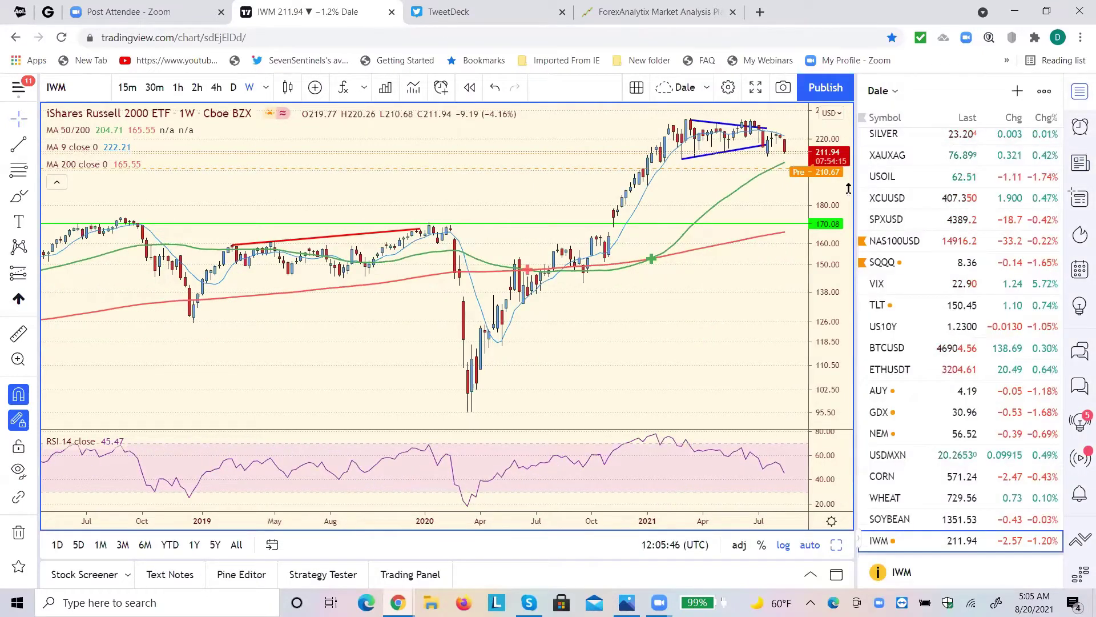
# Review the USOIL daily chart, then switch to the VIX daily chart.
pyautogui.click(884, 178)
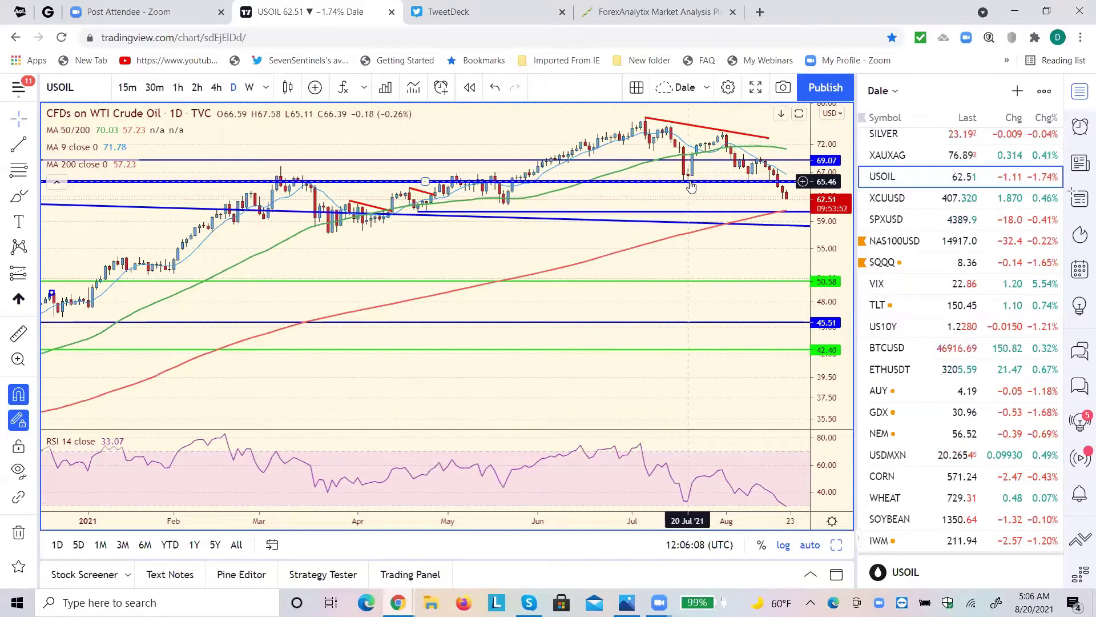
pyautogui.click(882, 290)
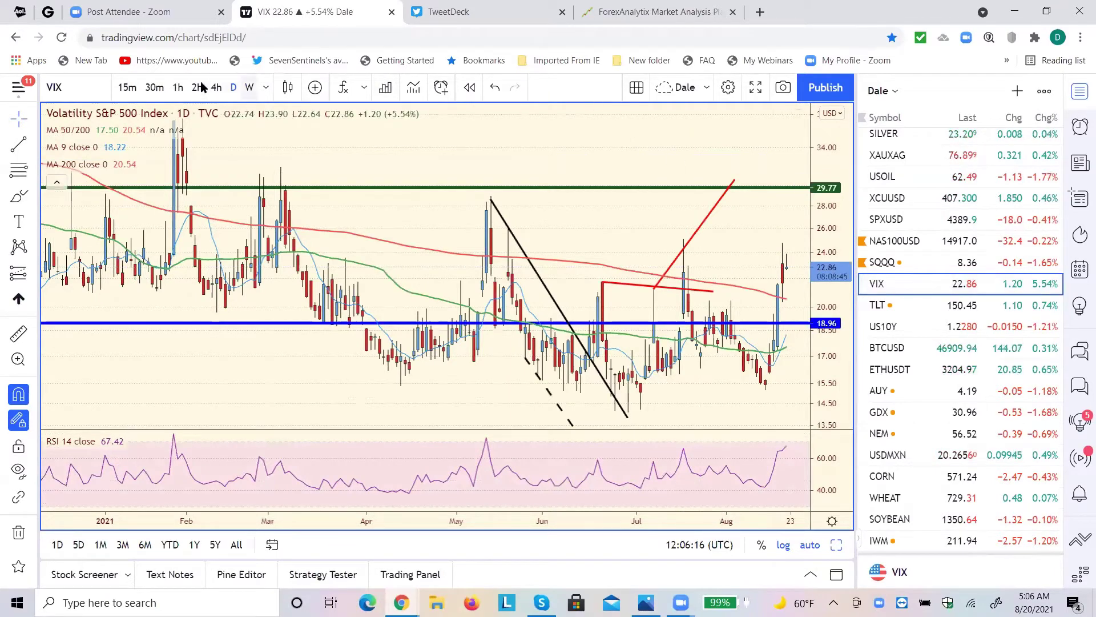
# Put the VIX on weekly candles, then open EURUSD from the top of the watchlist.
pyautogui.click(249, 86)
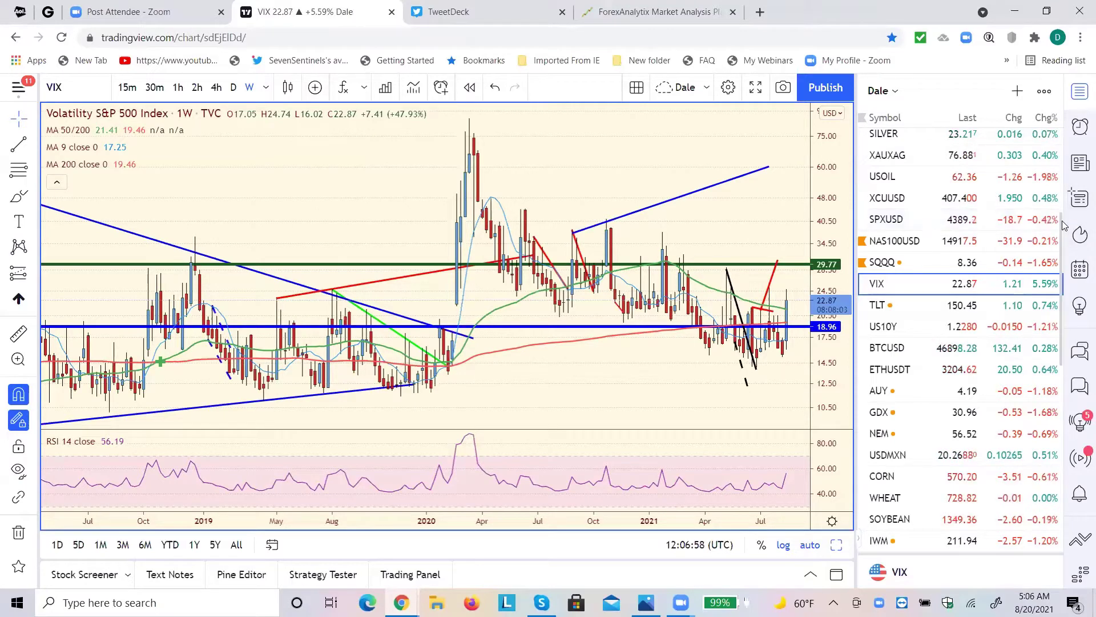
pyautogui.scroll(2, 1060, 200)
pyautogui.scroll(5, 1060, 171)
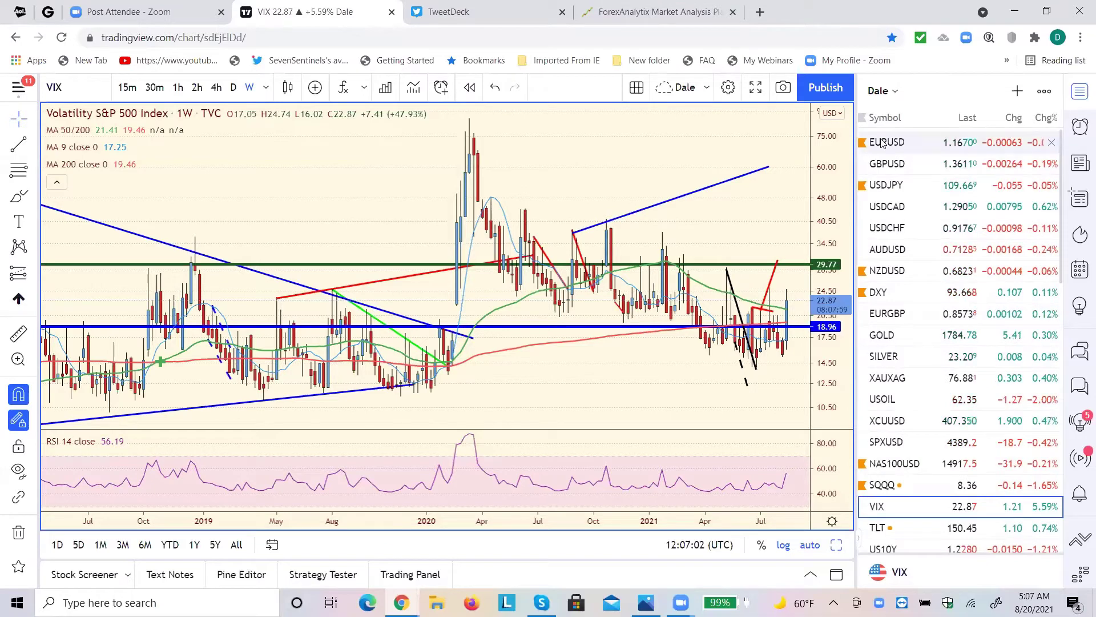
pyautogui.click(882, 143)
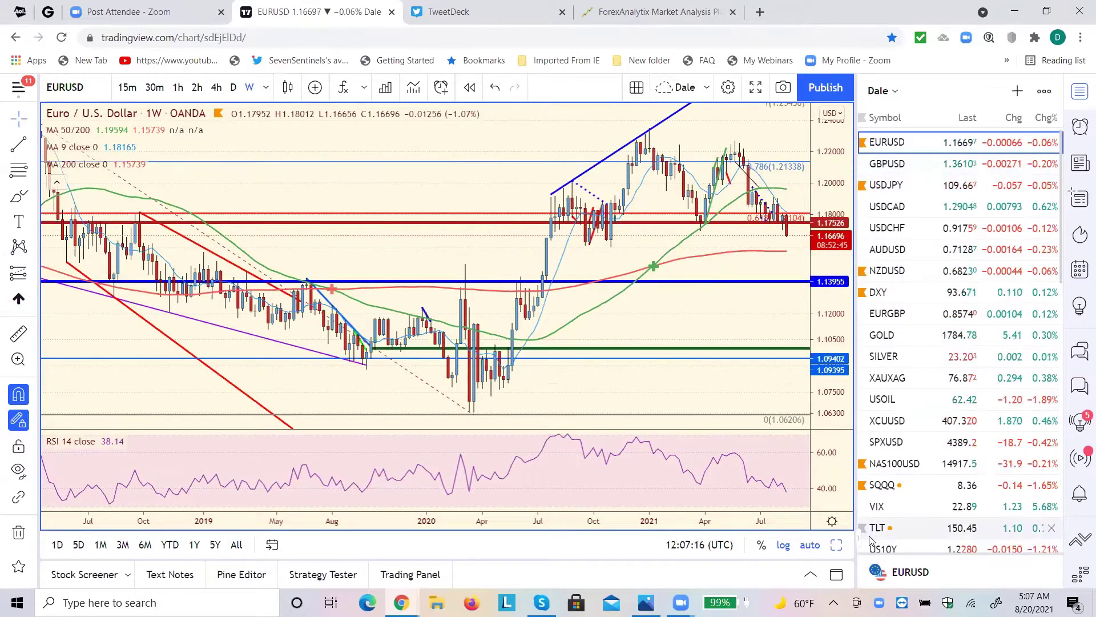
# Step through US10Y and GBPUSD weekly charts, ending on EURGBP.
pyautogui.click(879, 551)
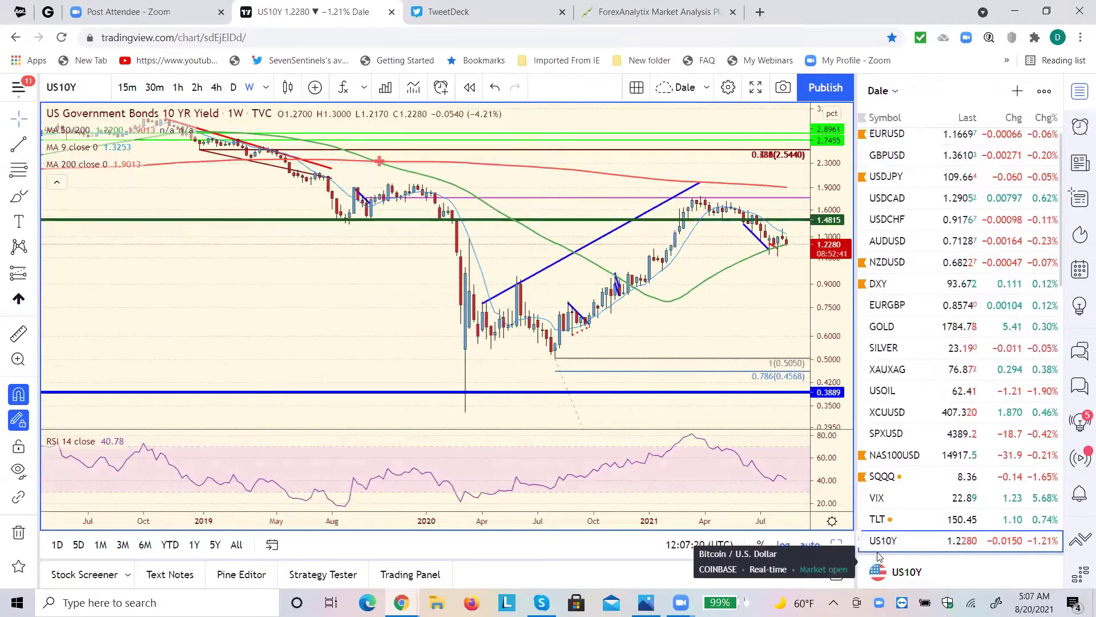
pyautogui.click(885, 163)
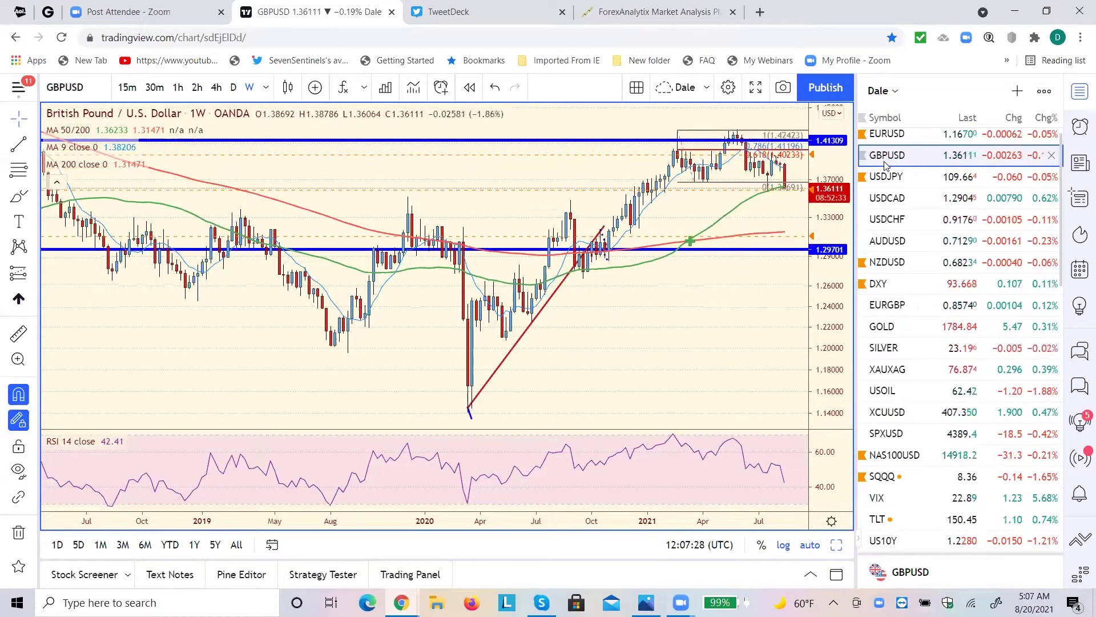
pyautogui.click(886, 306)
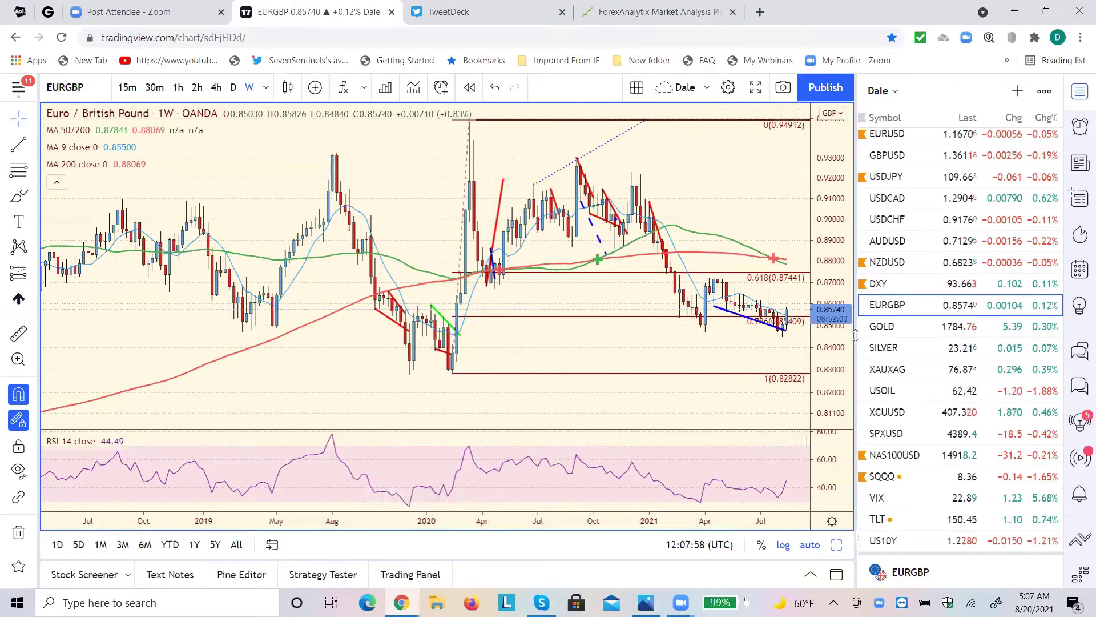
# Review the SILVER weekly chart, then switch to USOIL on 4-hour candles.
pyautogui.click(893, 350)
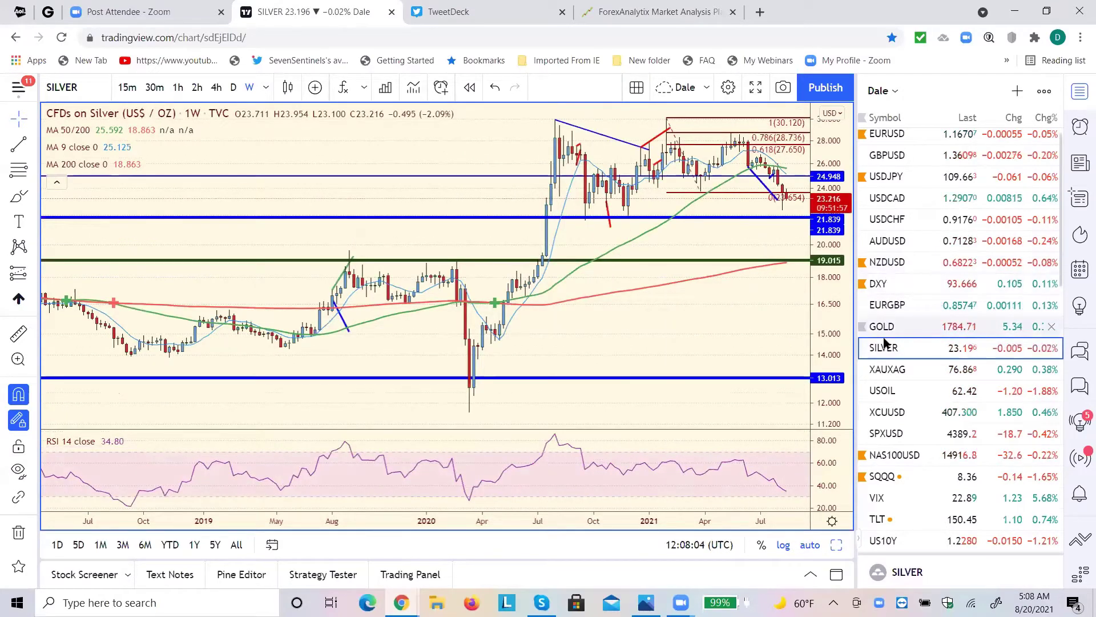
pyautogui.click(886, 394)
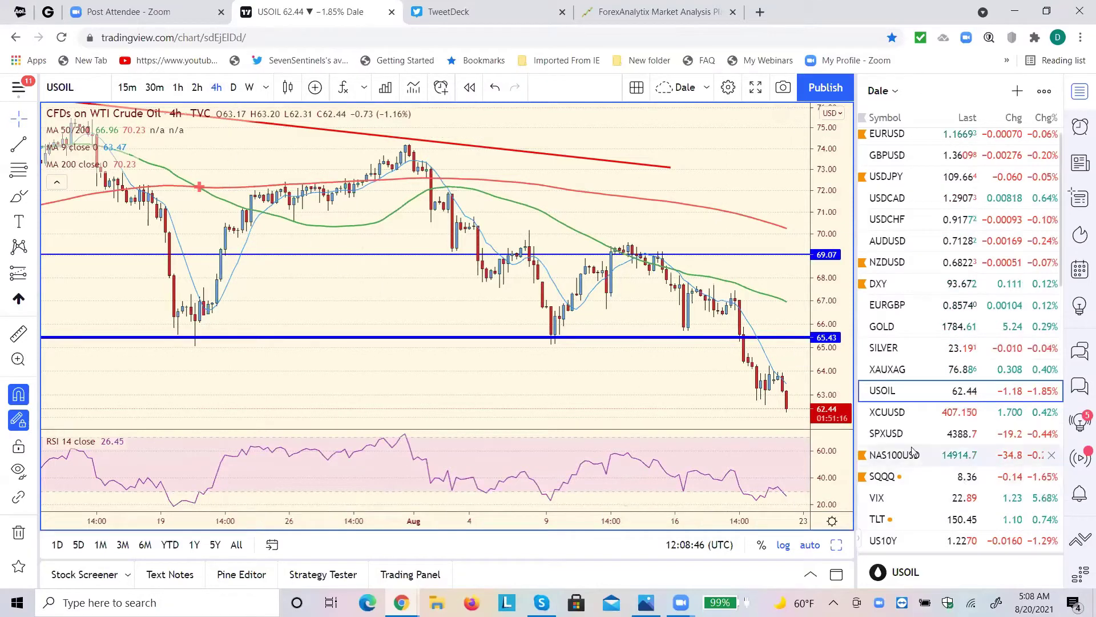
# Load SPXUSD, then the NAS100USD 4-hour chart from the watchlist.
pyautogui.click(891, 439)
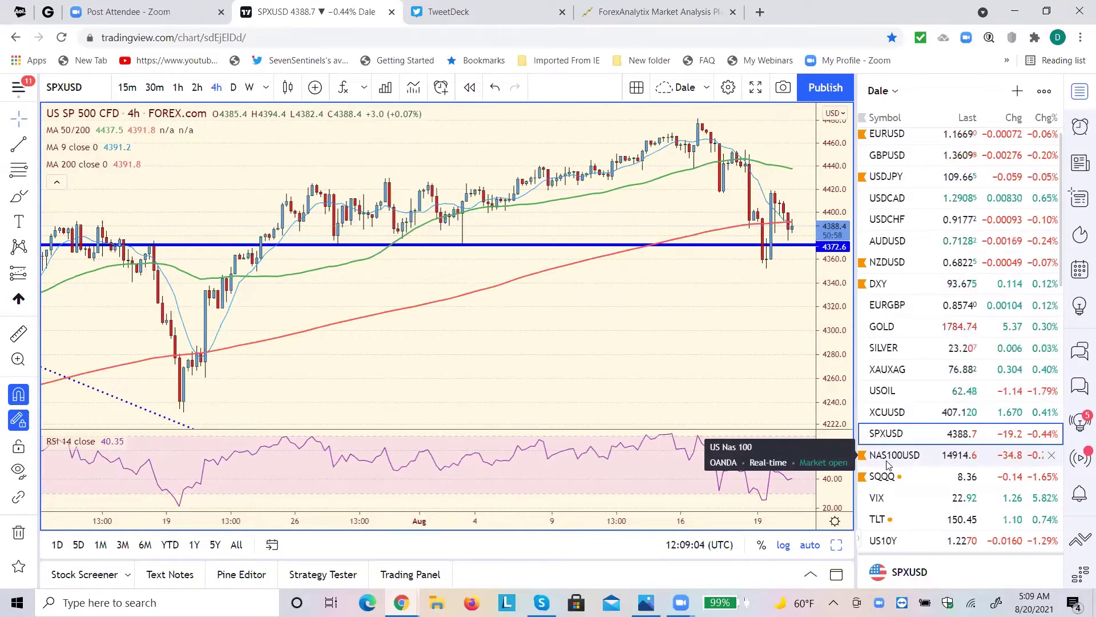
pyautogui.click(889, 465)
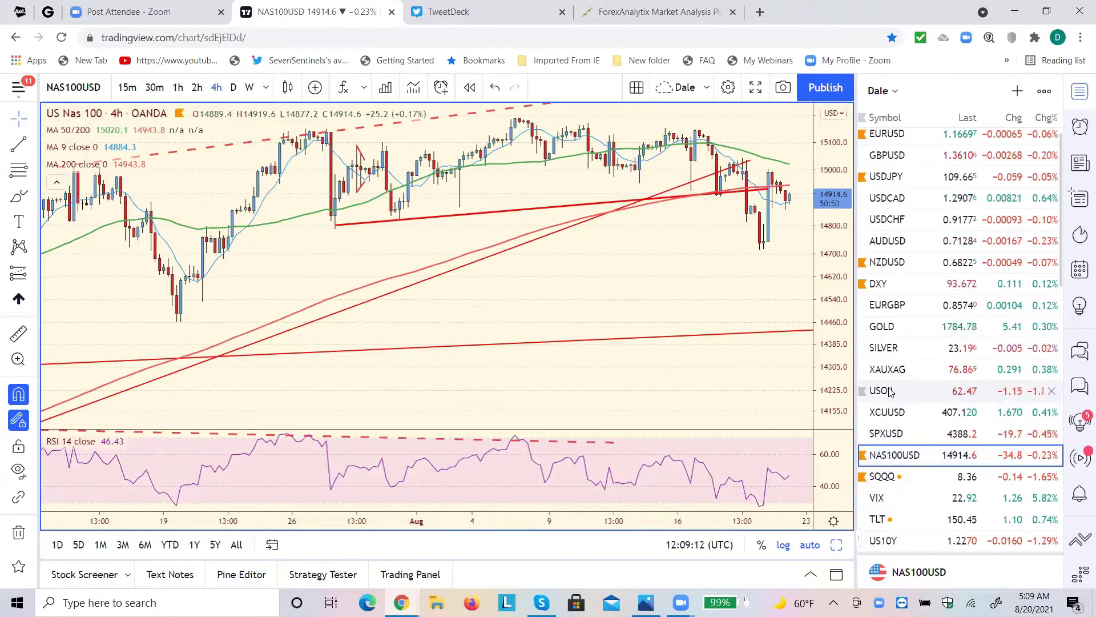
# Load the SILVER chart from the watchlist.
pyautogui.click(892, 349)
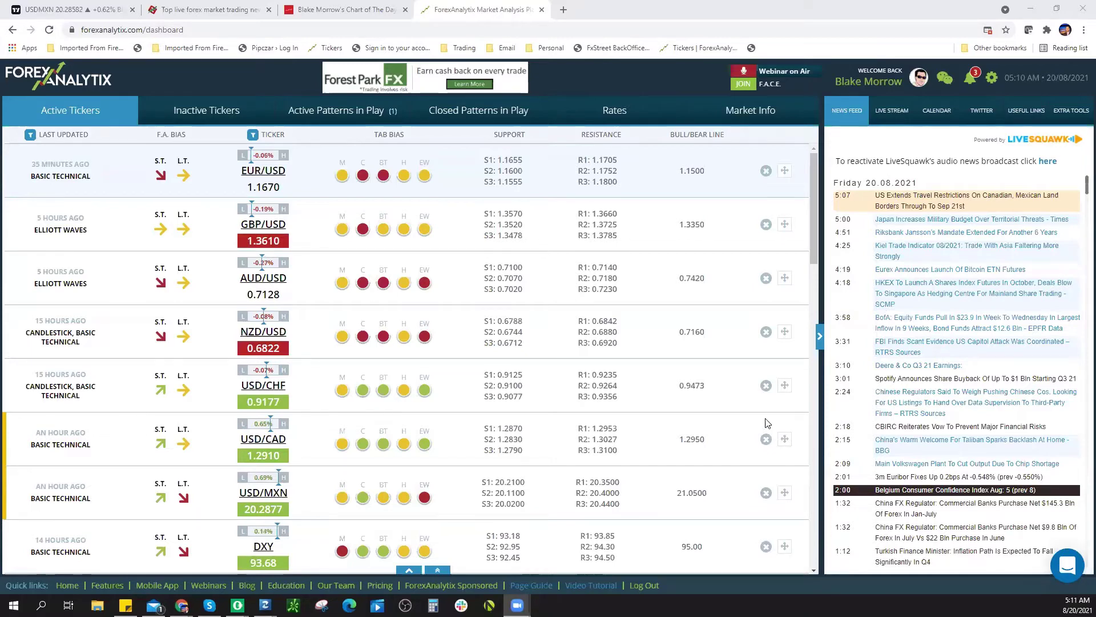
# Open the EUR/GBP analysis from Active Tickers and highlight the passage about the .8532 break.
pyautogui.scroll(-6, 542, 420)
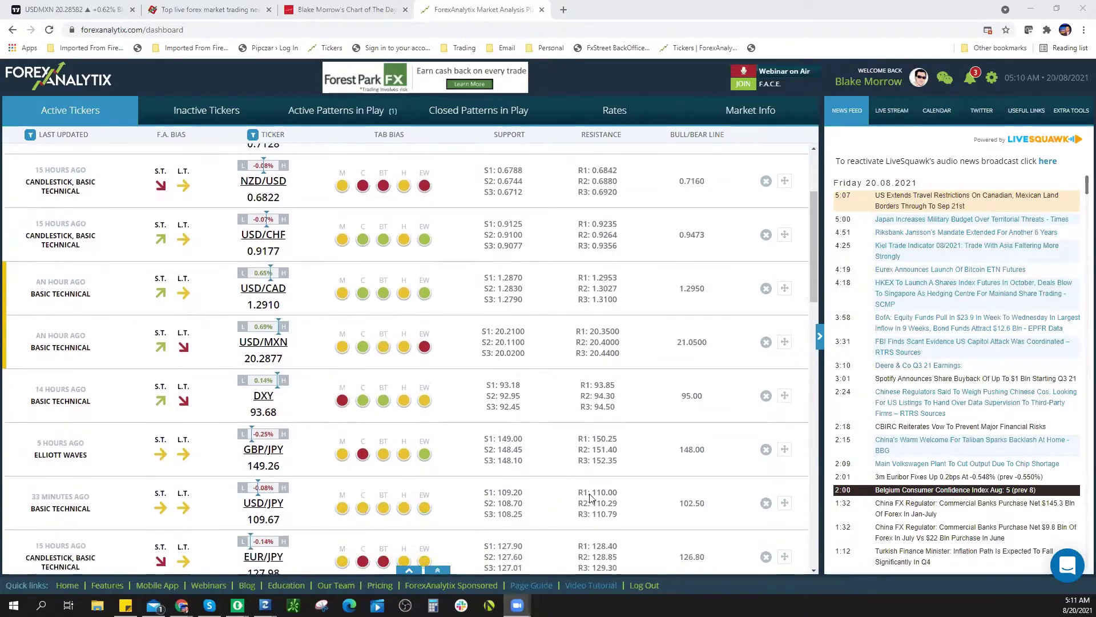
pyautogui.scroll(-4, 589, 497)
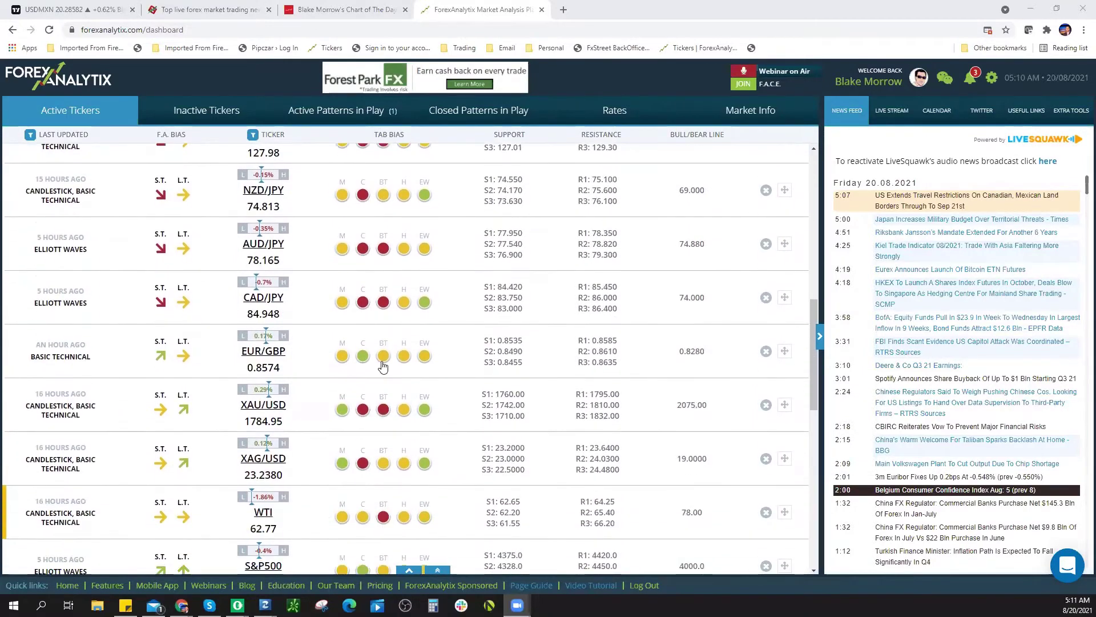
pyautogui.click(500, 351)
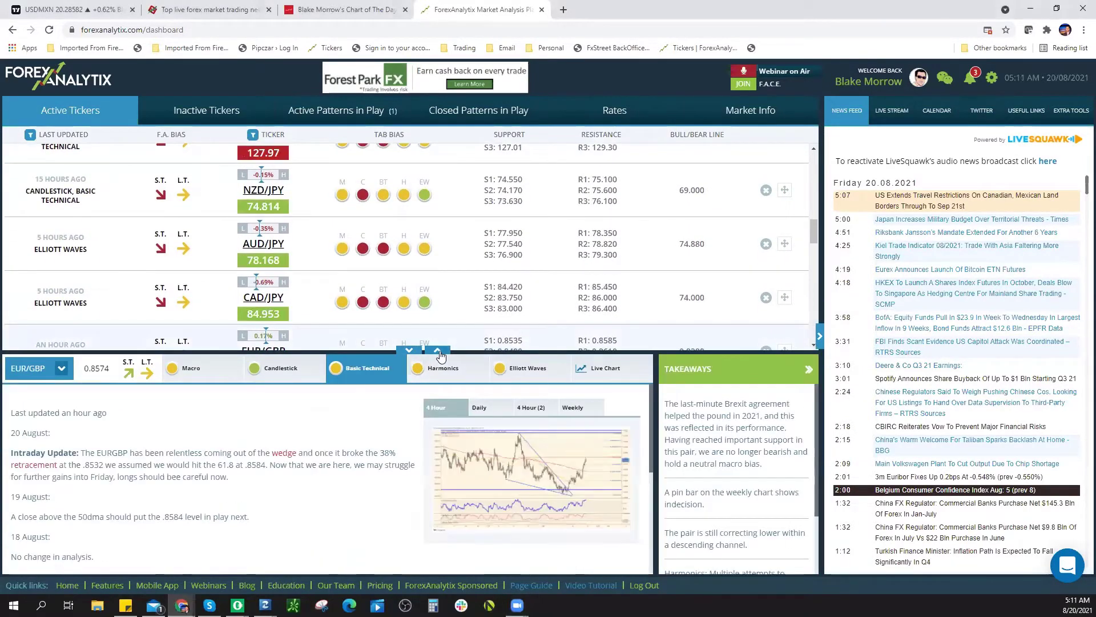
pyautogui.scroll(-1, 274, 531)
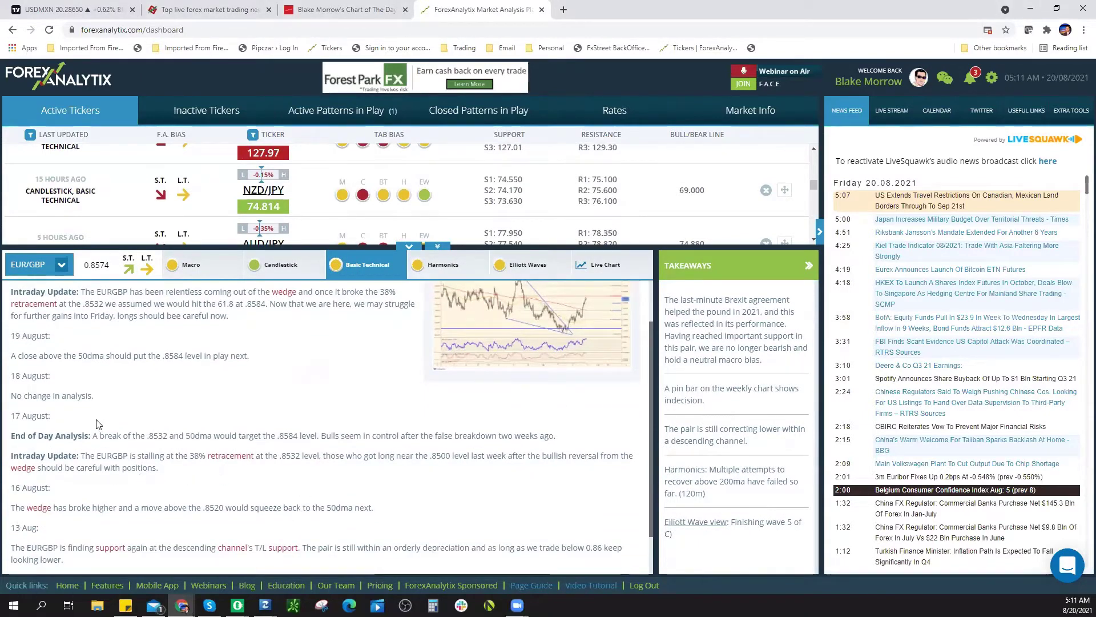
pyautogui.moveTo(98, 435); pyautogui.dragTo(170, 440)
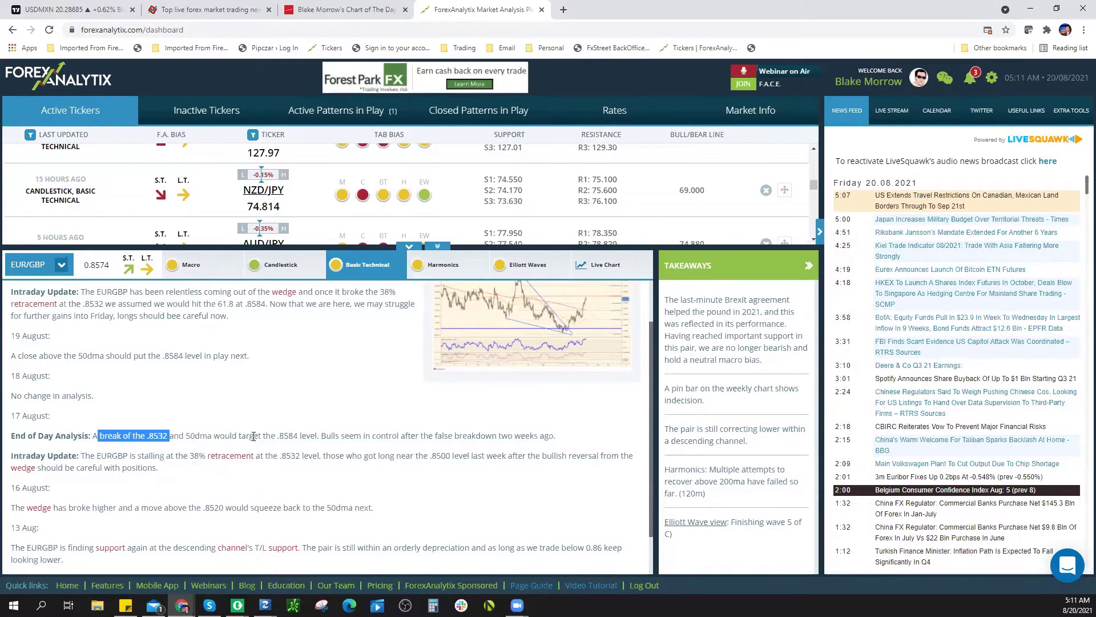
# View the EUR/GBP 4-hour chart enlarged, then close the lightbox.
pyautogui.scroll(1, 331, 454)
pyautogui.click(623, 411)
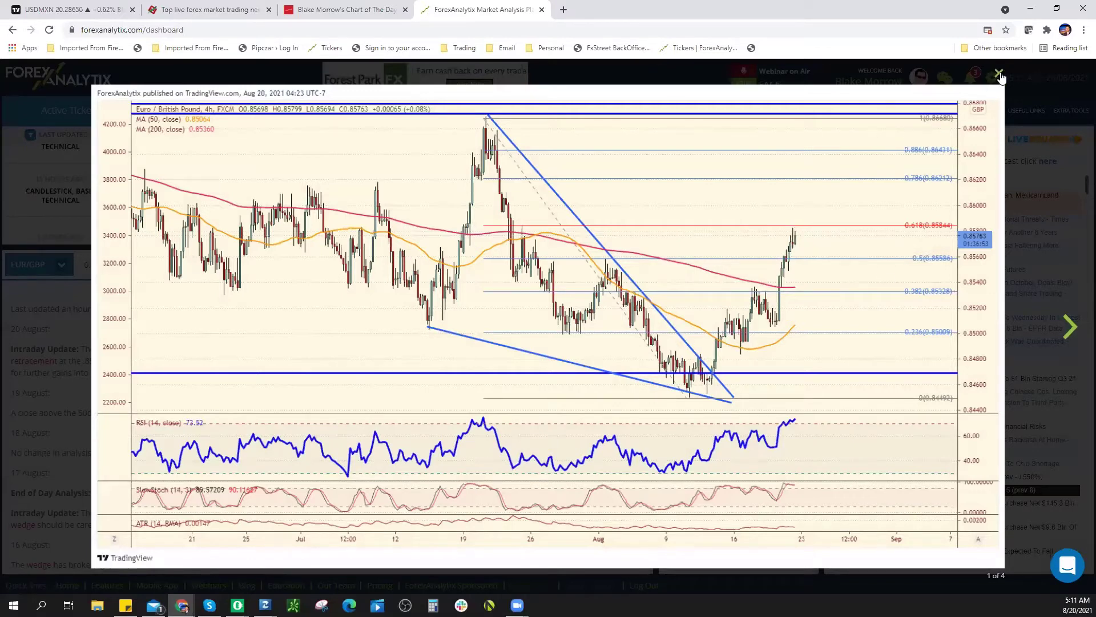
pyautogui.press('Escape')
pyautogui.click(411, 252)
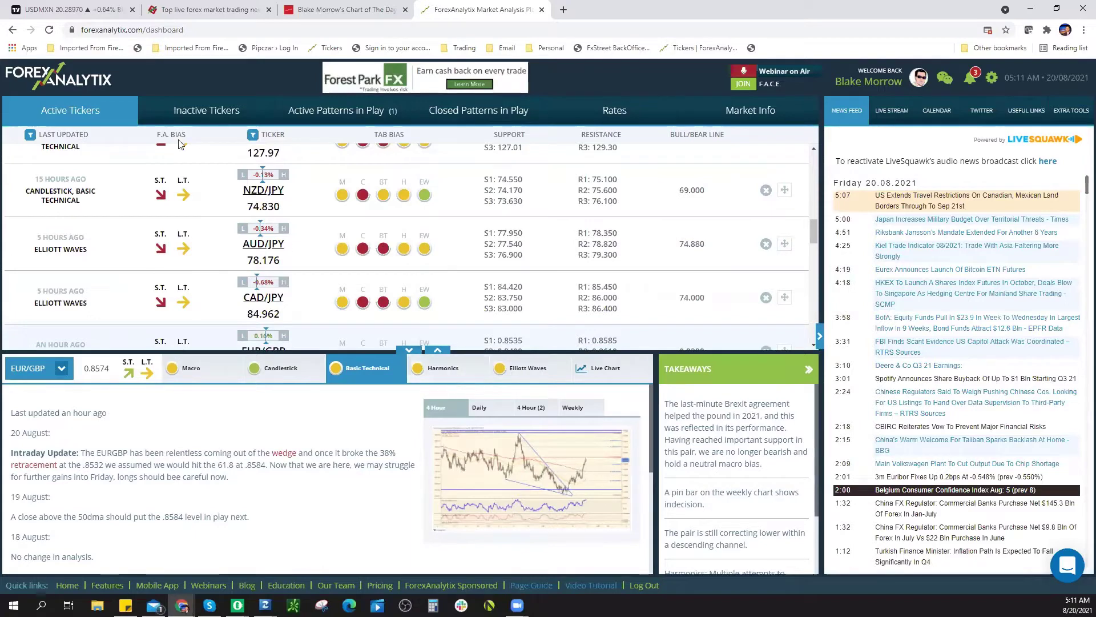
# Return to TradingView, load the EURGBP daily chart and zoom out to August 2020.
pyautogui.click(88, 13)
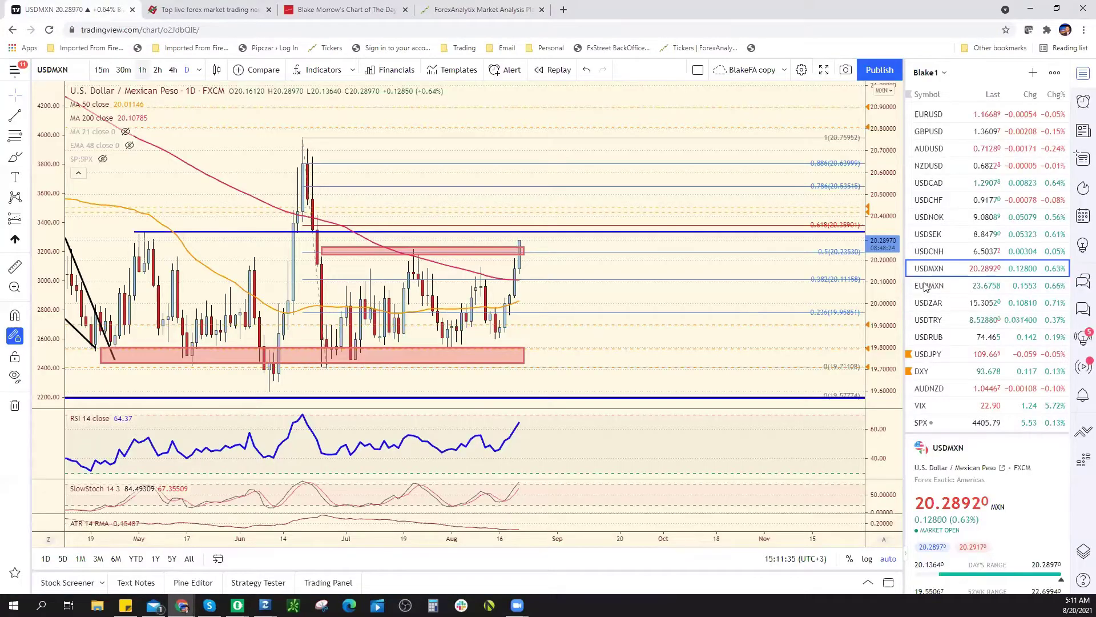
pyautogui.scroll(-3, 1022, 330)
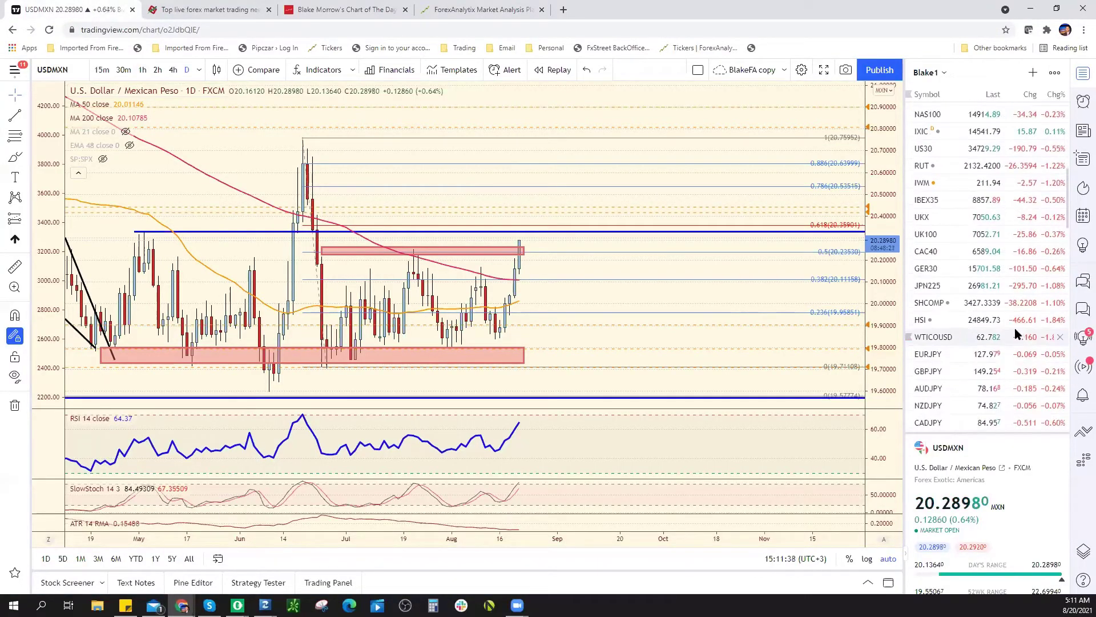
pyautogui.scroll(-3, 1020, 332)
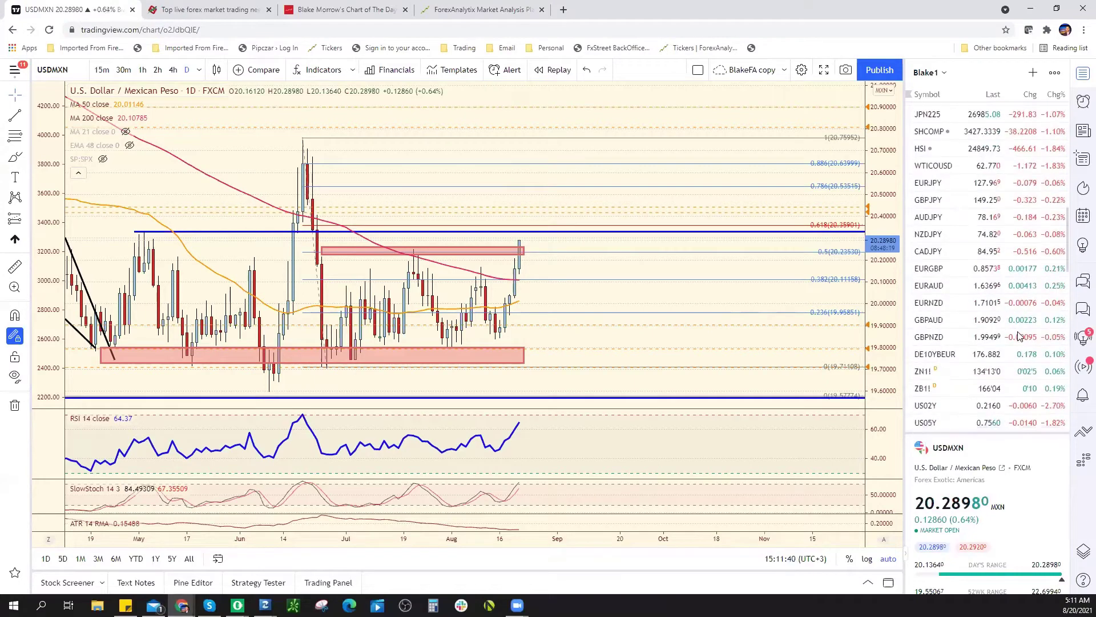
pyautogui.click(1002, 271)
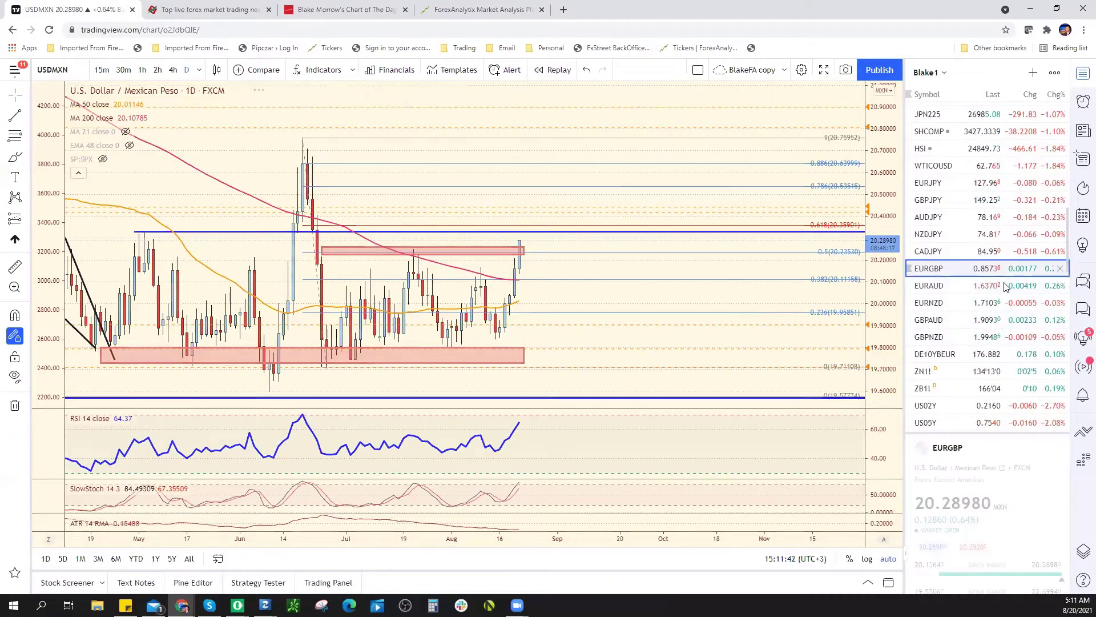
pyautogui.scroll(-2, 742, 303)
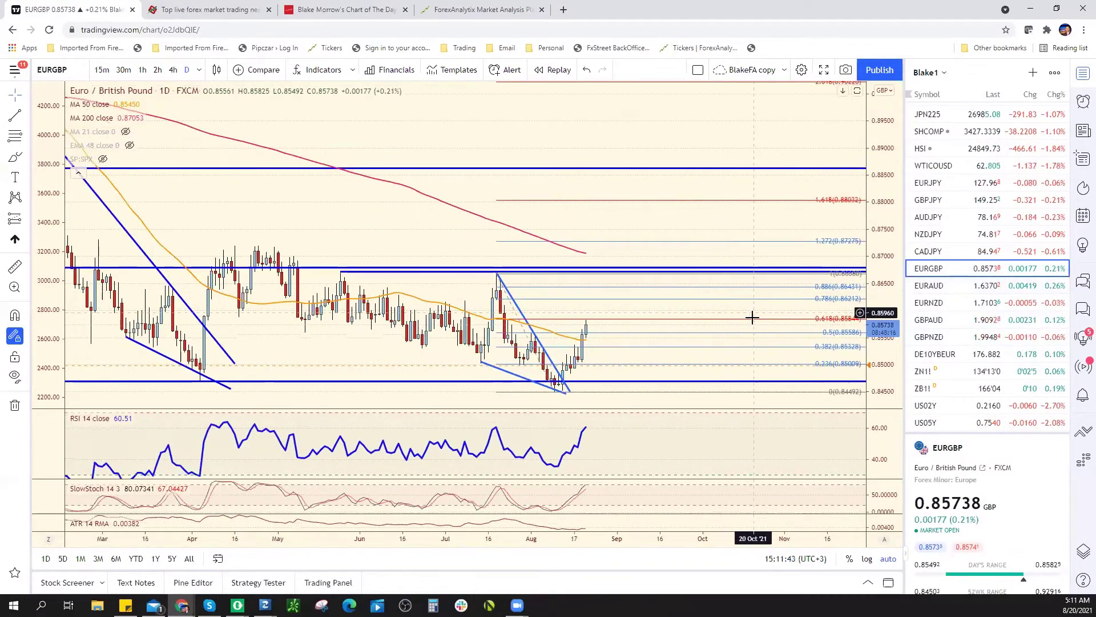
pyautogui.scroll(-3, 799, 365)
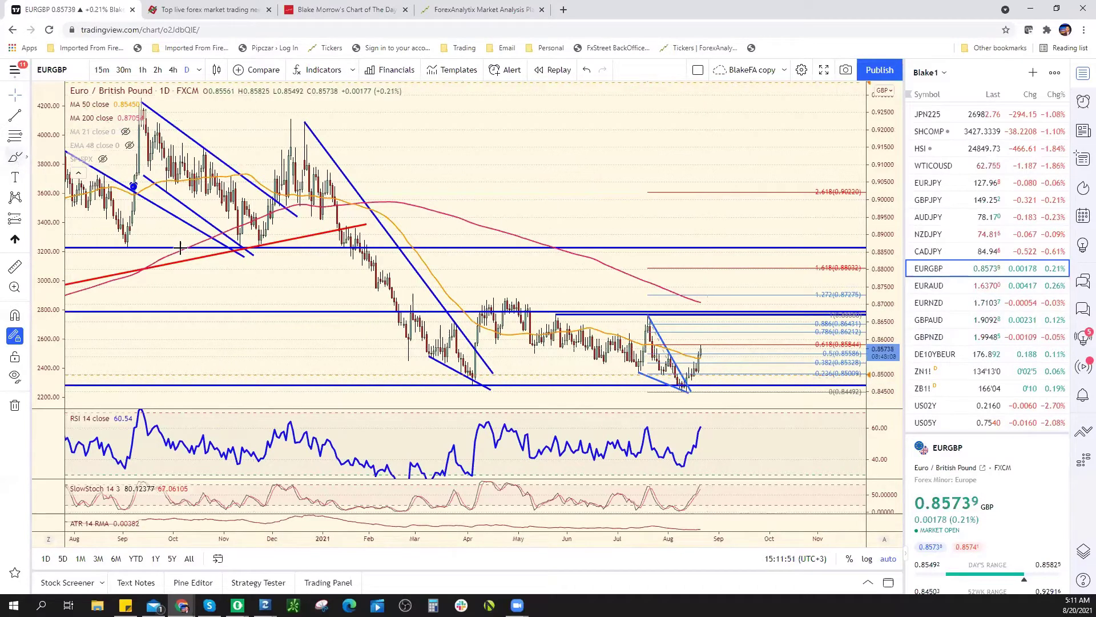
pyautogui.moveTo(657, 387)
pyautogui.mouseDown()
pyautogui.moveTo(685, 374)
pyautogui.moveTo(694, 378)
pyautogui.moveTo(663, 393)
pyautogui.moveTo(711, 396)
pyautogui.moveTo(698, 381)
pyautogui.mouseUp()
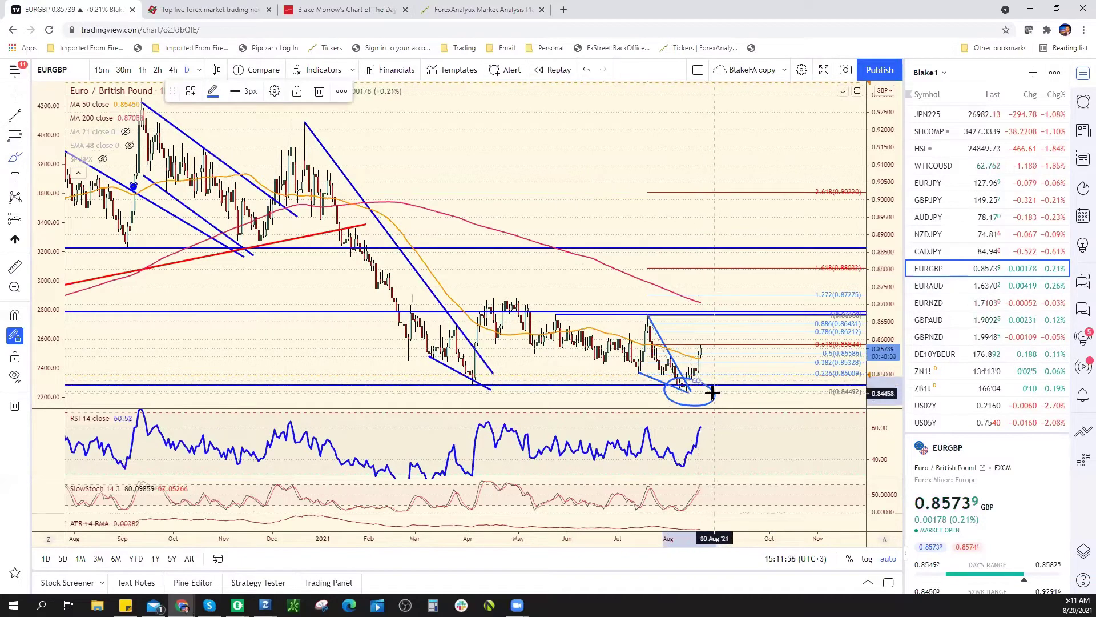
pyautogui.rightClick(715, 402)
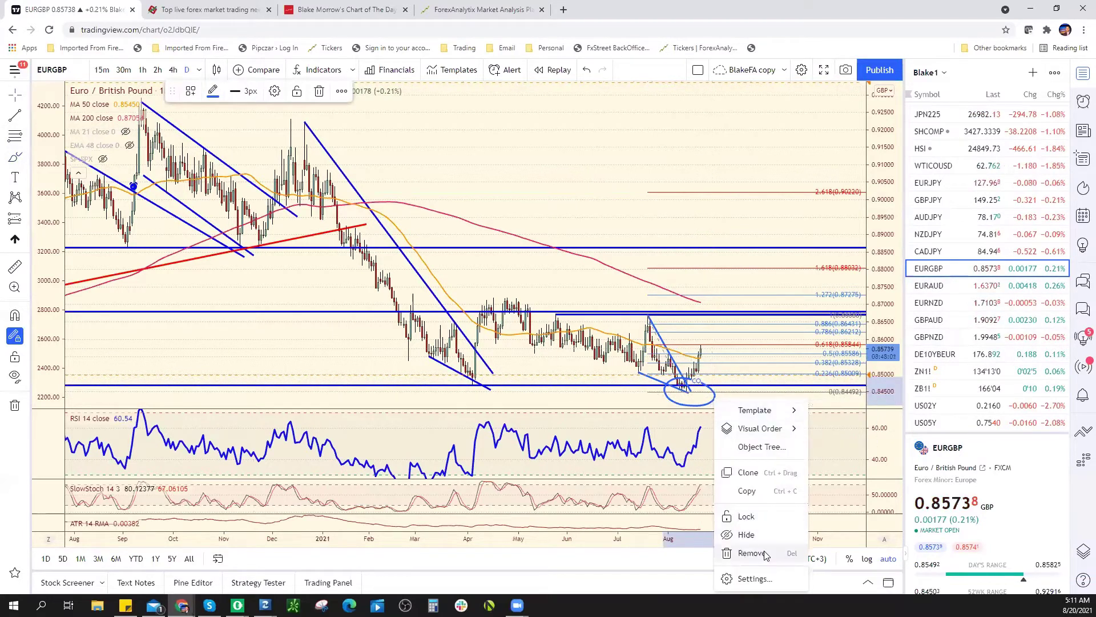
pyautogui.click(763, 553)
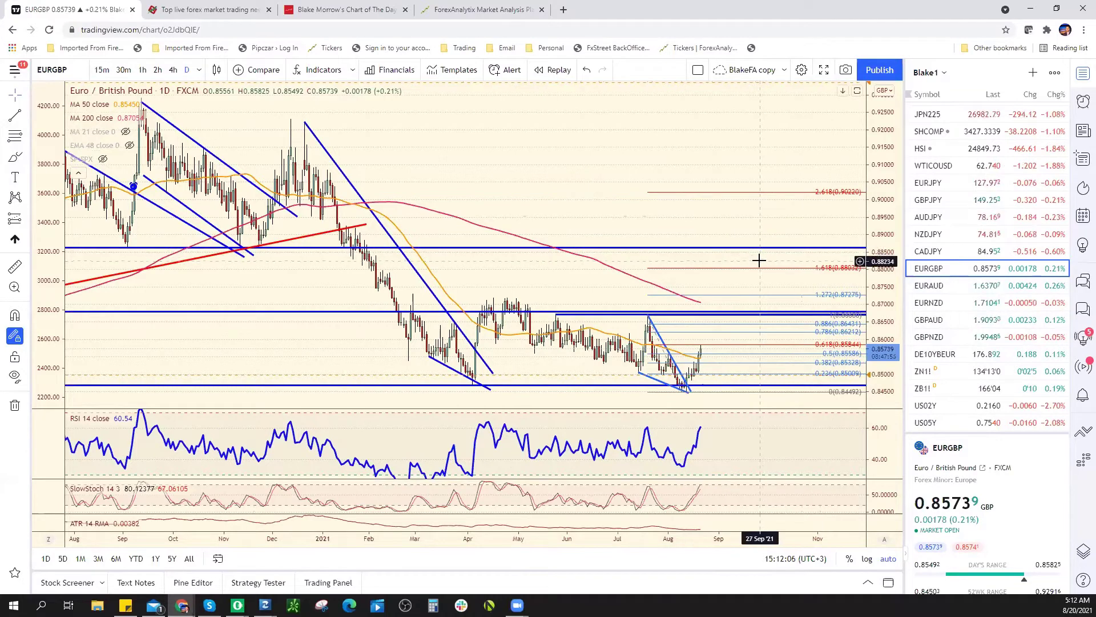
pyautogui.scroll(6, 913, 223)
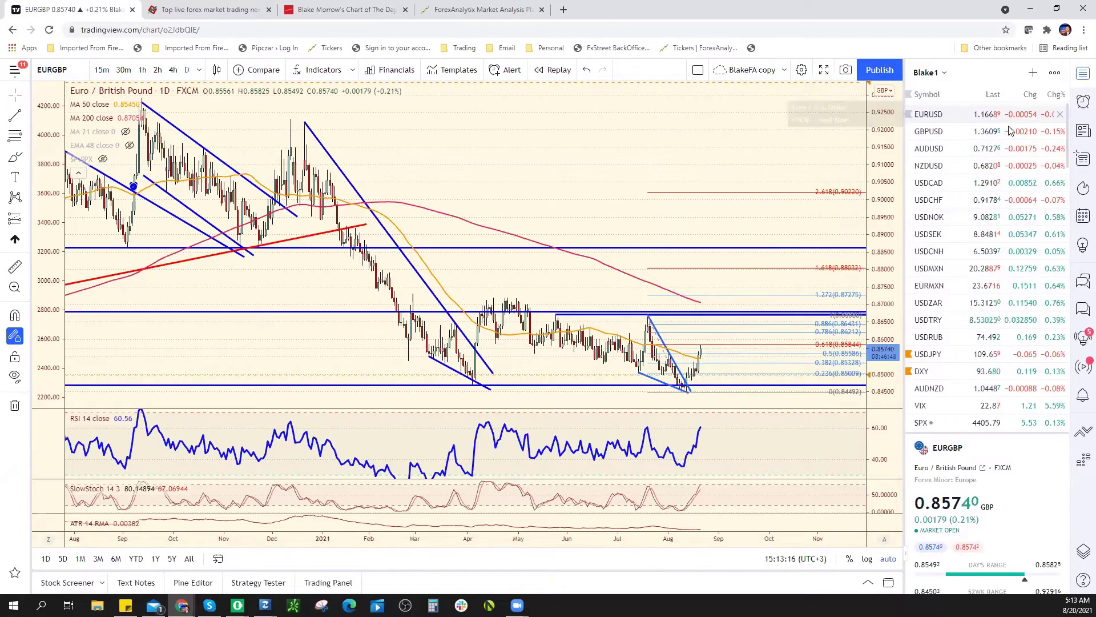
# Load EURUSD, then the USDCAD daily chart, adjusting the zoom out and back in.
pyautogui.click(959, 114)
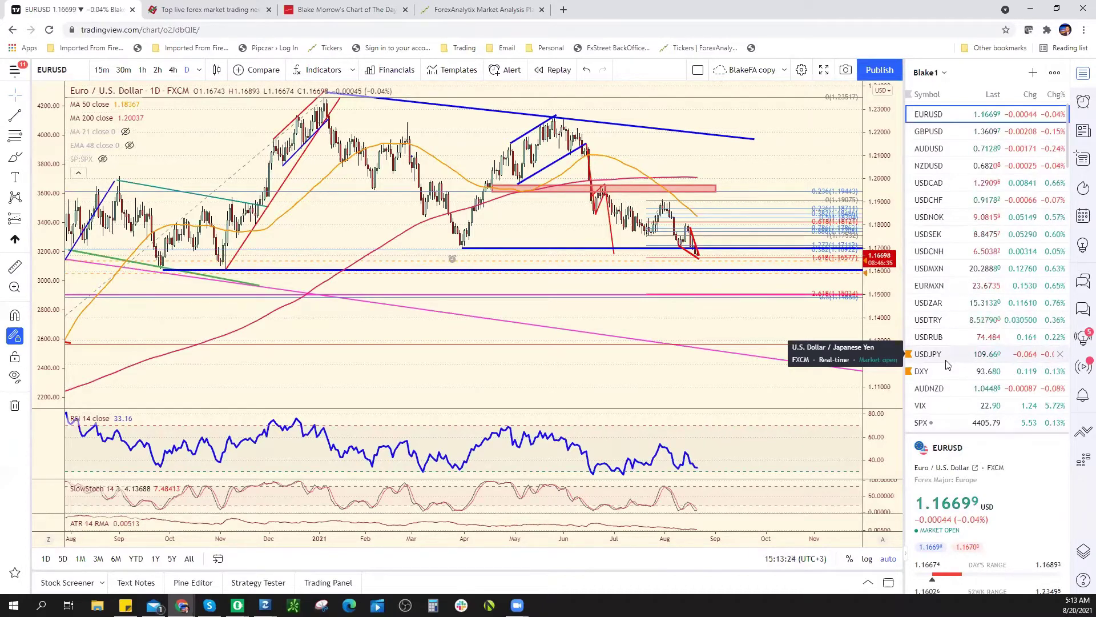
pyautogui.click(986, 182)
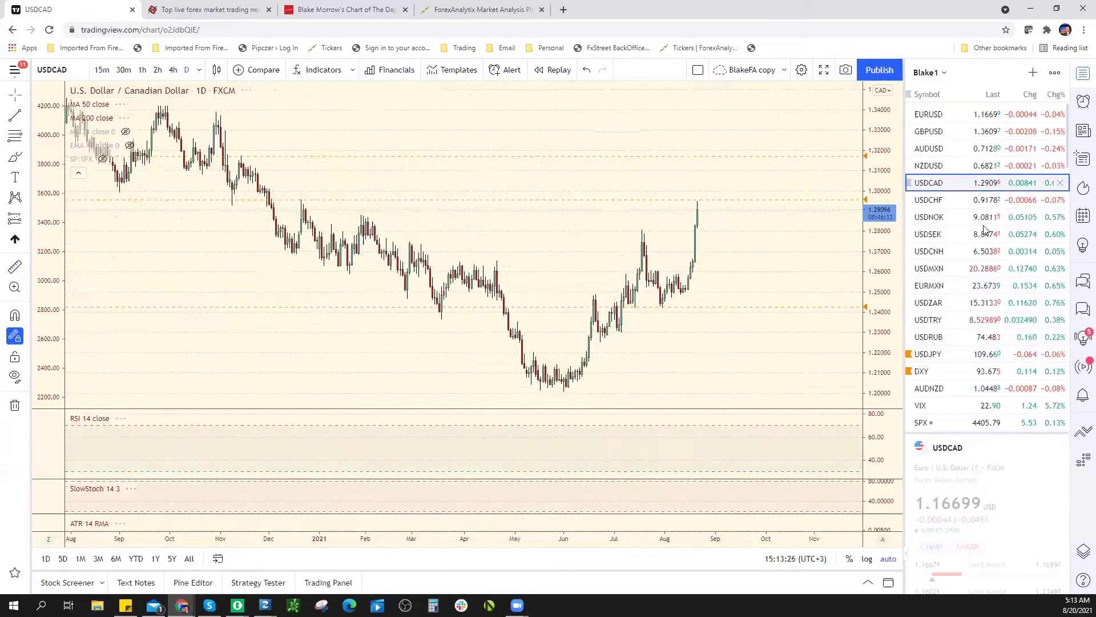
pyautogui.scroll(-5, 738, 333)
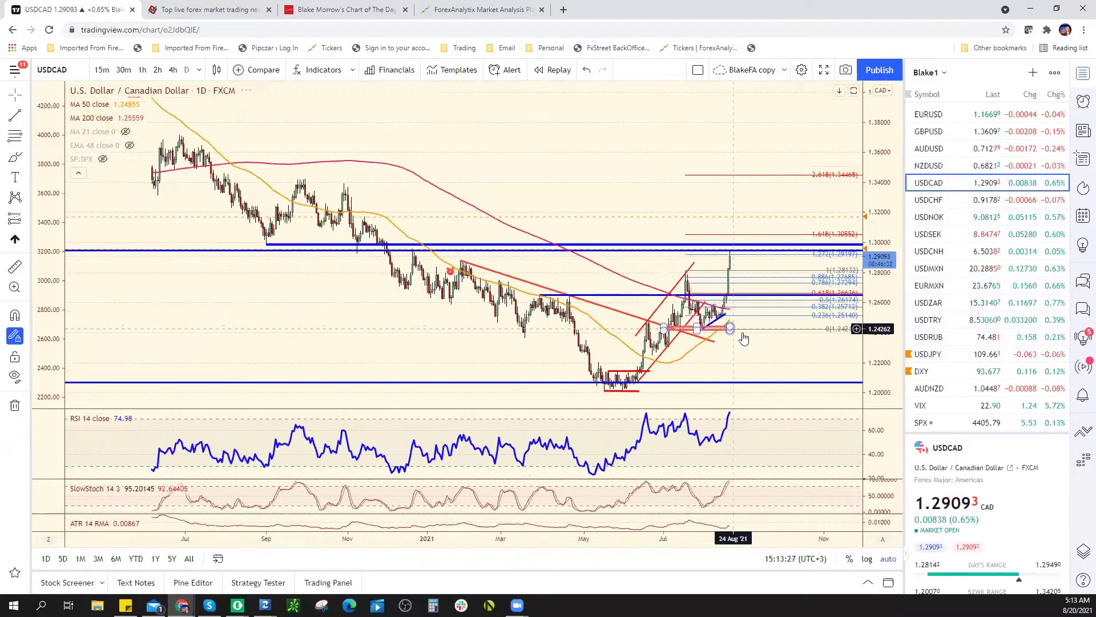
pyautogui.scroll(-3, 260, 295)
pyautogui.scroll(-2, 262, 295)
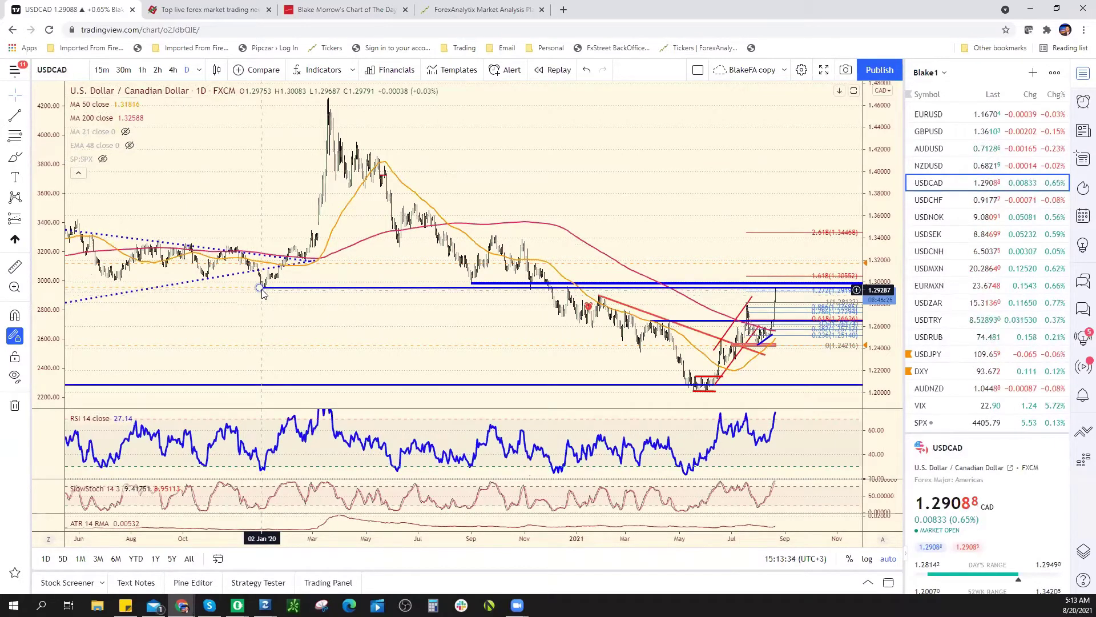
pyautogui.scroll(3, 692, 288)
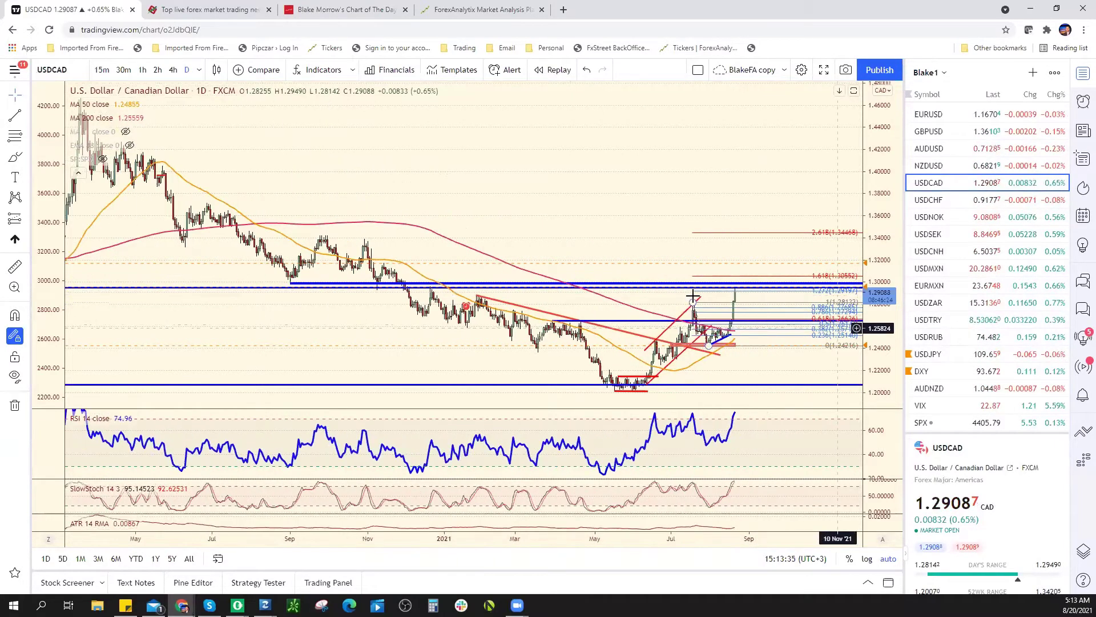
pyautogui.scroll(2, 692, 287)
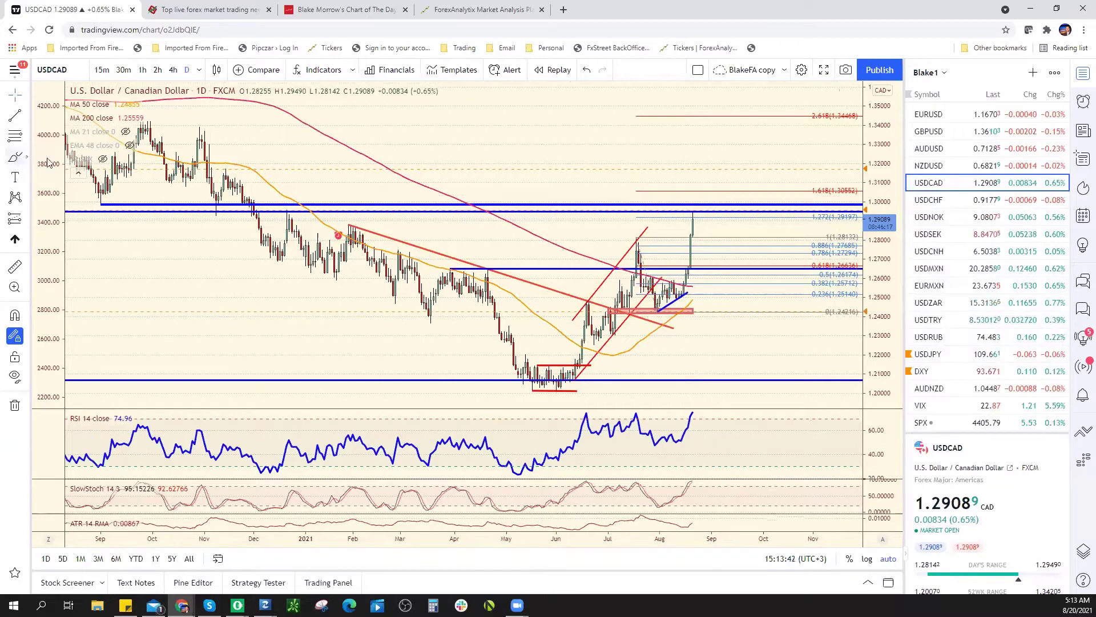
# Draw a blue loop around the latest USDCAD bars, then remove it.
pyautogui.moveTo(669, 234); pyautogui.dragTo(698, 211)
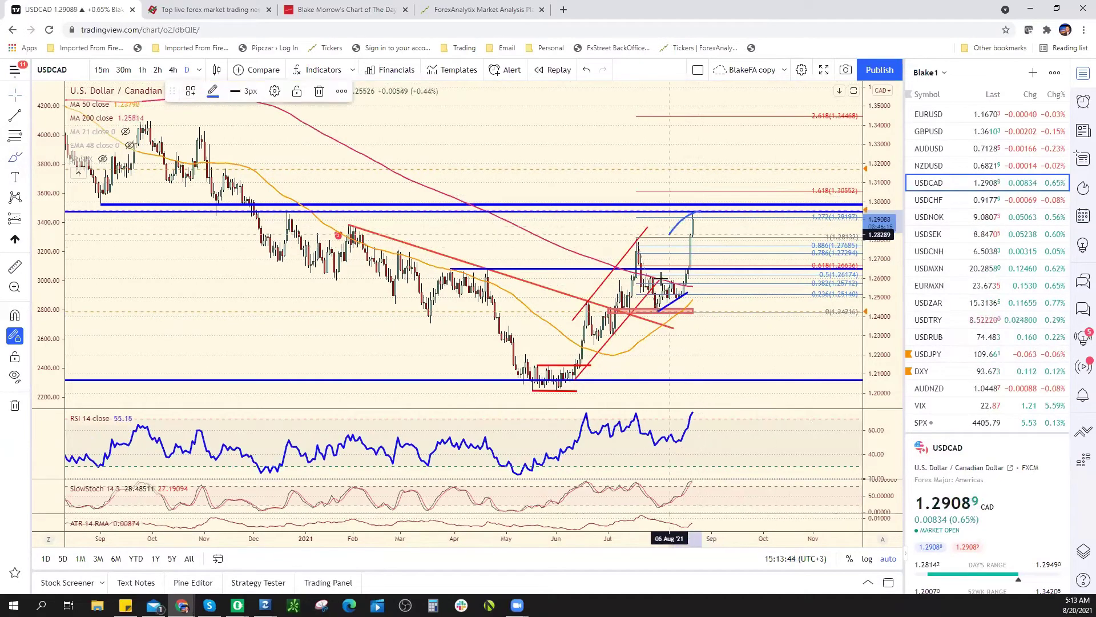
pyautogui.moveTo(661, 278); pyautogui.dragTo(712, 223)
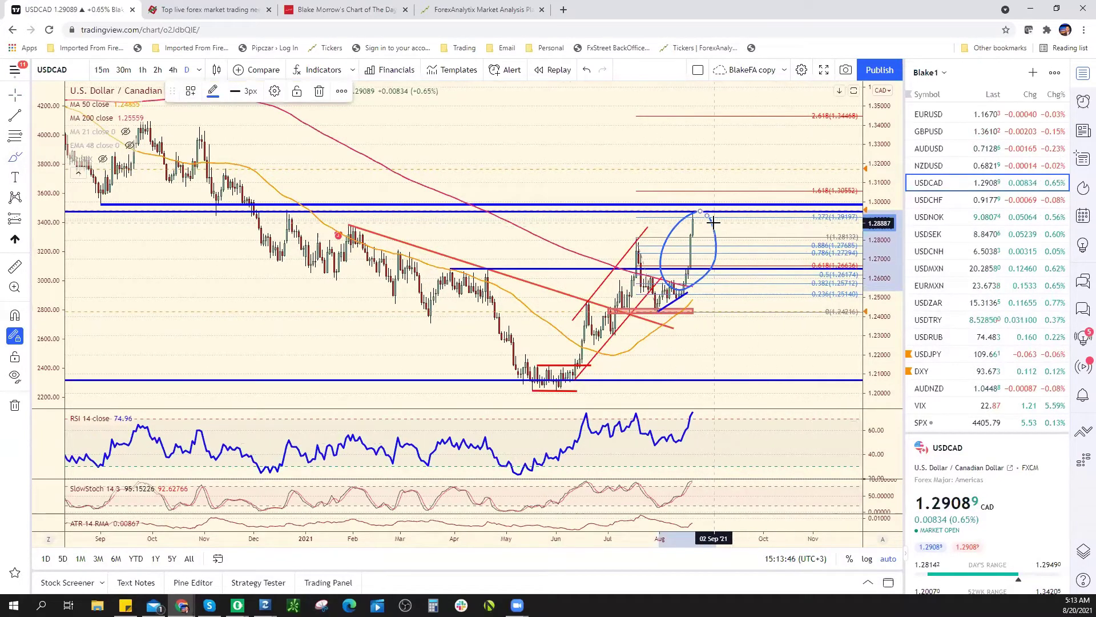
pyautogui.rightClick(716, 231)
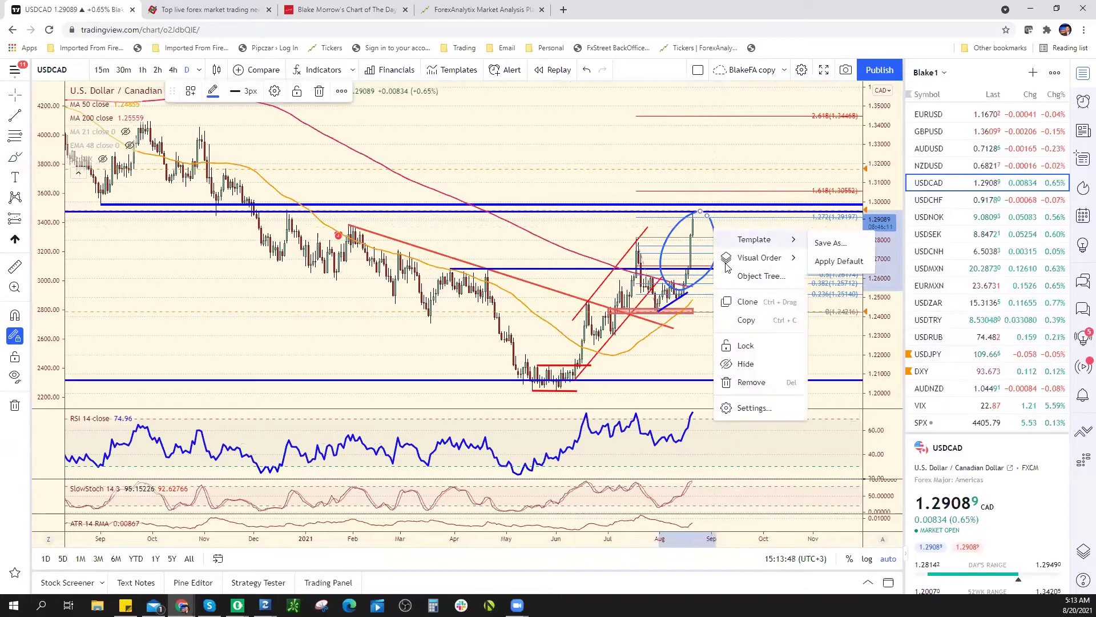
pyautogui.click(752, 380)
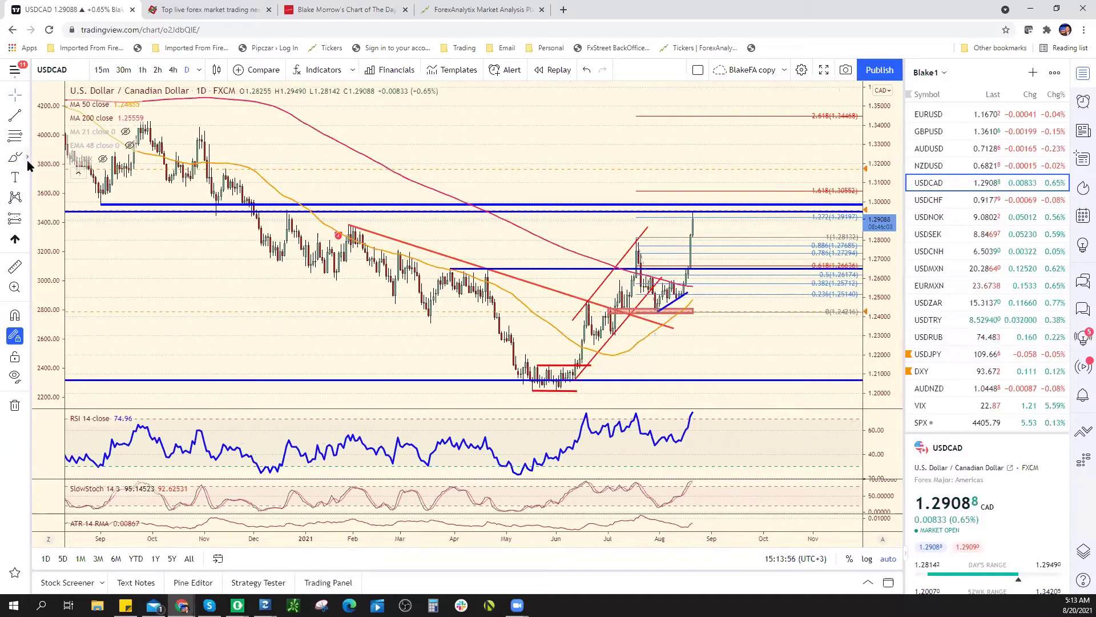
pyautogui.click(15, 268)
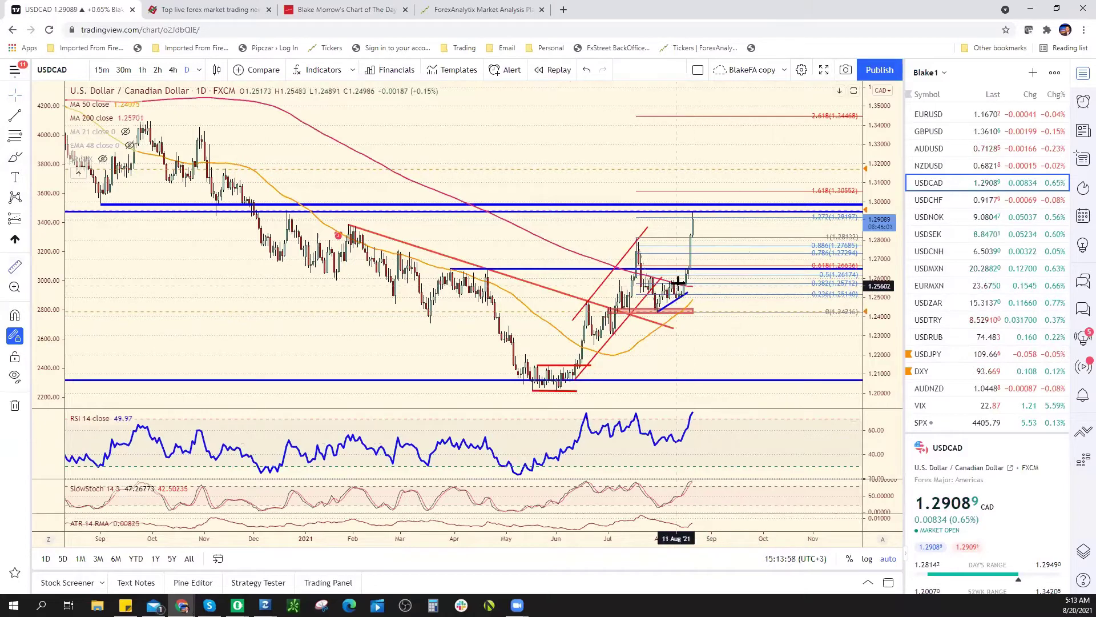
pyautogui.click(688, 284)
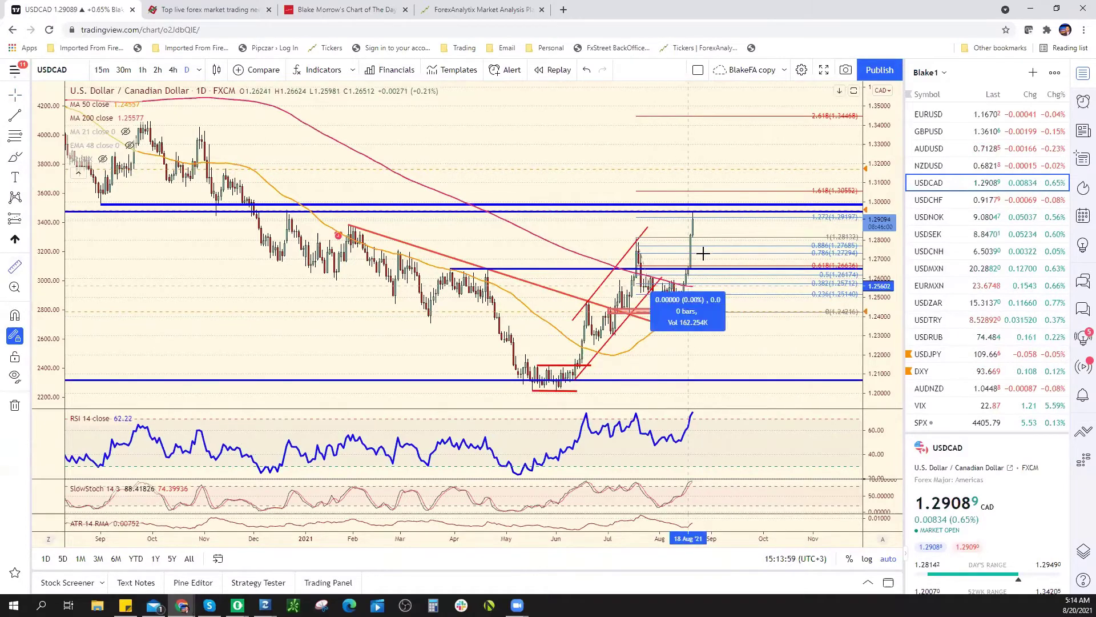
pyautogui.click(707, 211)
pyautogui.click(727, 244)
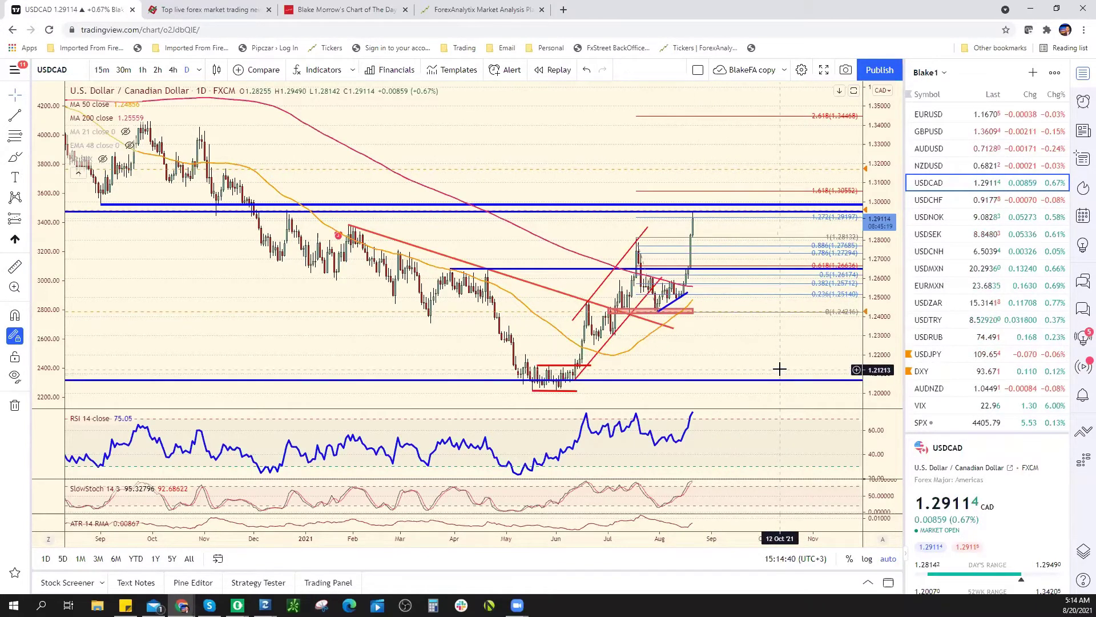
# Scroll the watchlist and load the CADJPY daily chart.
pyautogui.scroll(-5, 969, 364)
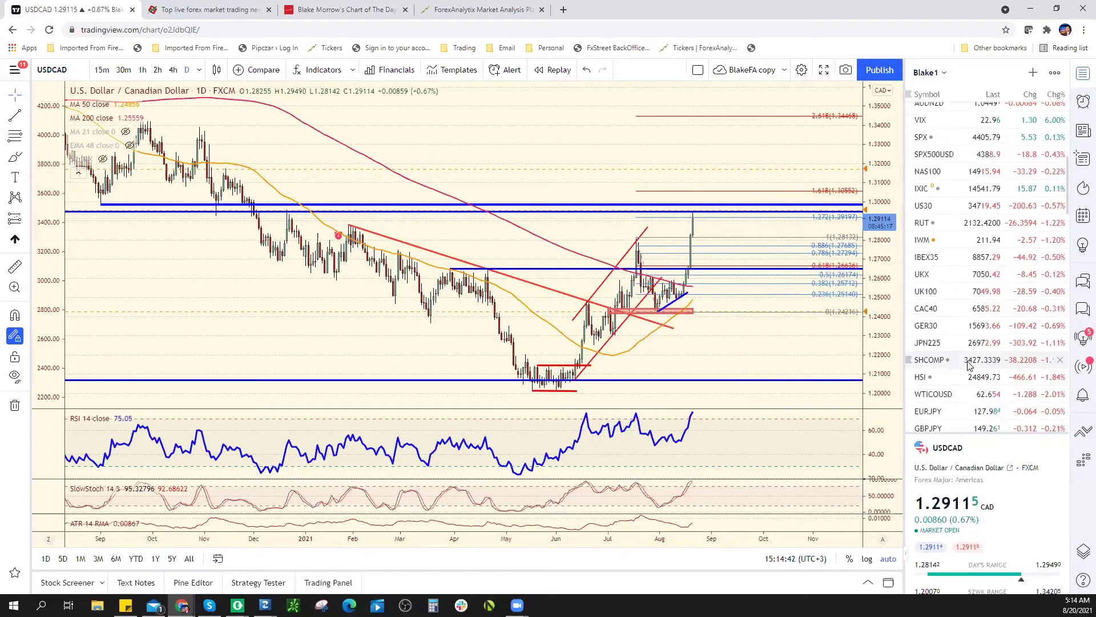
pyautogui.scroll(-3, 969, 364)
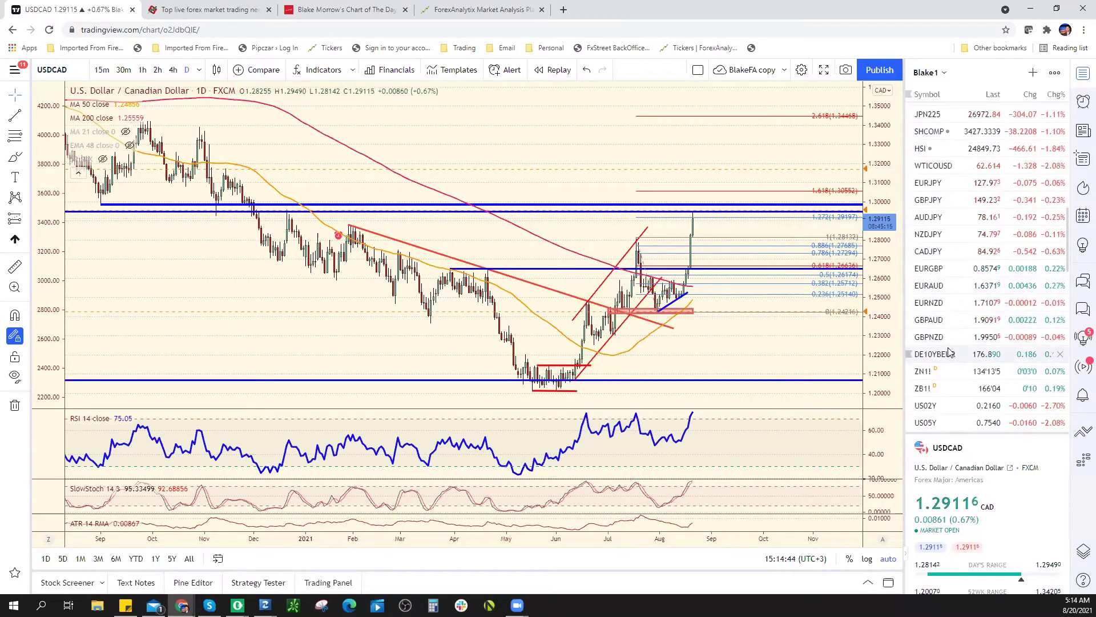
pyautogui.click(984, 252)
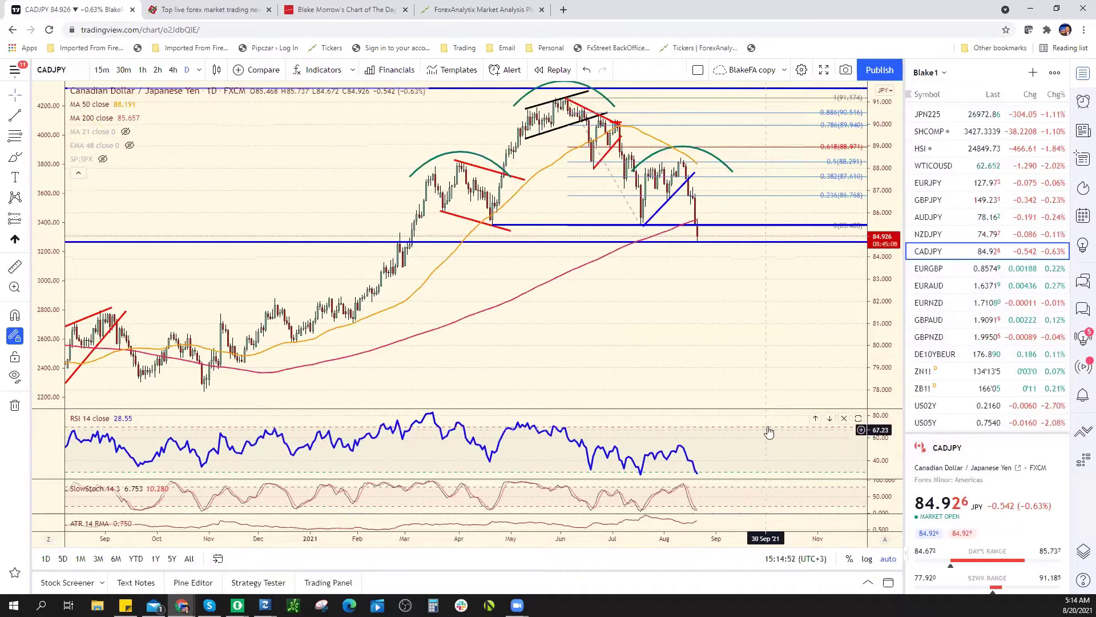
# Go to the ForexAnalytix blog and open 'Chart of the Day – CADJPY (August 16th, 2021)'.
pyautogui.click(496, 10)
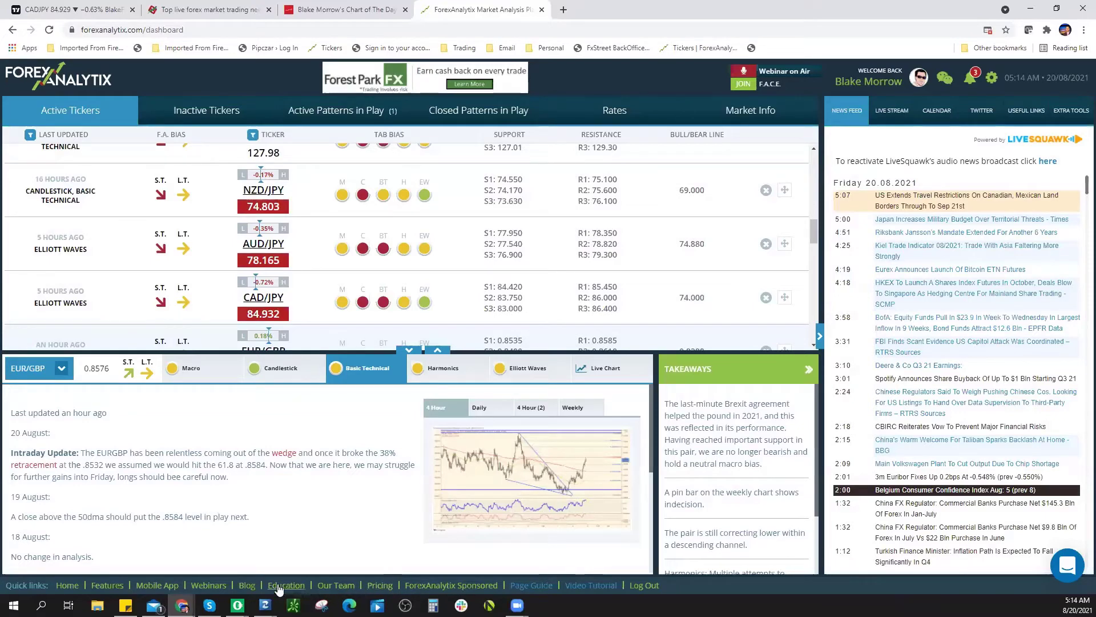
pyautogui.click(247, 585)
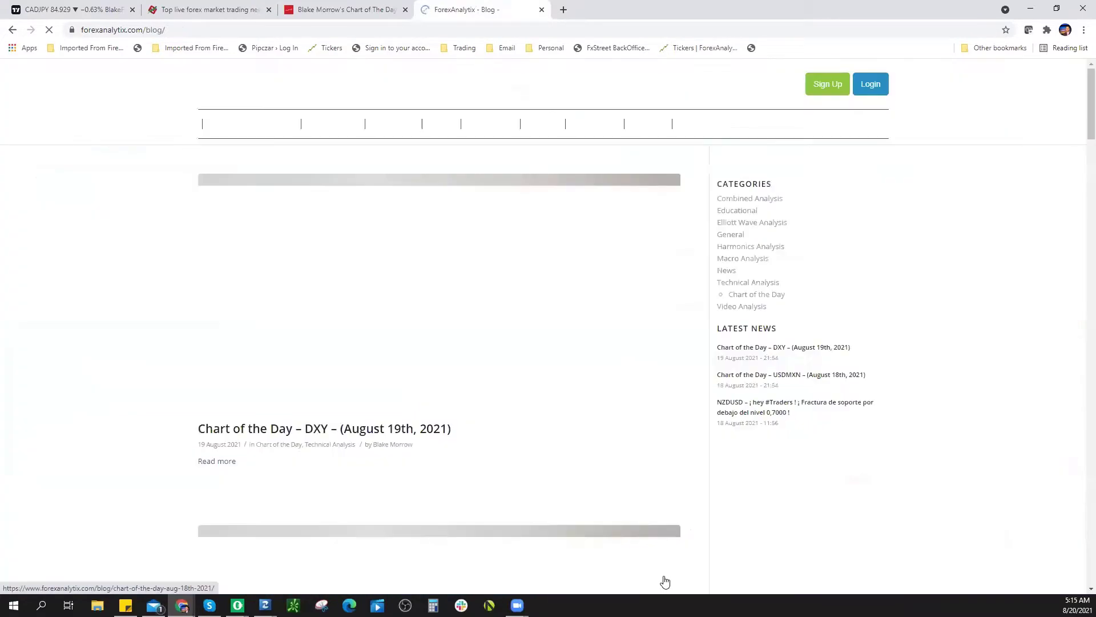
pyautogui.scroll(-12, 557, 395)
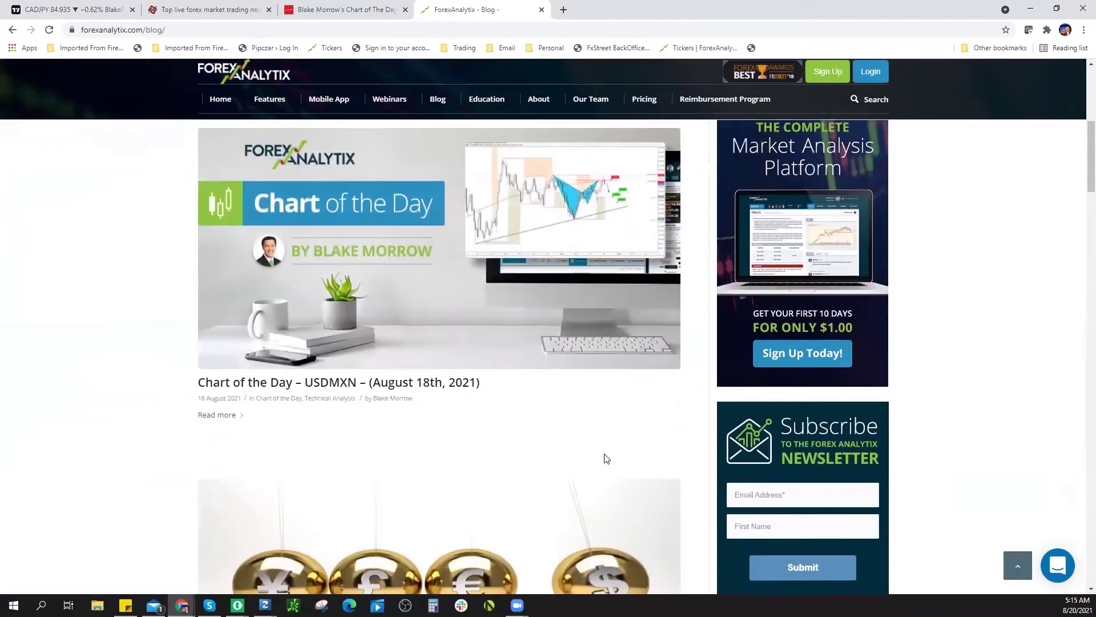
pyautogui.scroll(-4, 620, 483)
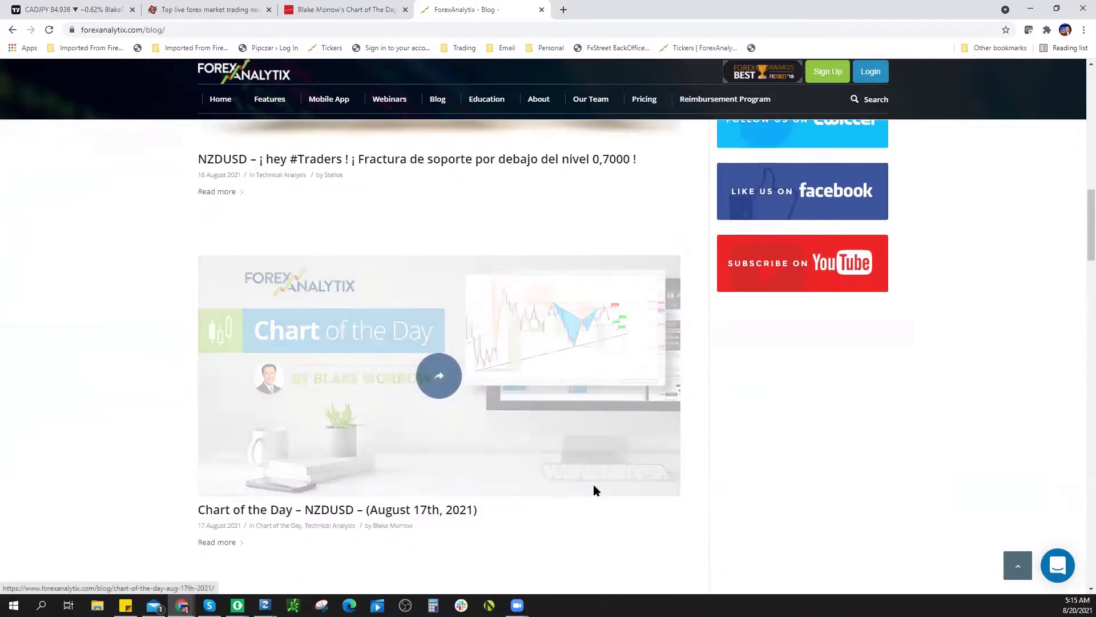
pyautogui.scroll(-3, 593, 490)
pyautogui.scroll(-3, 599, 484)
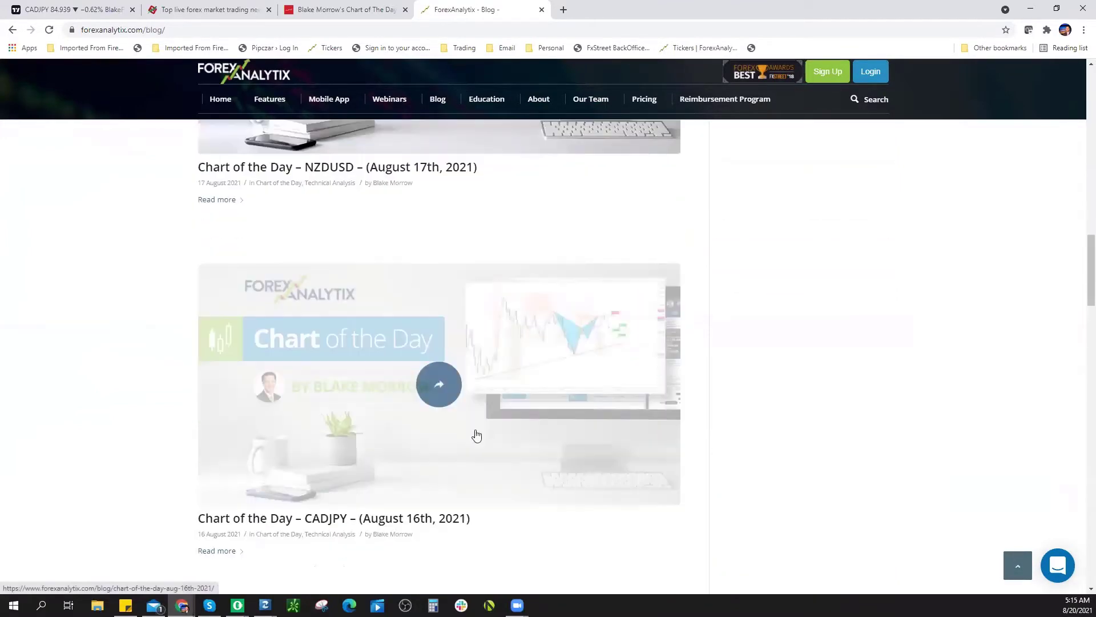
pyautogui.click(587, 507)
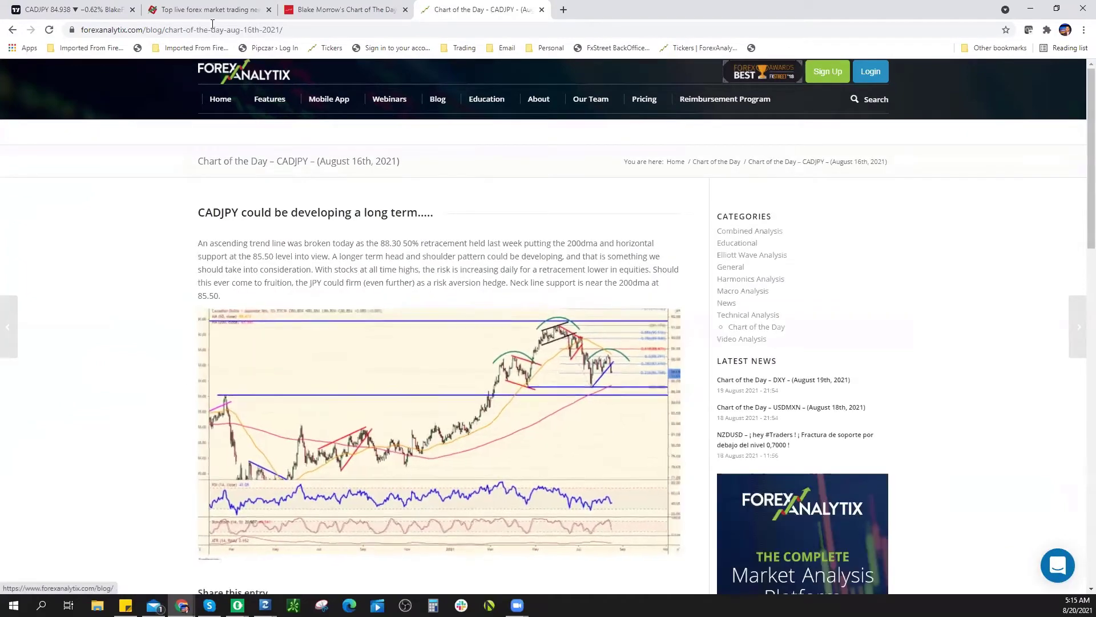
# Back in TradingView, draw a rectangle over the CADJPY 84.8–85.9 support band.
pyautogui.hotkey('ctrl', '1')
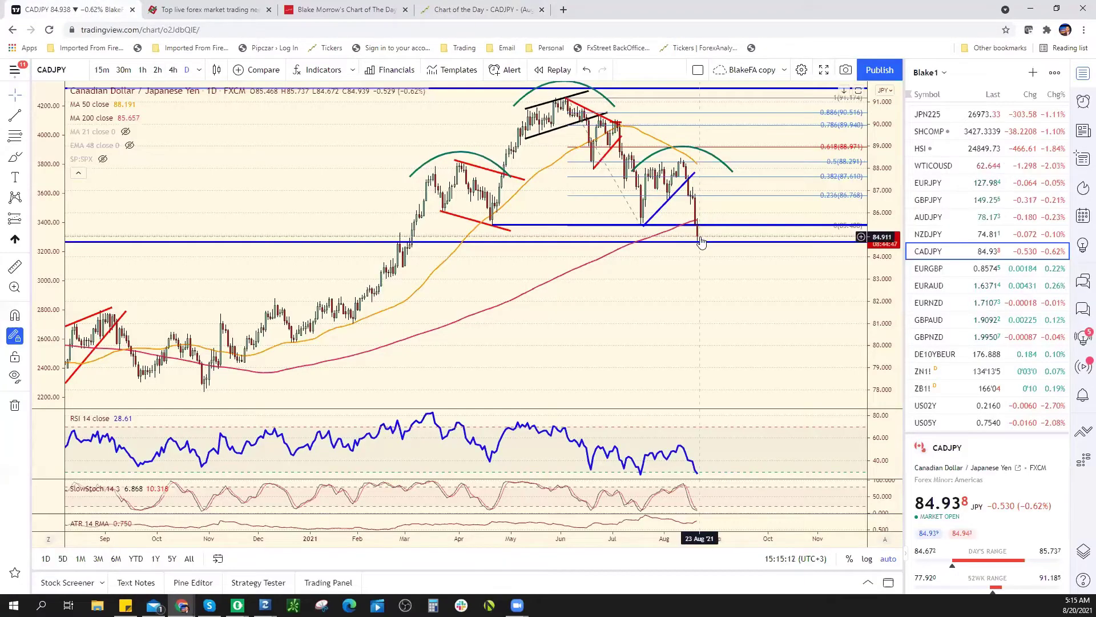
pyautogui.scroll(-2, 708, 229)
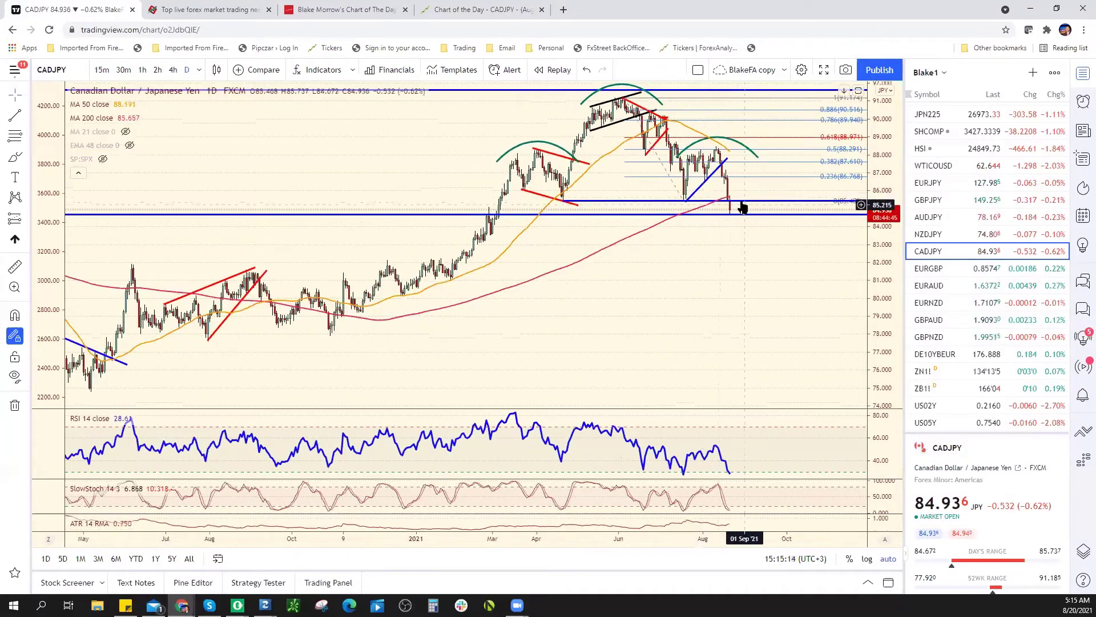
pyautogui.scroll(-1, 715, 233)
pyautogui.scroll(-3, 716, 232)
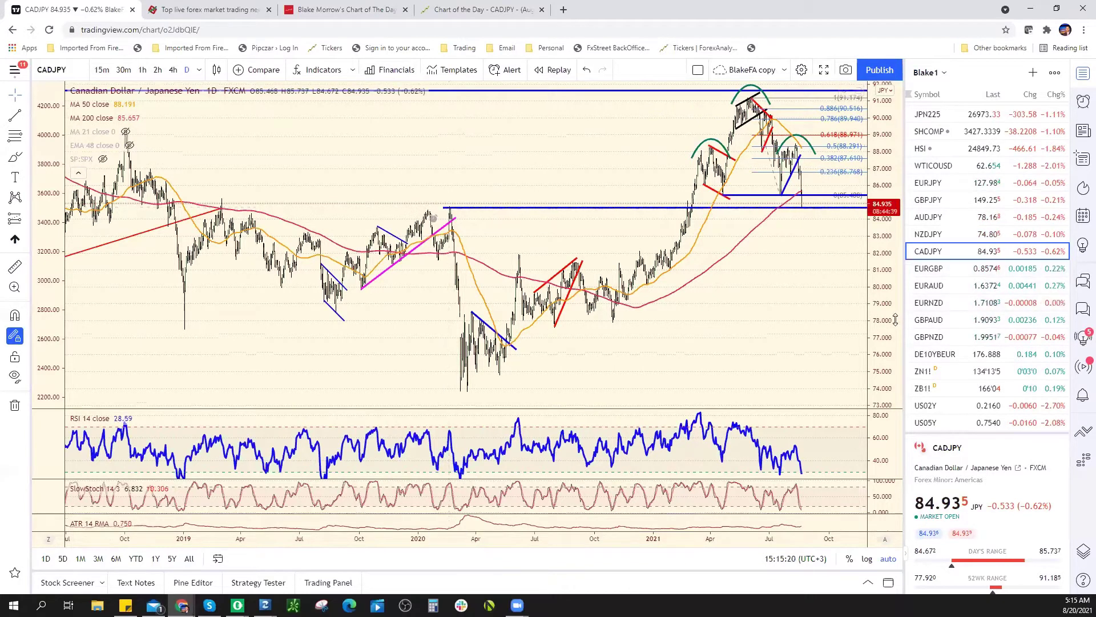
pyautogui.scroll(4, 748, 213)
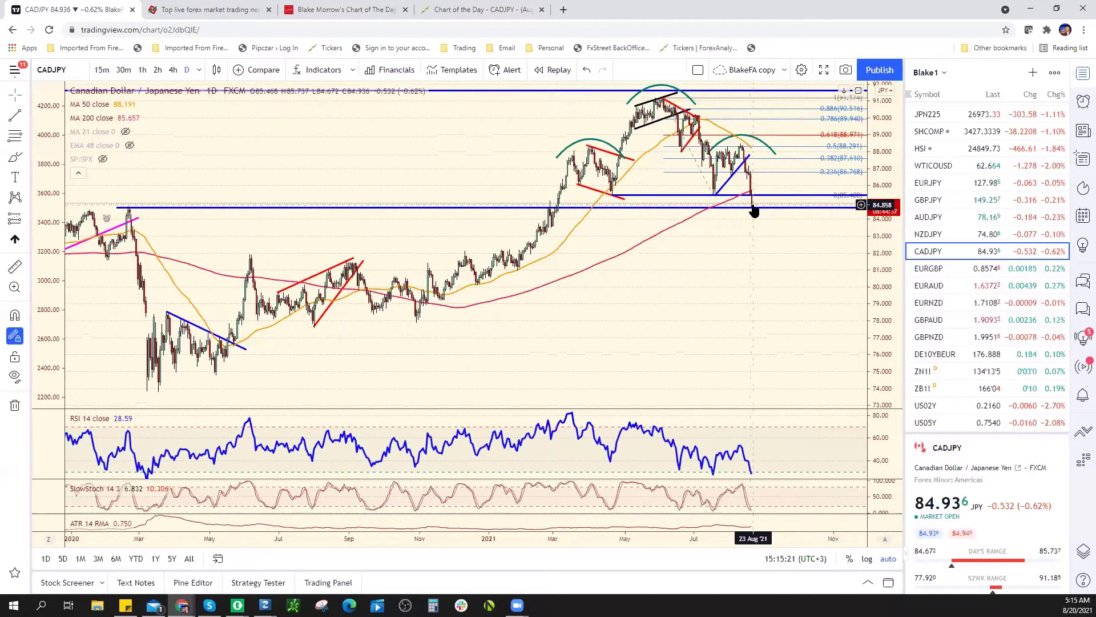
pyautogui.click(26, 158)
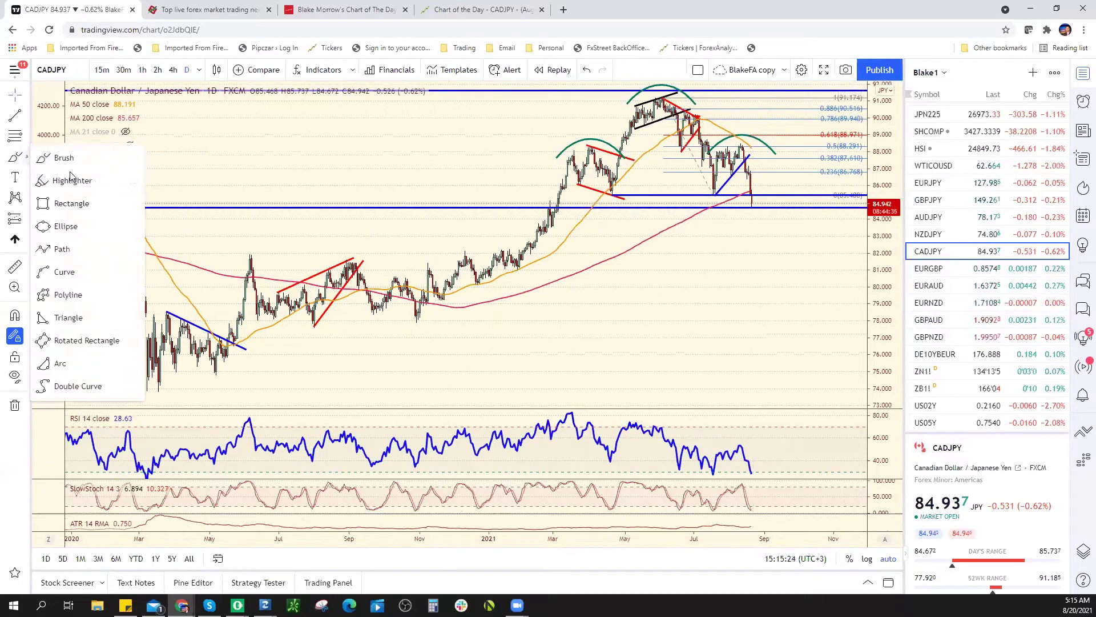
pyautogui.click(86, 205)
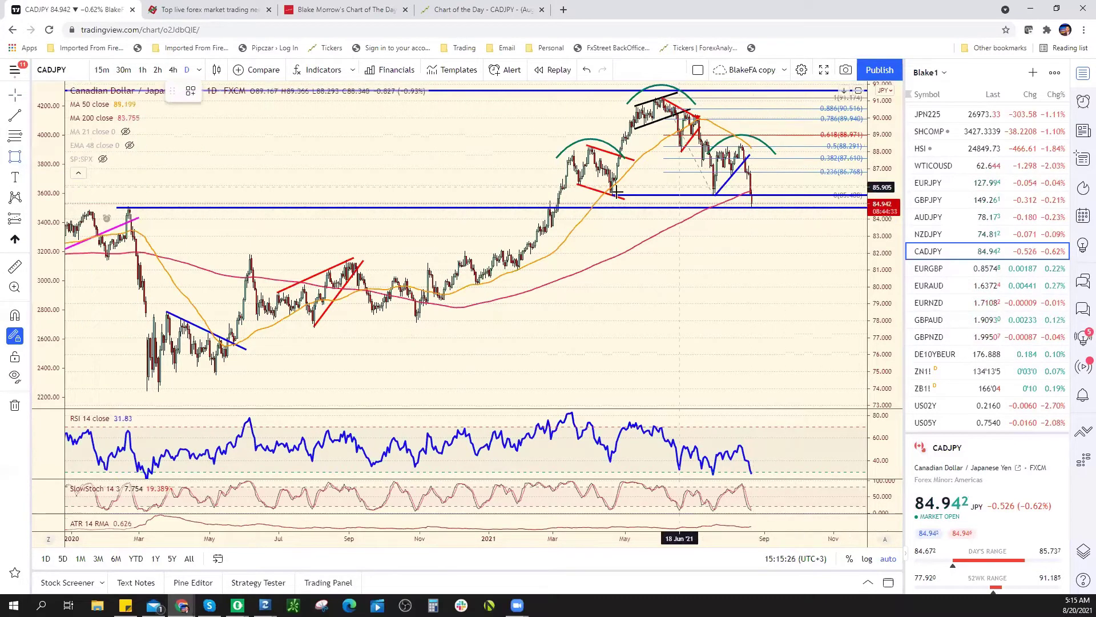
pyautogui.moveTo(612, 195)
pyautogui.mouseDown()
pyautogui.moveTo(743, 213)
pyautogui.moveTo(817, 206)
pyautogui.mouseUp()
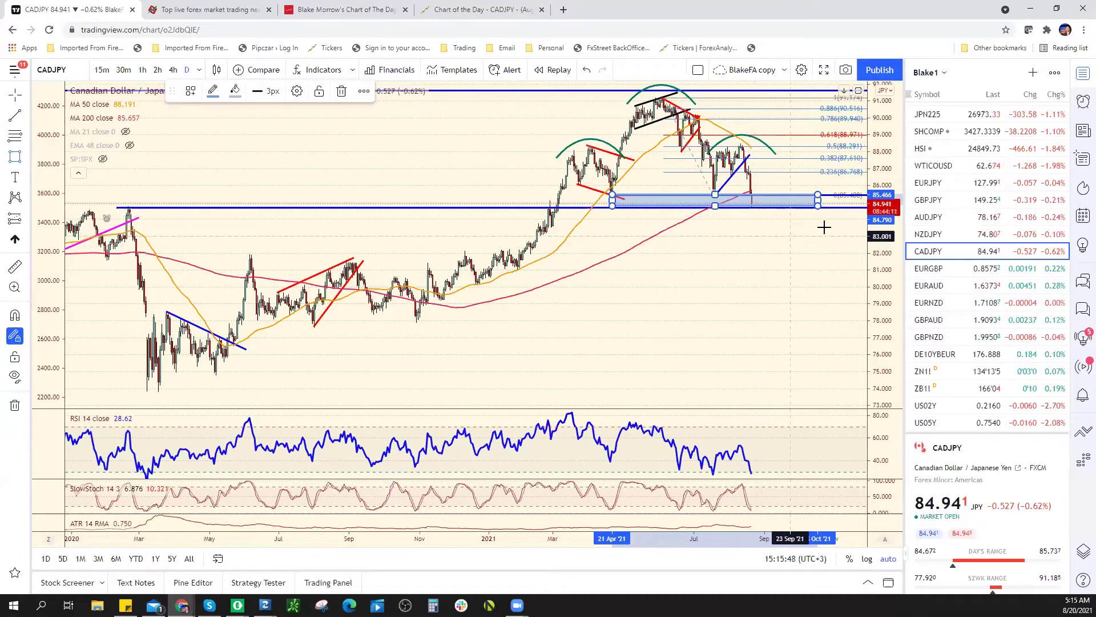
pyautogui.click(973, 183)
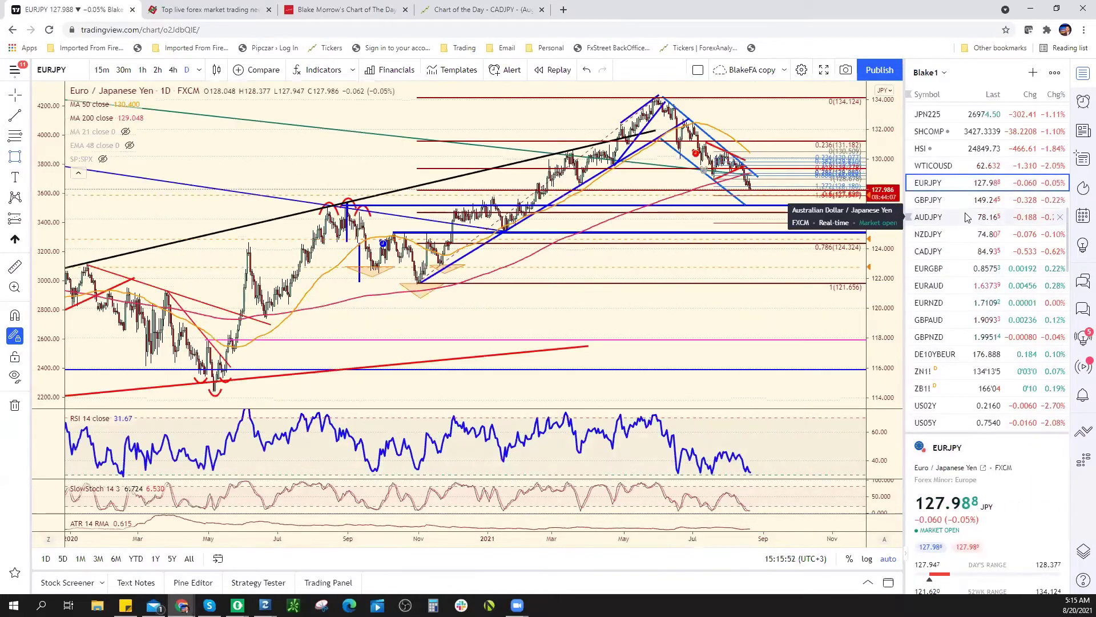
pyautogui.click(960, 216)
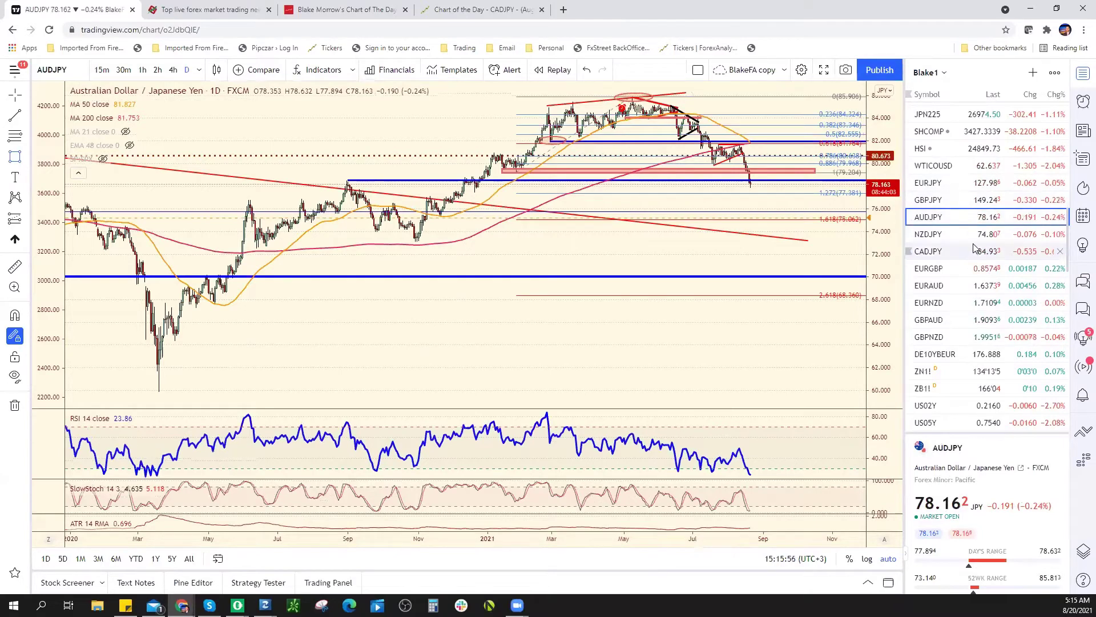
pyautogui.click(974, 251)
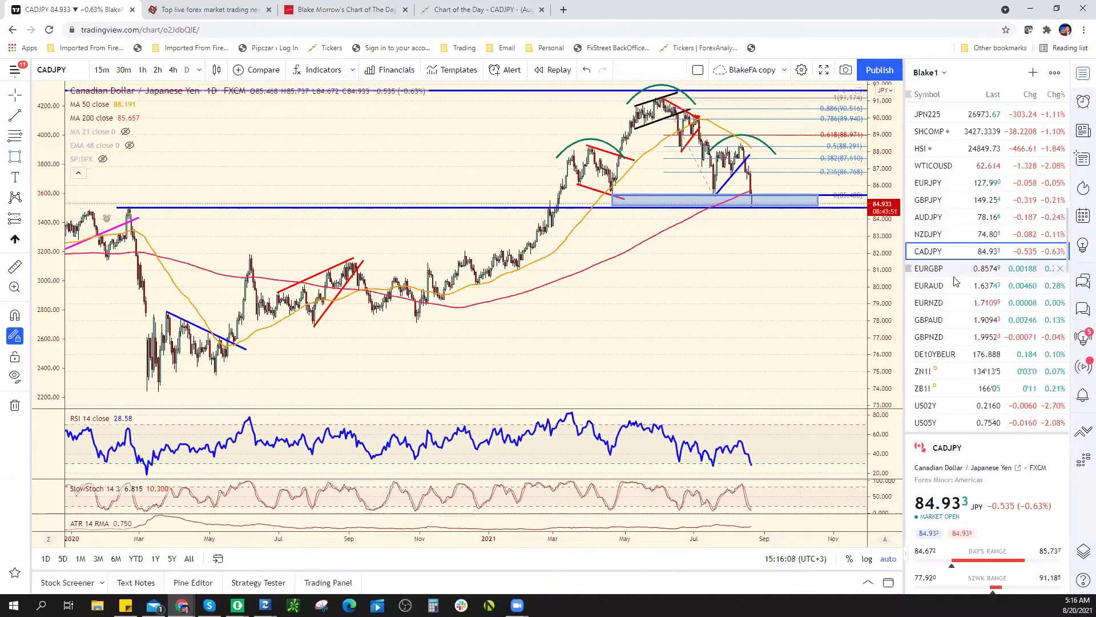
pyautogui.scroll(5, 958, 282)
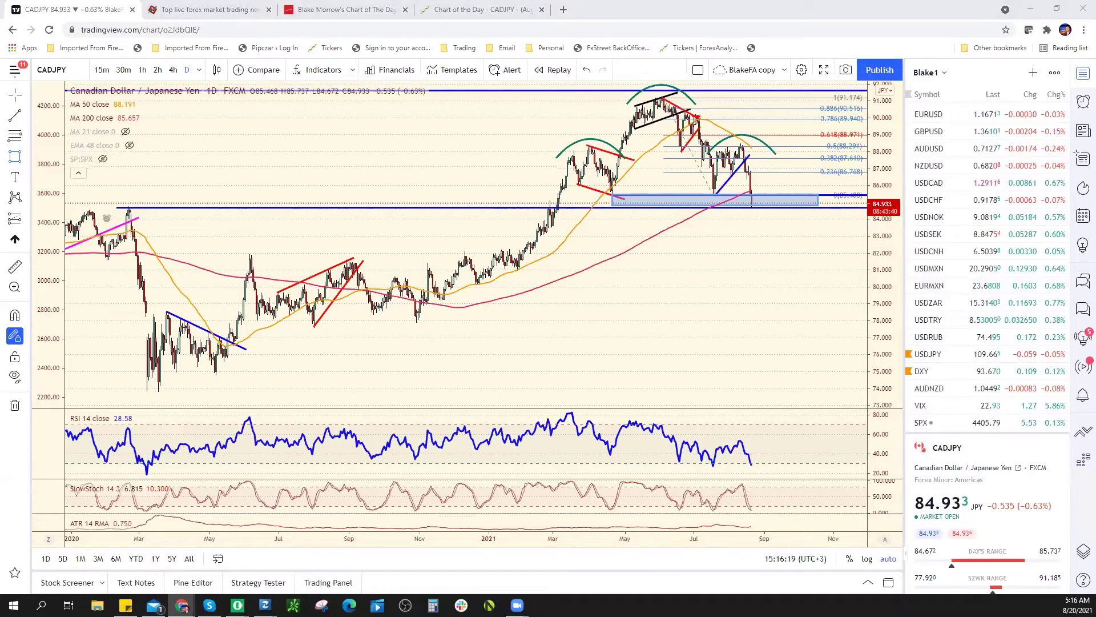
pyautogui.hotkey('alt', 'Tab')
pyautogui.click(568, 202)
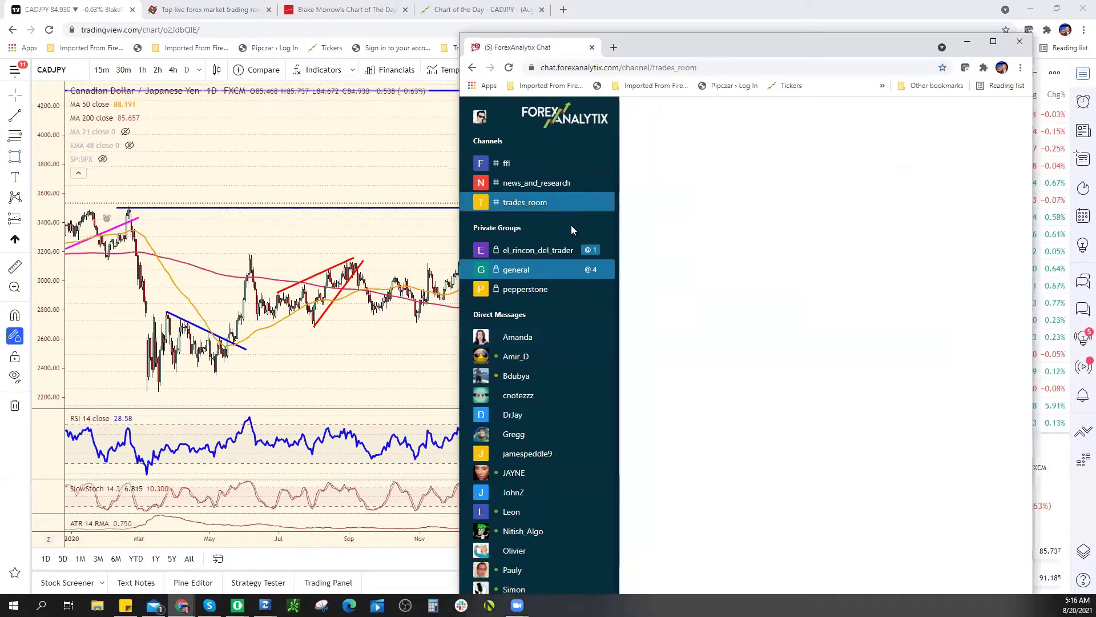
pyautogui.click(525, 269)
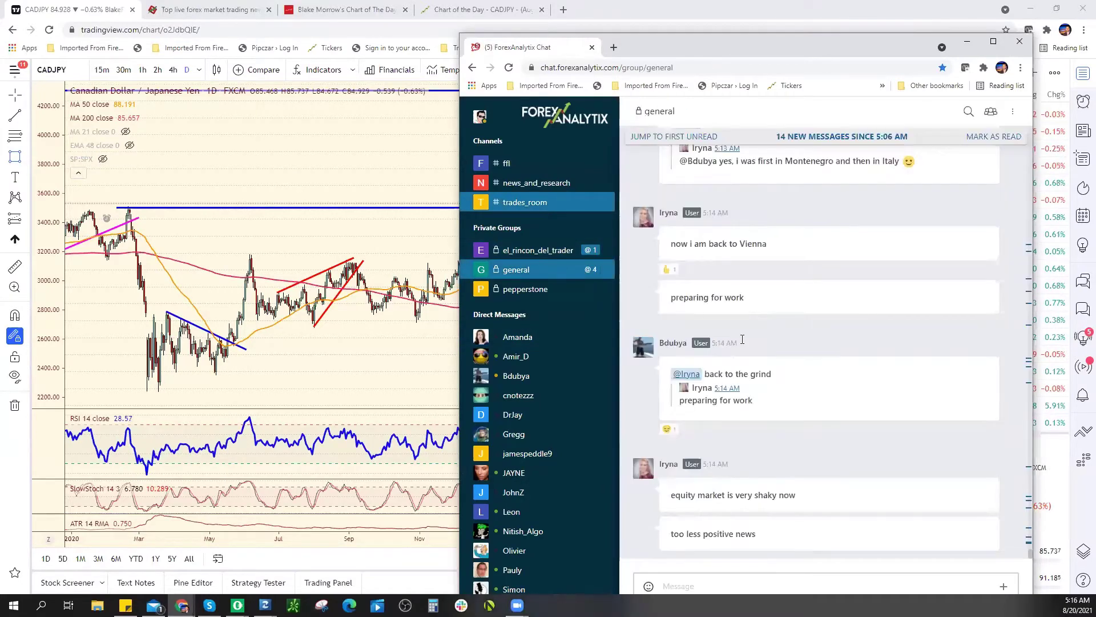
pyautogui.scroll(10, 862, 368)
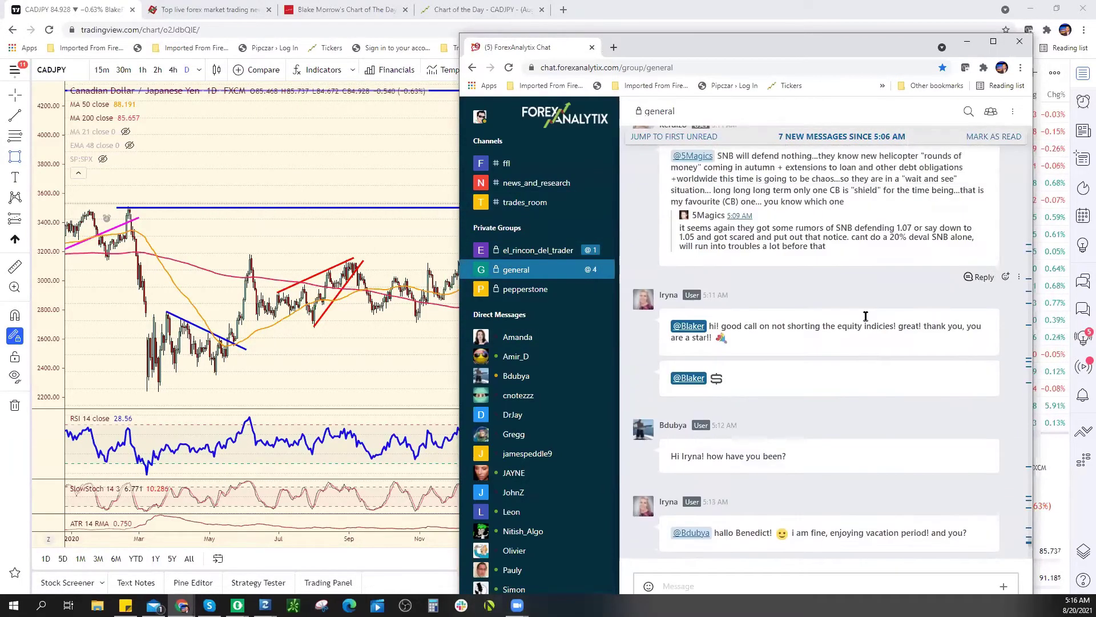
pyautogui.scroll(6, 942, 400)
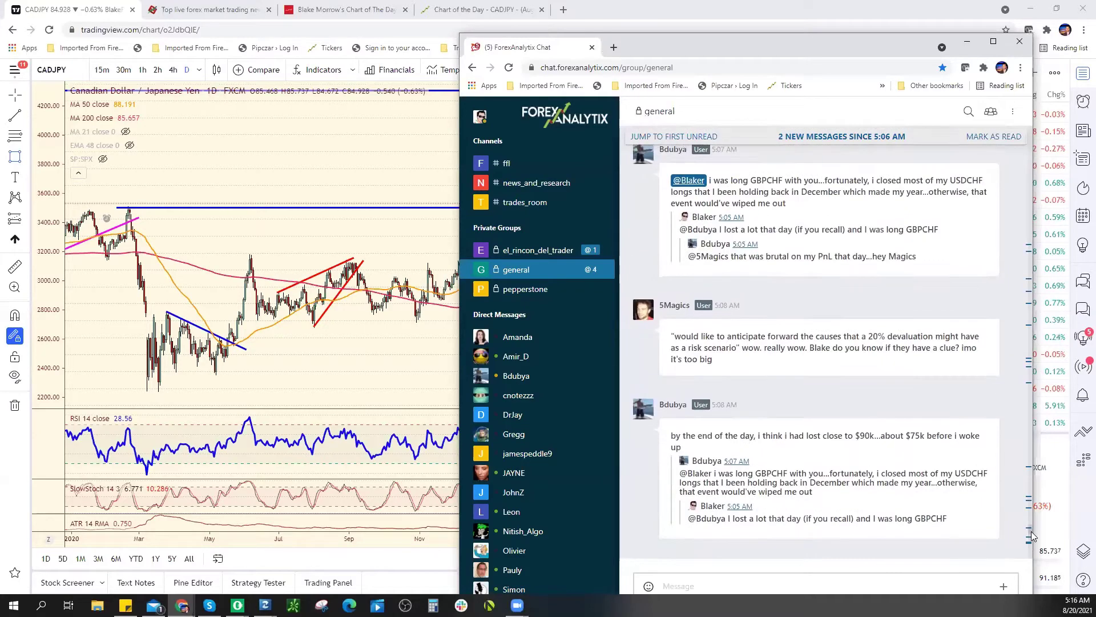
pyautogui.moveTo(1030, 525); pyautogui.dragTo(1068, 571)
pyautogui.scroll(-2, 648, 488)
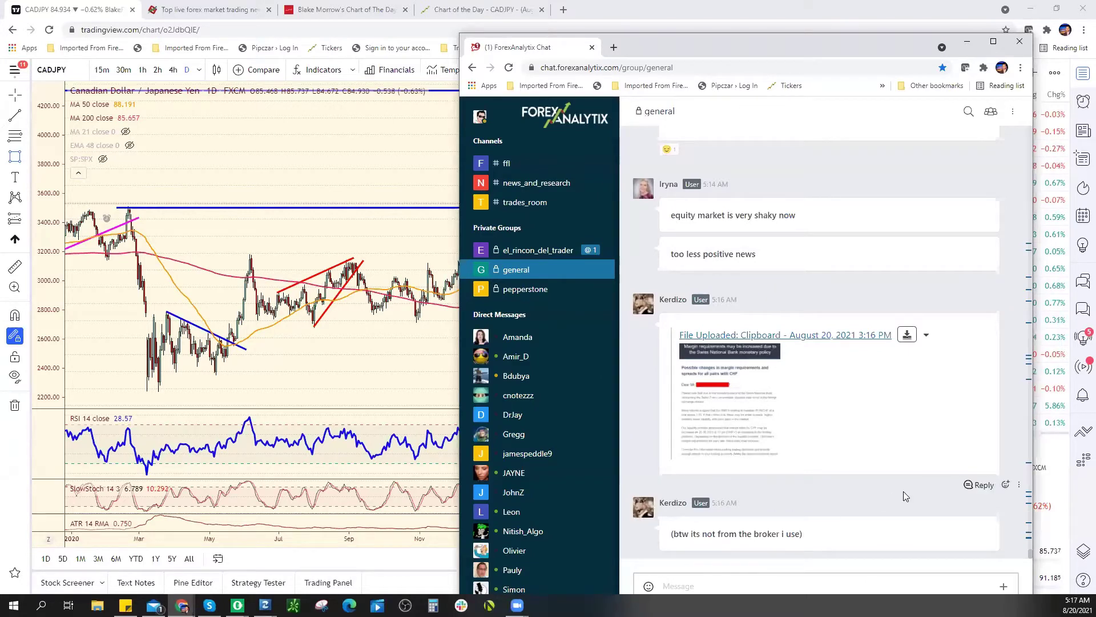
pyautogui.hotkey('alt', 'Tab')
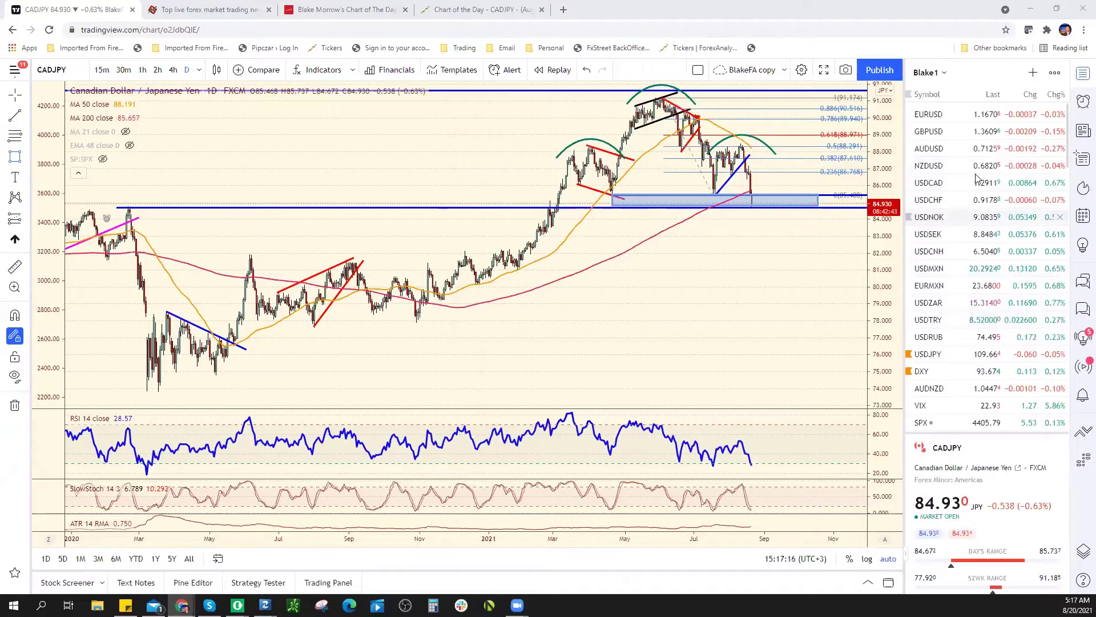
# Load the EURUSD 4-hour chart from the watchlist.
pyautogui.click(970, 116)
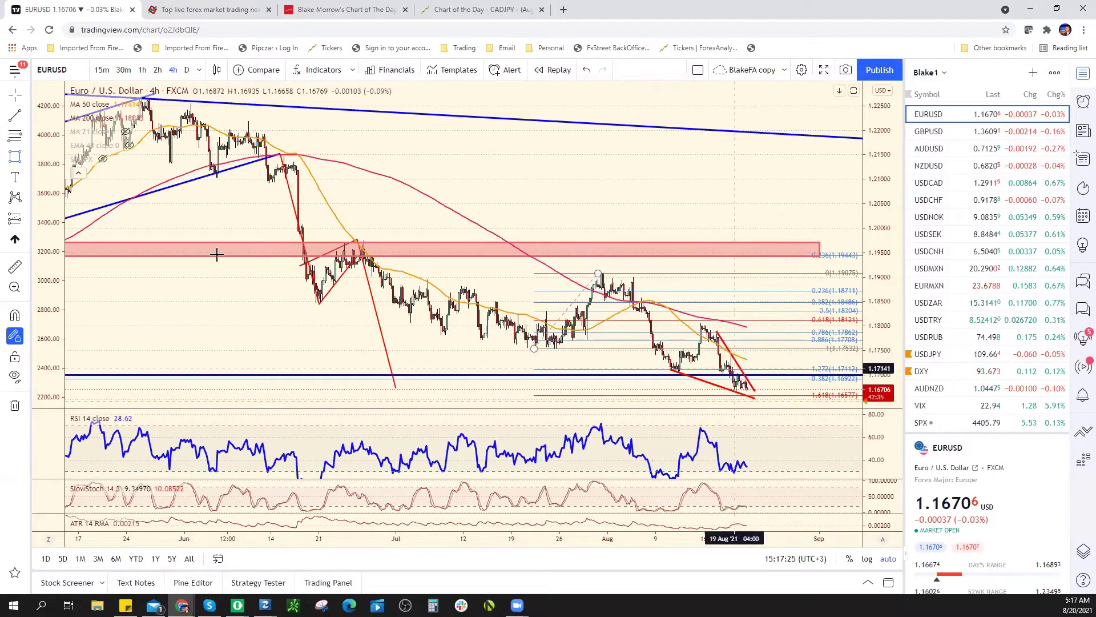
pyautogui.click(27, 116)
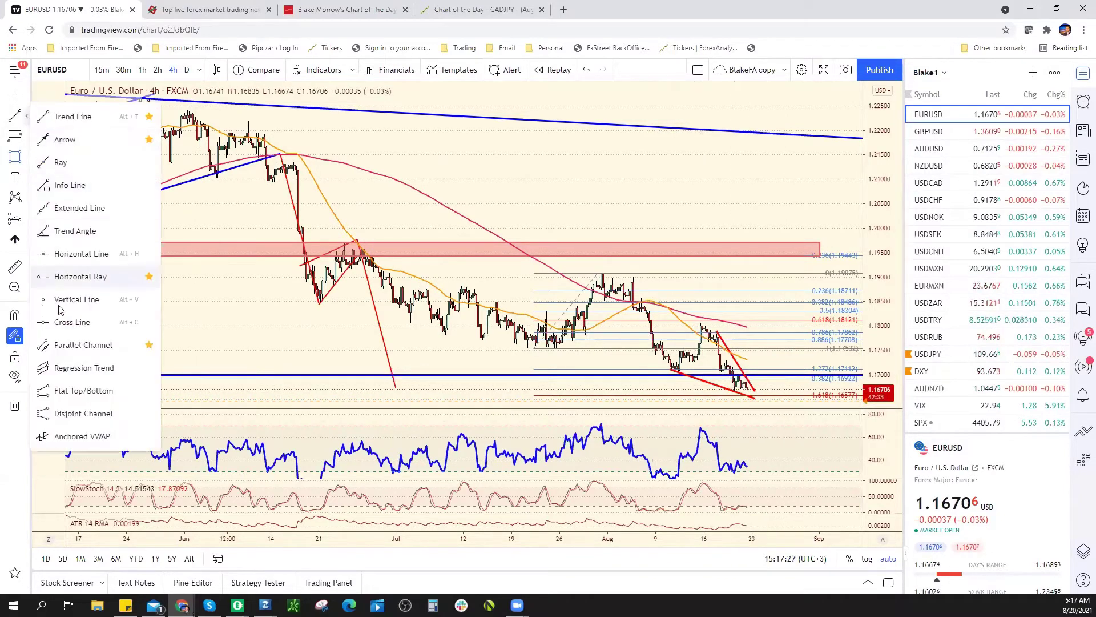
pyautogui.click(91, 129)
pyautogui.click(758, 378)
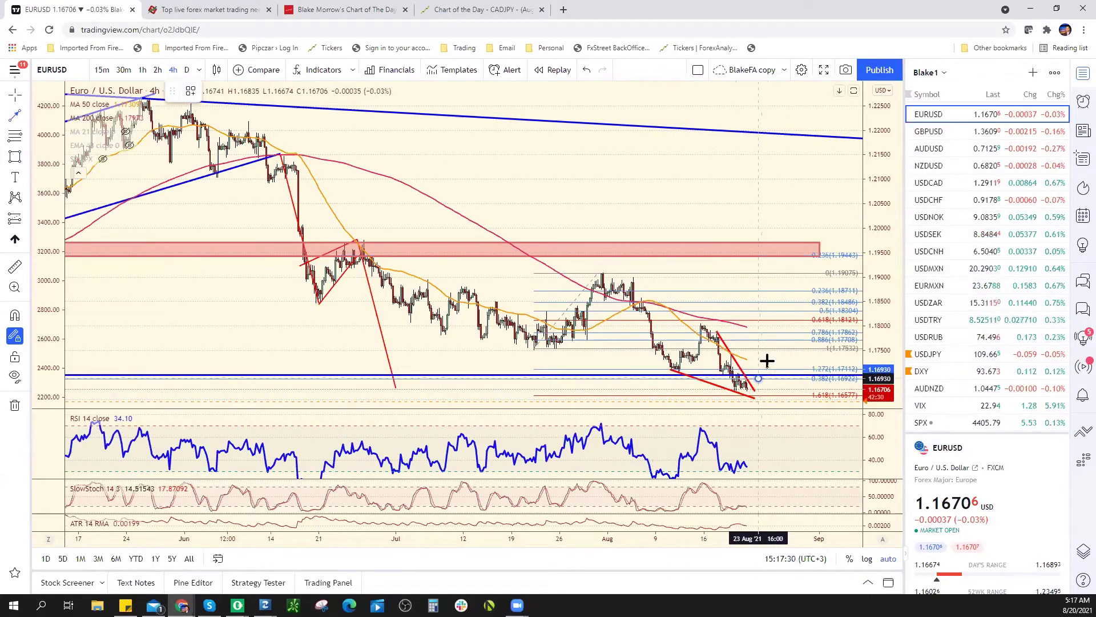
pyautogui.click(769, 353)
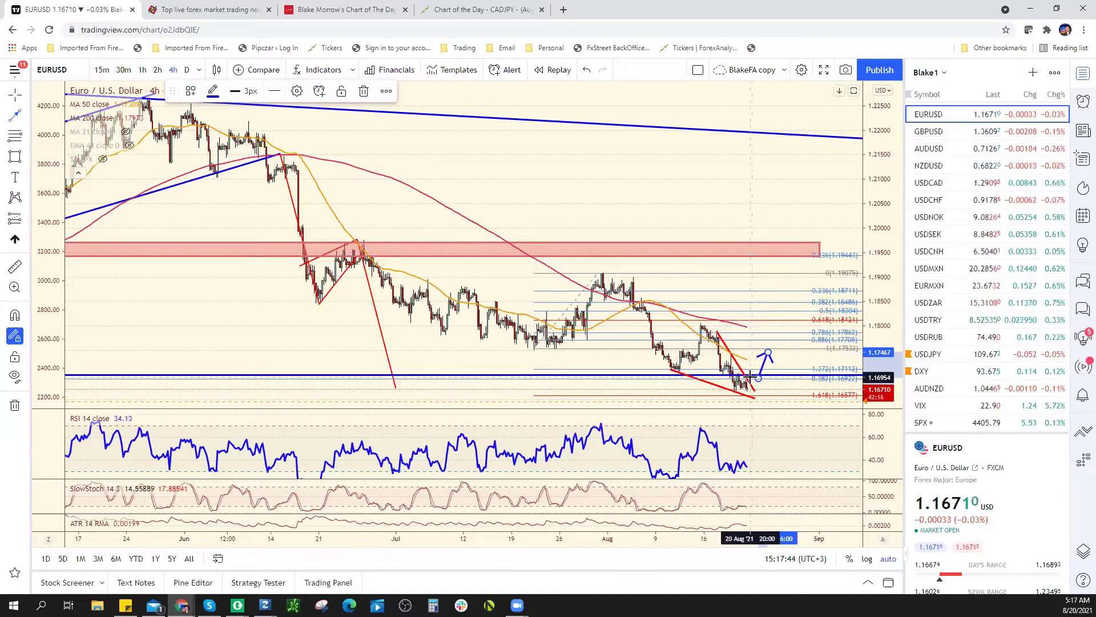
pyautogui.moveTo(769, 352); pyautogui.dragTo(788, 325)
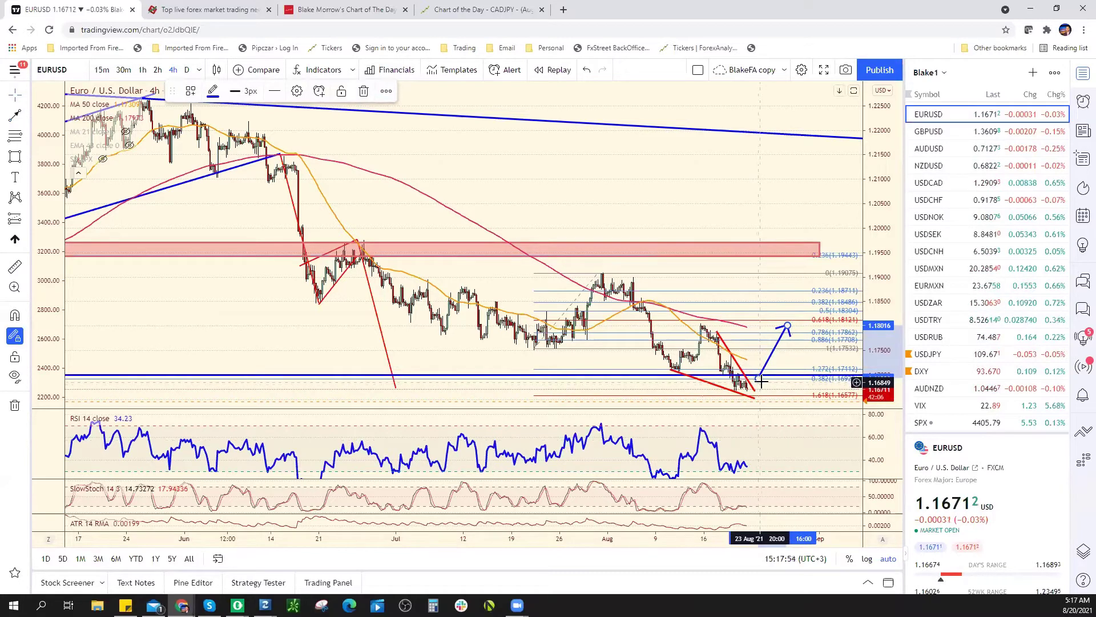
pyautogui.moveTo(788, 325)
pyautogui.mouseDown()
pyautogui.moveTo(765, 357)
pyautogui.moveTo(765, 347)
pyautogui.mouseUp()
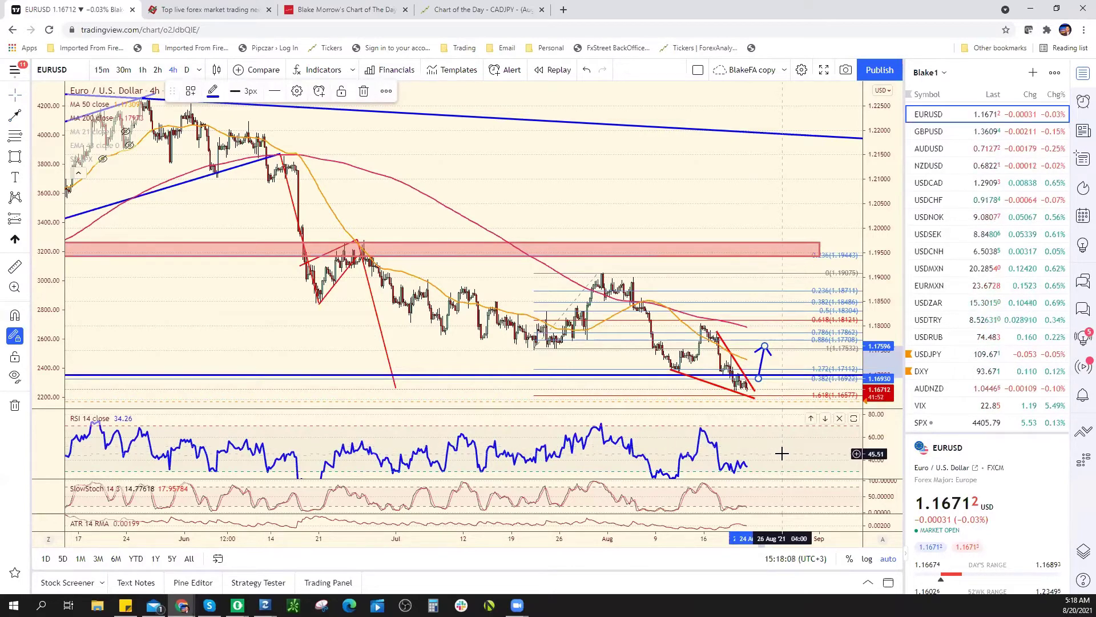
pyautogui.rightClick(764, 368)
pyautogui.click(805, 542)
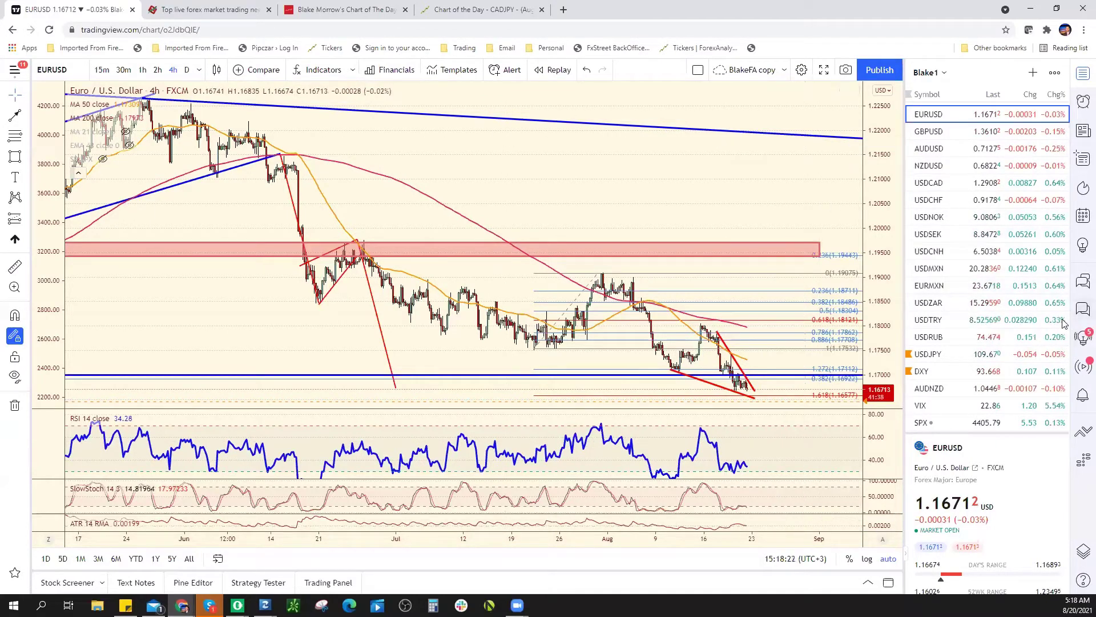
# Flip through GBPUSD and EURUSD, then load the AUDUSD 4-hour chart.
pyautogui.click(978, 133)
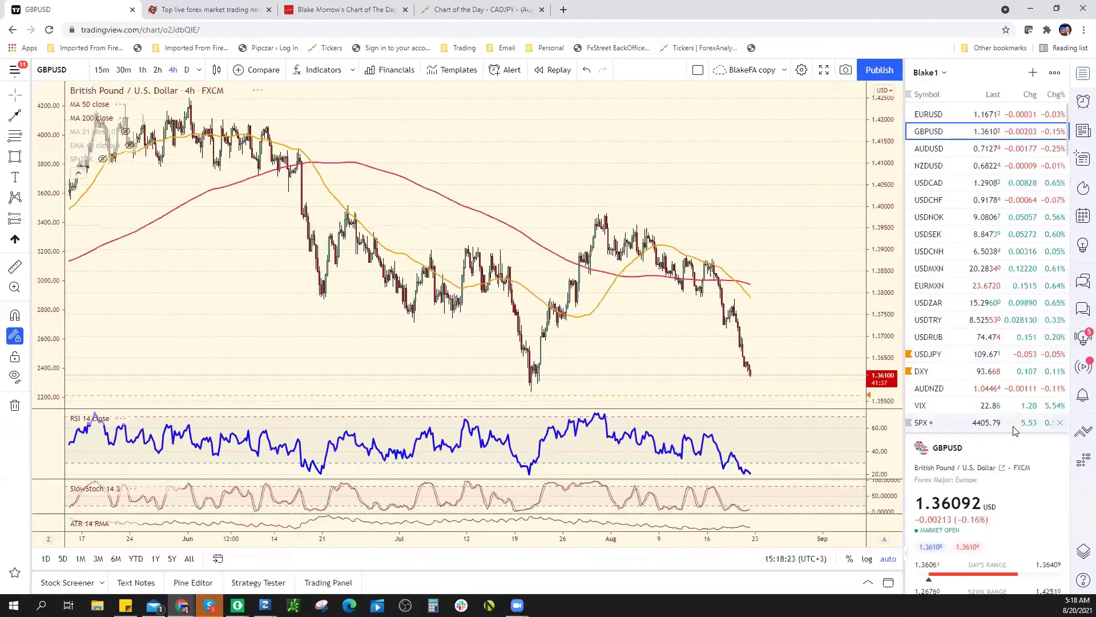
pyautogui.click(972, 123)
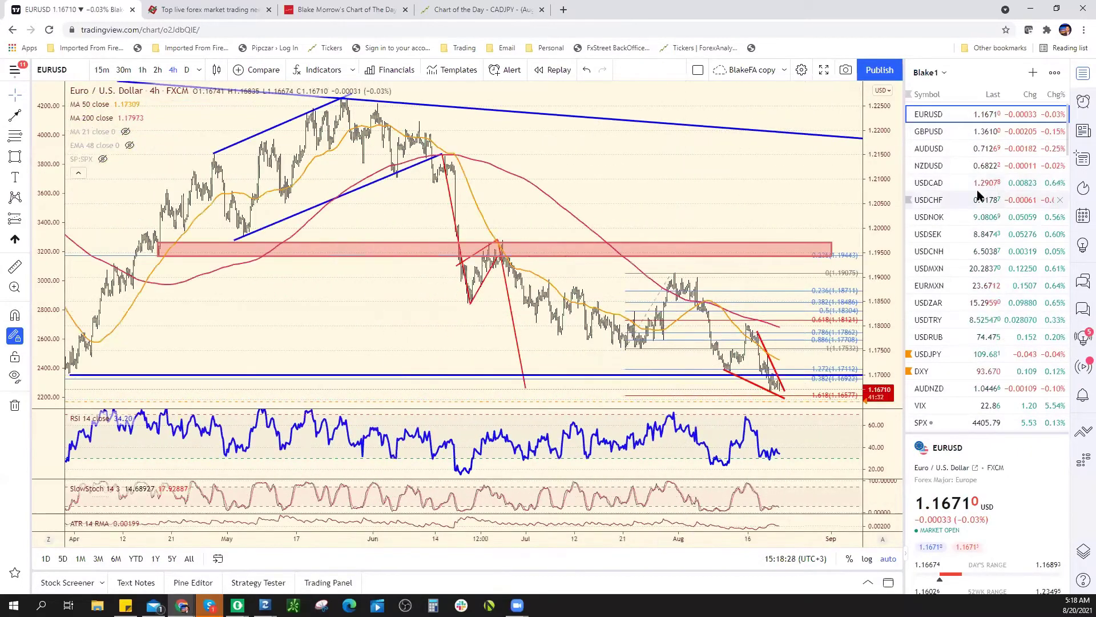
pyautogui.click(970, 148)
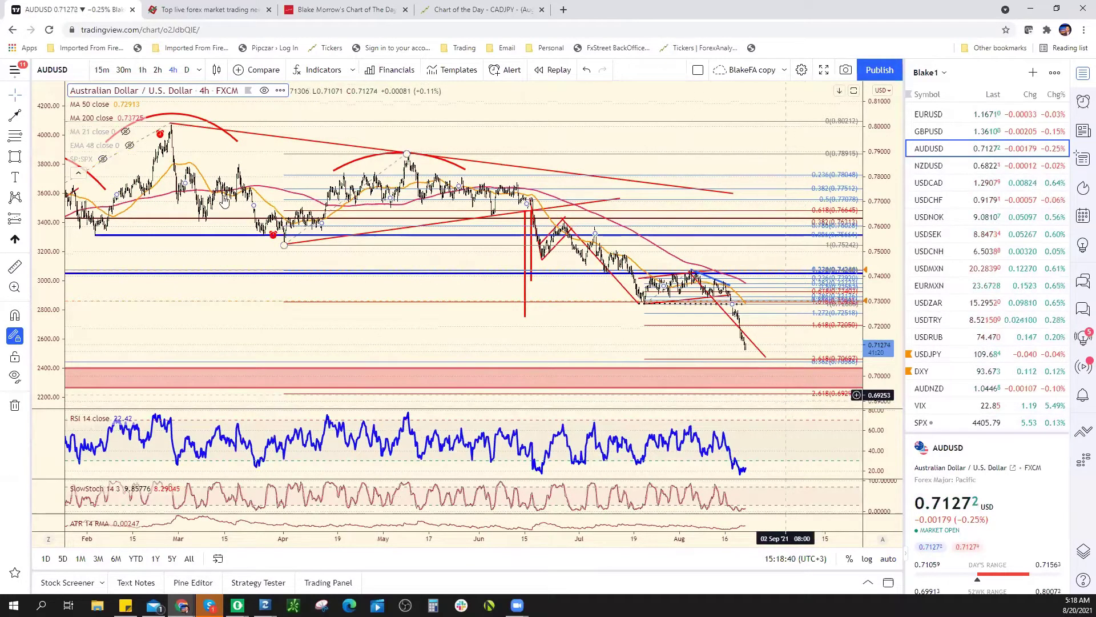
# Switch AUDUSD to daily candles and widen the price scale to roughly 0.60–0.88.
pyautogui.click(188, 69)
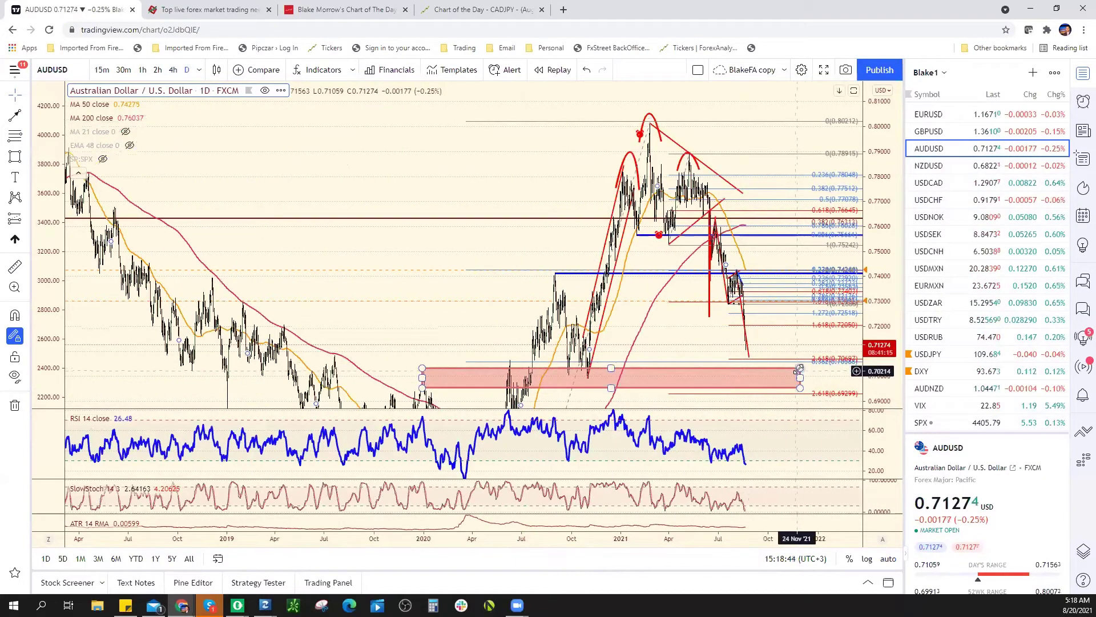
pyautogui.moveTo(871, 240); pyautogui.dragTo(868, 320)
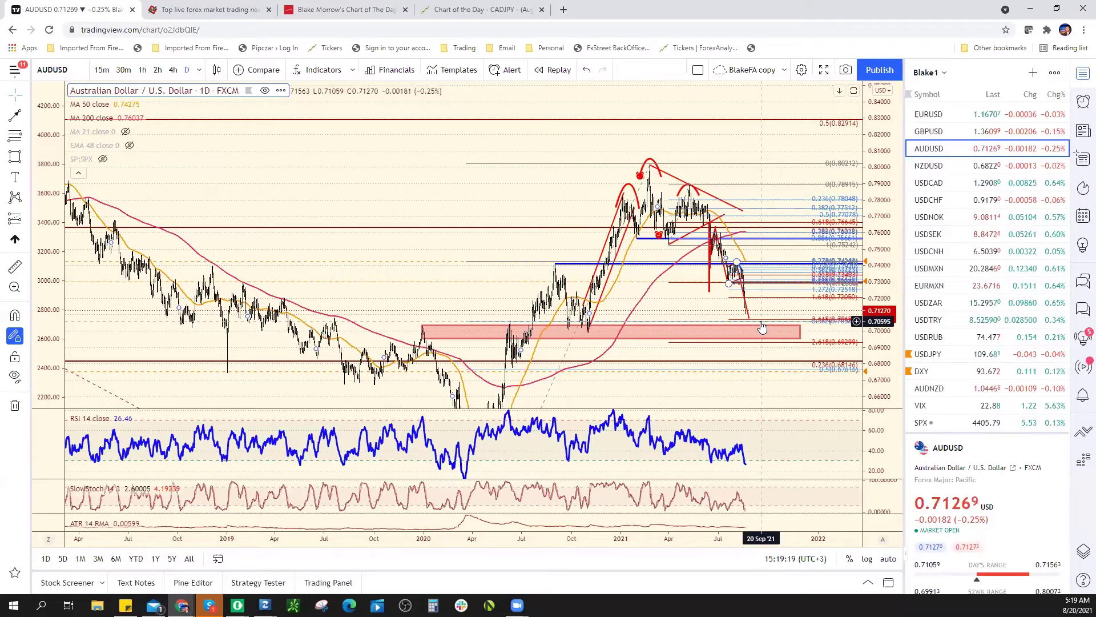
pyautogui.scroll(-3, 782, 332)
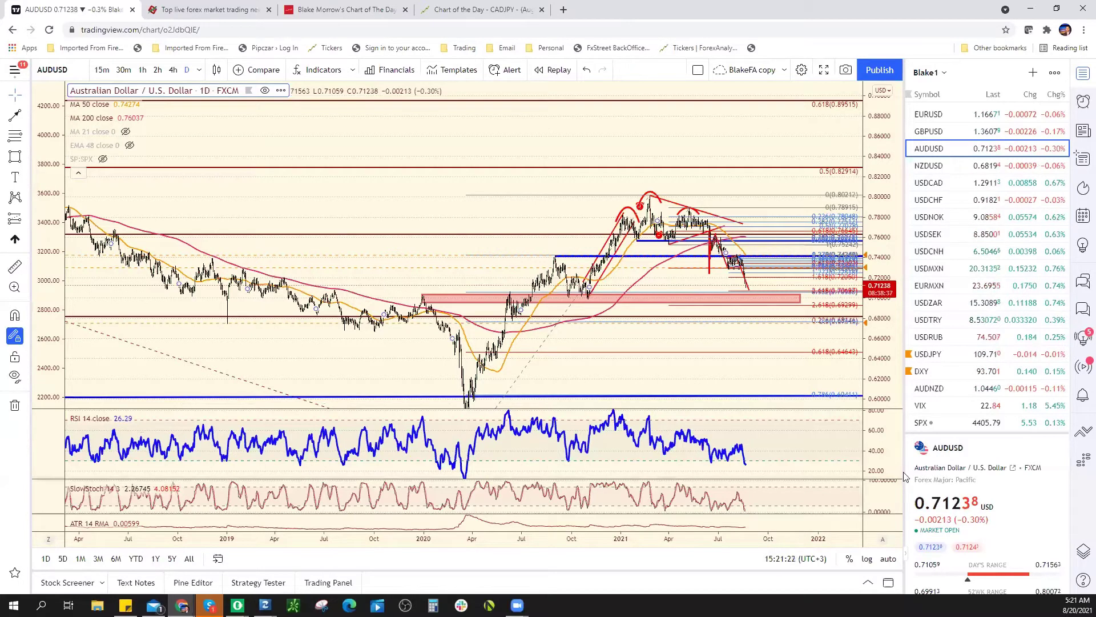
# Pass DXY in the watchlist and bring up the daily US10Y 10-year yield chart.
pyautogui.click(971, 373)
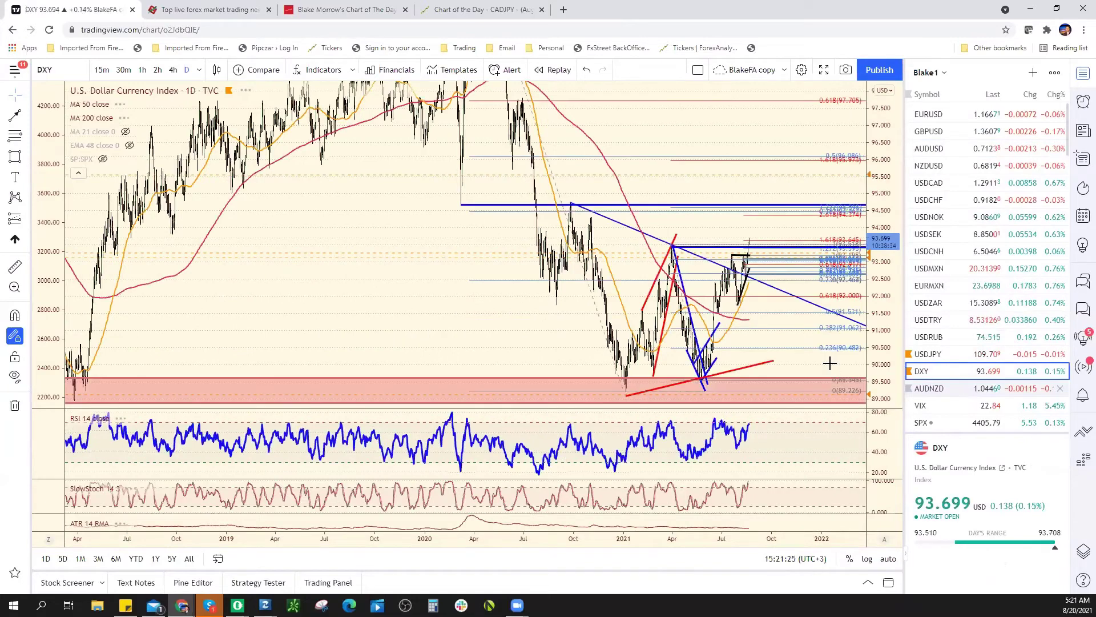
pyautogui.scroll(4, 826, 368)
pyautogui.scroll(2, 826, 368)
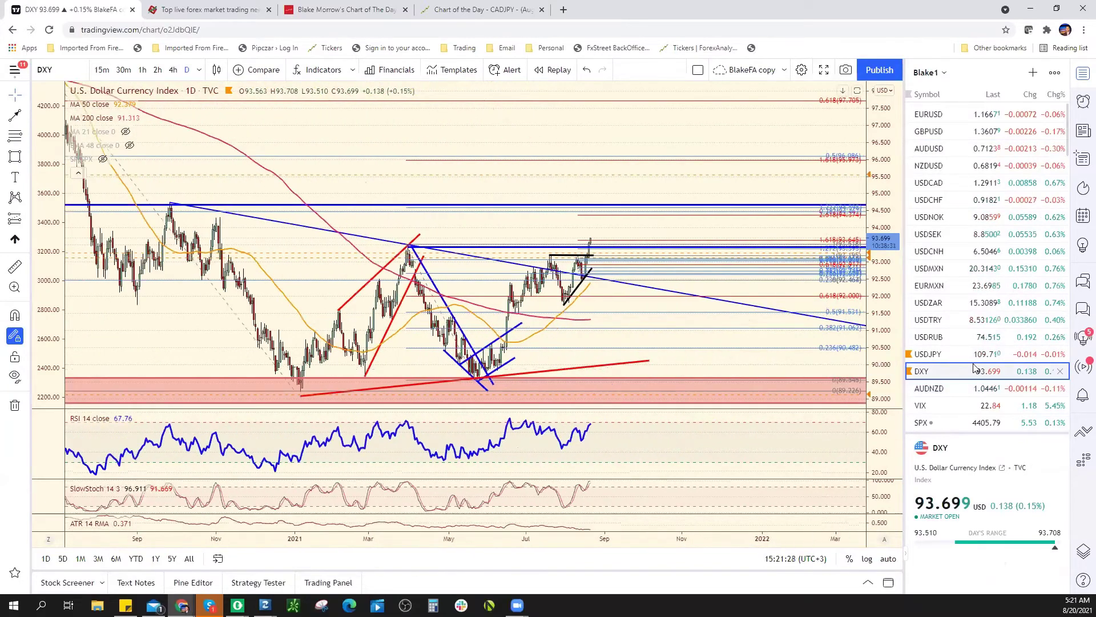
pyautogui.scroll(-3, 994, 377)
pyautogui.scroll(-3, 991, 376)
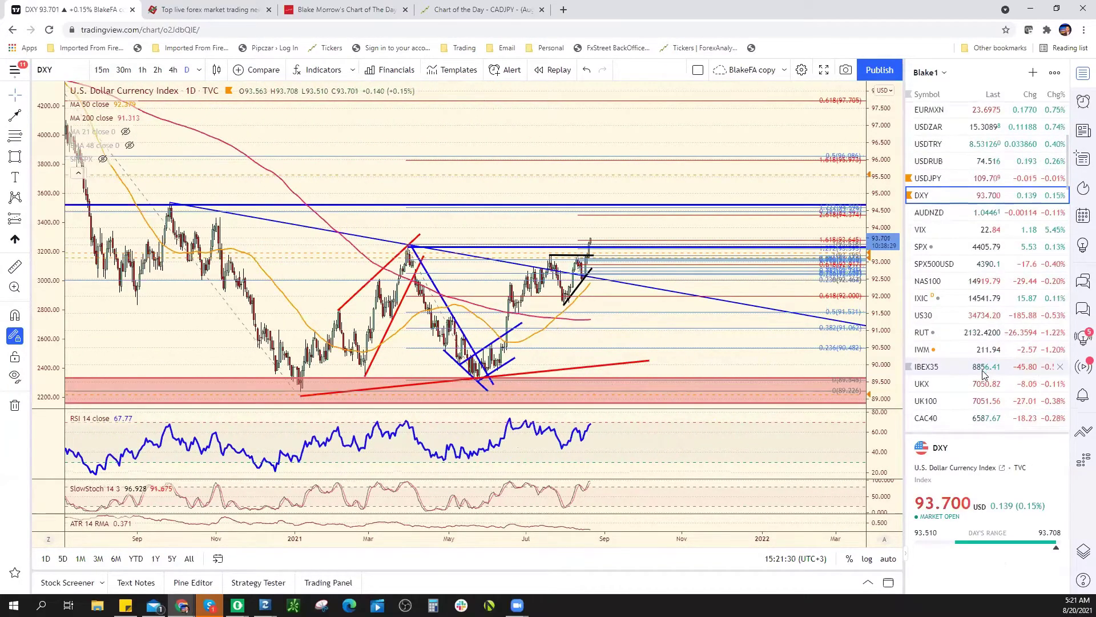
pyautogui.scroll(-3, 983, 374)
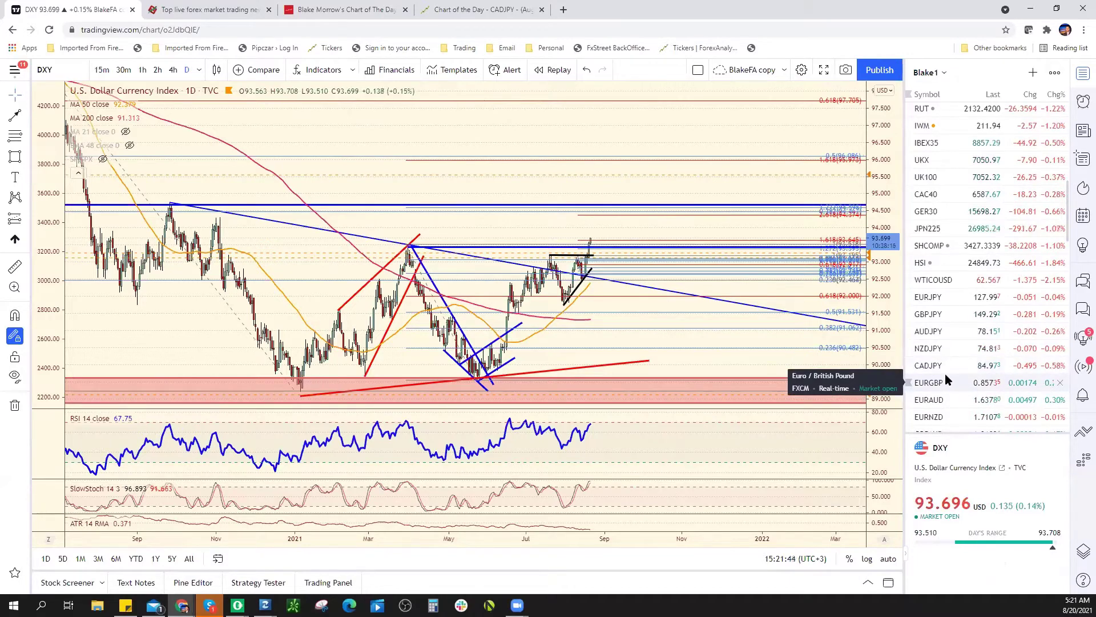
pyautogui.scroll(-3, 1005, 354)
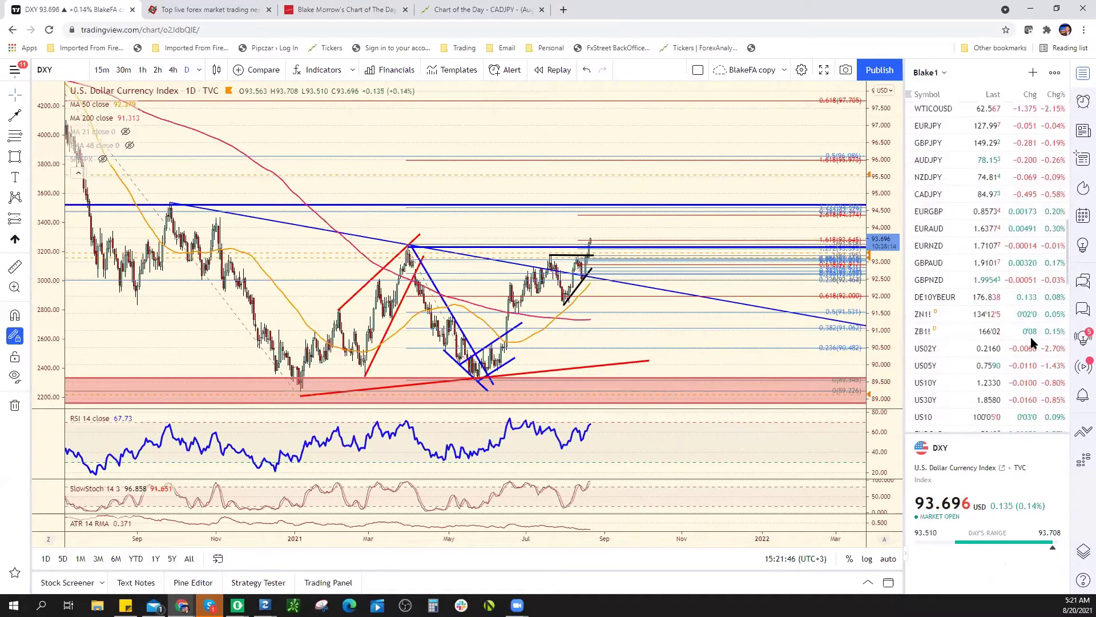
pyautogui.click(1003, 383)
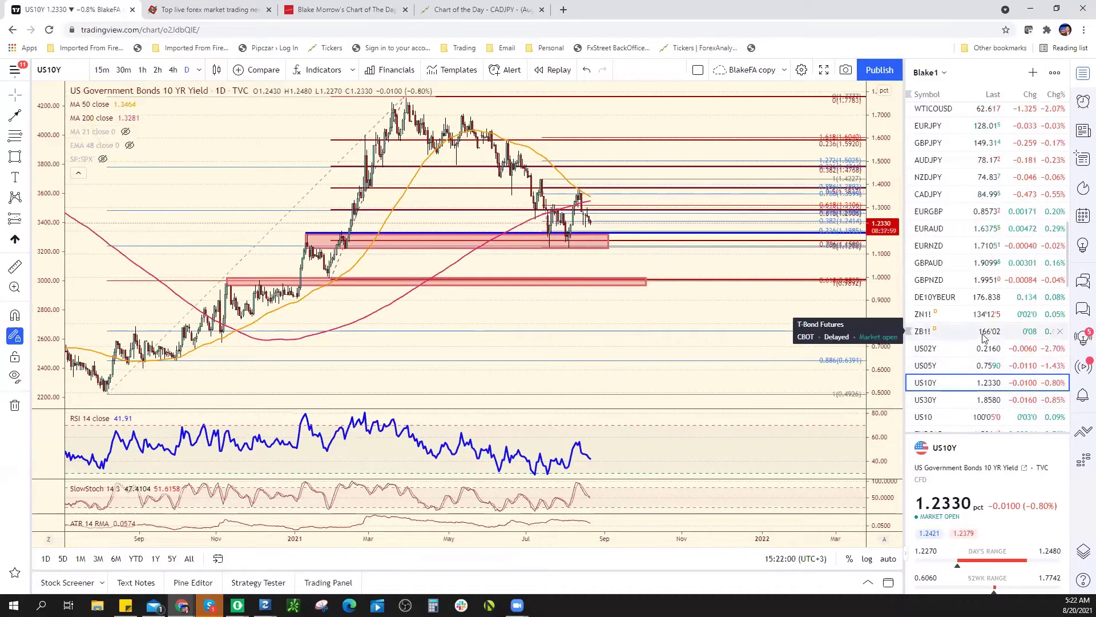
# Load the daily ZN1! 10 Year T-Note Futures chart and scroll through it.
pyautogui.click(993, 314)
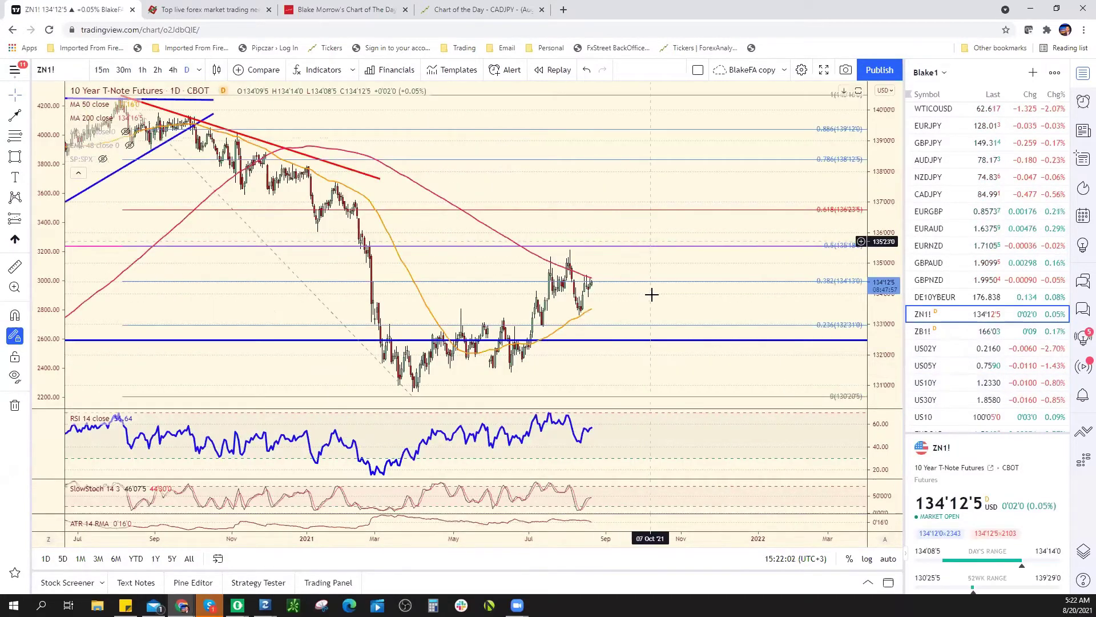
pyautogui.scroll(-2, 681, 328)
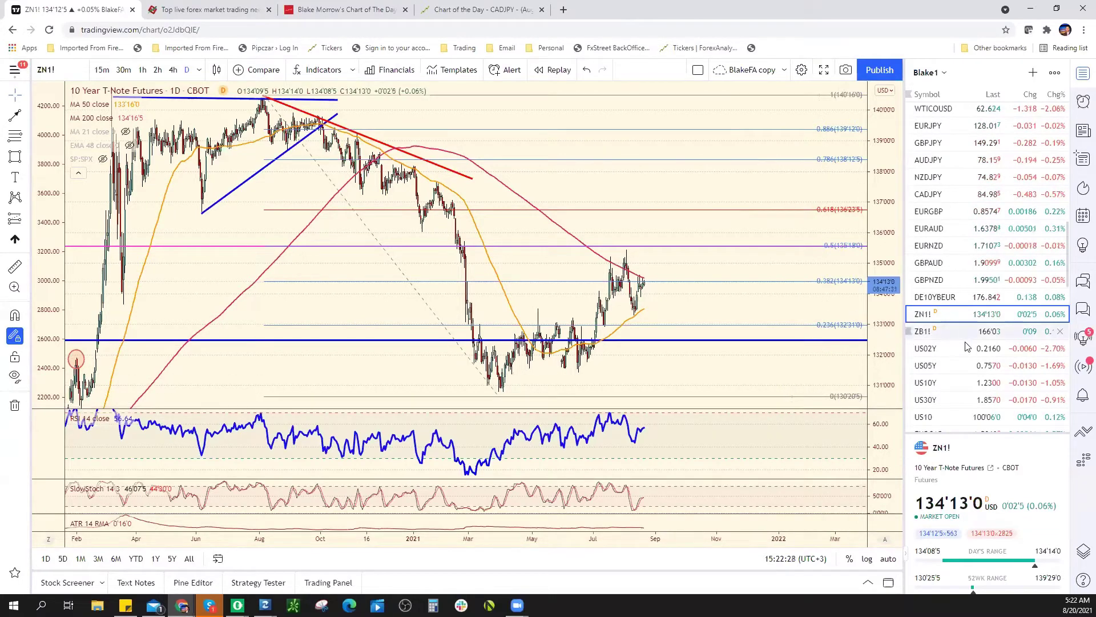
pyautogui.scroll(5, 973, 346)
pyautogui.scroll(6, 974, 345)
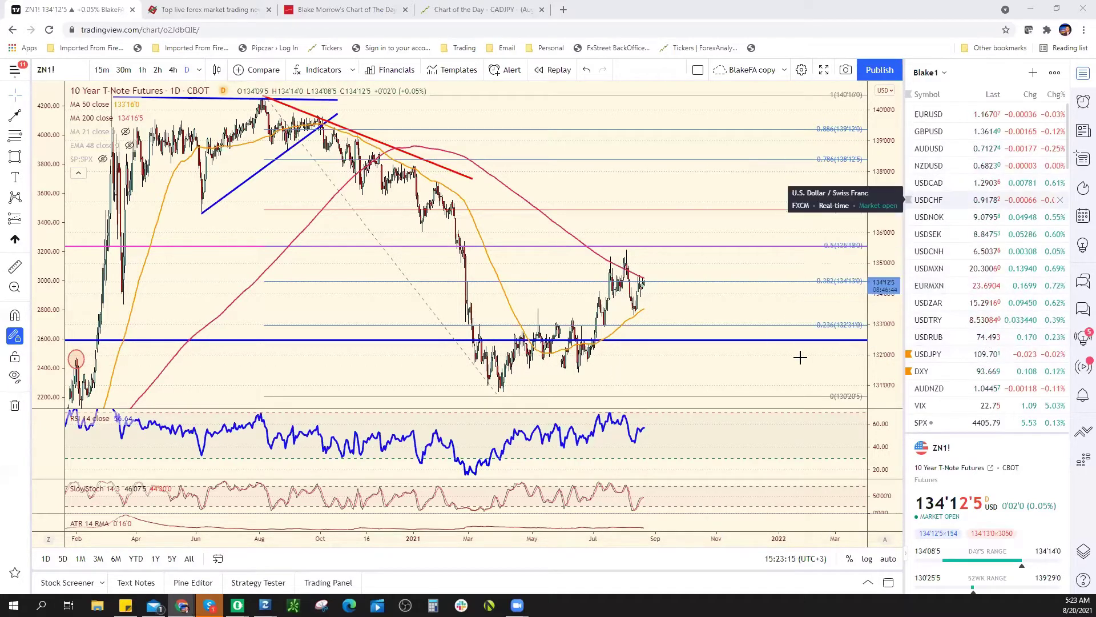
pyautogui.scroll(2, 799, 357)
# Switch back to daily DXY, zoom the chart and pan to reveal earlier history.
pyautogui.click(1033, 371)
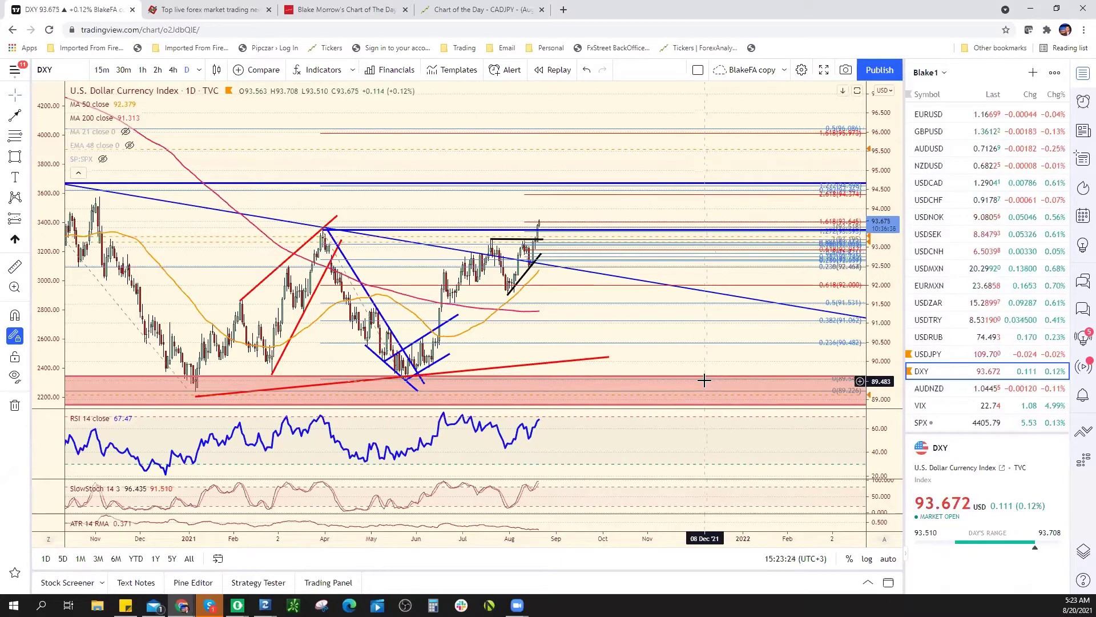
pyautogui.scroll(-1, 711, 368)
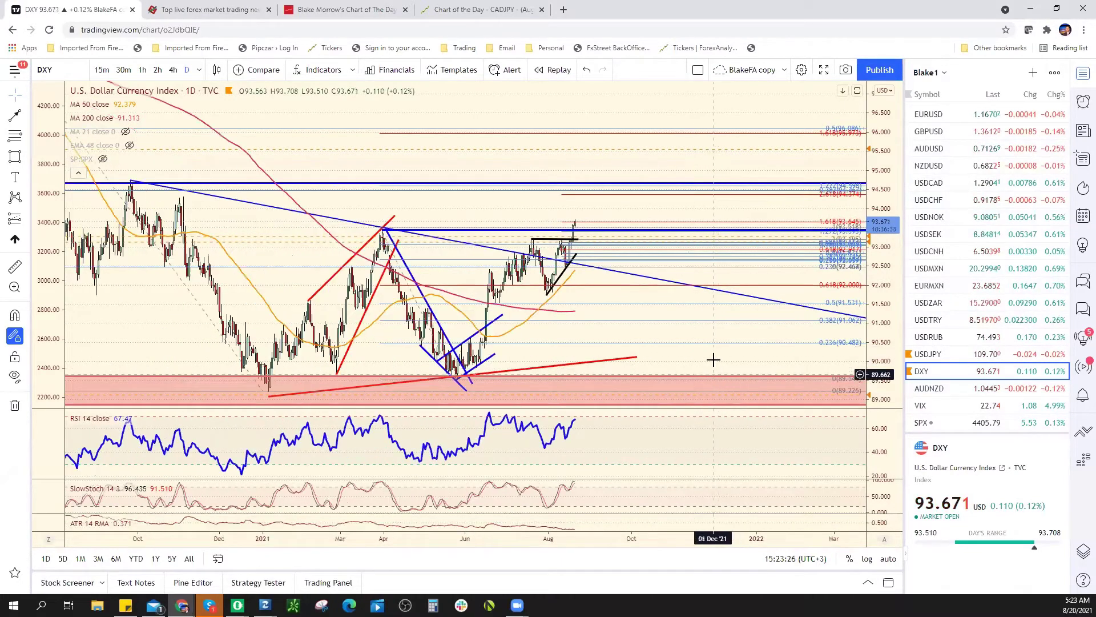
pyautogui.moveTo(715, 362); pyautogui.dragTo(798, 364)
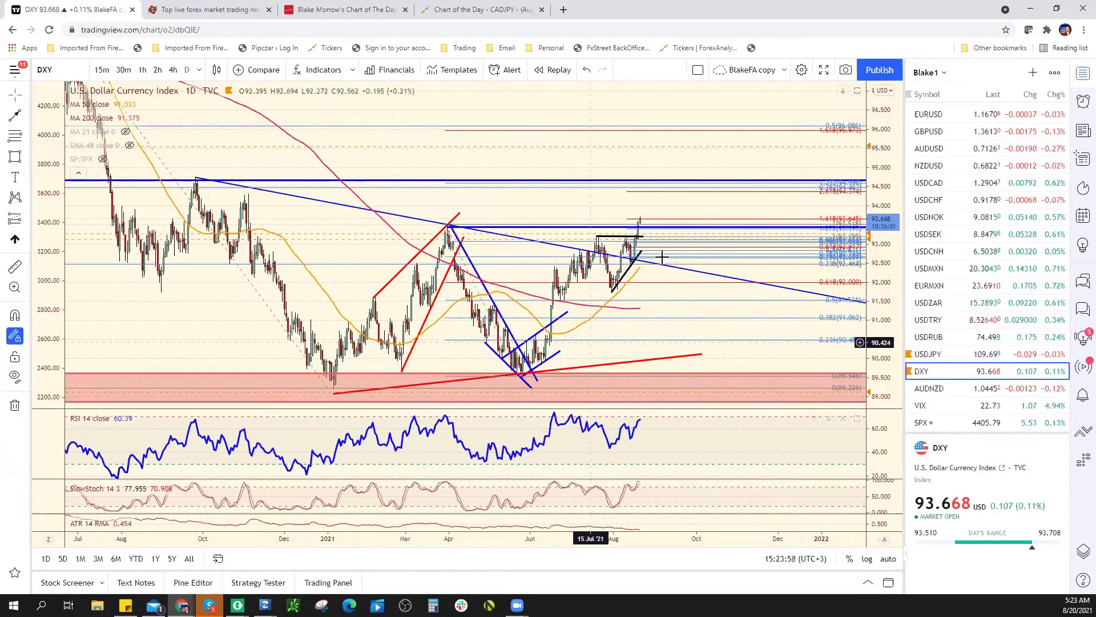
# Zoom the DXY chart and drag the price axis so candles fill more height.
pyautogui.scroll(-4, 673, 289)
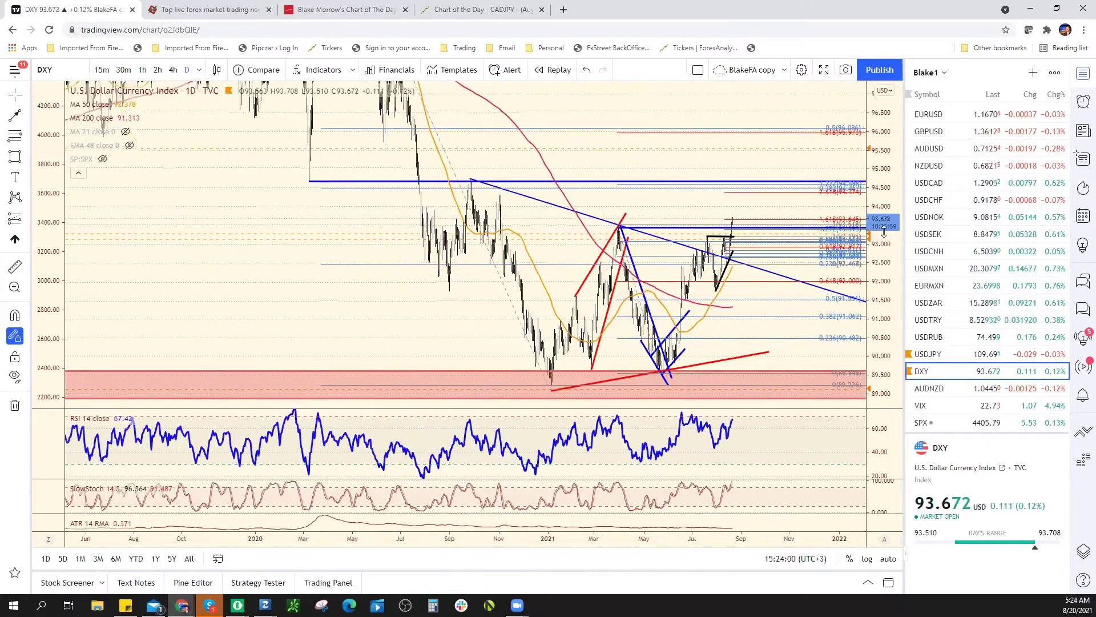
pyautogui.scroll(-2, 882, 293)
pyautogui.scroll(-3, 883, 293)
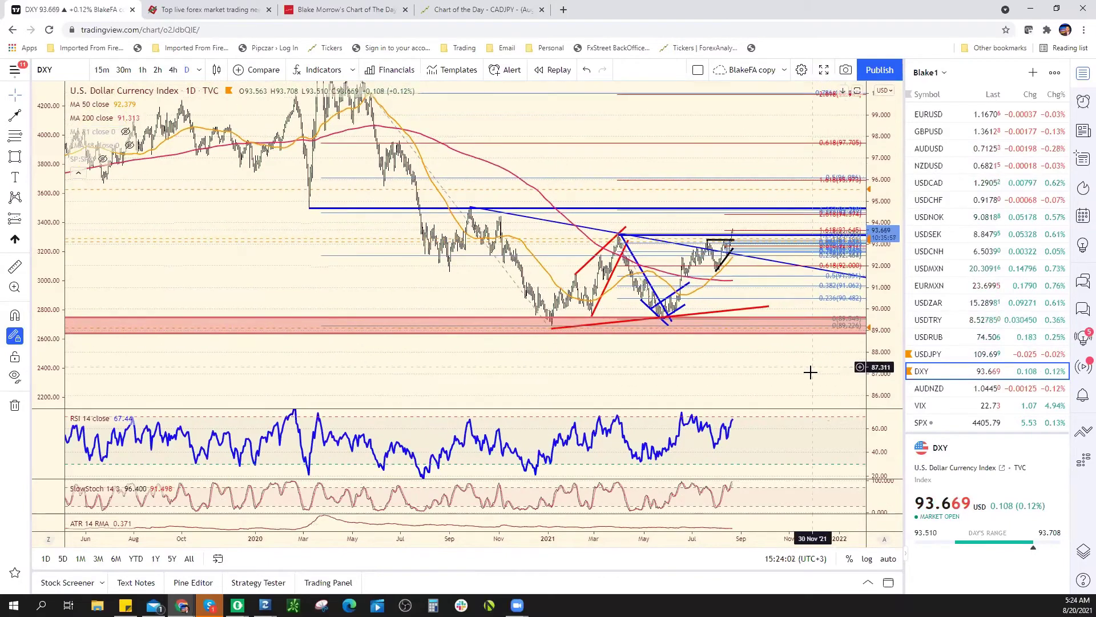
pyautogui.scroll(-1, 803, 374)
pyautogui.scroll(-1, 803, 374)
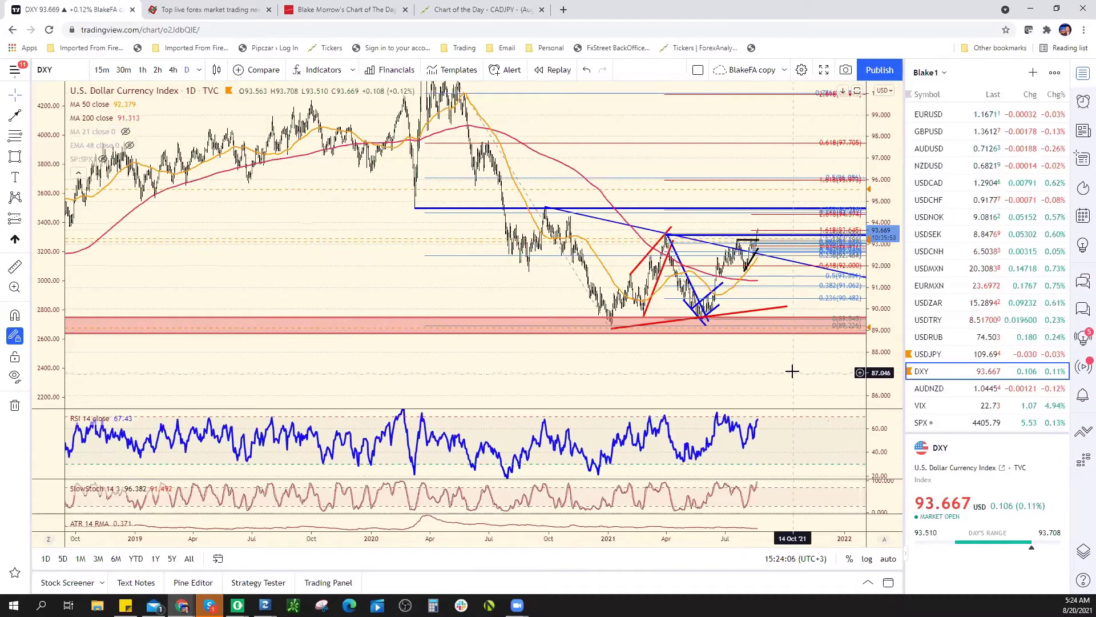
pyautogui.scroll(-1, 792, 374)
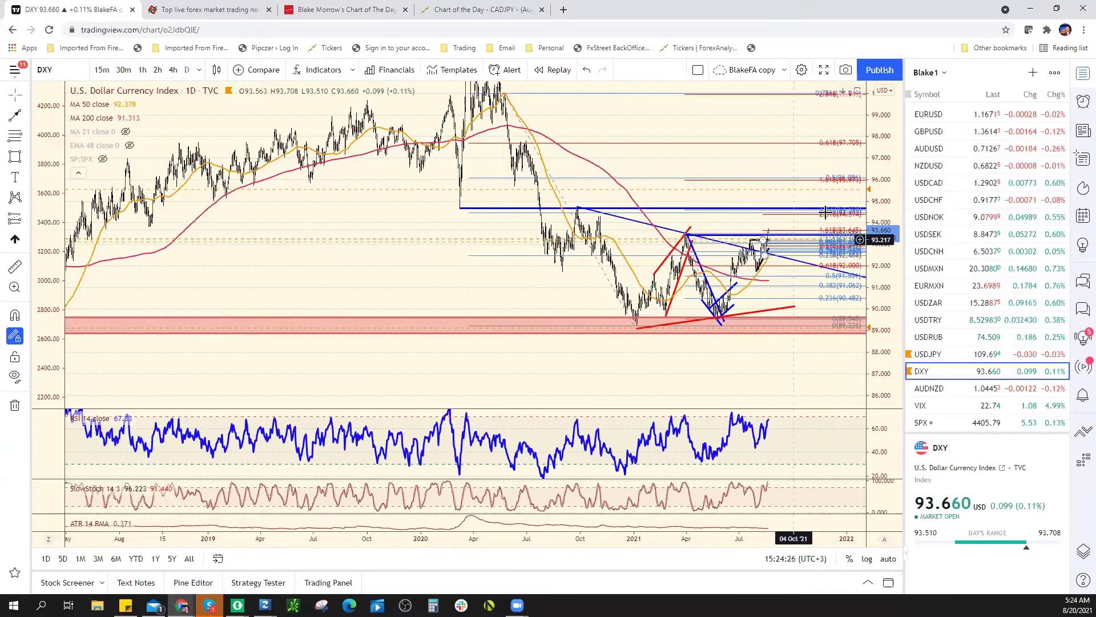
pyautogui.moveTo(888, 204); pyautogui.dragTo(892, 296)
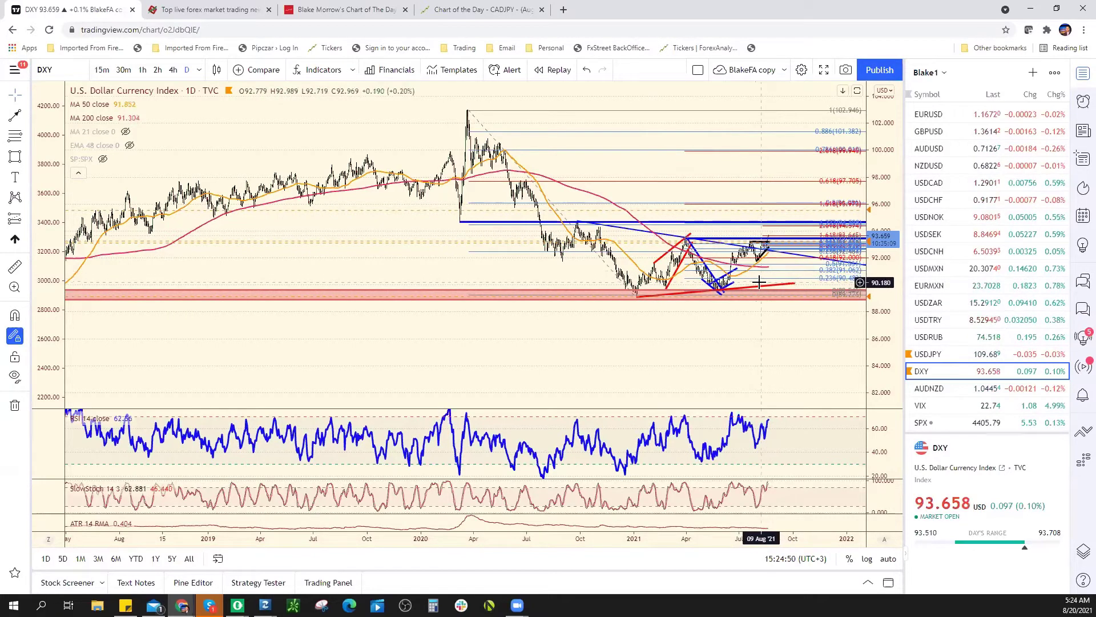
pyautogui.moveTo(867, 258); pyautogui.dragTo(868, 231)
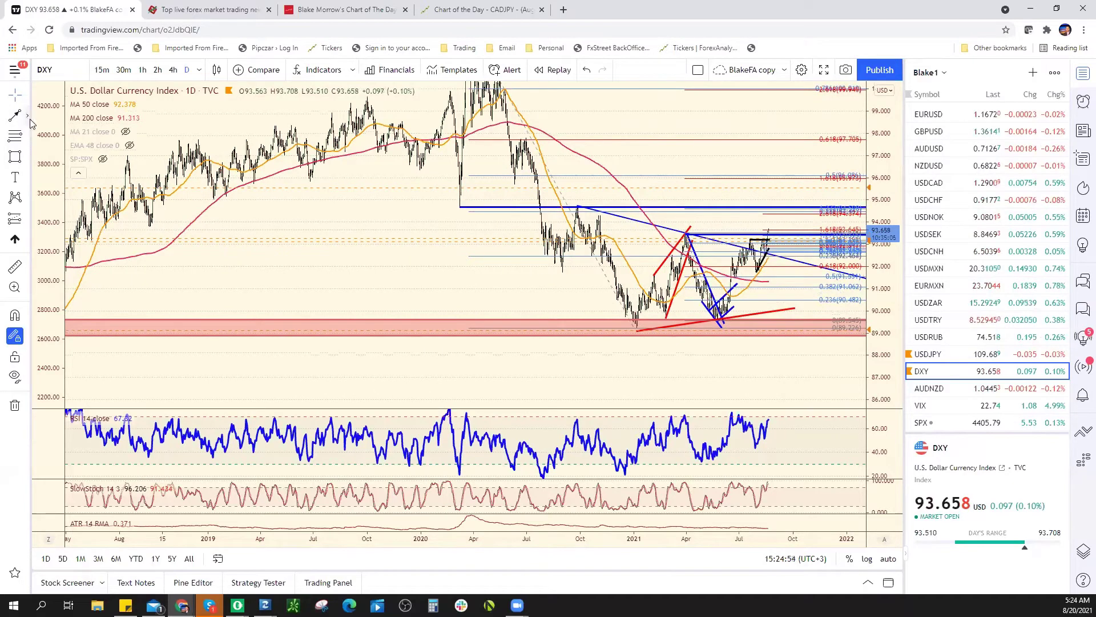
pyautogui.click(27, 114)
pyautogui.click(57, 114)
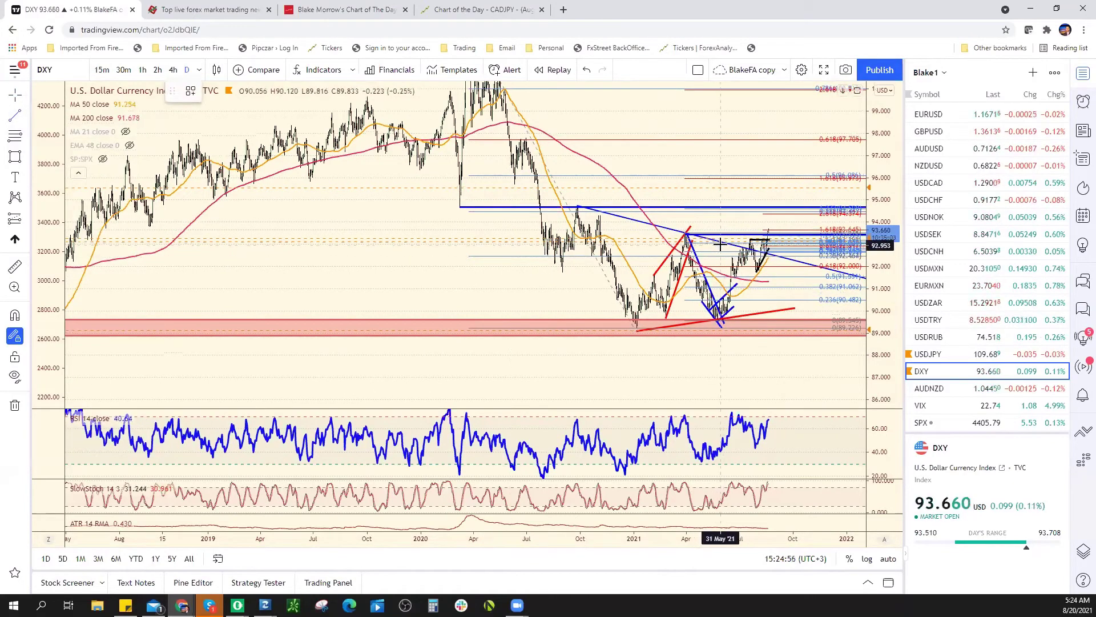
pyautogui.click(720, 245)
pyautogui.click(718, 319)
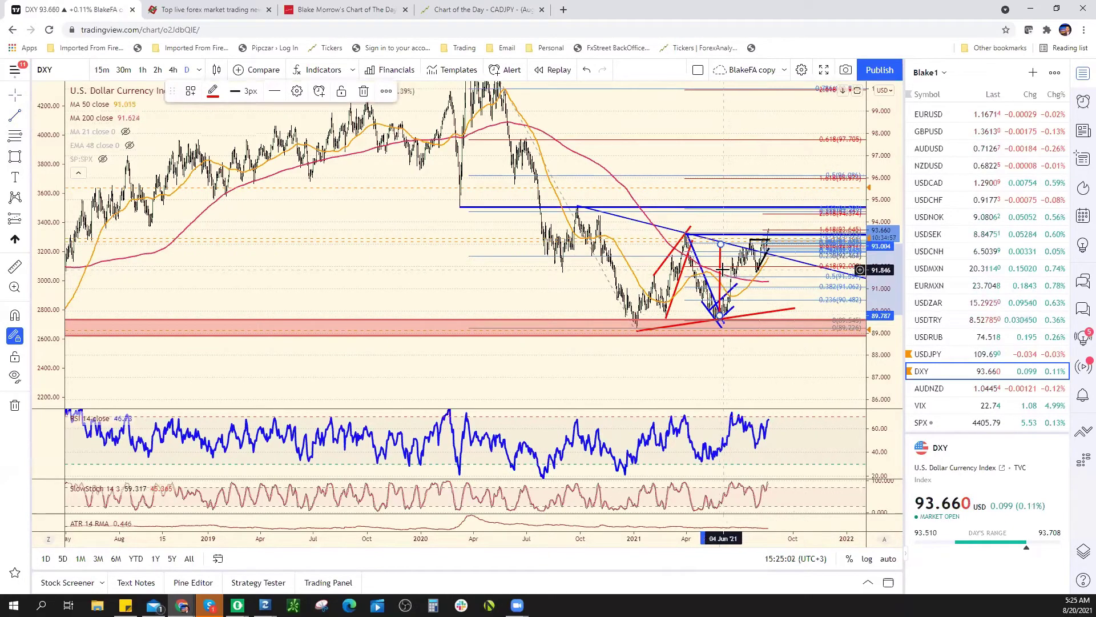
pyautogui.moveTo(718, 281); pyautogui.dragTo(768, 208)
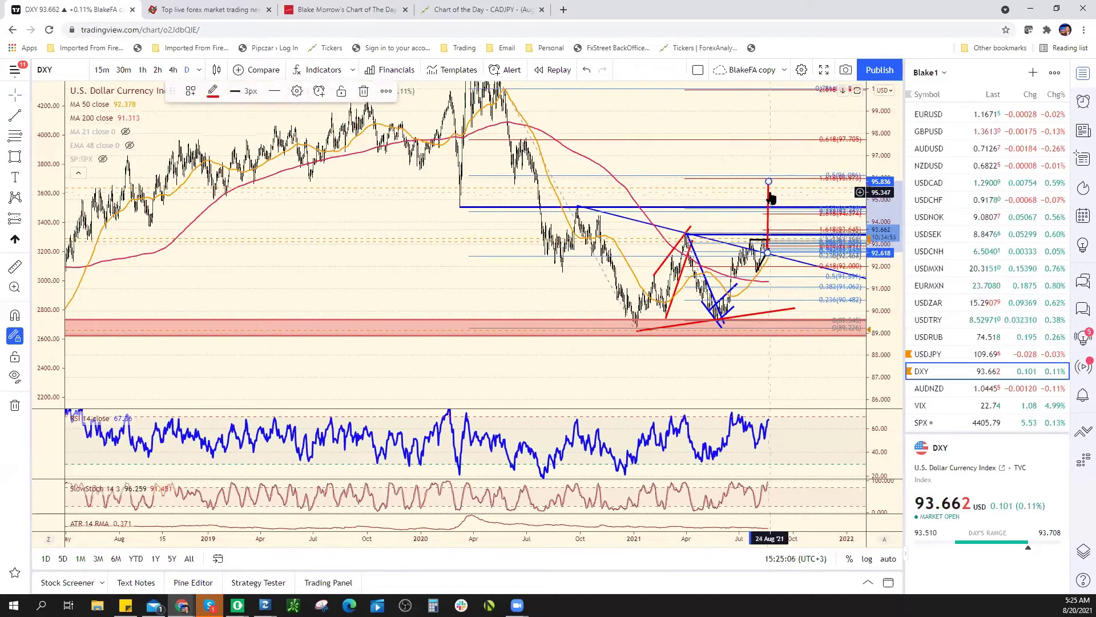
pyautogui.rightClick(770, 190)
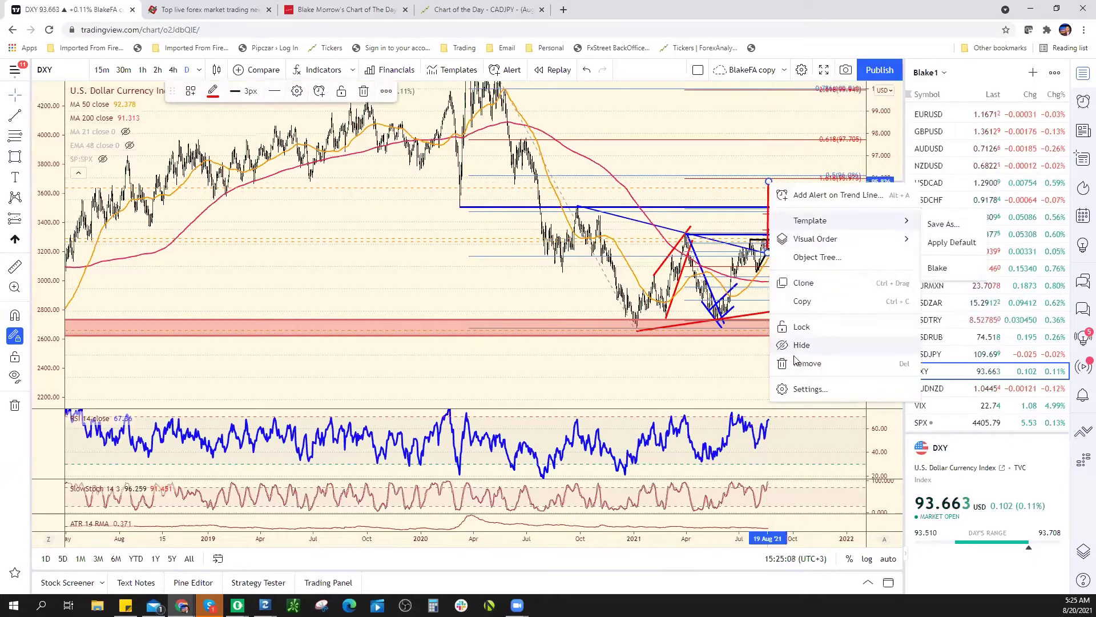
pyautogui.click(811, 362)
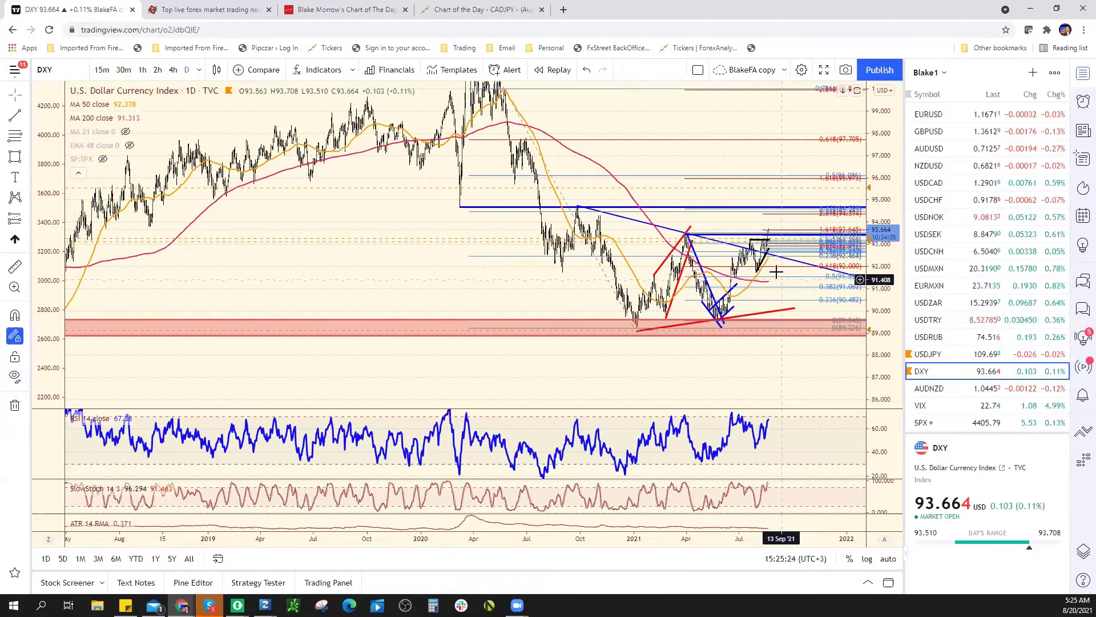
# Move the Fibonacci retracement's 0 level onto the 05 Jan '21 low at 89.220.
pyautogui.scroll(3, 781, 213)
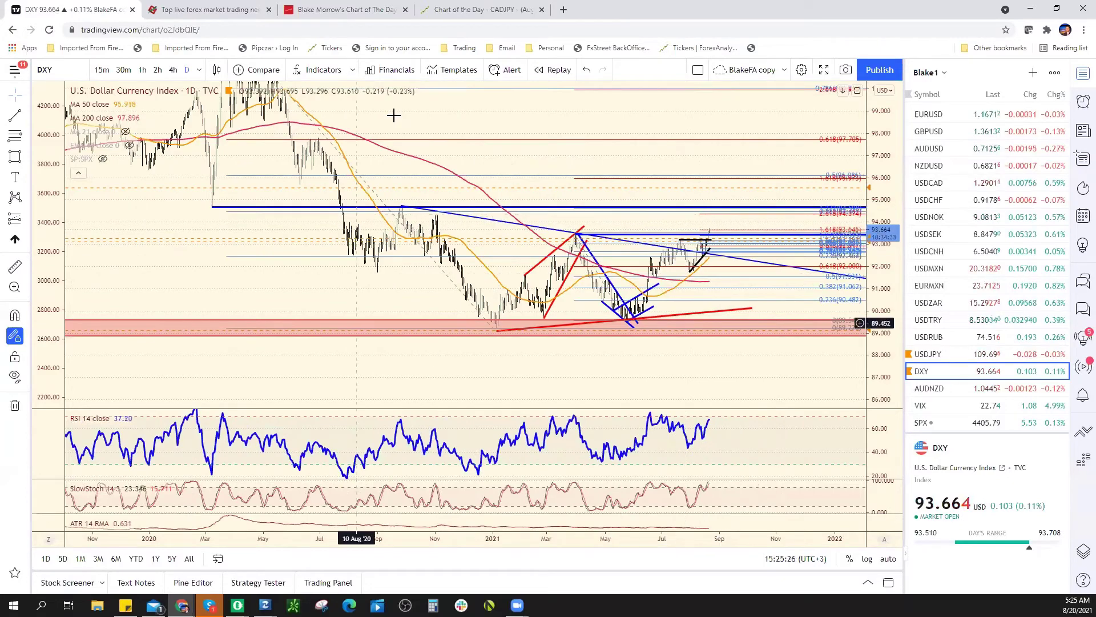
pyautogui.scroll(-3, 392, 112)
pyautogui.moveTo(622, 327)
pyautogui.mouseDown()
pyautogui.moveTo(655, 276)
pyautogui.moveTo(633, 329)
pyautogui.moveTo(621, 327)
pyautogui.mouseUp()
pyautogui.moveTo(871, 237); pyautogui.dragTo(870, 268)
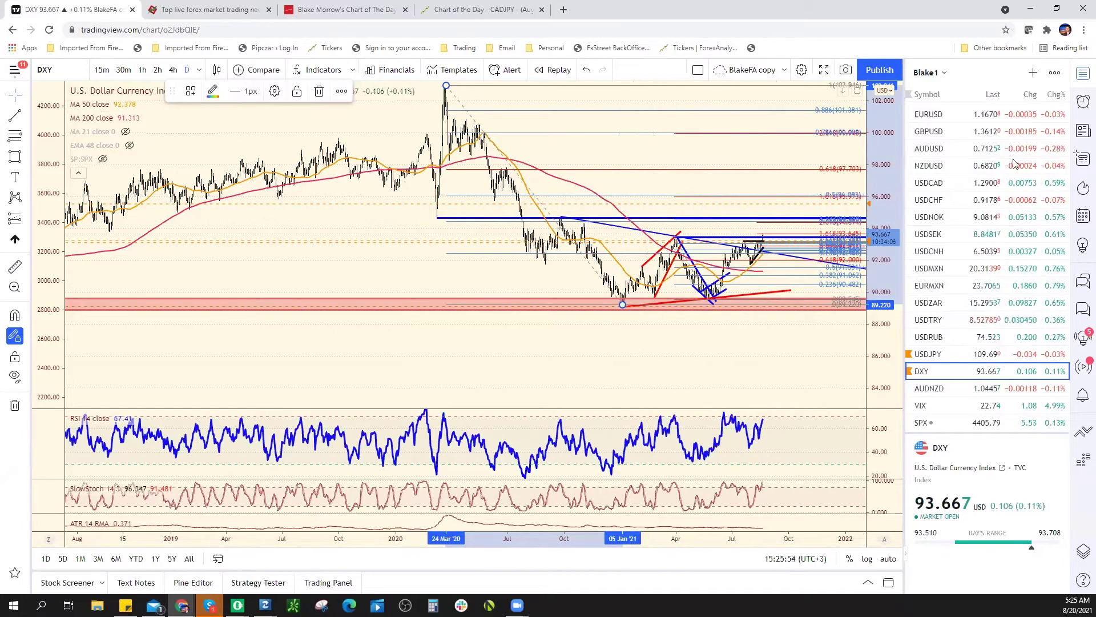
# Glance at EURUSD, return to DXY and squeeze the price range to fit drawings.
pyautogui.click(970, 114)
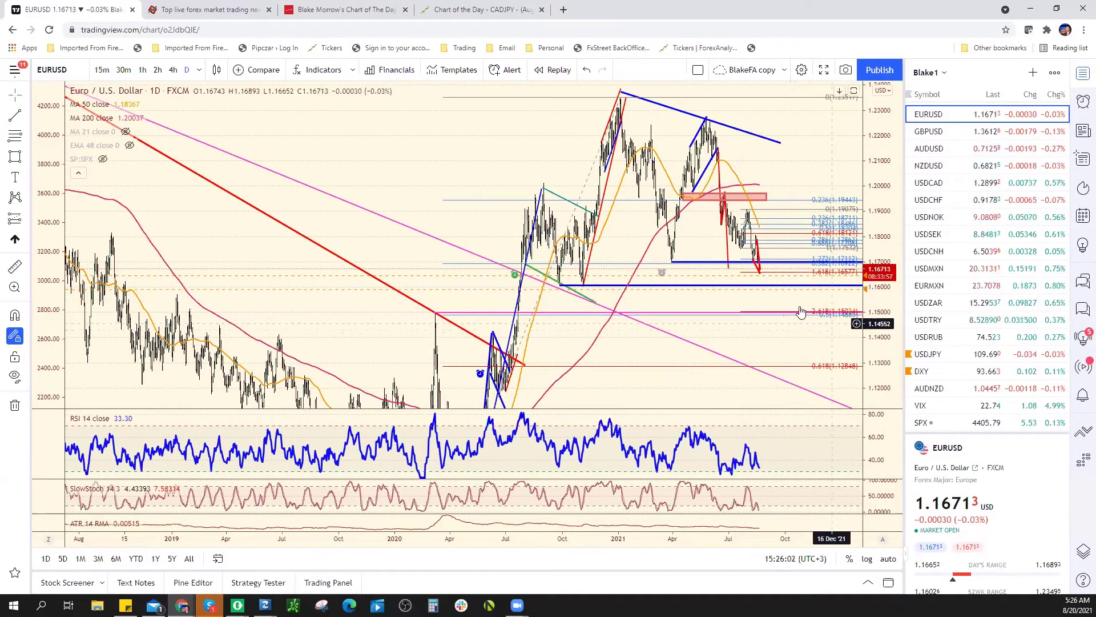
pyautogui.click(971, 371)
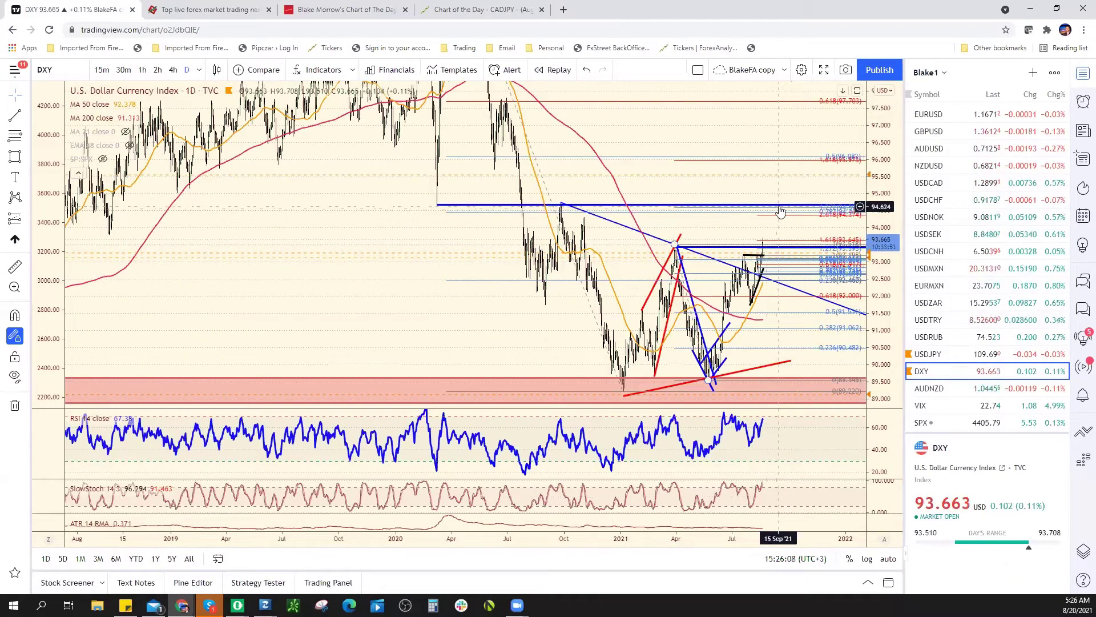
pyautogui.scroll(2, 754, 262)
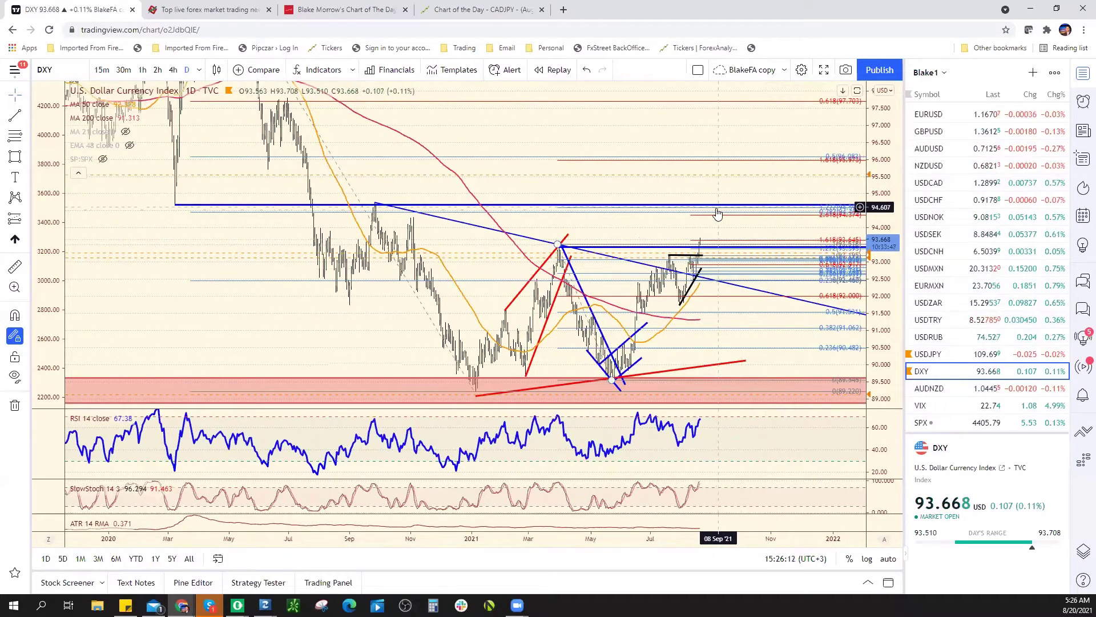
pyautogui.scroll(-1, 716, 212)
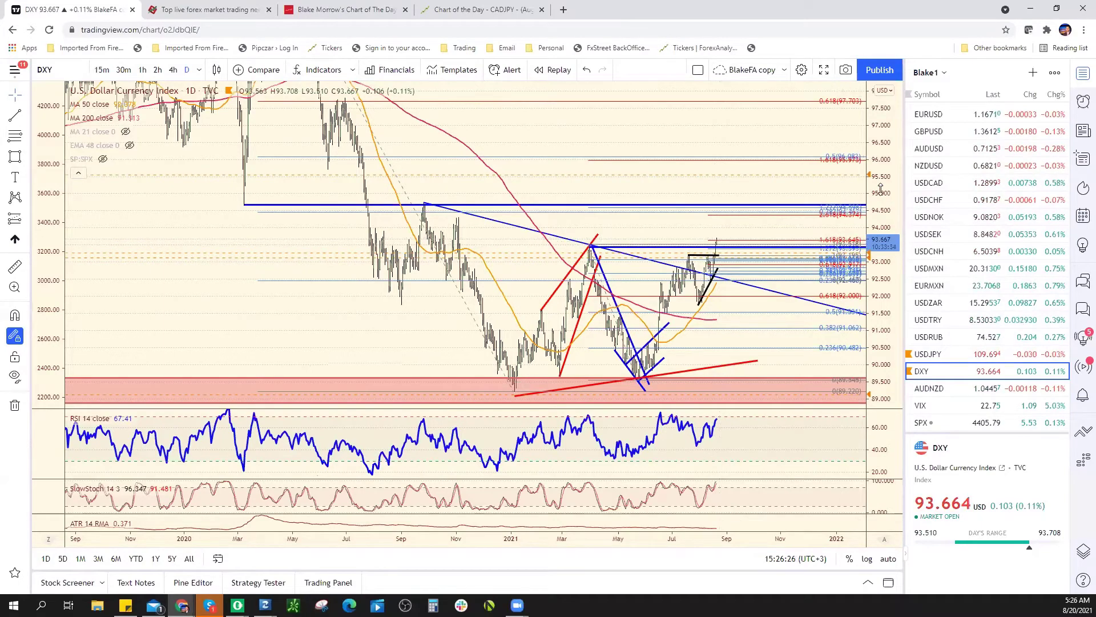
pyautogui.moveTo(891, 194); pyautogui.dragTo(843, 262)
pyautogui.scroll(-2, 843, 262)
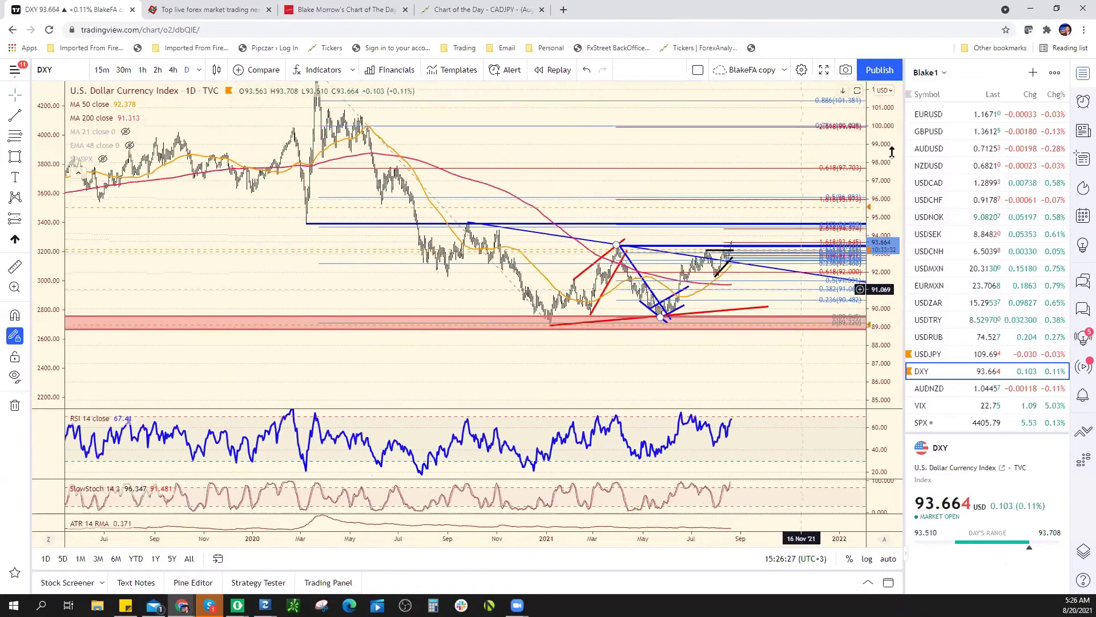
# Draw a red trend line from the March 2020 high to the December 2020 low.
pyautogui.click(13, 116)
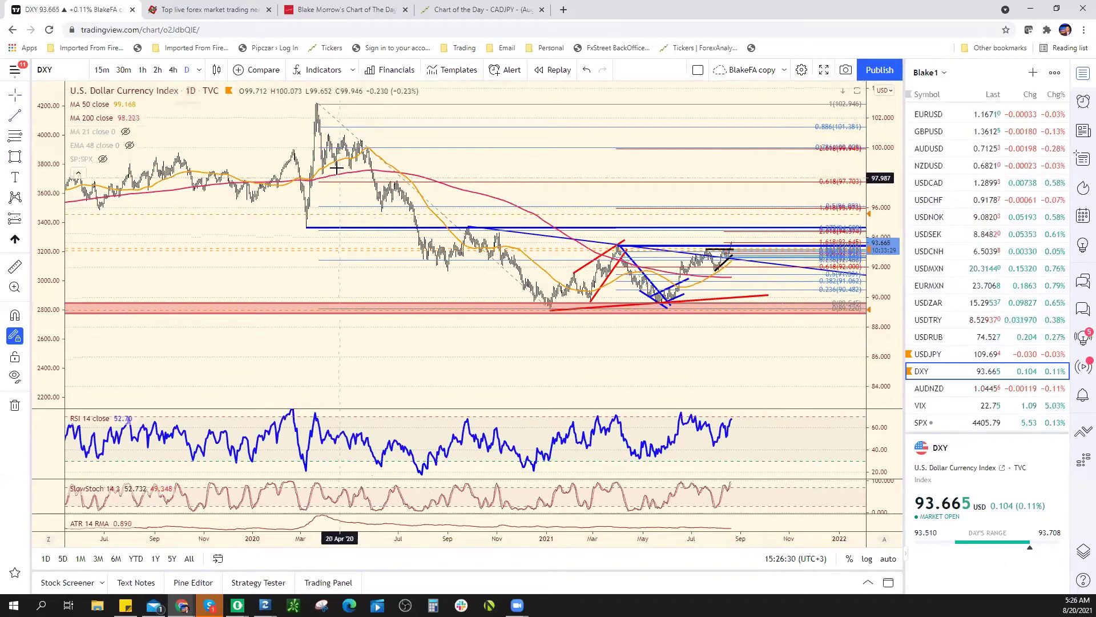
pyautogui.click(318, 104)
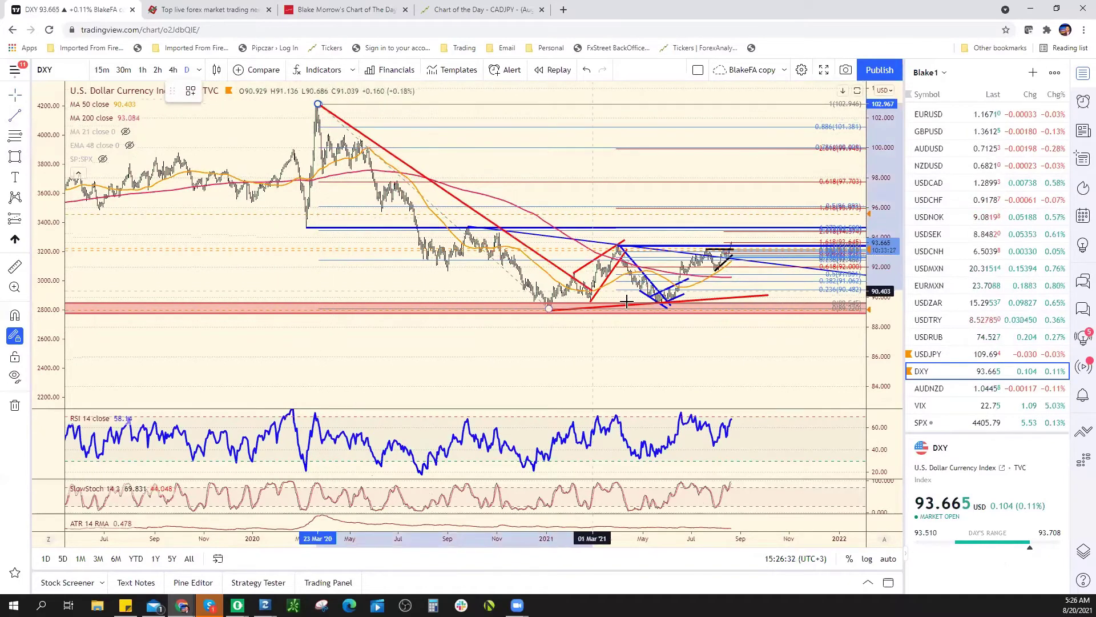
pyautogui.click(548, 309)
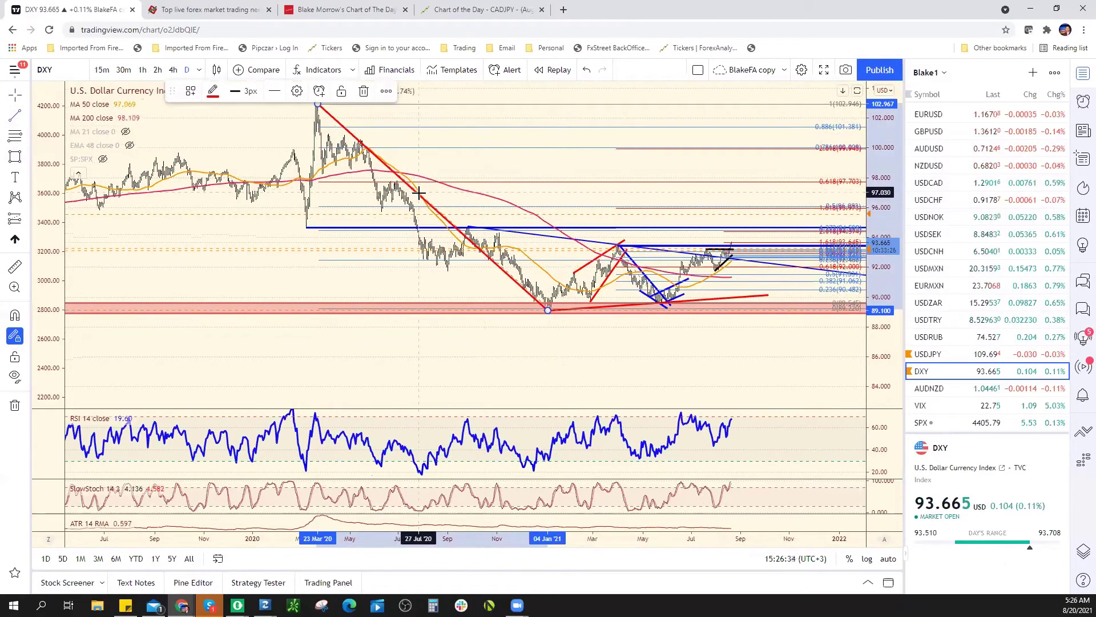
# Clone the trend line onto the recent highs as a steep downward projection into 2022.
pyautogui.rightClick(421, 201)
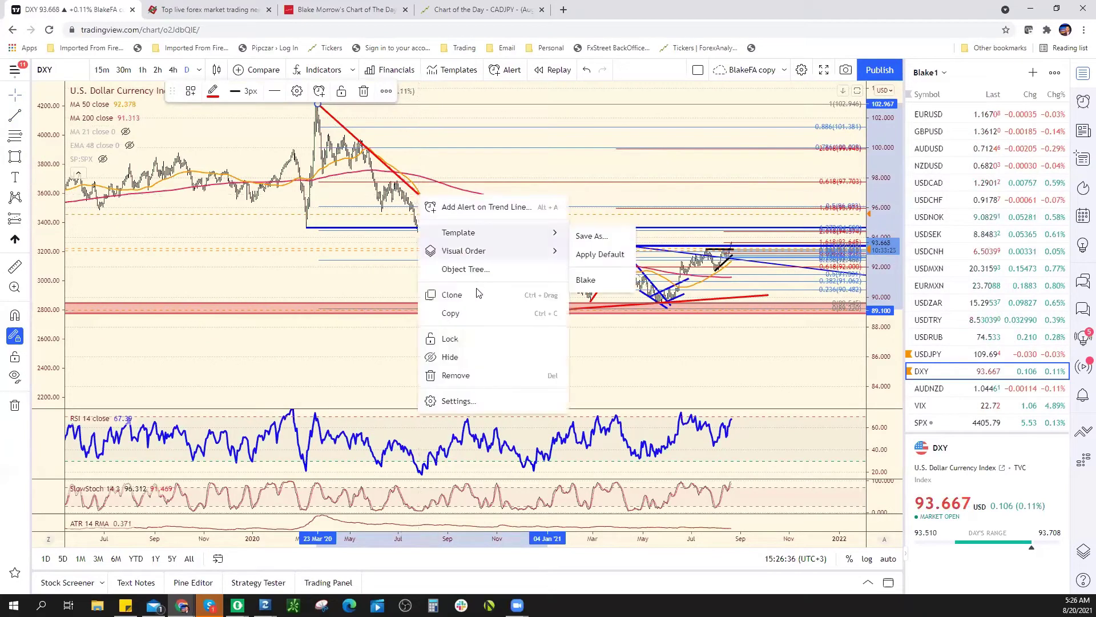
pyautogui.click(451, 291)
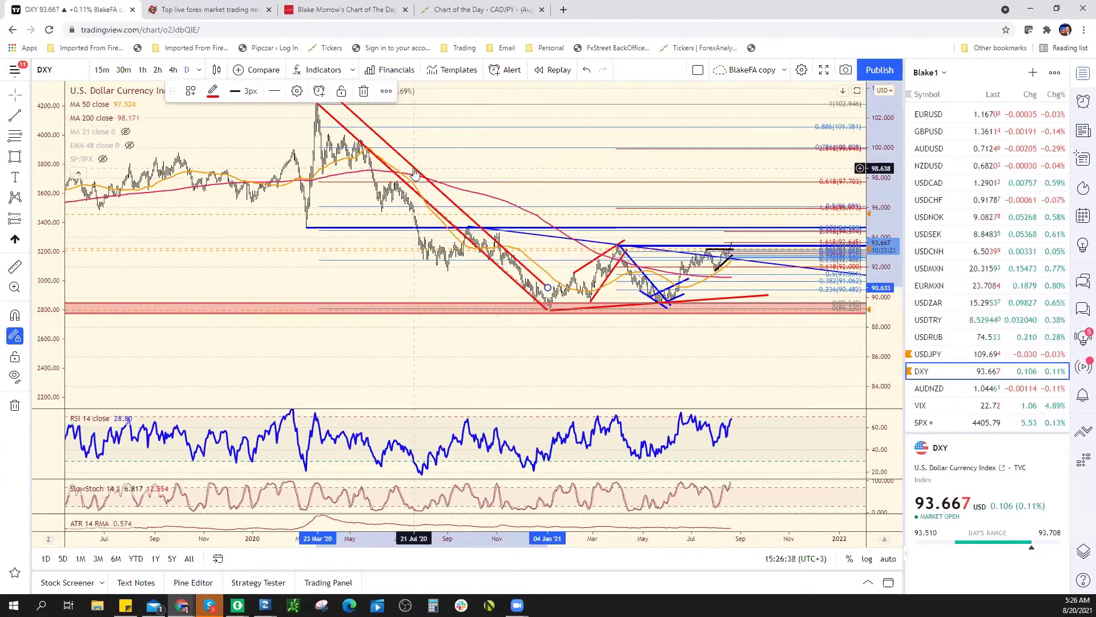
pyautogui.moveTo(438, 192)
pyautogui.mouseDown()
pyautogui.moveTo(783, 268)
pyautogui.moveTo(830, 311)
pyautogui.moveTo(860, 362)
pyautogui.mouseUp()
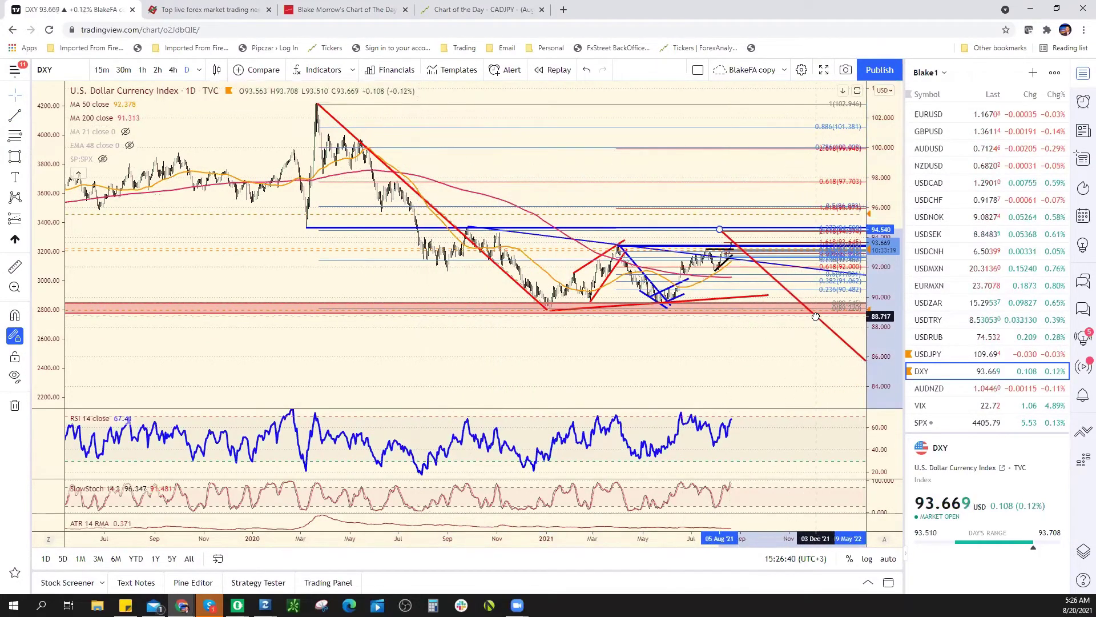
pyautogui.scroll(-3, 690, 359)
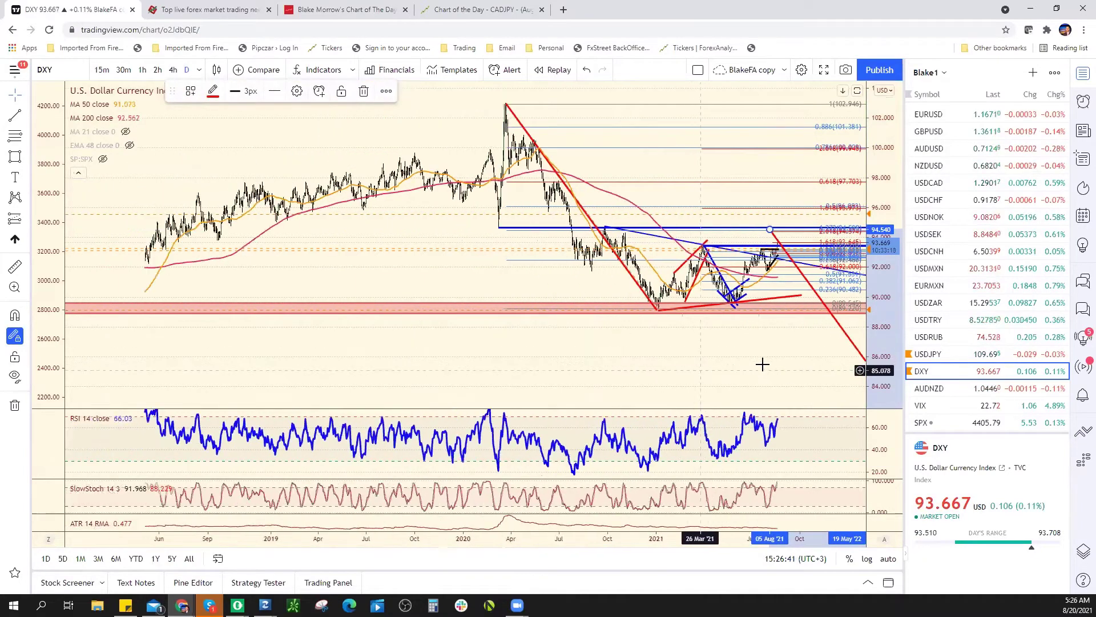
pyautogui.click(489, 333)
pyautogui.moveTo(490, 333); pyautogui.dragTo(285, 300)
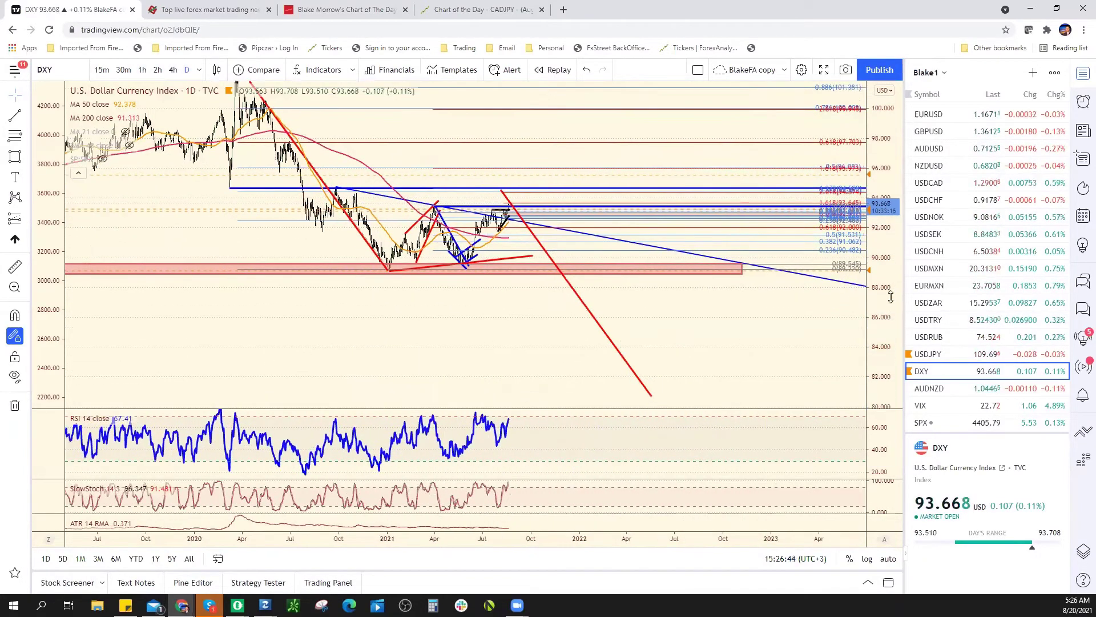
pyautogui.click(652, 356)
pyautogui.click(702, 363)
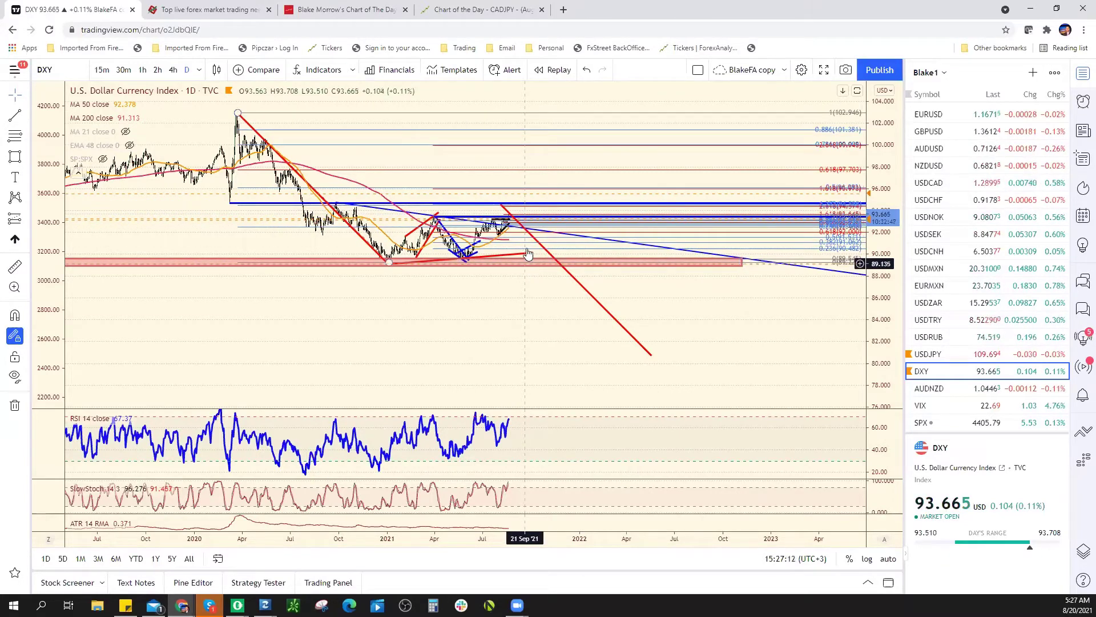
pyautogui.scroll(-2, 535, 305)
pyautogui.scroll(-1, 535, 305)
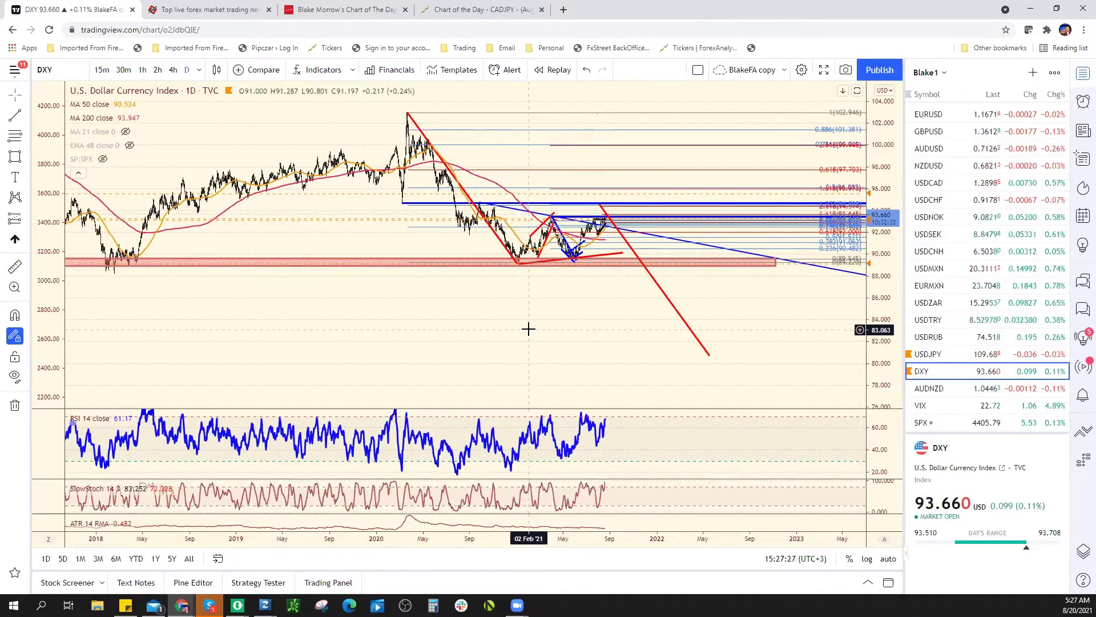
pyautogui.click(173, 69)
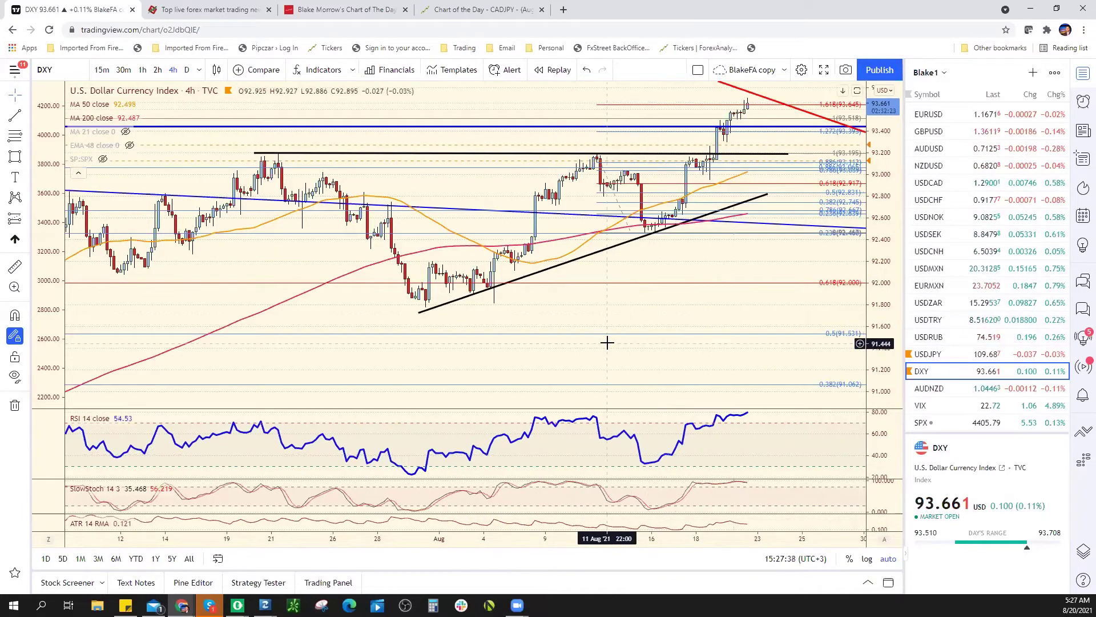
pyautogui.scroll(-1, 583, 342)
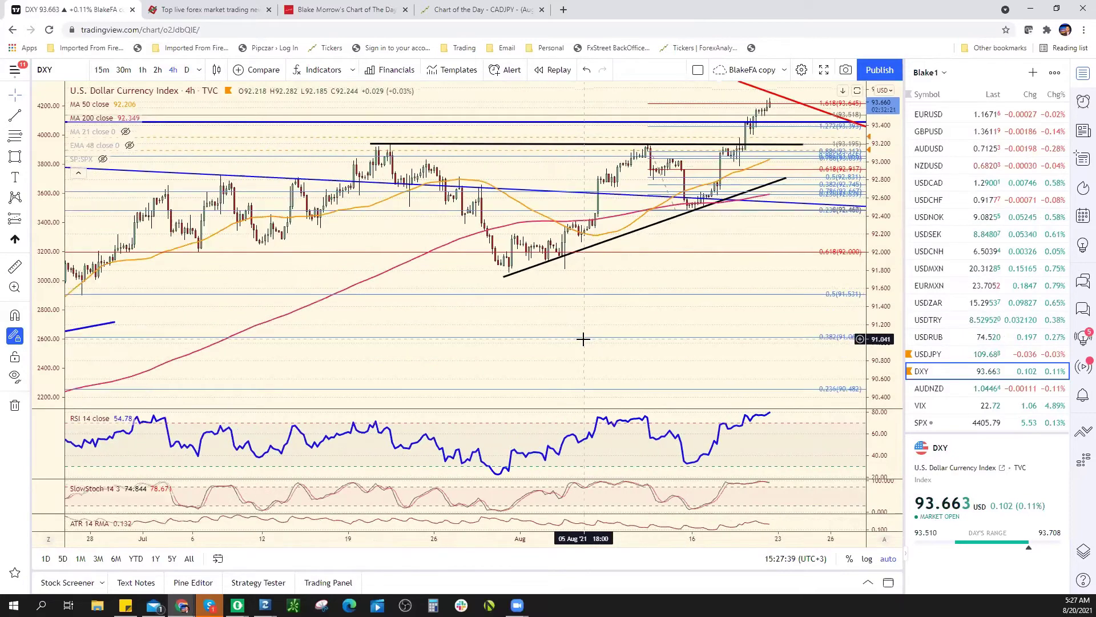
pyautogui.scroll(-2, 583, 339)
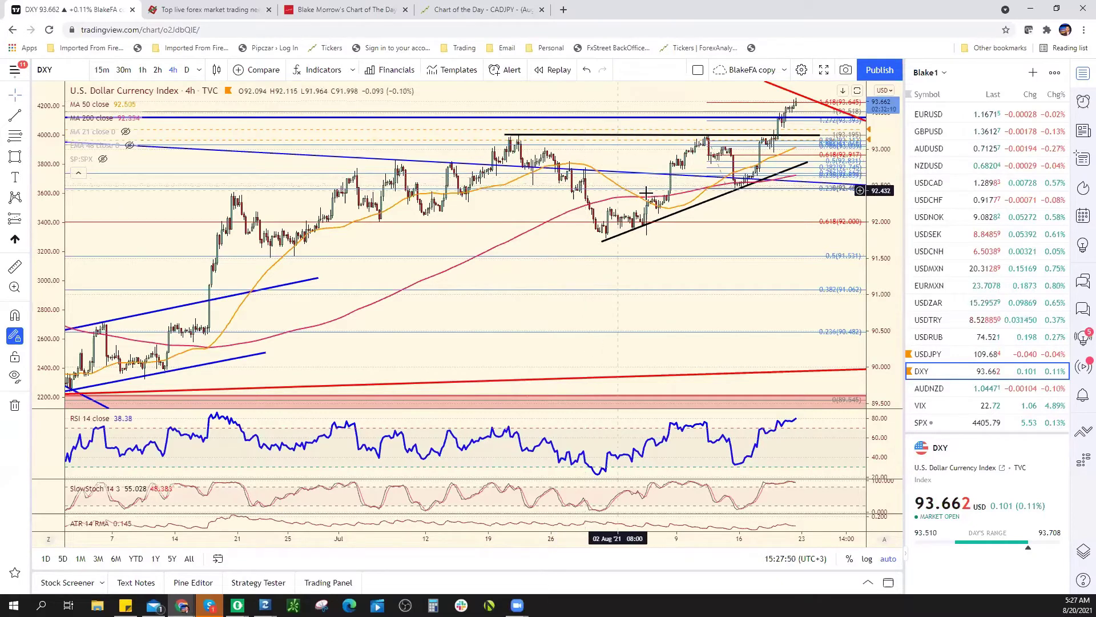
pyautogui.scroll(-2, 713, 233)
pyautogui.scroll(-3, 739, 314)
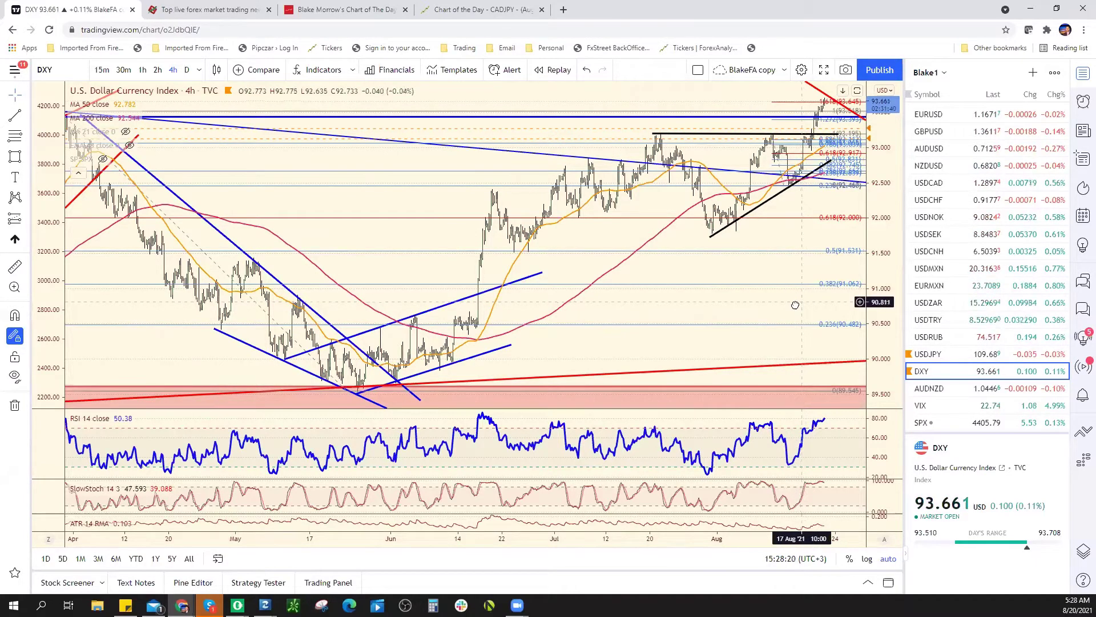
pyautogui.moveTo(796, 306); pyautogui.dragTo(673, 285)
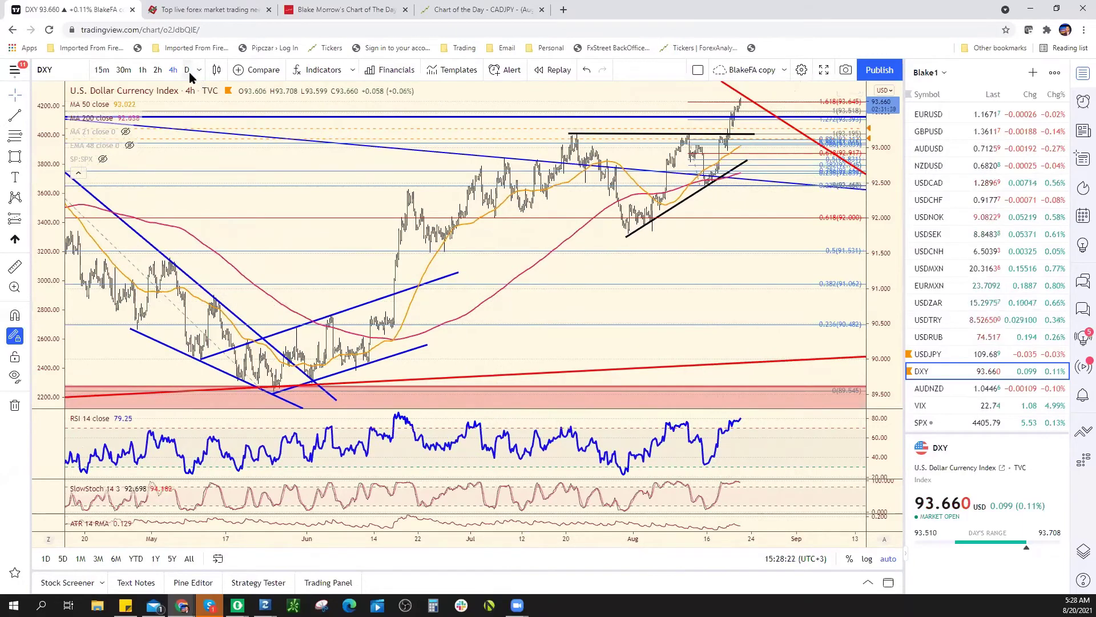
pyautogui.click(187, 70)
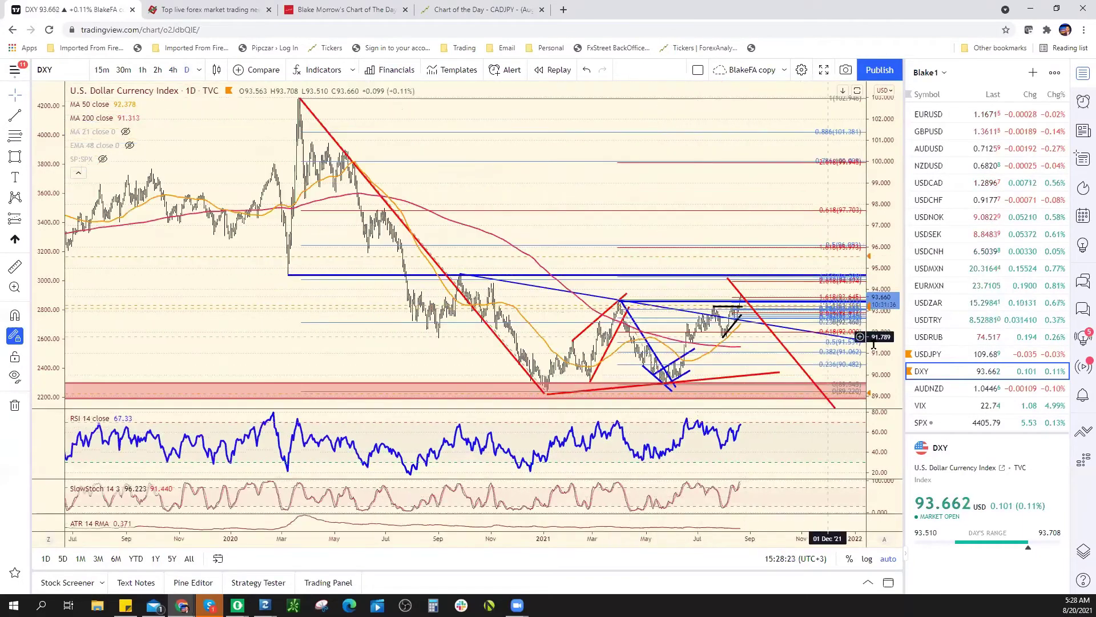
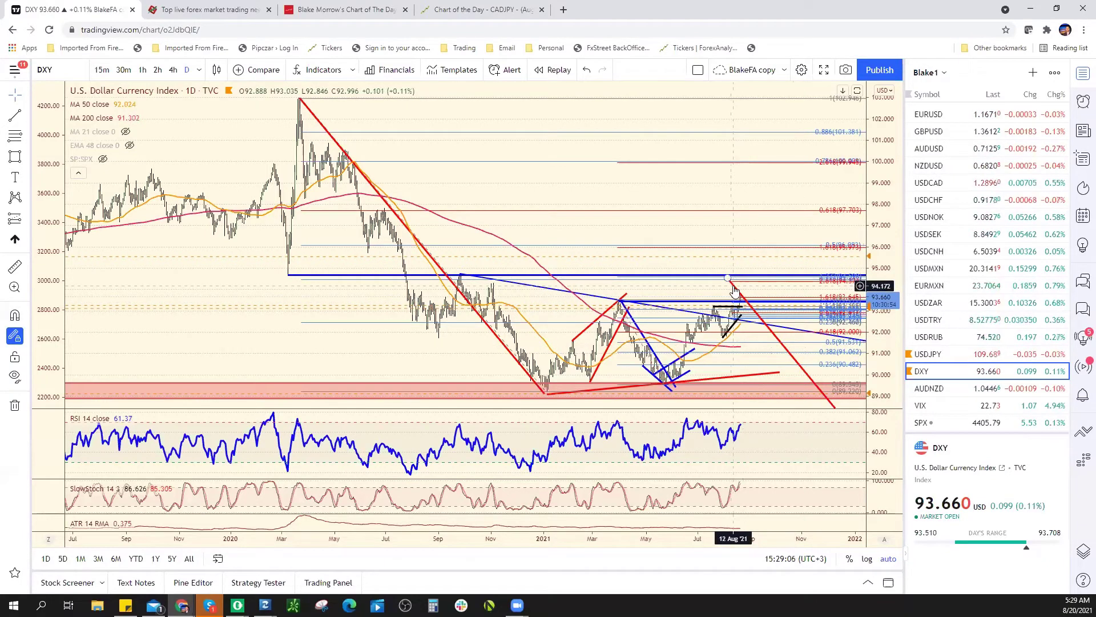
# Nudge the red descending DXY trendline into place, then zoom in on the 2021 price action.
pyautogui.moveTo(734, 286); pyautogui.dragTo(755, 301)
pyautogui.press('Escape')
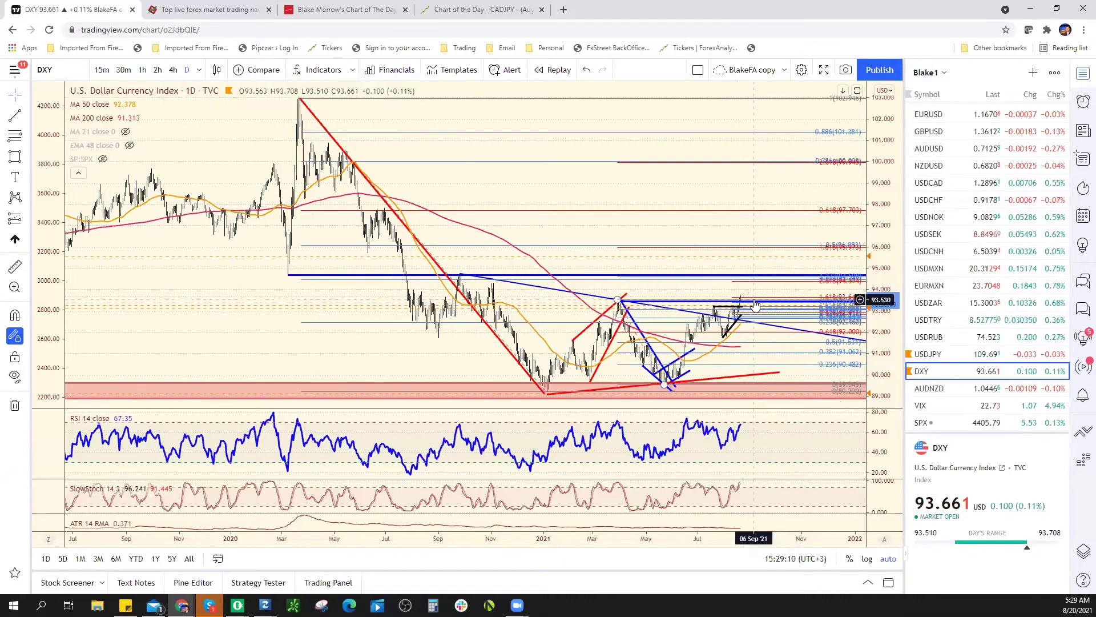
pyautogui.scroll(1, 693, 336)
pyautogui.scroll(5, 567, 267)
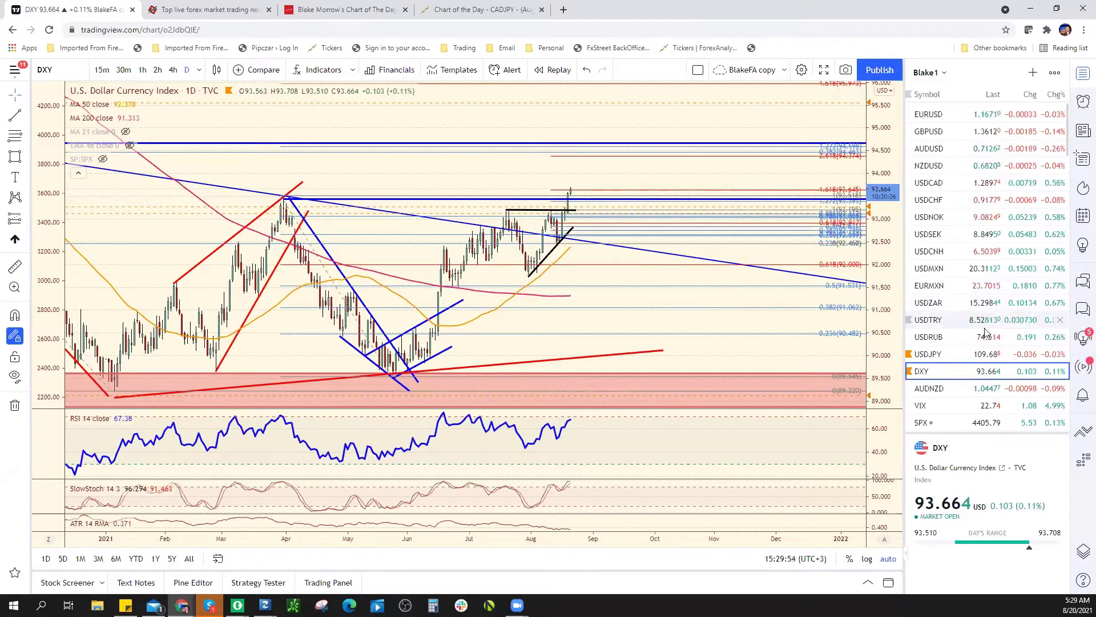
pyautogui.scroll(-5, 971, 350)
pyautogui.scroll(-4, 971, 350)
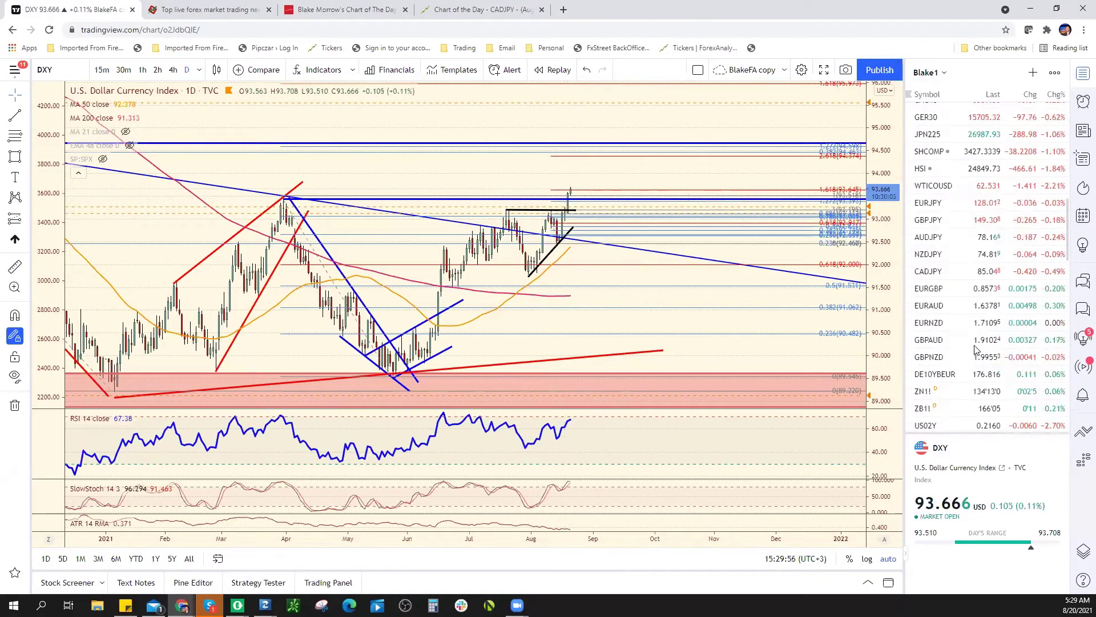
# Open the CADJPY daily chart from the watchlist and zoom out to review it.
pyautogui.click(985, 251)
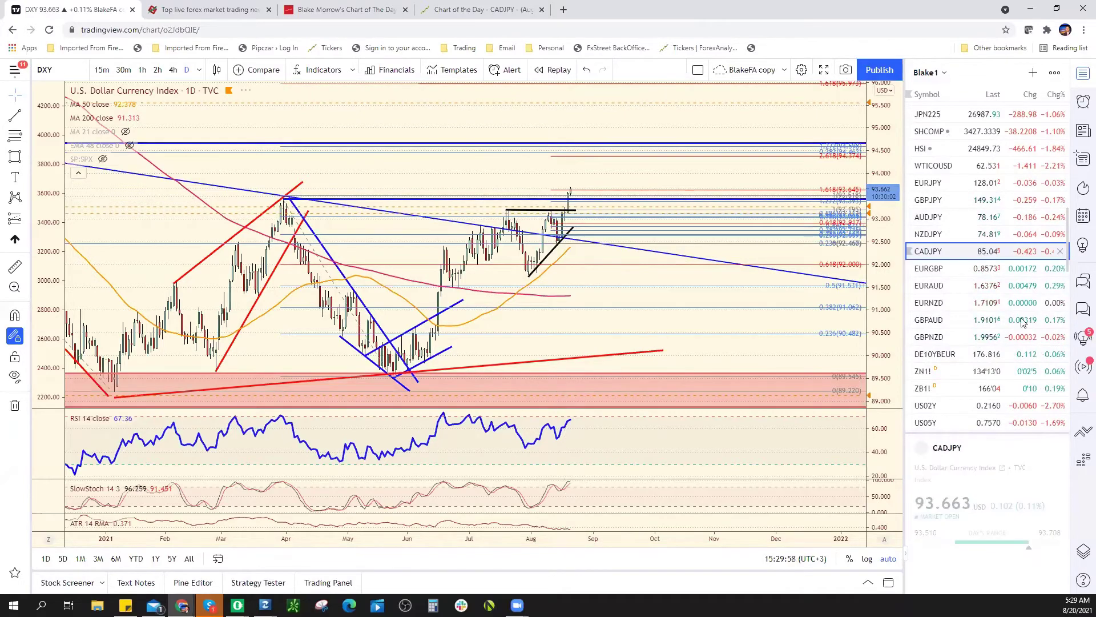
pyautogui.scroll(-5, 763, 413)
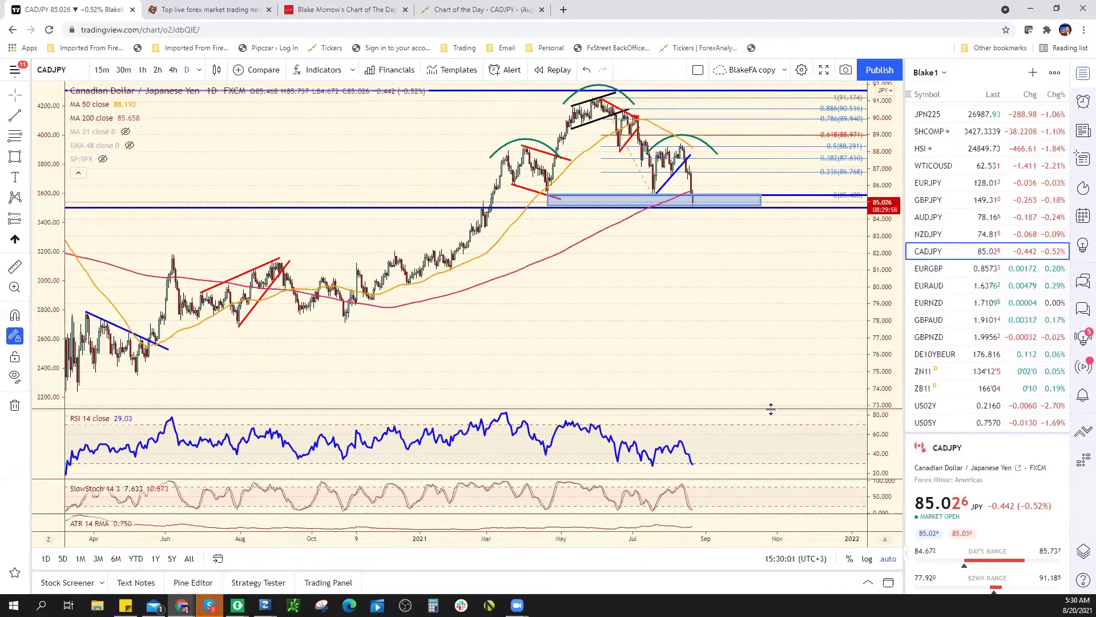
pyautogui.scroll(-4, 959, 334)
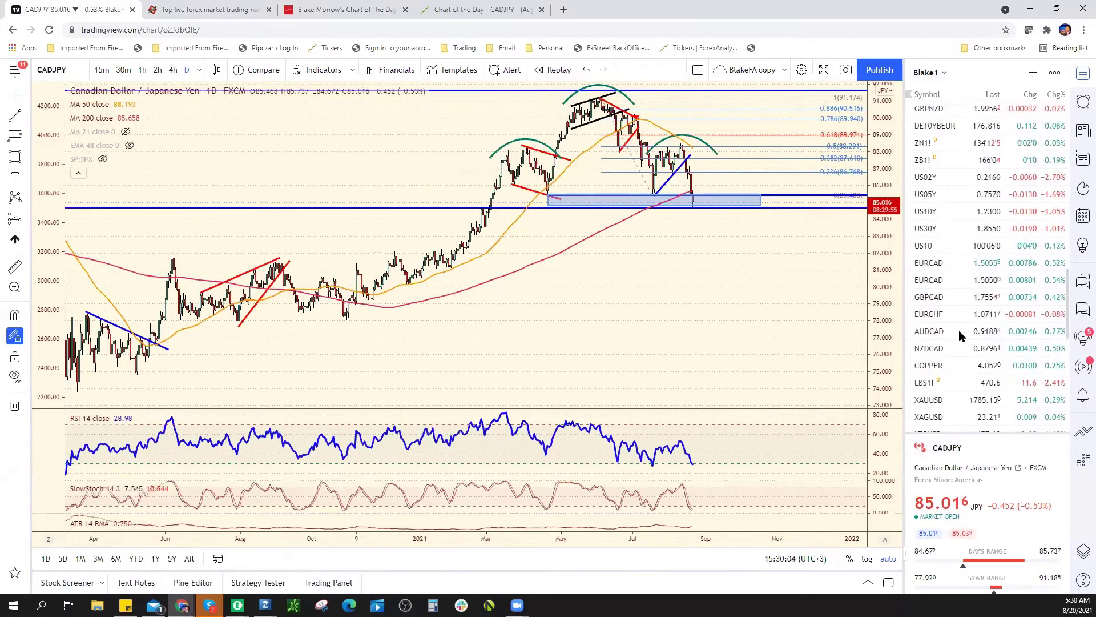
pyautogui.scroll(-2, 958, 357)
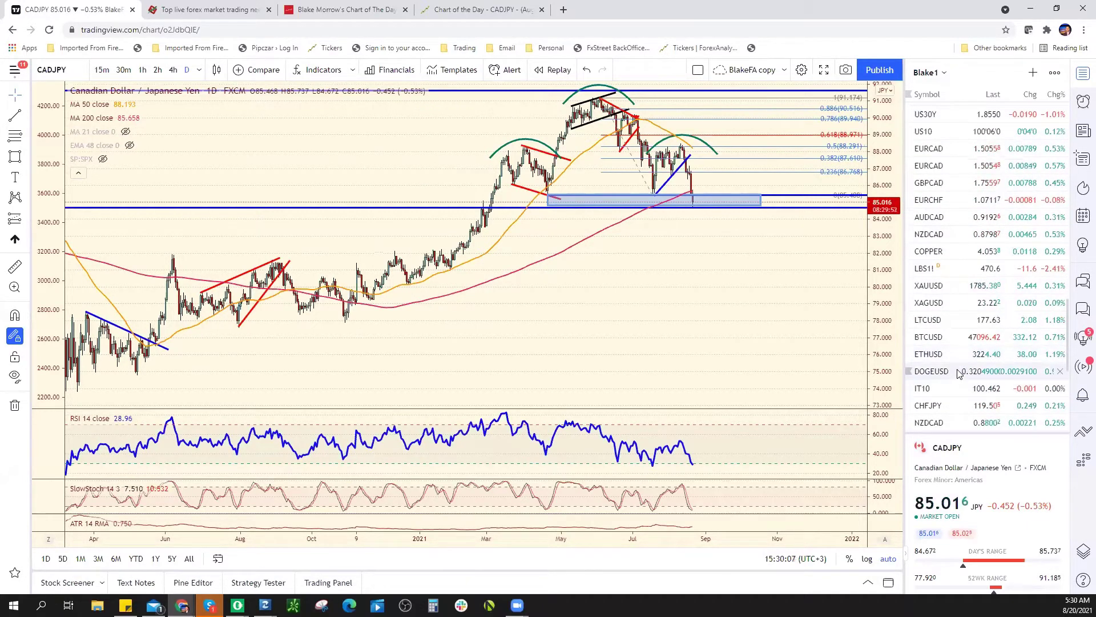
# Scroll the watchlist and bring up the AUDNZD daily chart.
pyautogui.scroll(10, 960, 371)
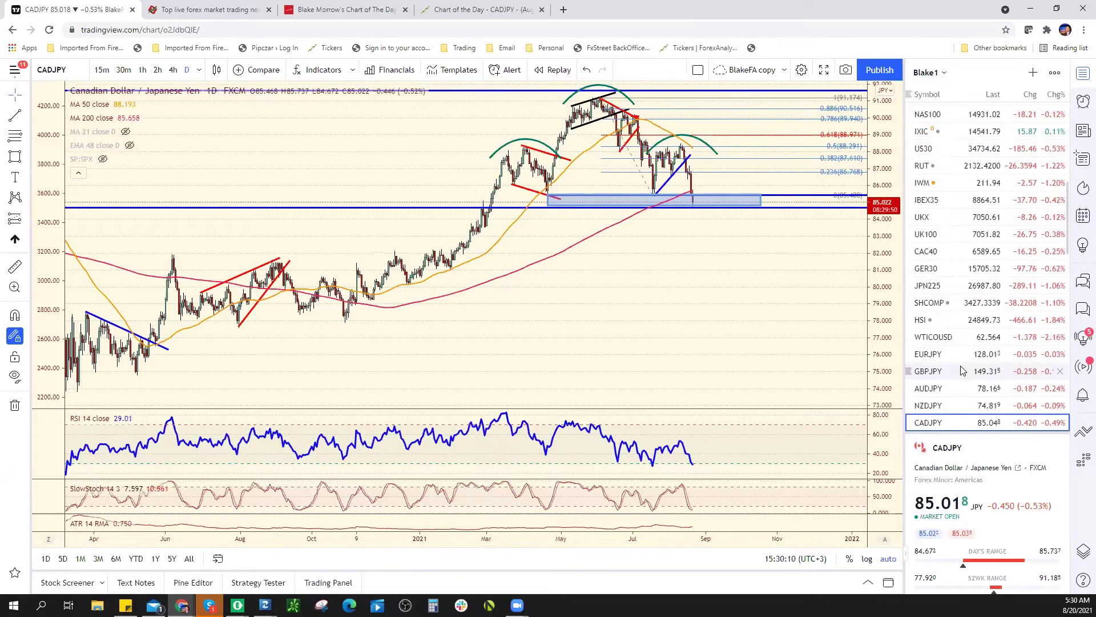
pyautogui.scroll(4, 964, 370)
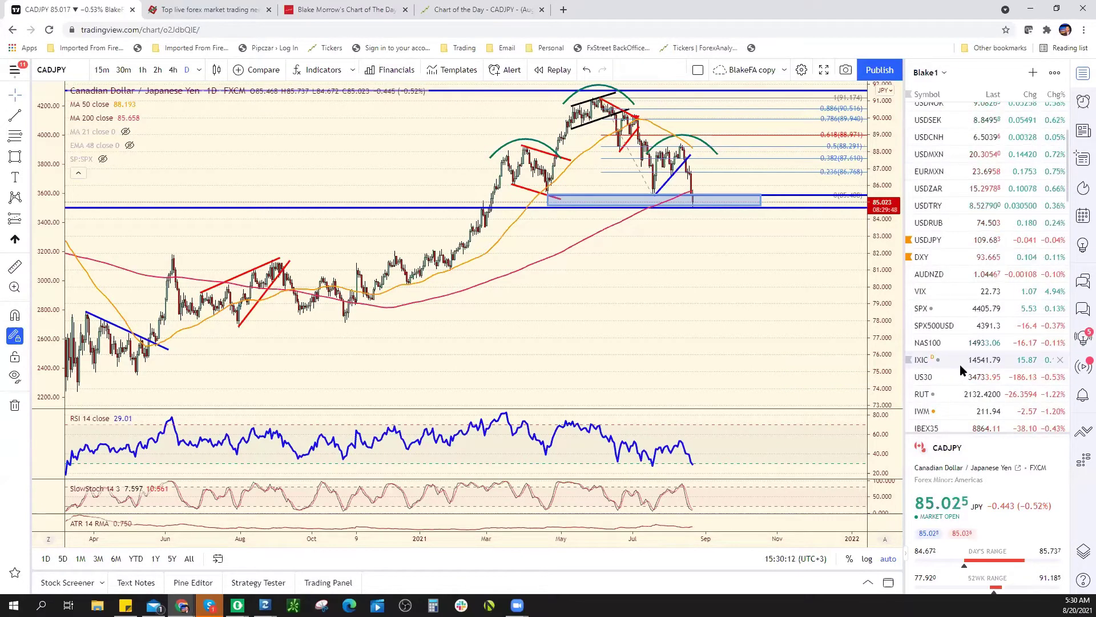
pyautogui.scroll(3, 961, 370)
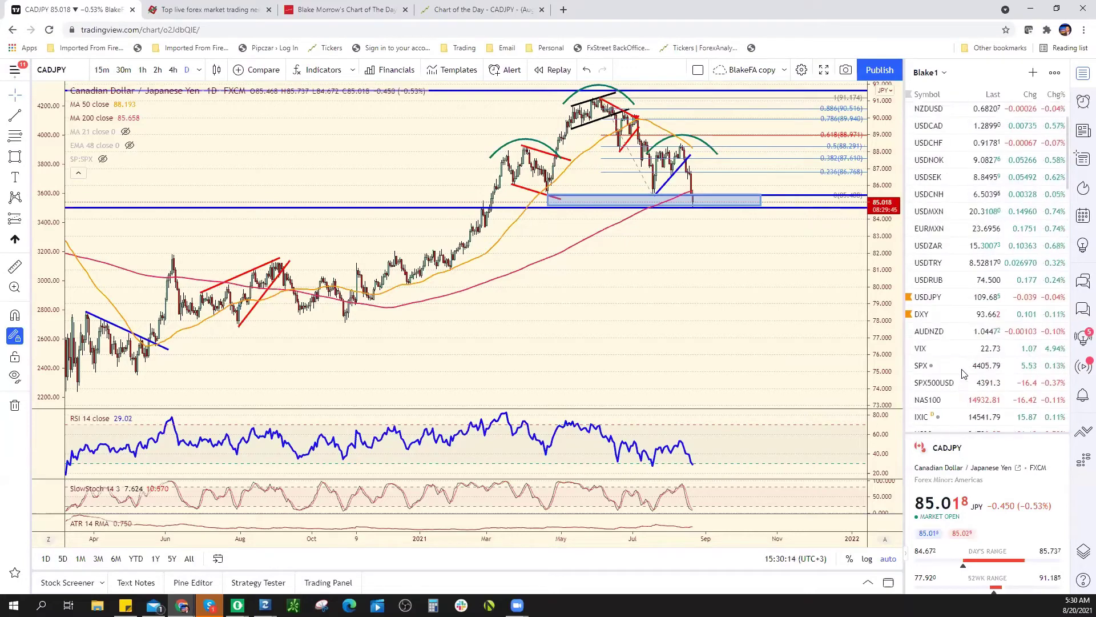
pyautogui.scroll(3, 968, 366)
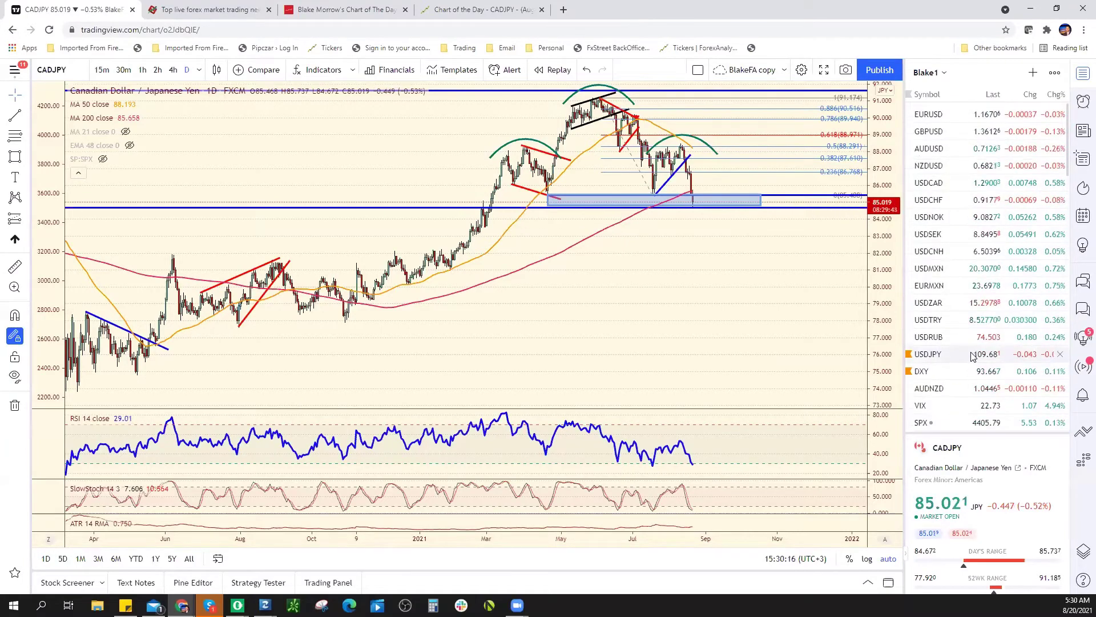
pyautogui.click(965, 388)
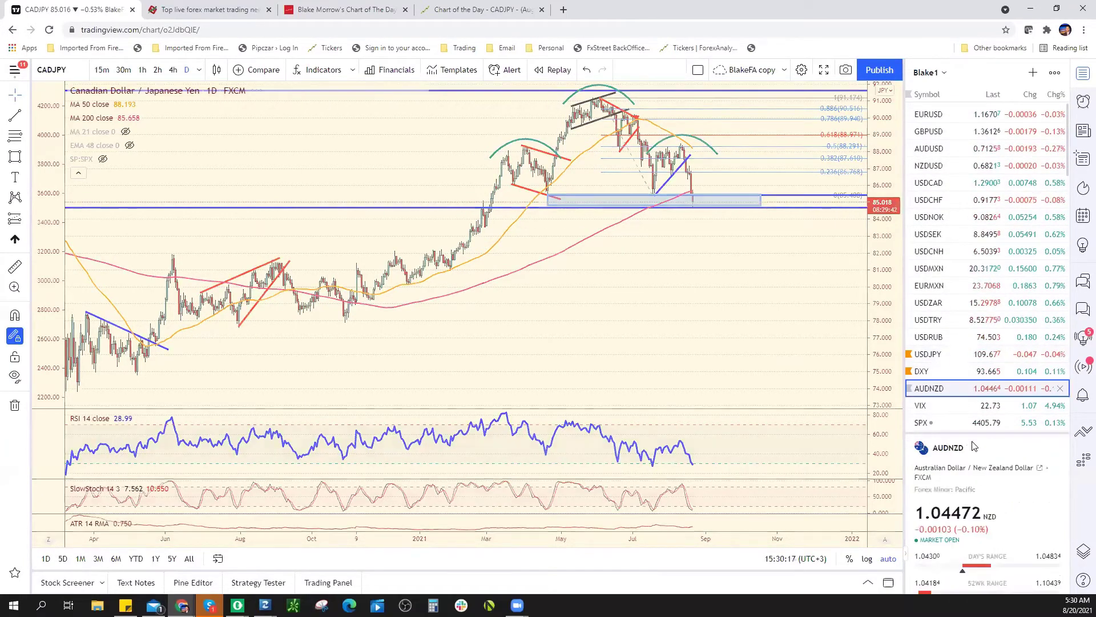
pyautogui.scroll(5, 673, 362)
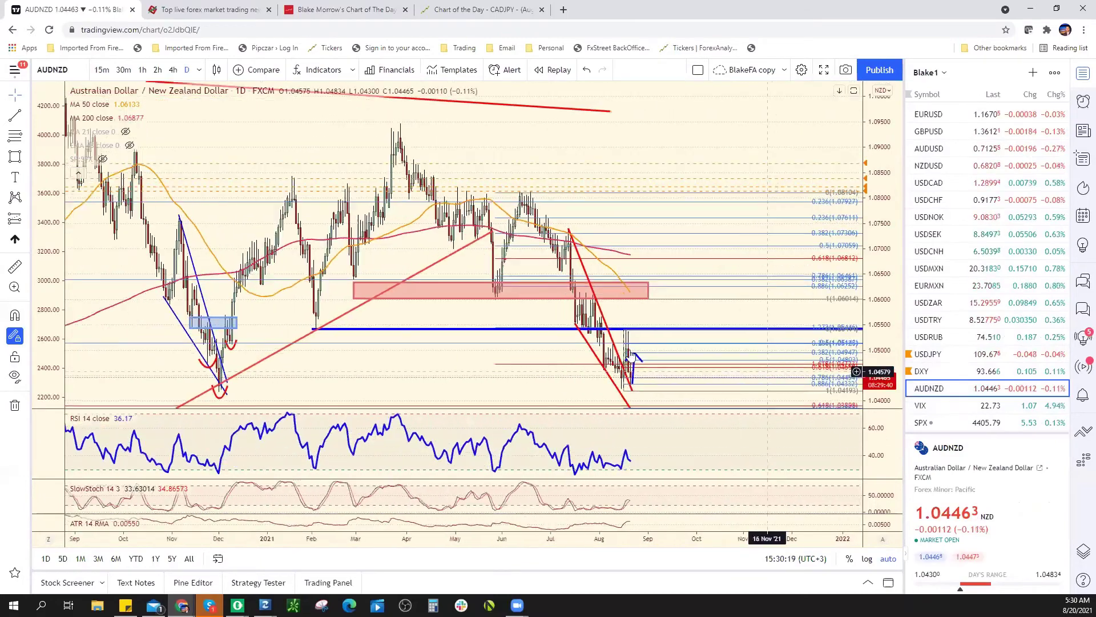
# Remove the blue arrow from AUDNZD and review the chart on 4-hour bars.
pyautogui.rightClick(637, 428)
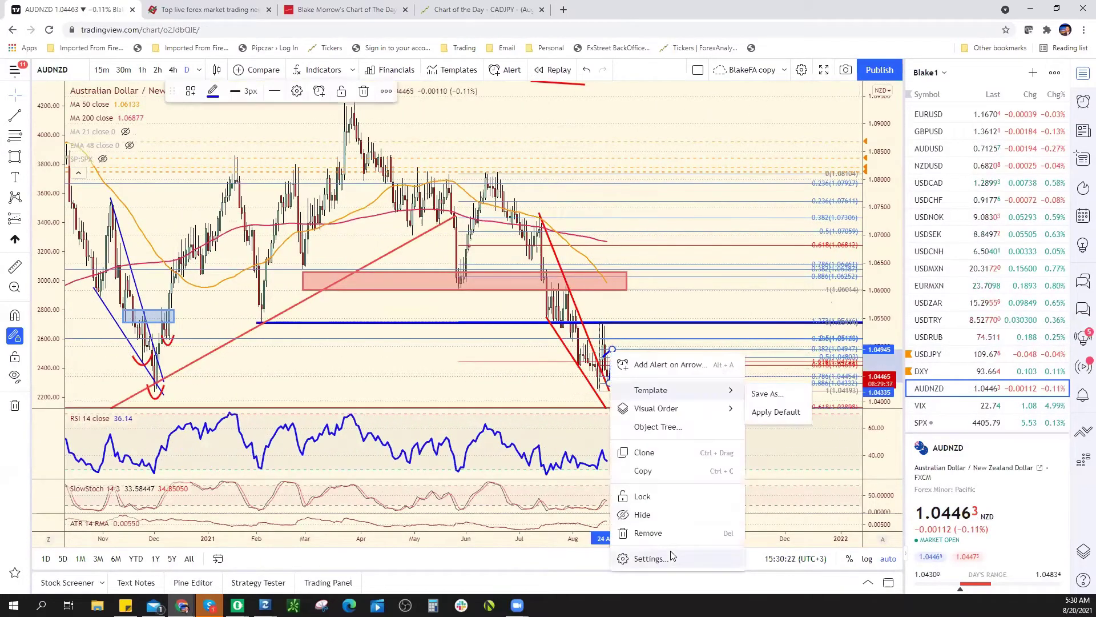
pyautogui.click(656, 531)
pyautogui.click(172, 71)
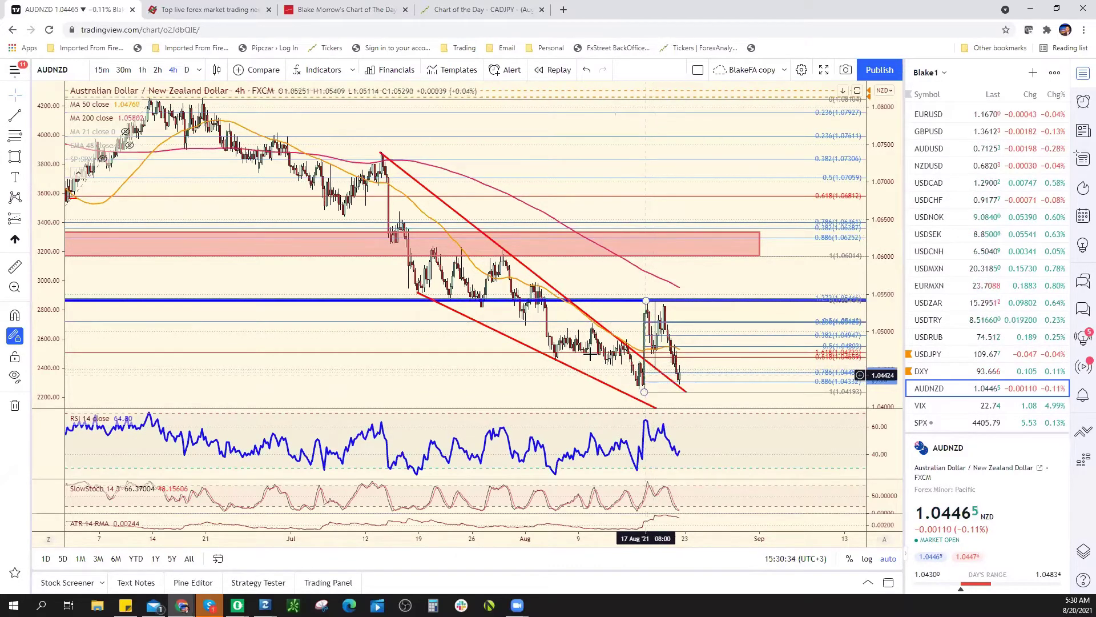
pyautogui.scroll(4, 632, 343)
pyautogui.scroll(3, 555, 143)
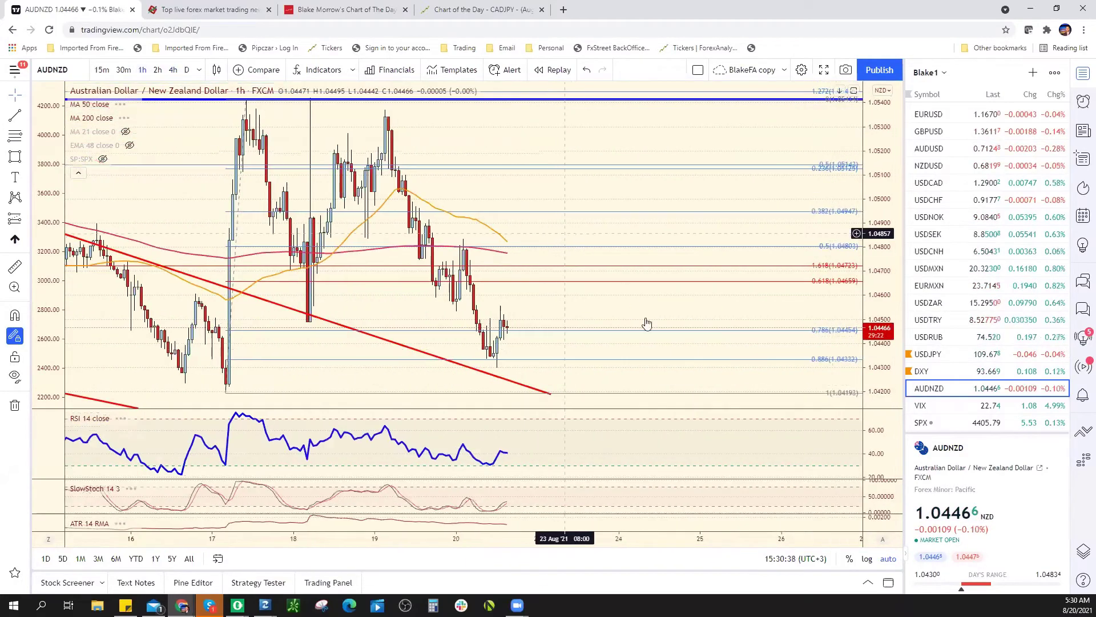
pyautogui.scroll(-3, 628, 297)
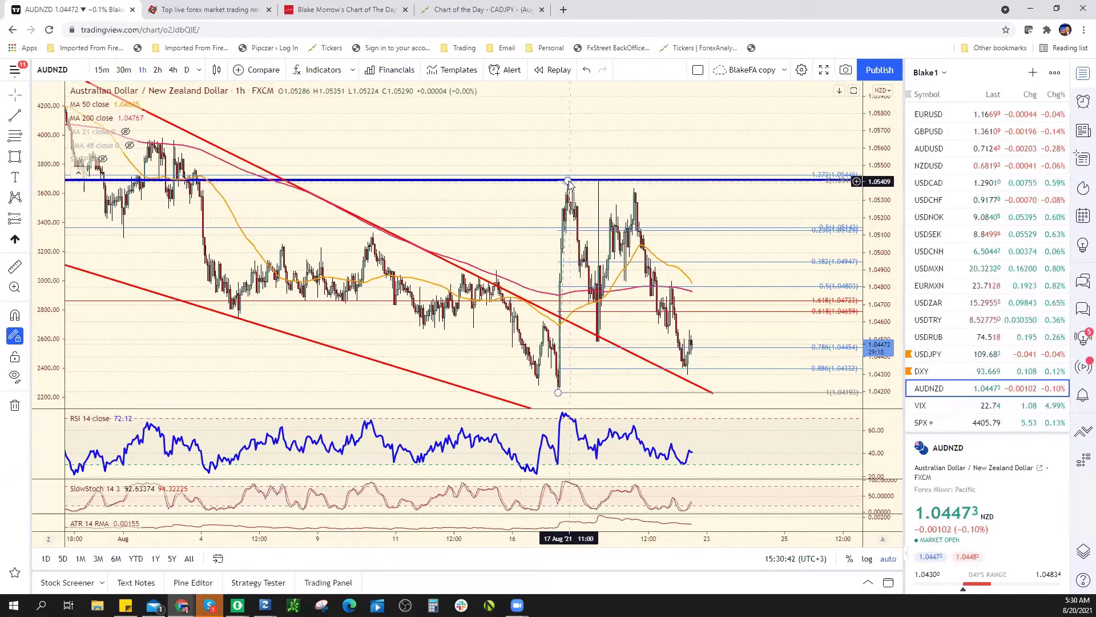
pyautogui.scroll(-5, 555, 260)
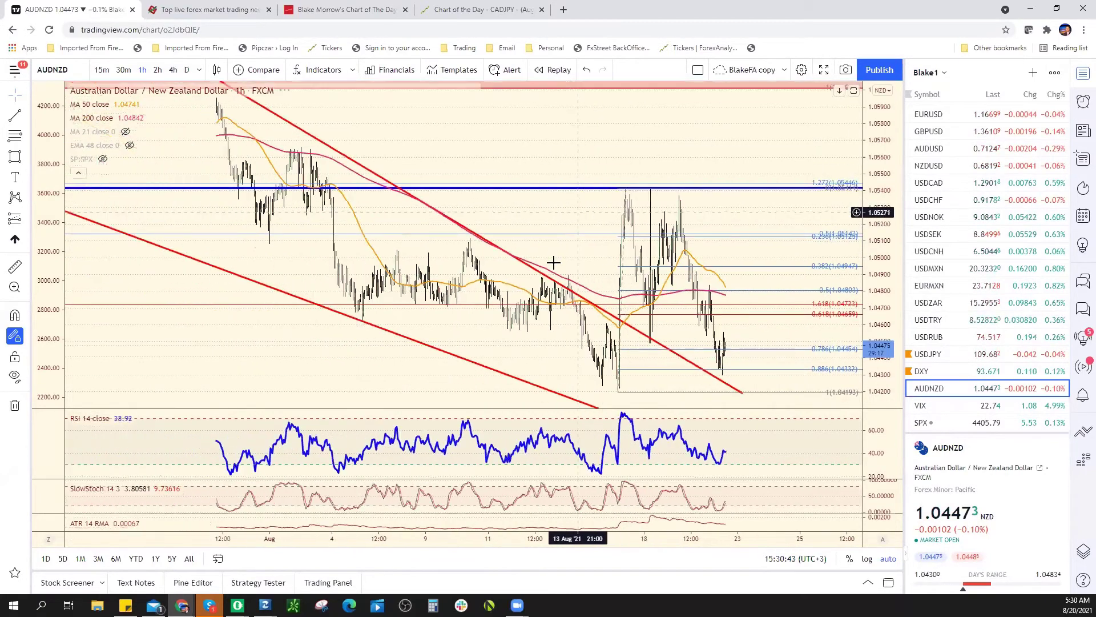
pyautogui.scroll(-8, 445, 332)
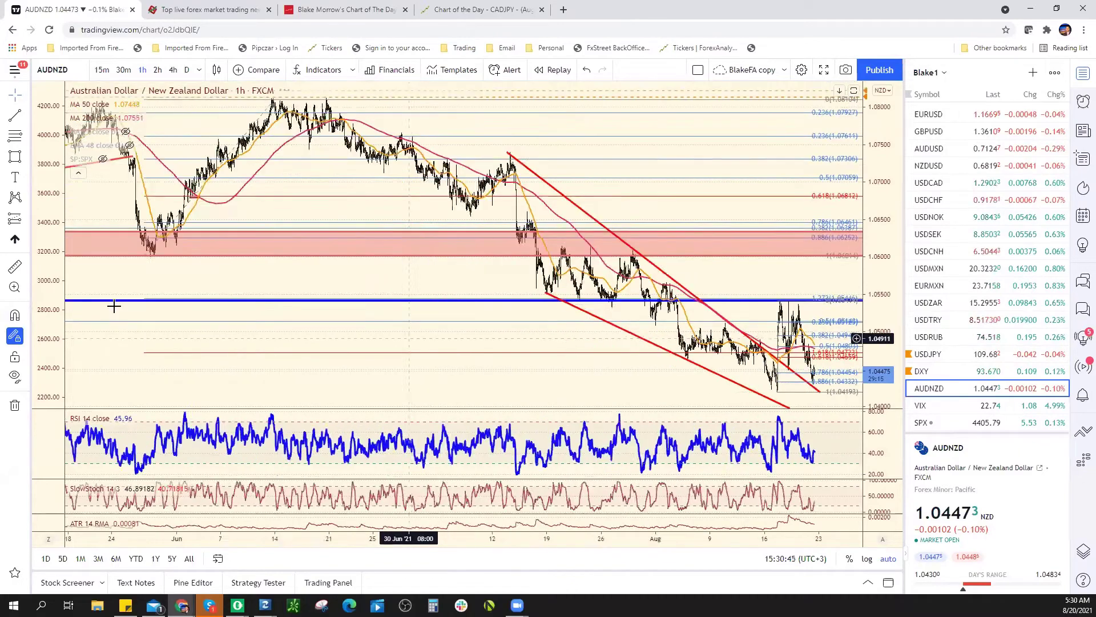
pyautogui.scroll(-5, 69, 293)
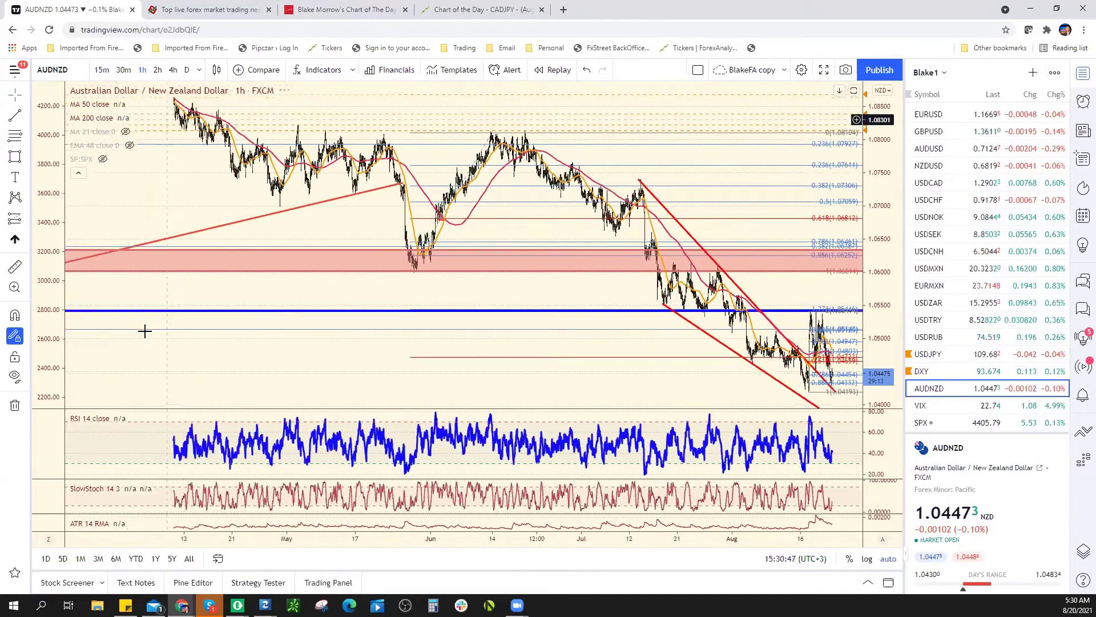
# Move the AUDNZD chart from 4-hour to 1-hour bars and zoom into recent swings.
pyautogui.click(173, 70)
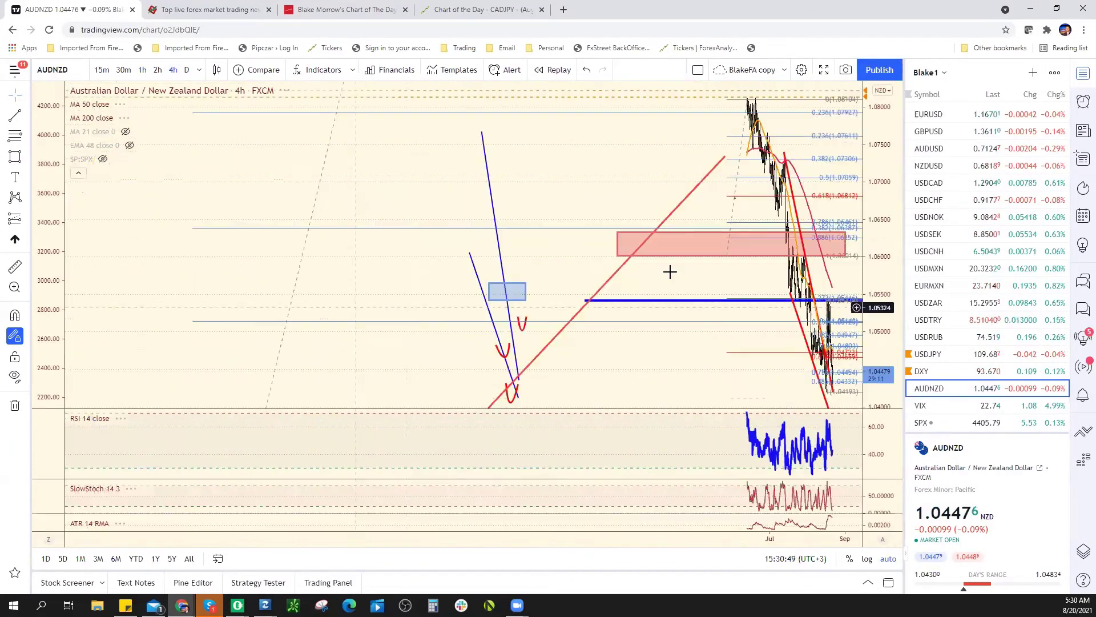
pyautogui.scroll(5, 377, 324)
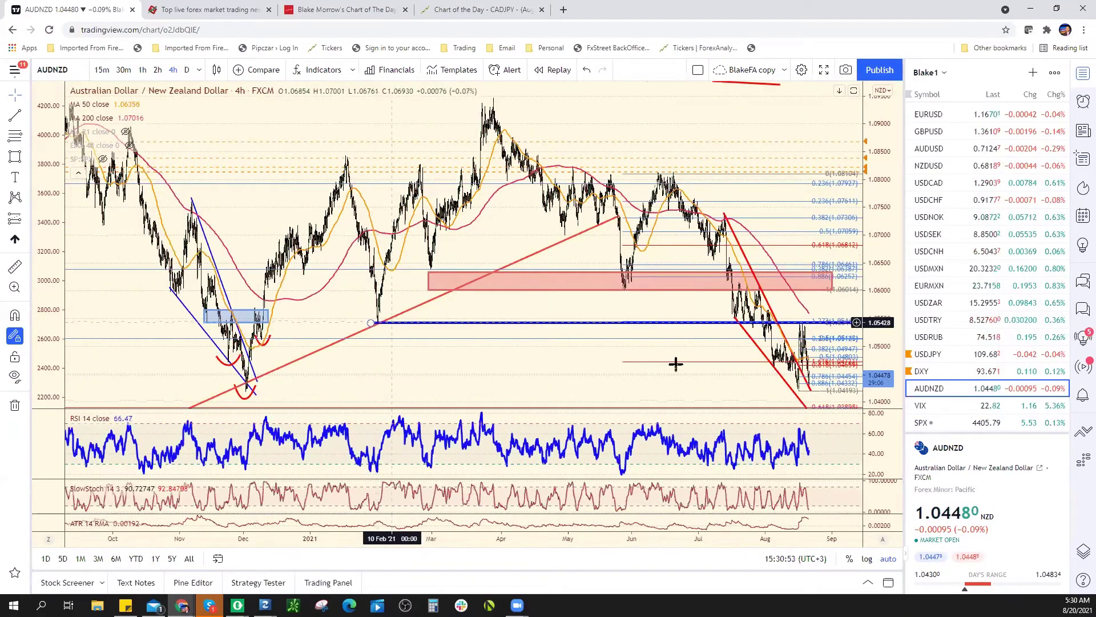
pyautogui.scroll(5, 319, 172)
pyautogui.click(142, 69)
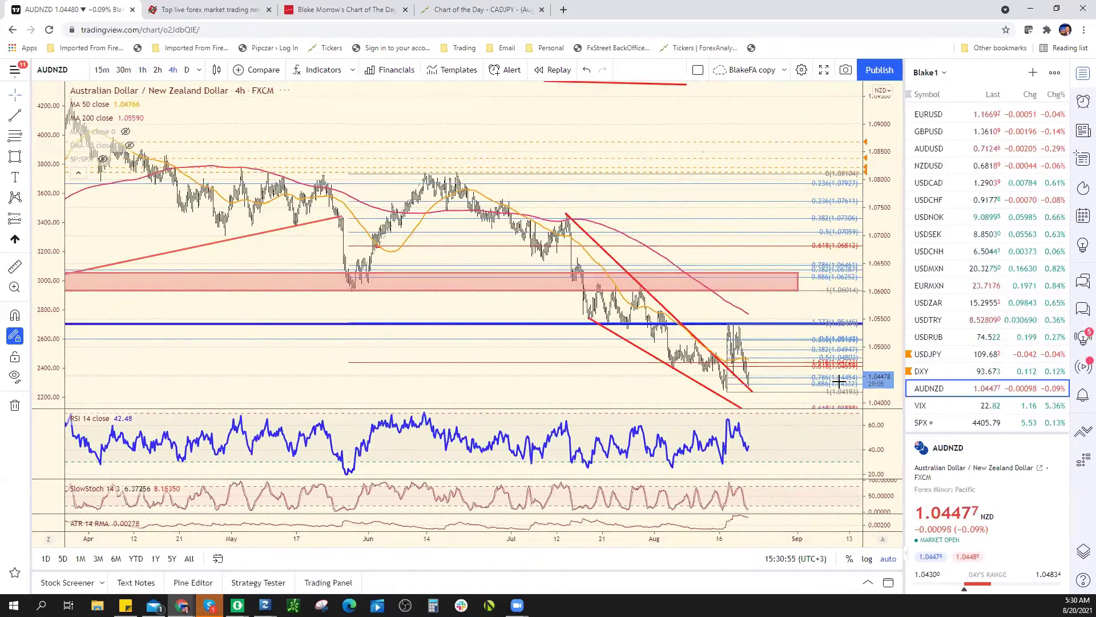
pyautogui.scroll(3, 581, 322)
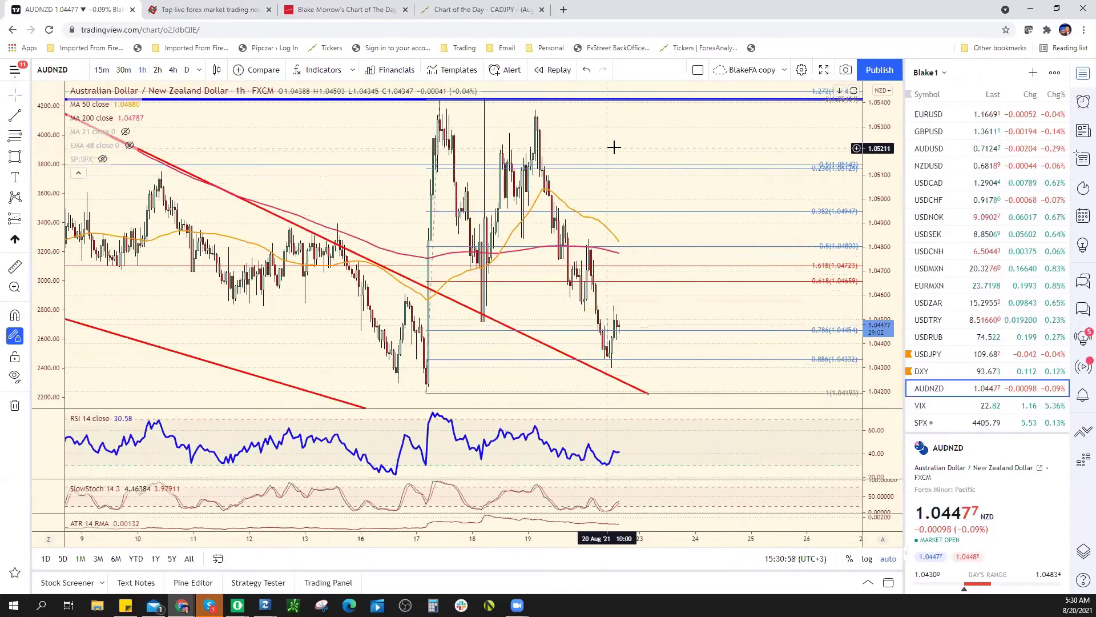
pyautogui.scroll(3, 634, 379)
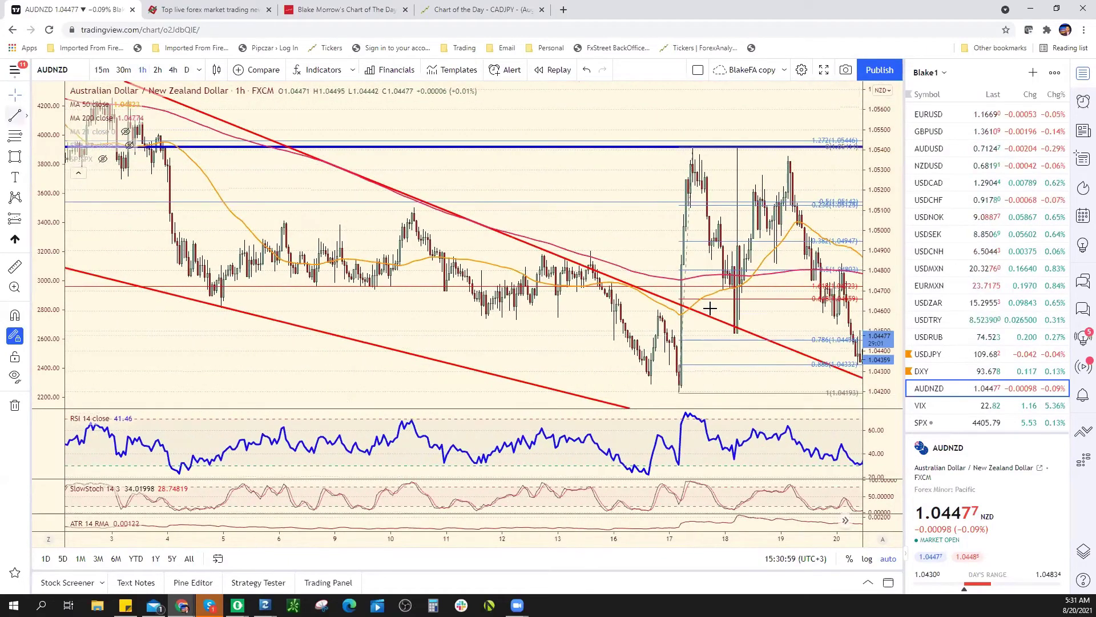
# Draw a red zig-zag through the Aug 17 high, Aug 18 low and Aug 19 high.
pyautogui.click(680, 300)
pyautogui.click(694, 149)
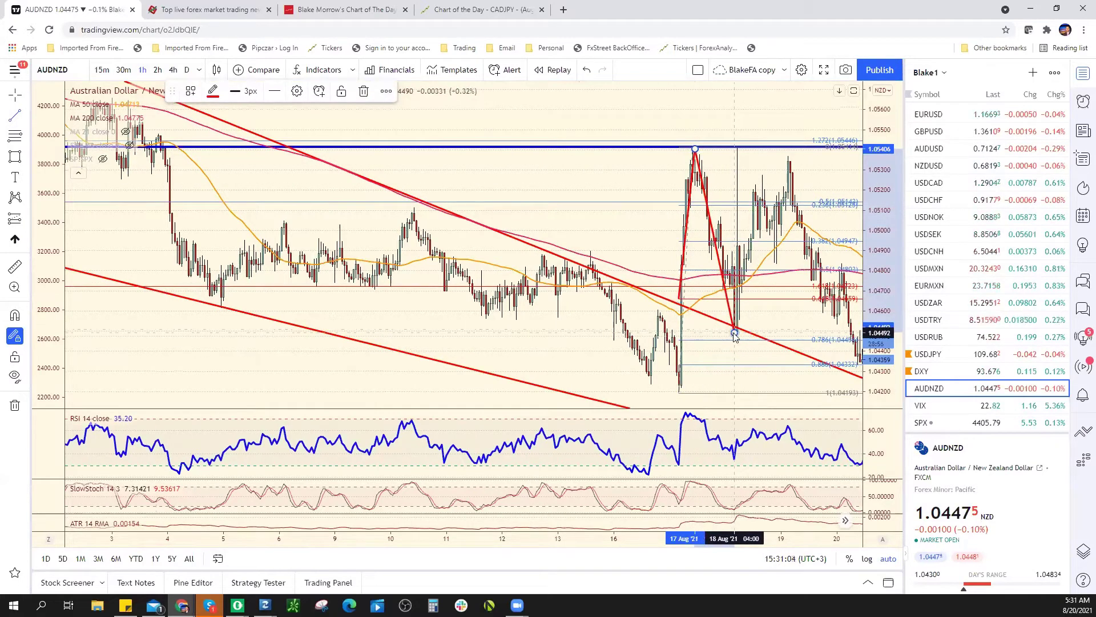
pyautogui.click(735, 333)
pyautogui.click(797, 156)
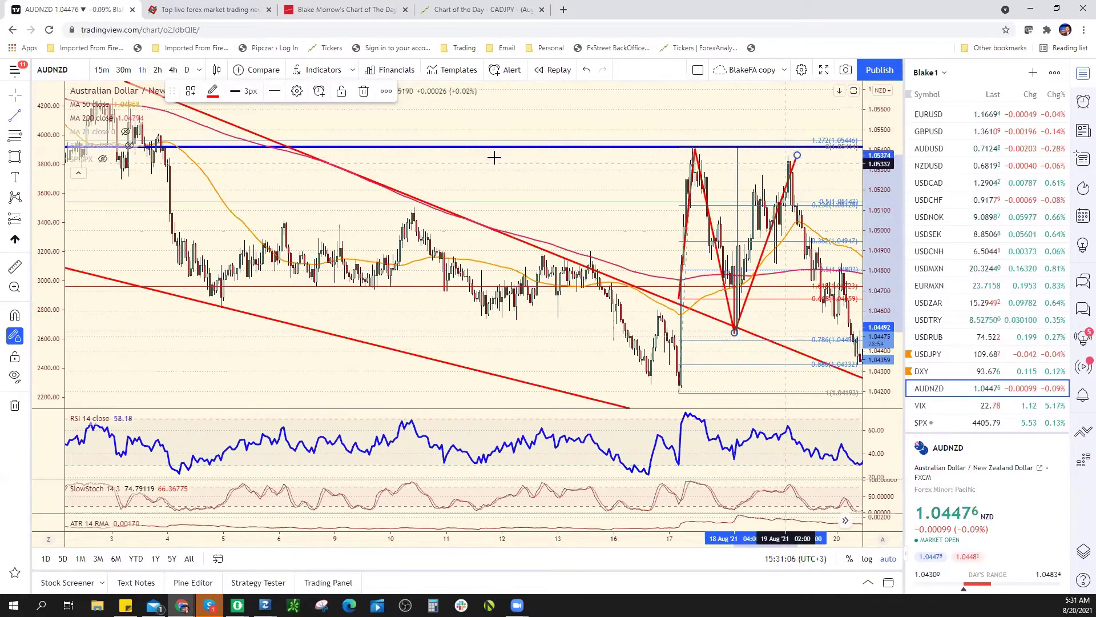
# Sign in to the ForexAnalytix dashboard and scroll the Active Tickers table past EUR/USD.
pyautogui.click(466, 10)
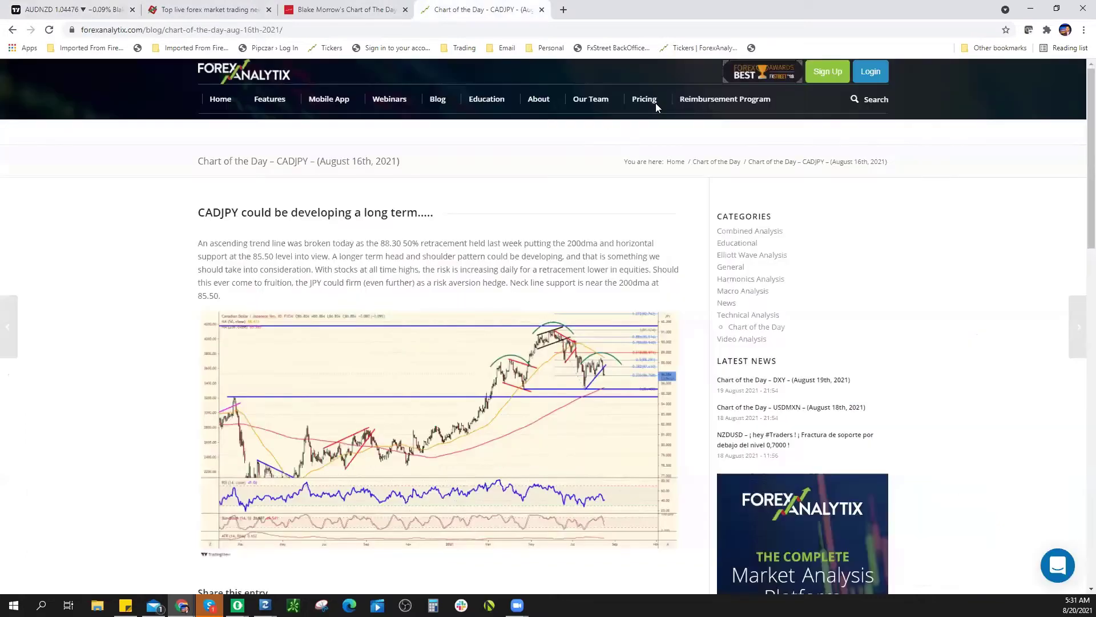
pyautogui.click(870, 75)
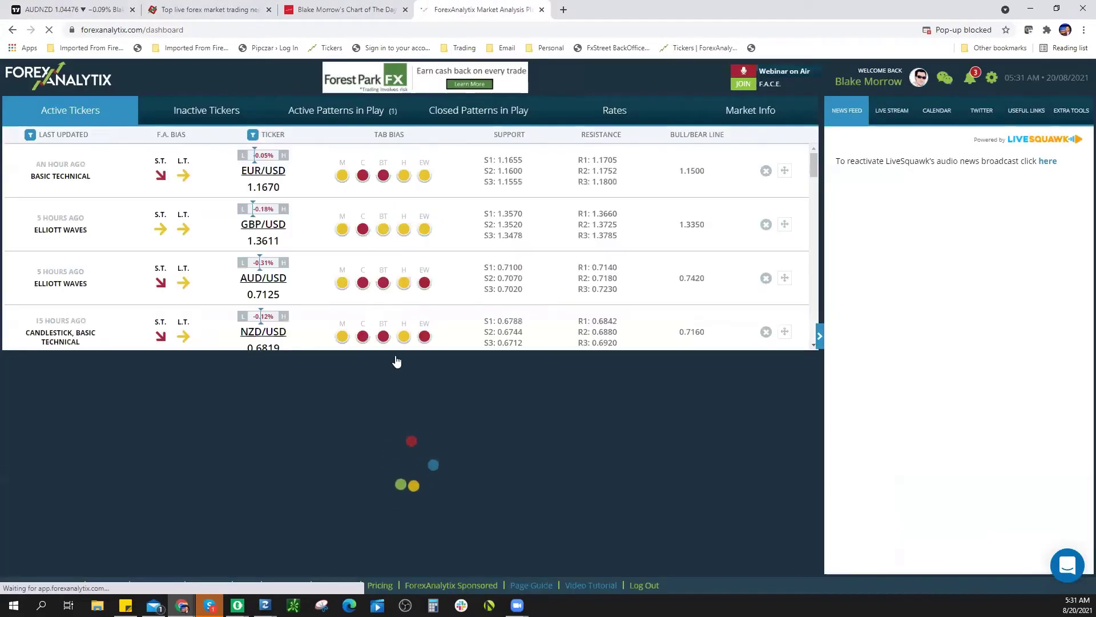
pyautogui.click(409, 350)
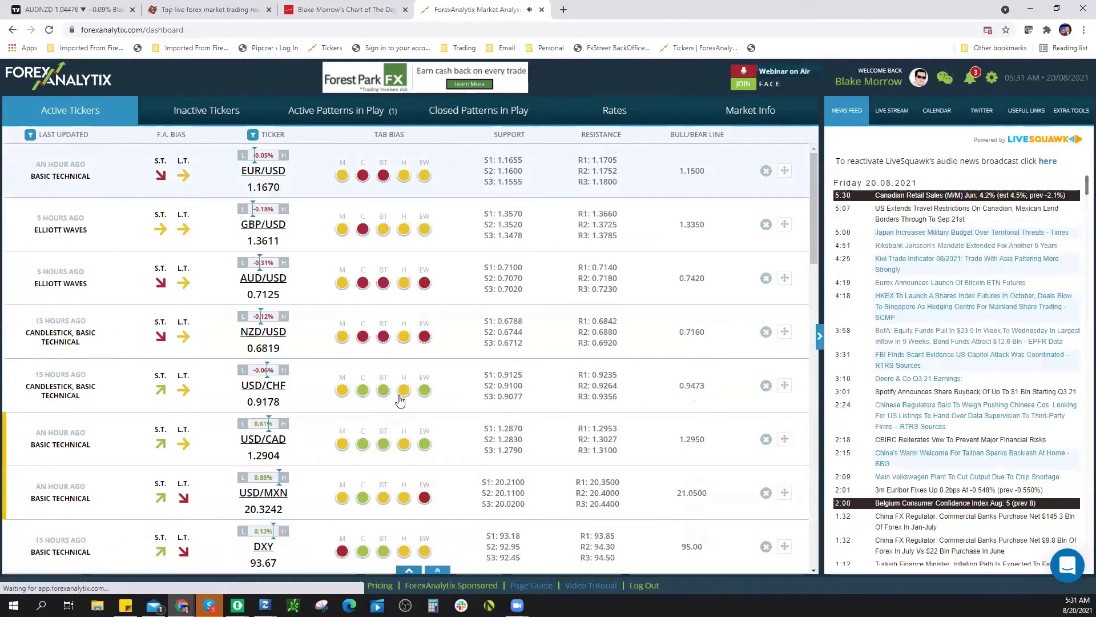
pyautogui.scroll(-3, 399, 422)
pyautogui.scroll(-6, 398, 460)
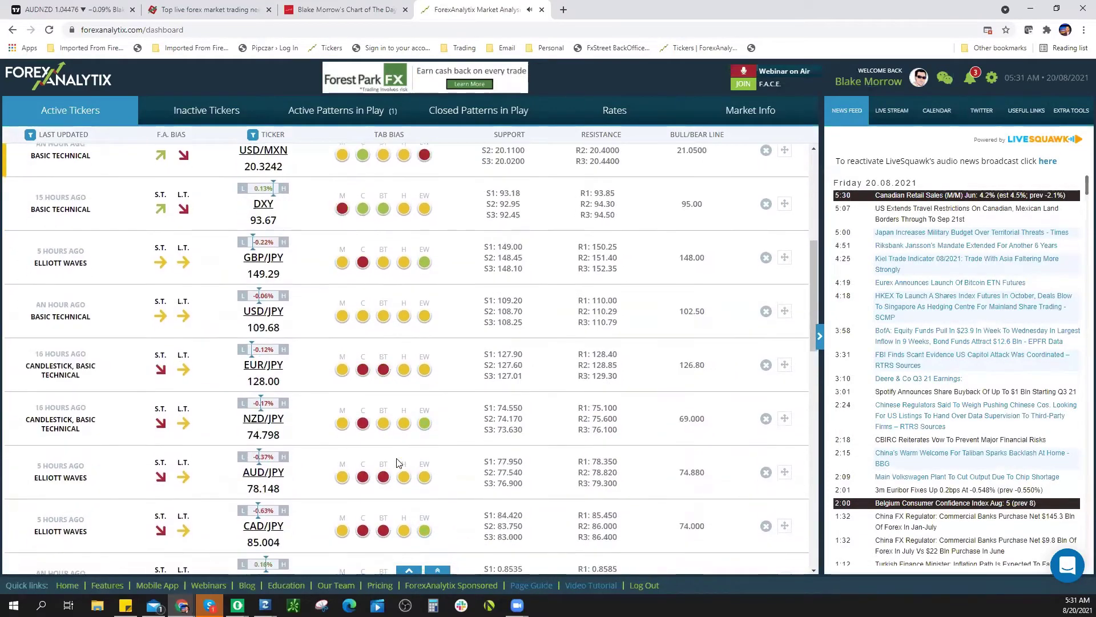
pyautogui.scroll(-10, 399, 465)
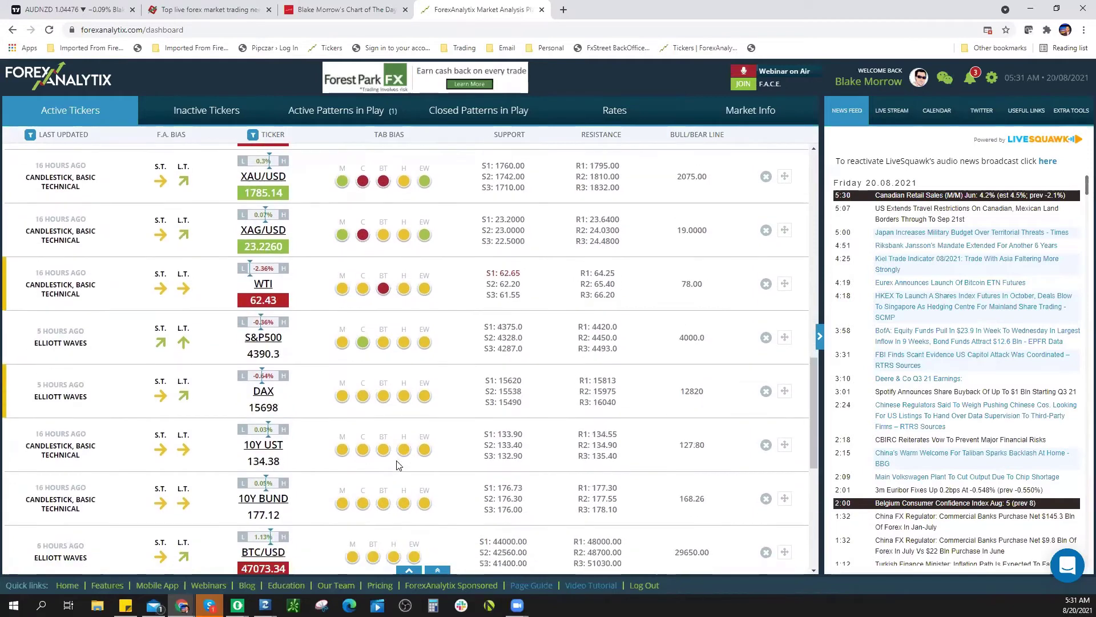
pyautogui.scroll(-3, 399, 464)
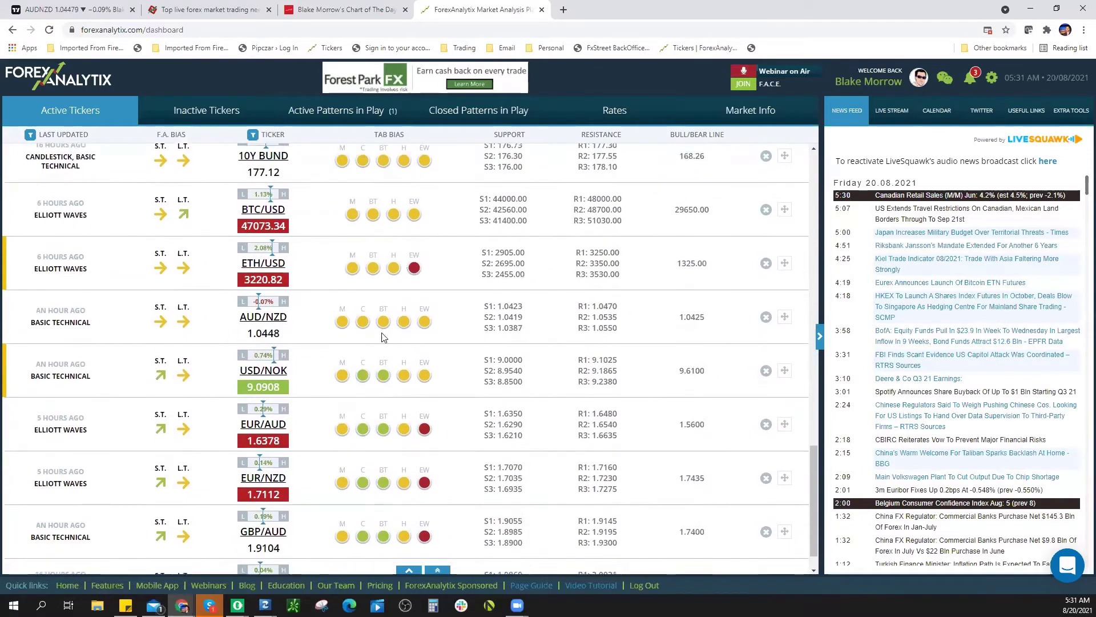
# Open the AUD/NZD analysis and enlarge its 1 Hour chart to full screen.
pyautogui.click(382, 330)
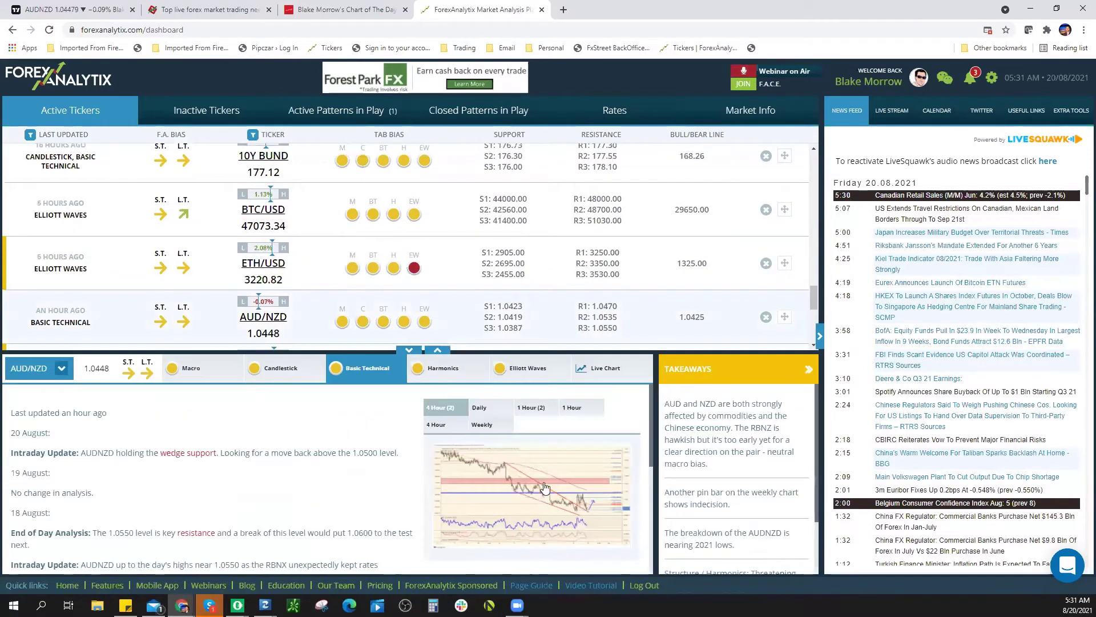
pyautogui.click(573, 407)
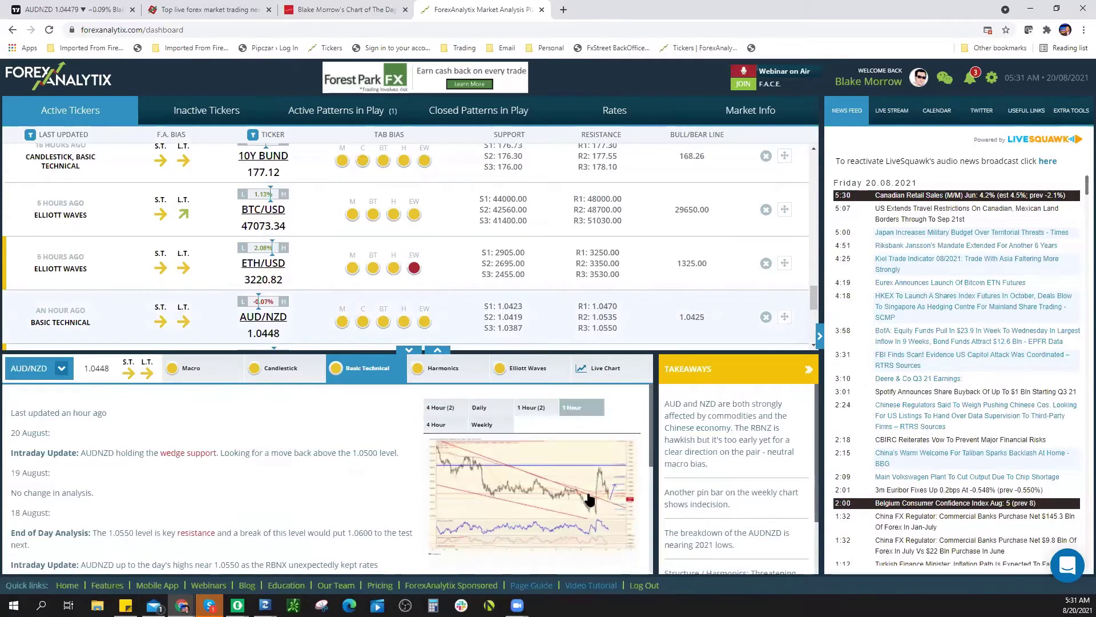
pyautogui.click(628, 512)
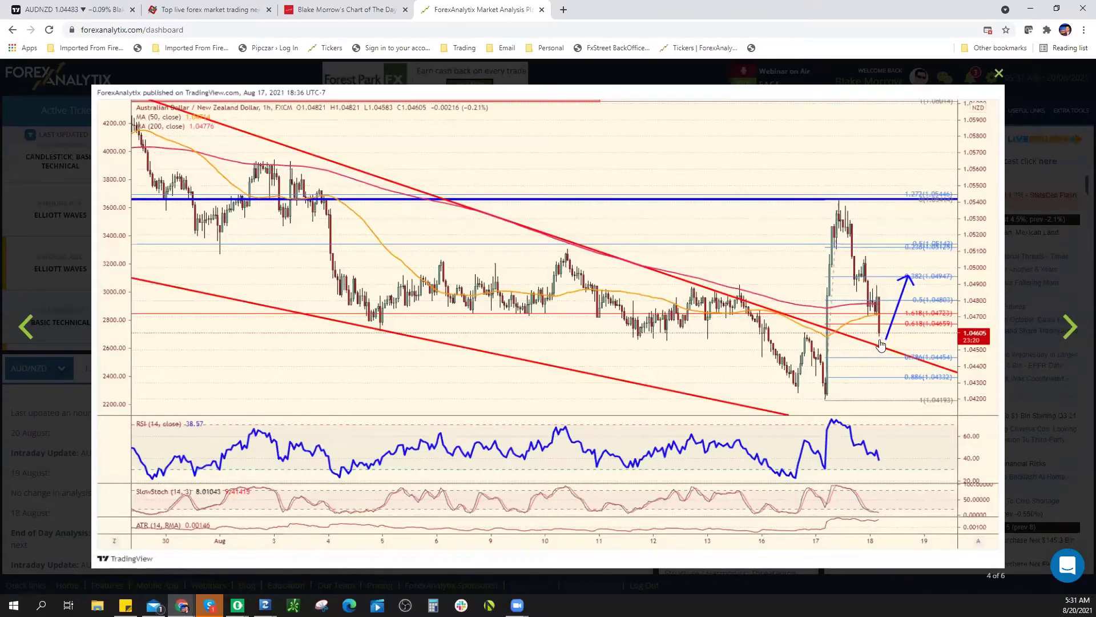
# Back on the AUDNZD chart, adjust the zigzag peak and draw a red trend line falling from it.
pyautogui.hotkey('ctrl', '1')
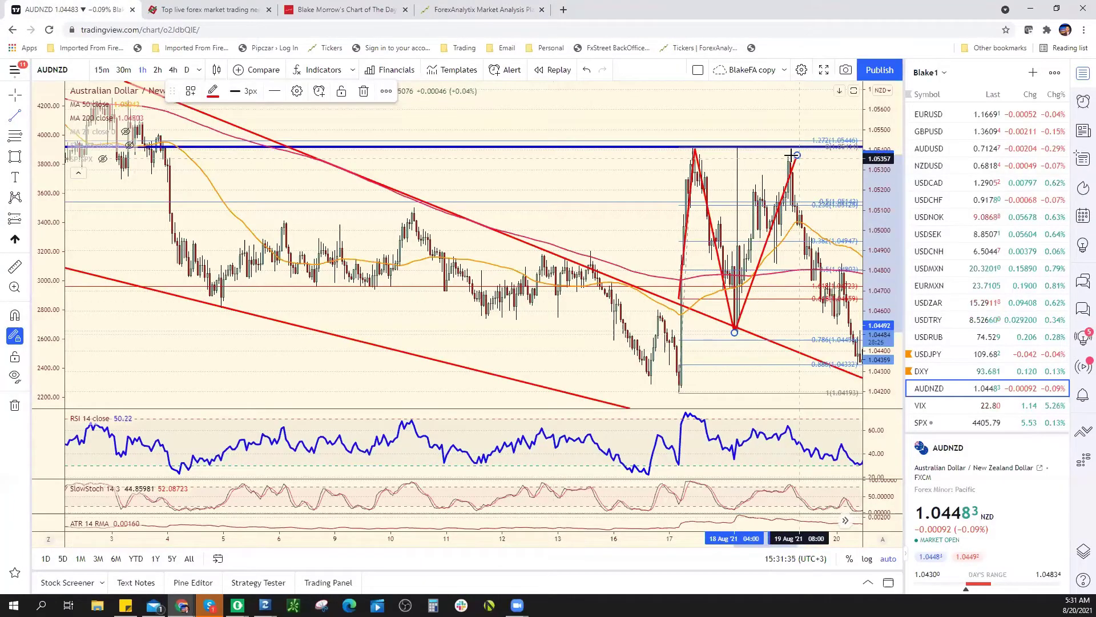
pyautogui.moveTo(793, 154)
pyautogui.mouseDown()
pyautogui.moveTo(754, 271)
pyautogui.moveTo(790, 154)
pyautogui.mouseUp()
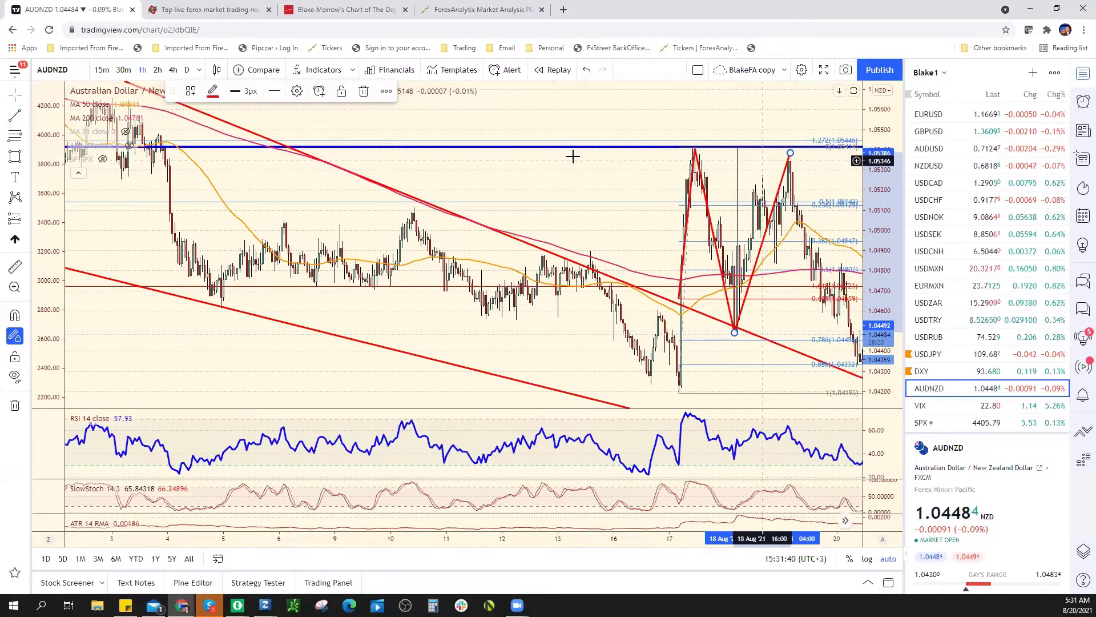
pyautogui.moveTo(553, 150); pyautogui.dragTo(369, 149)
pyautogui.moveTo(511, 135); pyautogui.dragTo(460, 135)
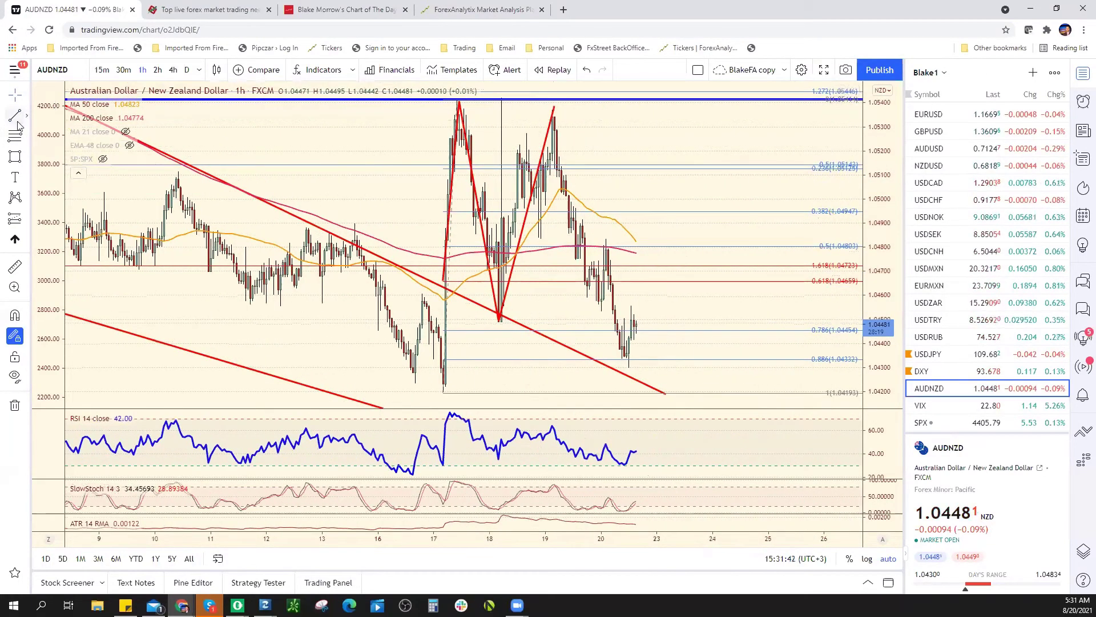
pyautogui.moveTo(557, 111); pyautogui.dragTo(628, 368)
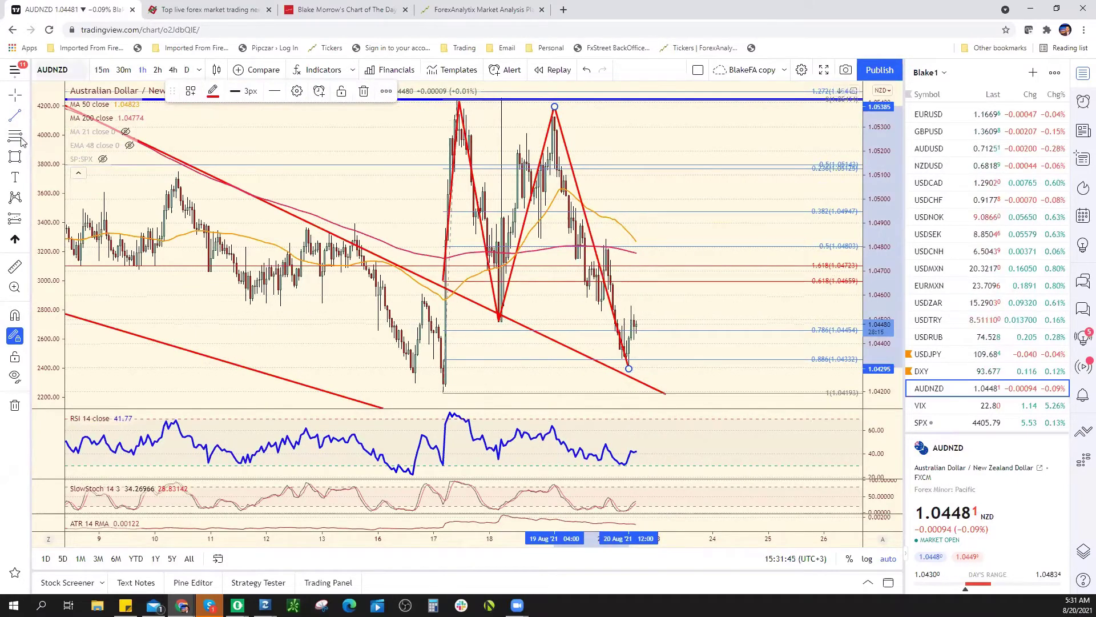
# Add a Fibonacci retracement from the swing low to the peak using the Fibbonacci 2 template.
pyautogui.hotkey('alt', 'f')
pyautogui.moveTo(497, 322); pyautogui.dragTo(555, 113)
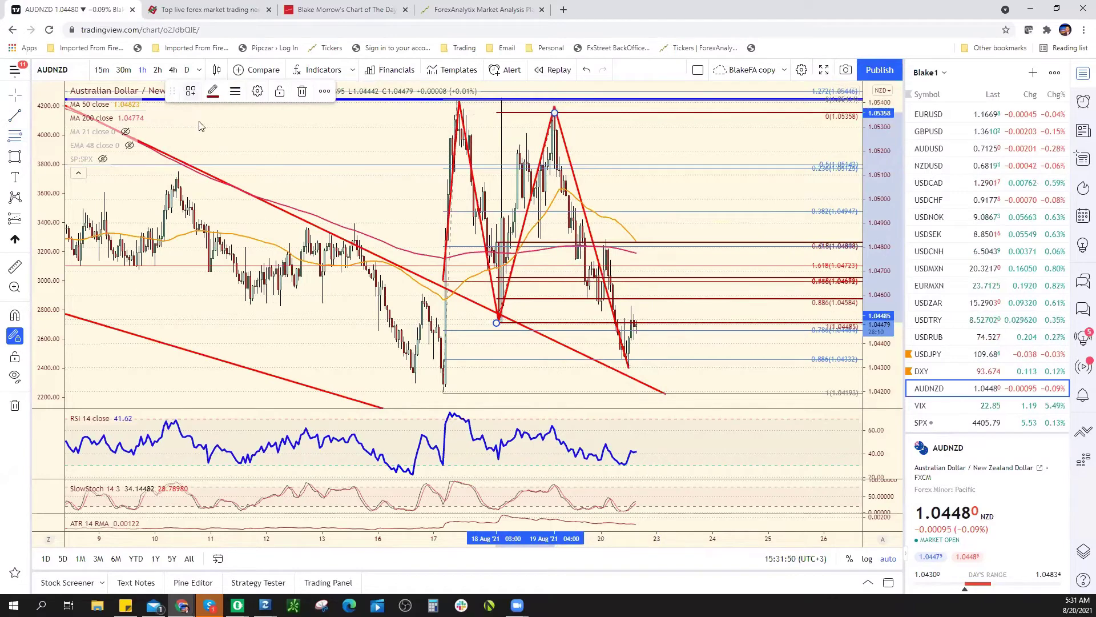
pyautogui.click(191, 91)
pyautogui.click(240, 179)
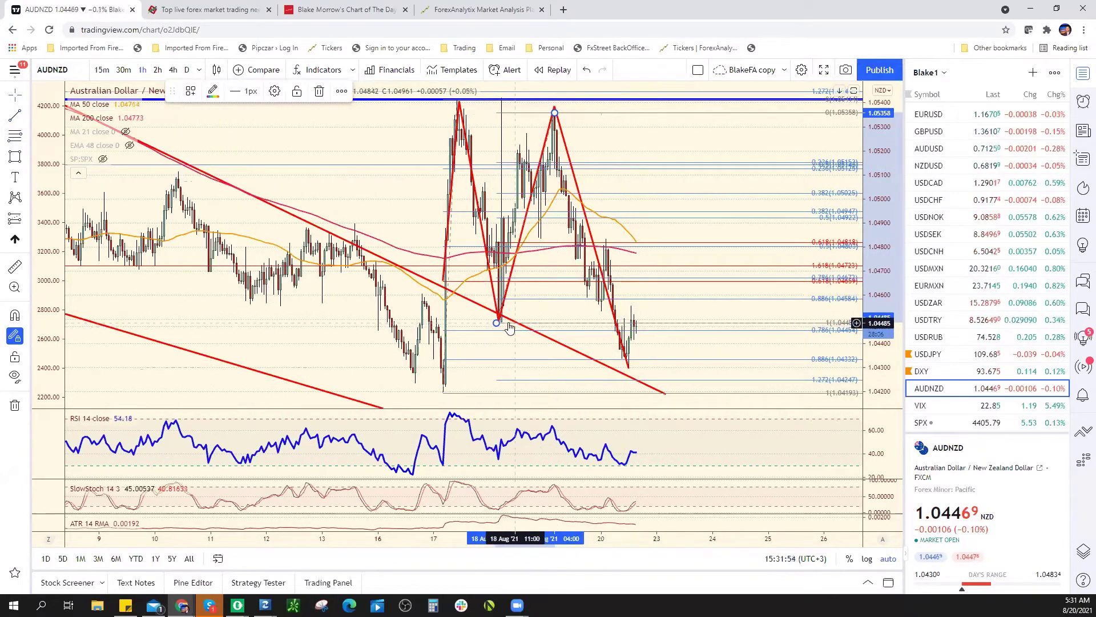
pyautogui.moveTo(555, 113); pyautogui.dragTo(554, 108)
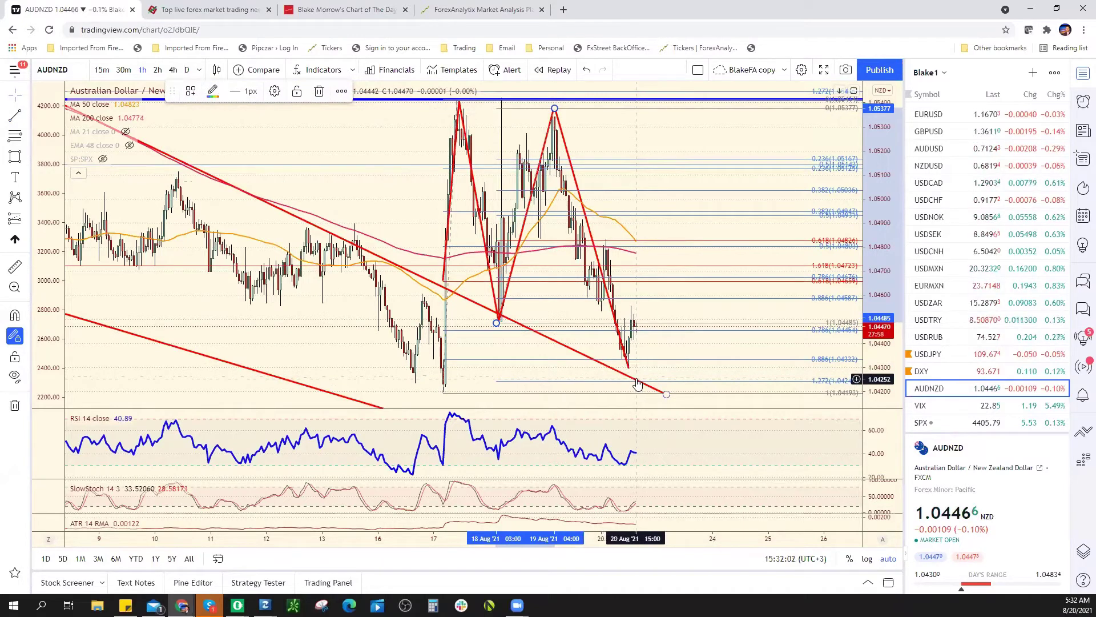
# Compress the price axis for a wider range and begin a box above the latest candles.
pyautogui.scroll(3, 633, 378)
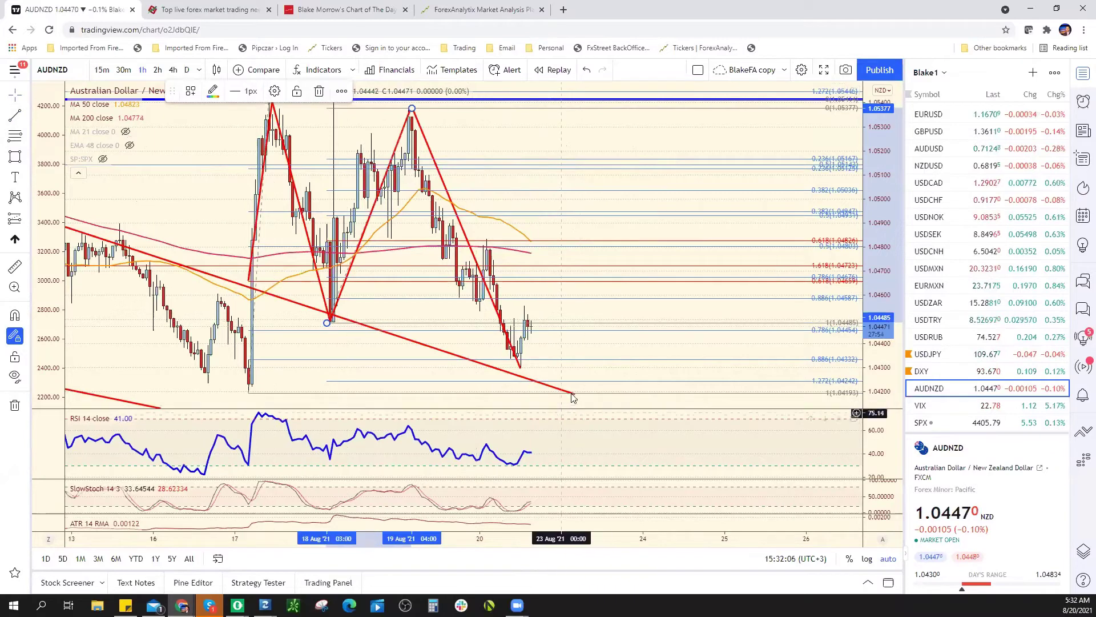
pyautogui.moveTo(884, 253); pyautogui.dragTo(883, 294)
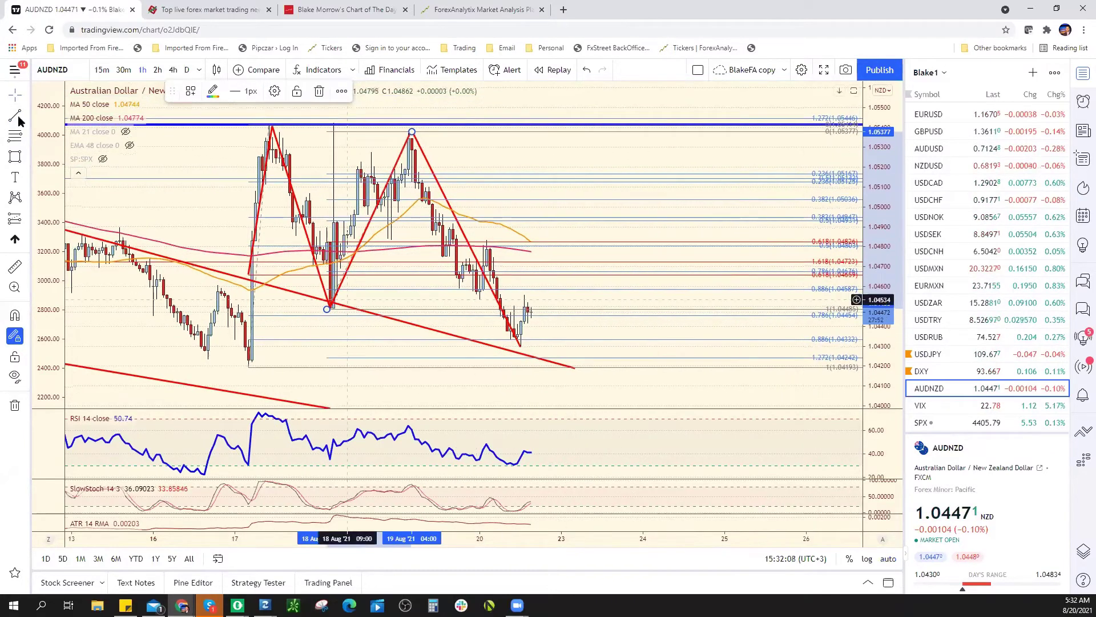
pyautogui.click(527, 307)
# Finish blue boxes at the current price, near 1.0410 and near 1.0530 resistance, then return to ForexAnalytix.
pyautogui.click(565, 319)
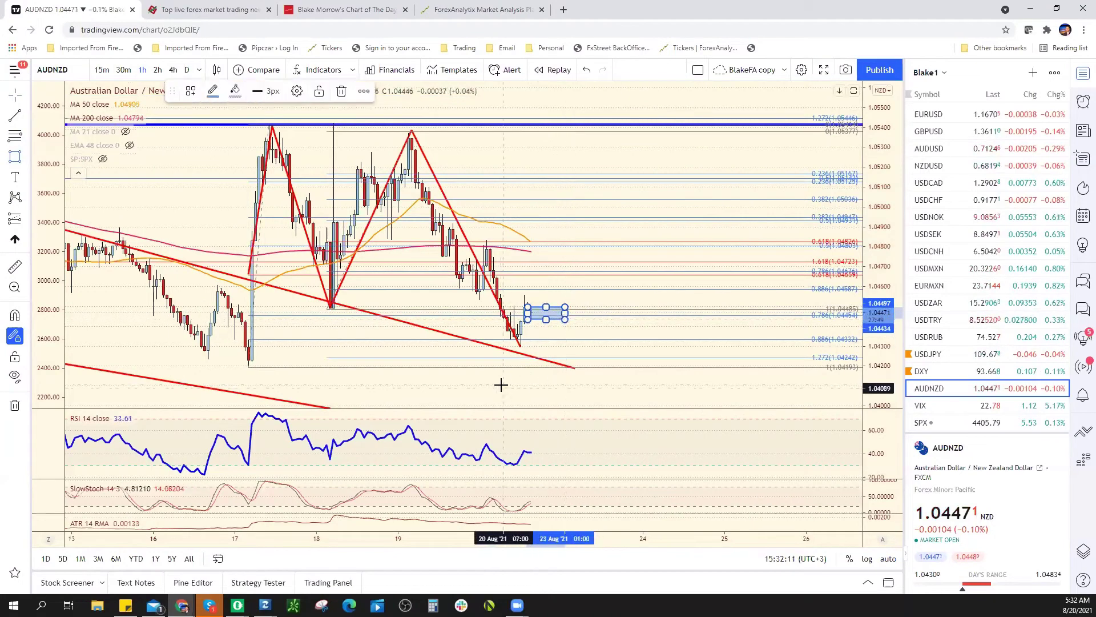
pyautogui.click(531, 373)
pyautogui.click(590, 392)
pyautogui.click(558, 124)
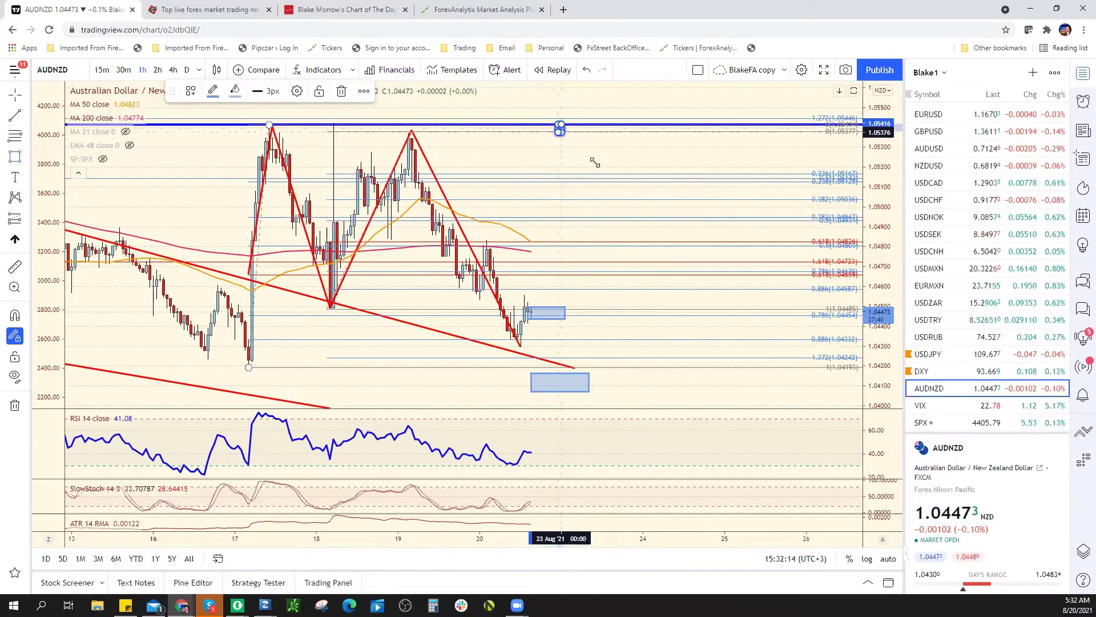
pyautogui.click(644, 170)
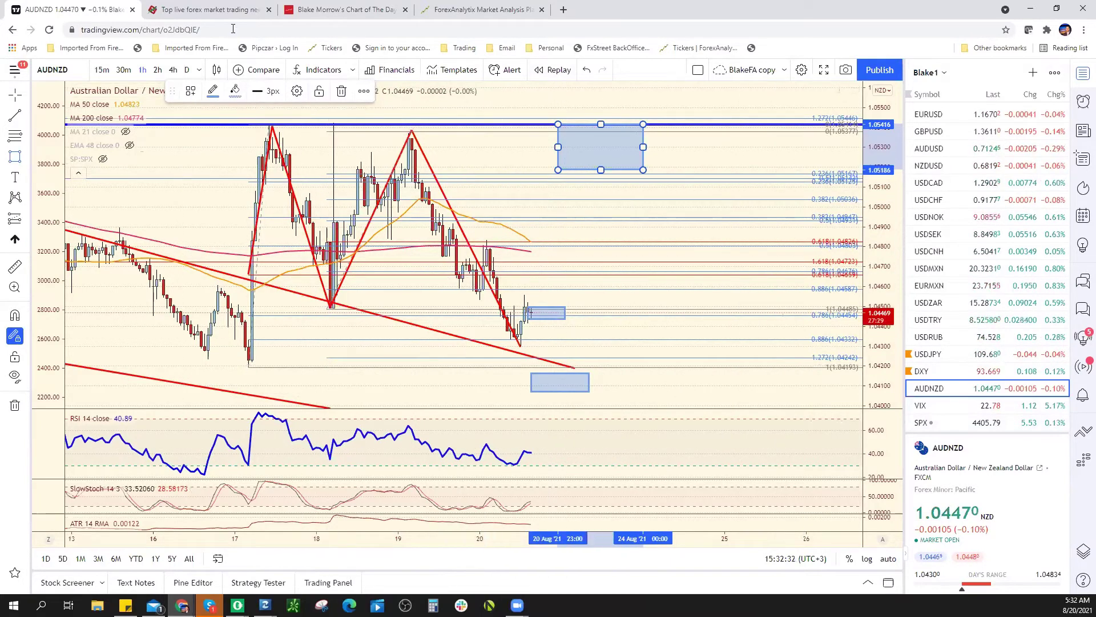
pyautogui.click(496, 14)
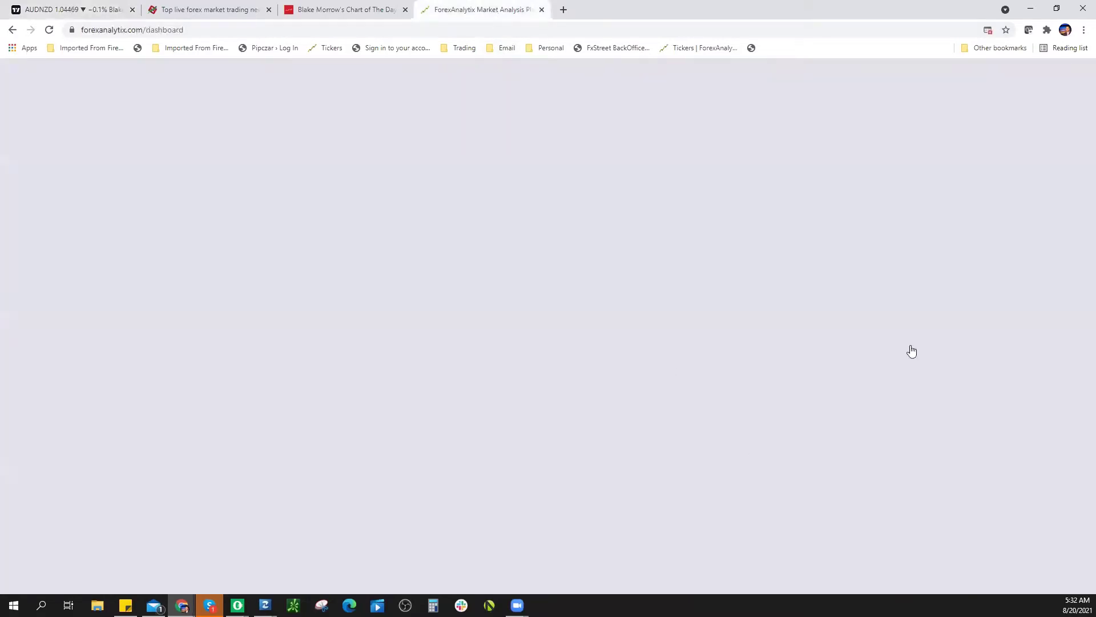
# Close the enlarged chart and open the ForexAnalytix Sponsored page, scrolling through its content.
pyautogui.press('Escape')
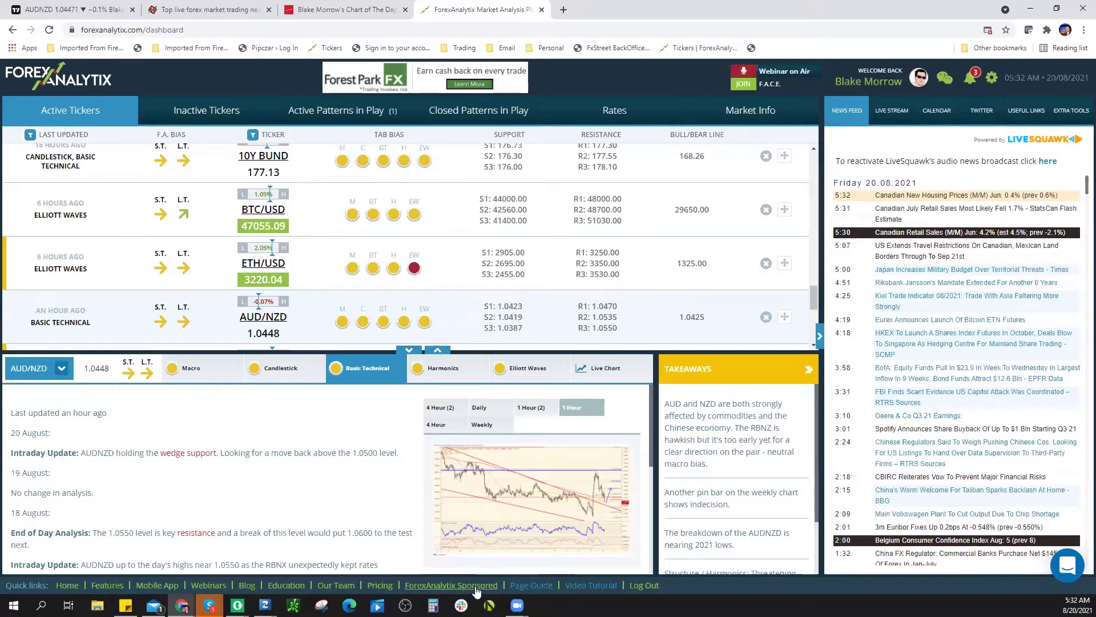
pyautogui.click(476, 585)
pyautogui.scroll(-1, 1079, 103)
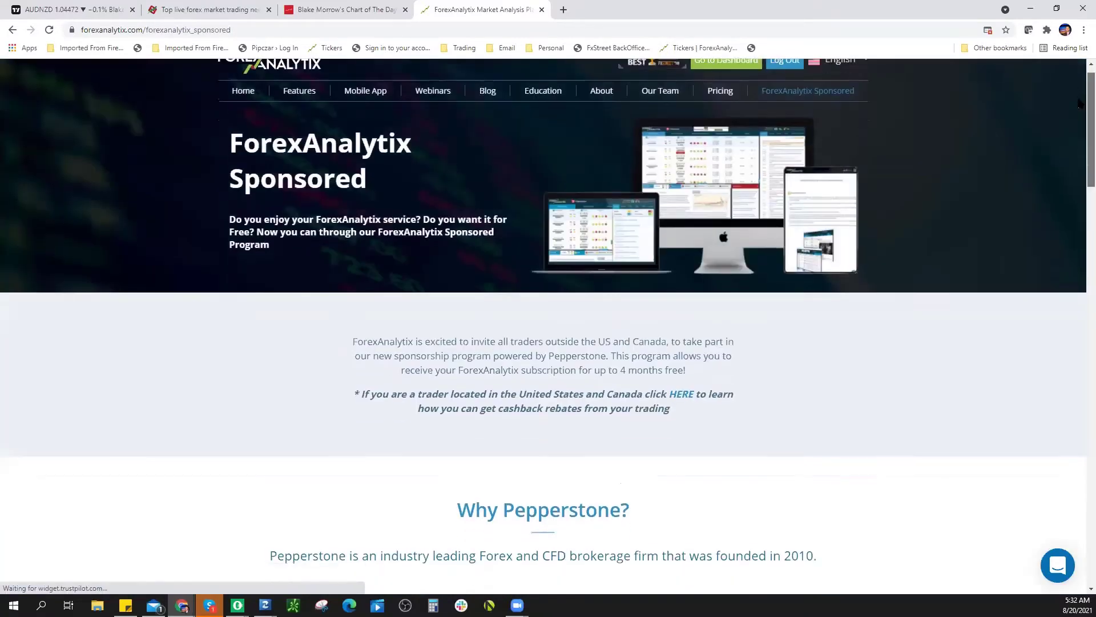
pyautogui.scroll(-15, 1079, 103)
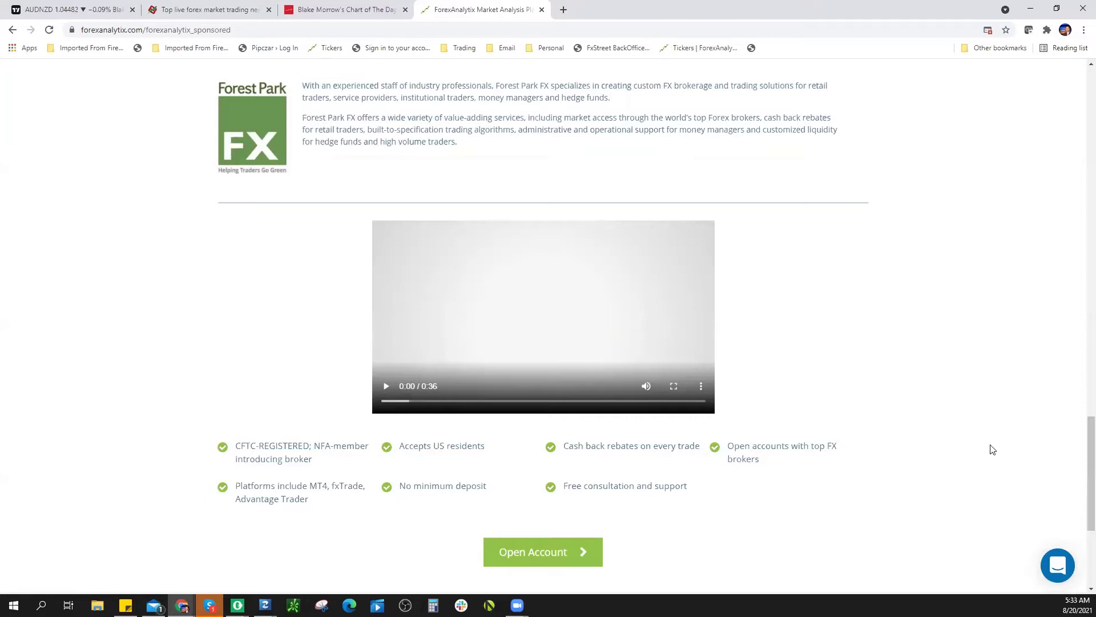
pyautogui.scroll(-4, 916, 500)
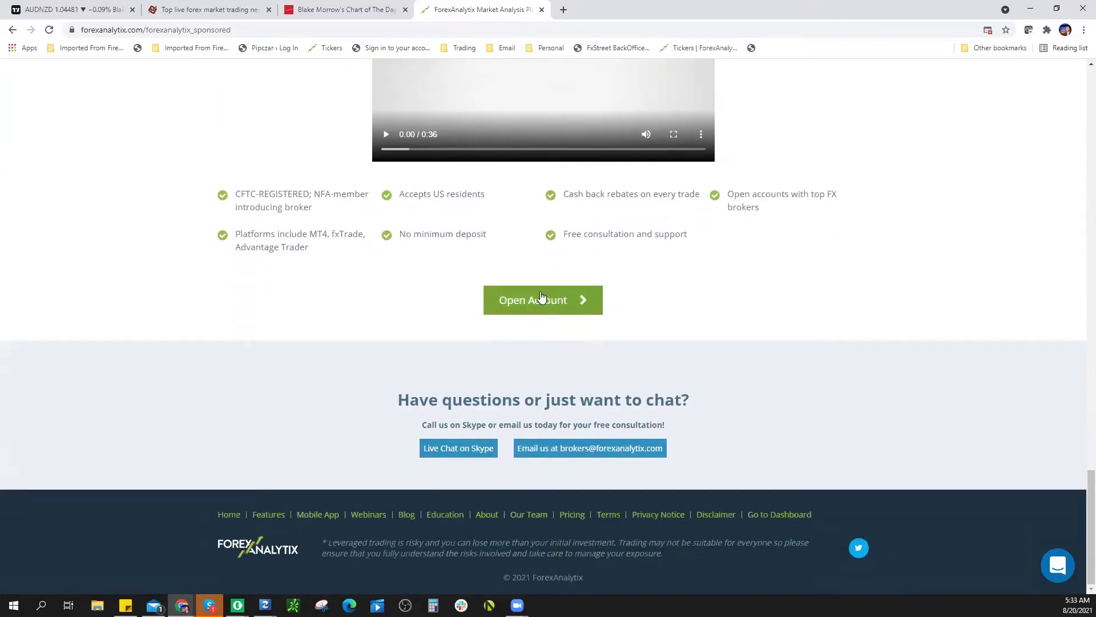
pyautogui.scroll(4, 760, 343)
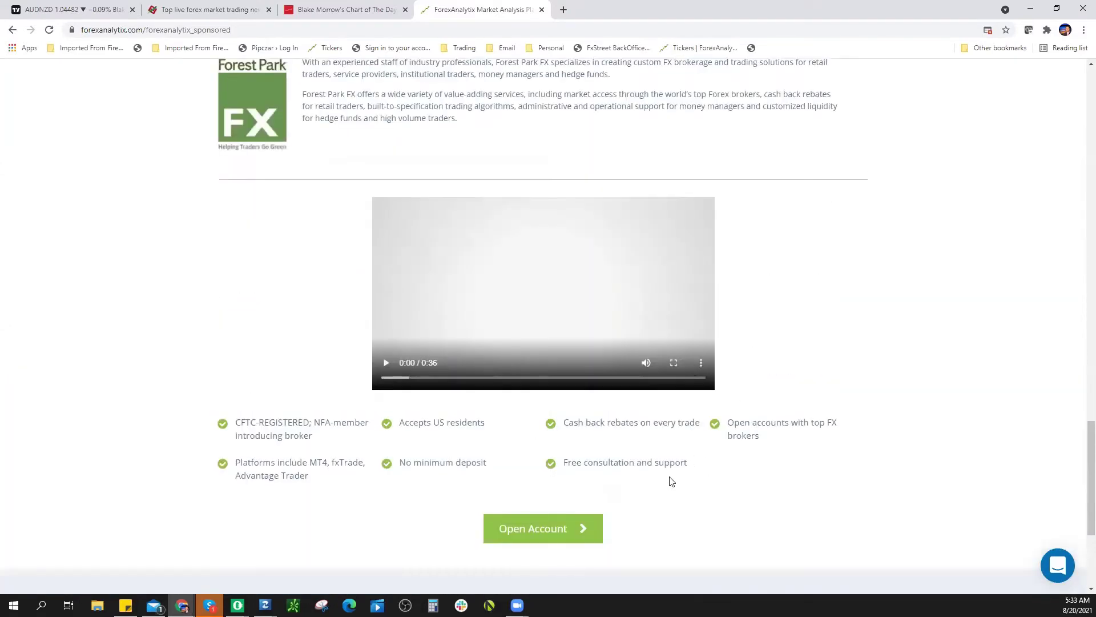
pyautogui.scroll(-2, 670, 479)
pyautogui.scroll(1, 685, 467)
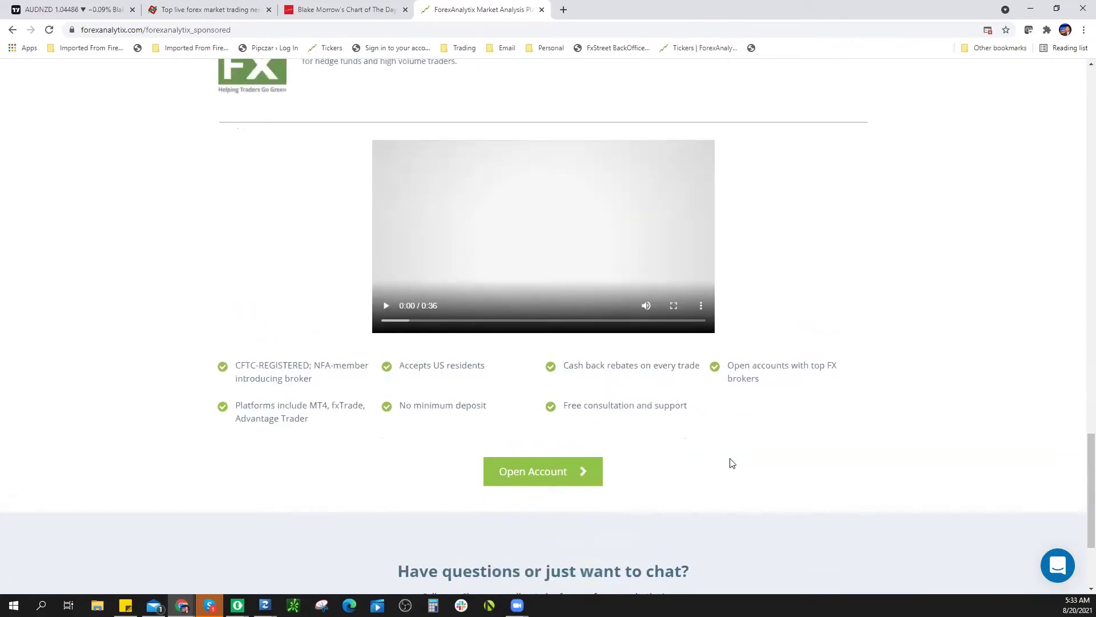
pyautogui.scroll(-2, 733, 462)
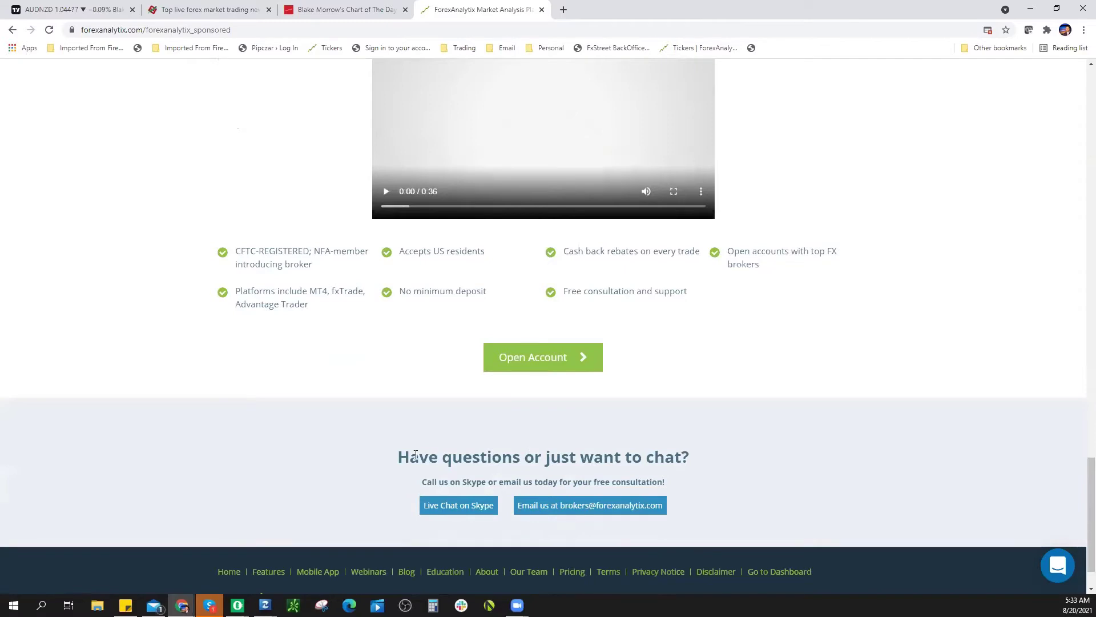
# Select and then clear the chat contact text, and scroll back up to the page header.
pyautogui.moveTo(396, 457); pyautogui.dragTo(704, 526)
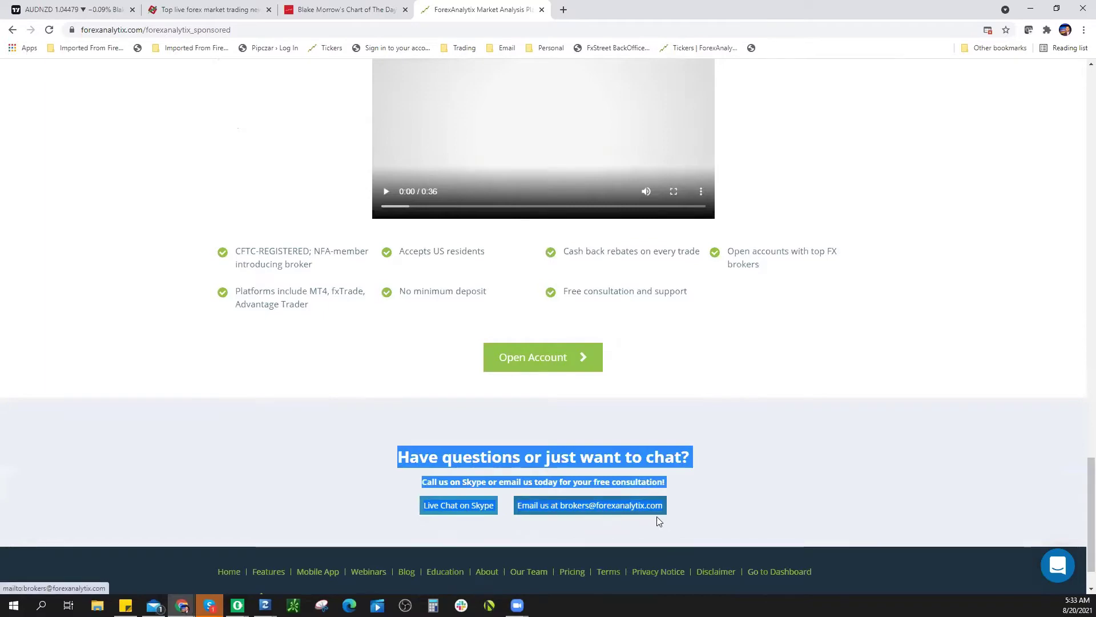
pyautogui.click(752, 516)
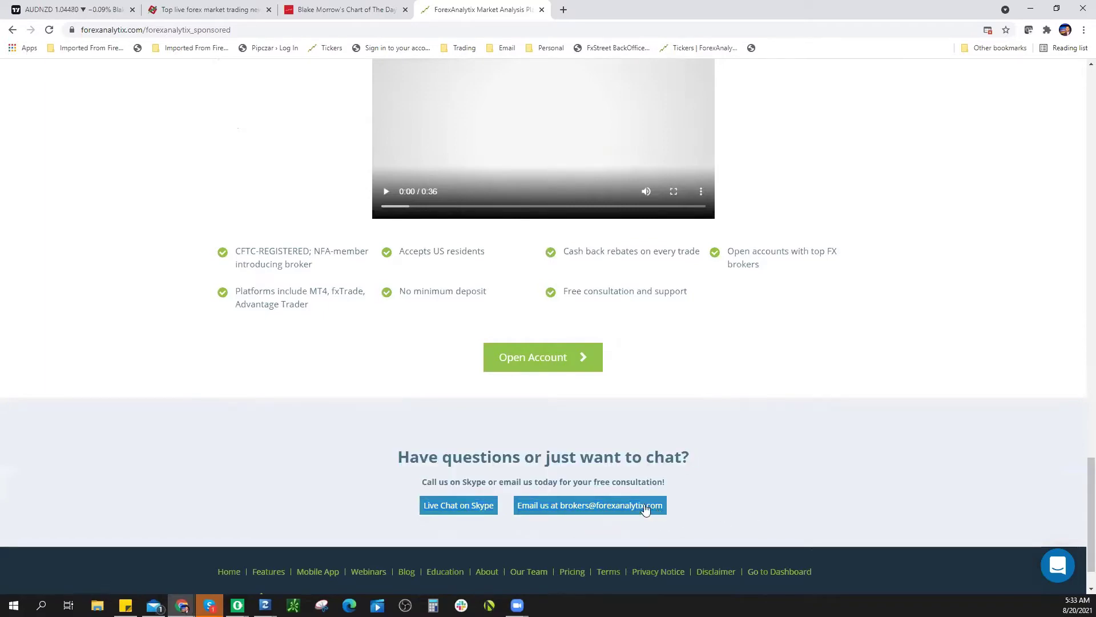
pyautogui.scroll(6, 732, 492)
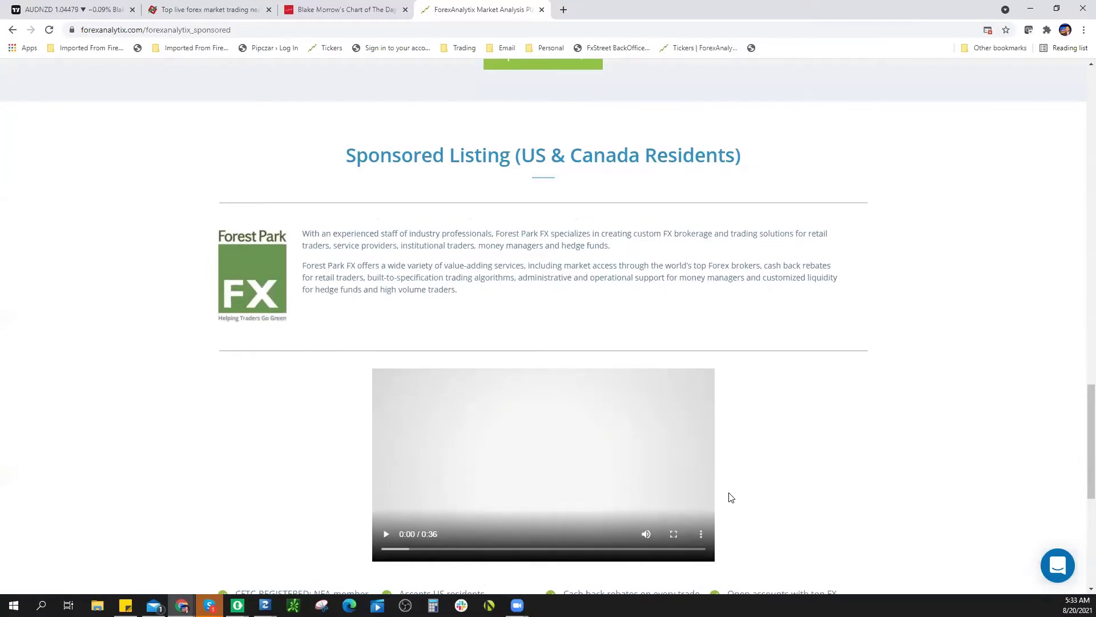
pyautogui.scroll(8, 725, 313)
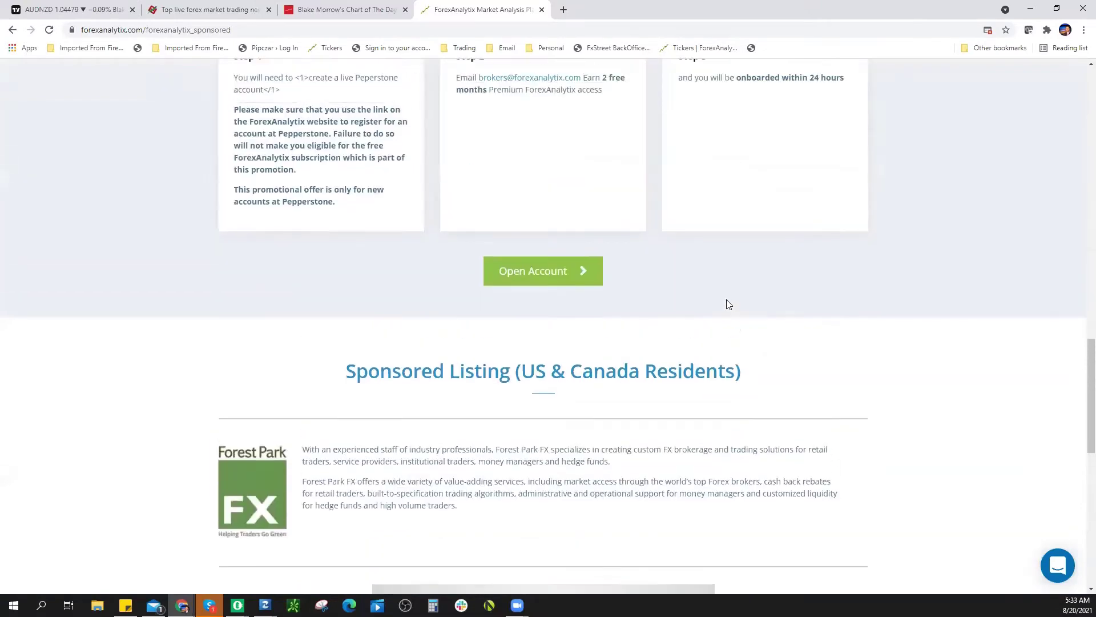
pyautogui.scroll(14, 737, 253)
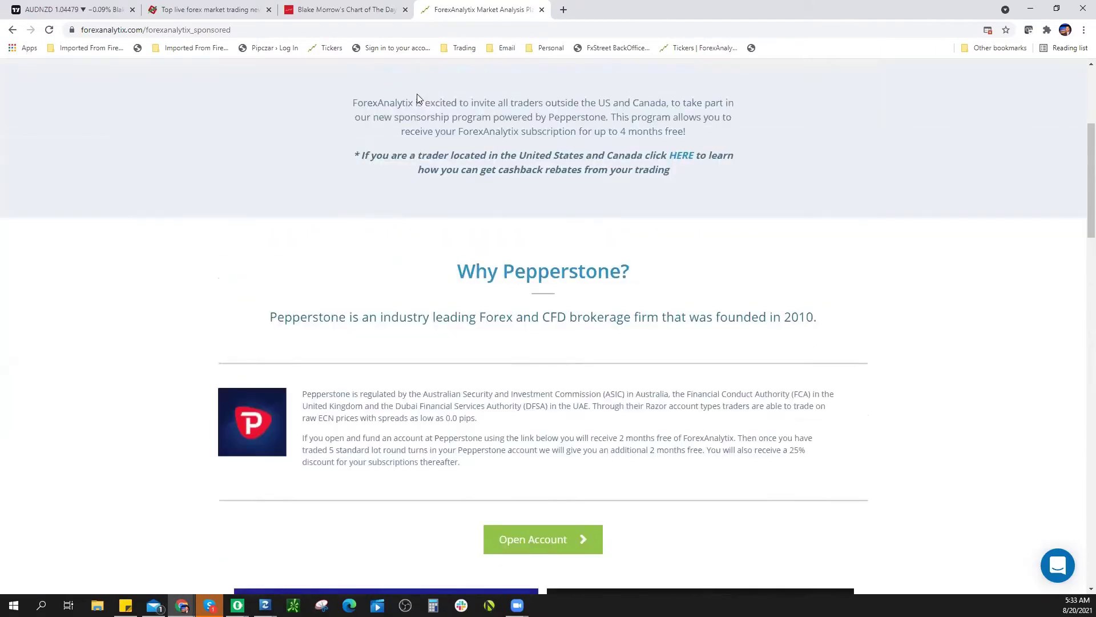
pyautogui.scroll(3, 421, 179)
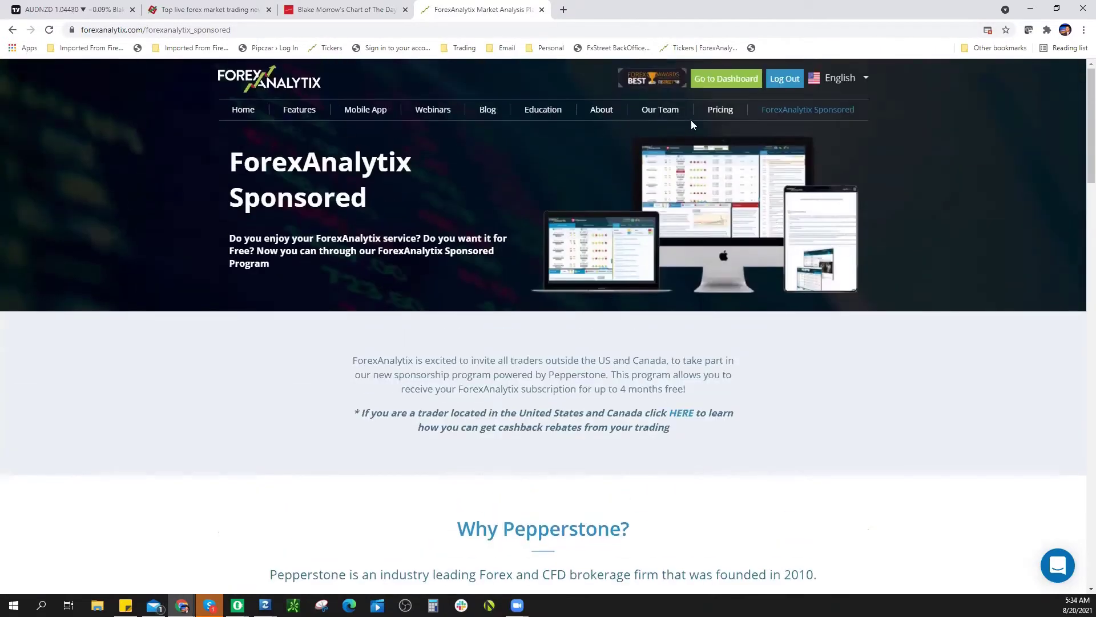
# Go to the ForexAnalytix dashboard, dismiss the DataFlash popup, then switch to the Traders Summit articles tab.
pyautogui.click(719, 86)
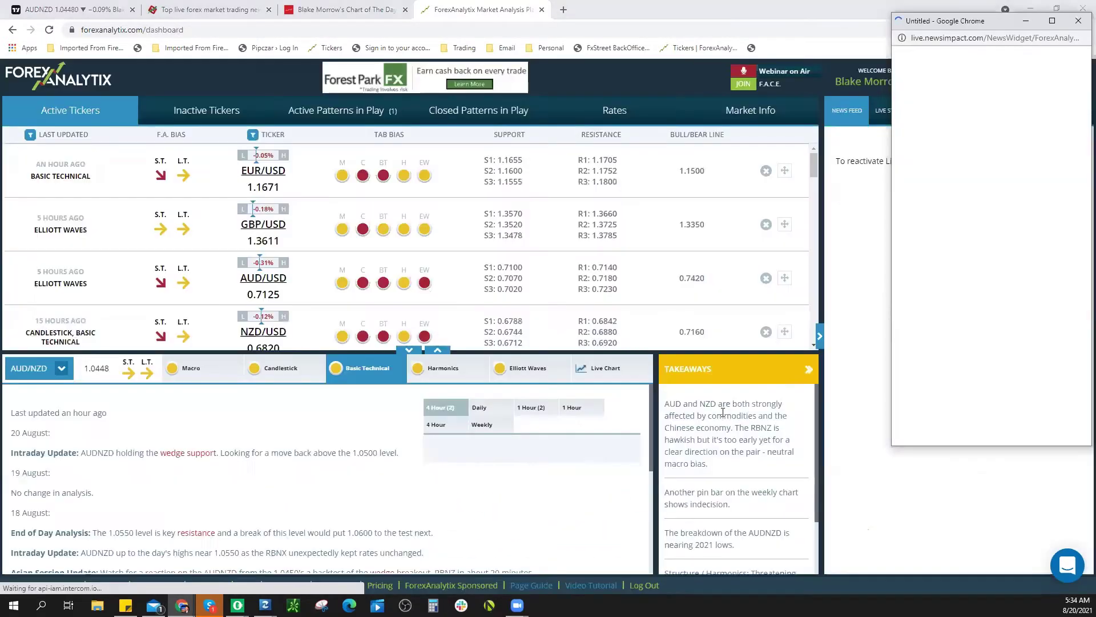
pyautogui.click(1078, 21)
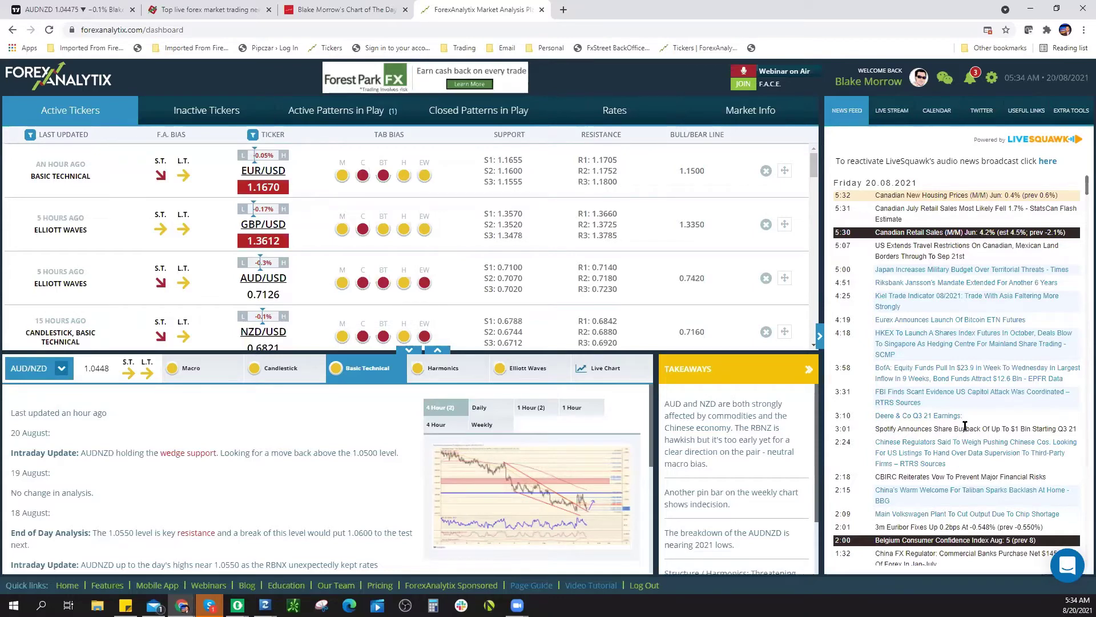
pyautogui.click(349, 10)
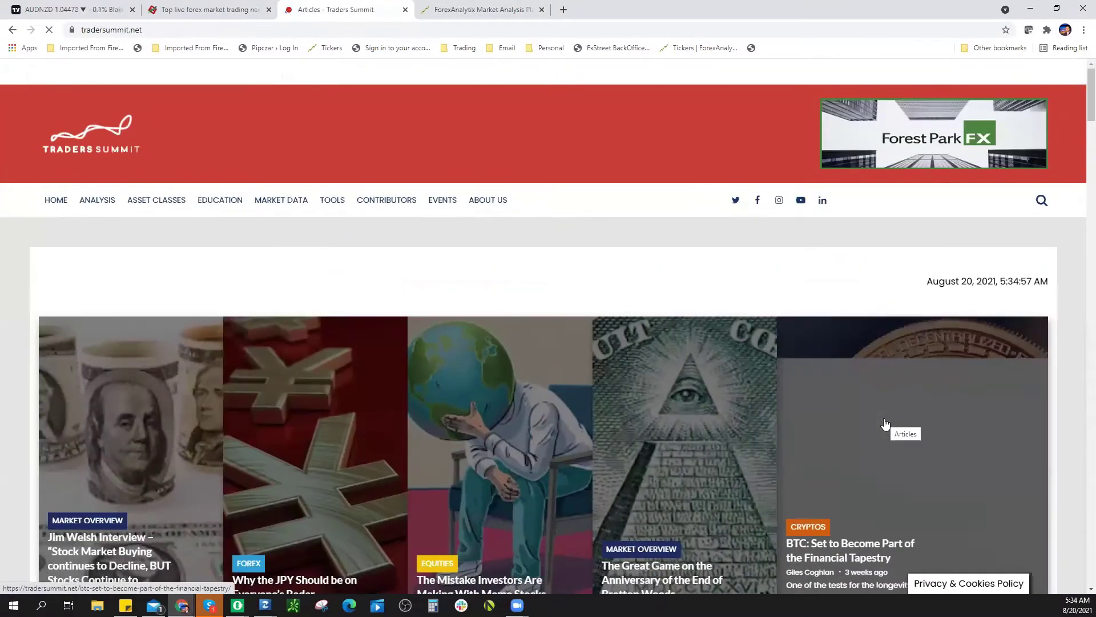
# Scroll through the Traders Summit home page and look over the EVENTS and ABOUT US menus.
pyautogui.scroll(-2, 882, 400)
pyautogui.scroll(-5, 880, 374)
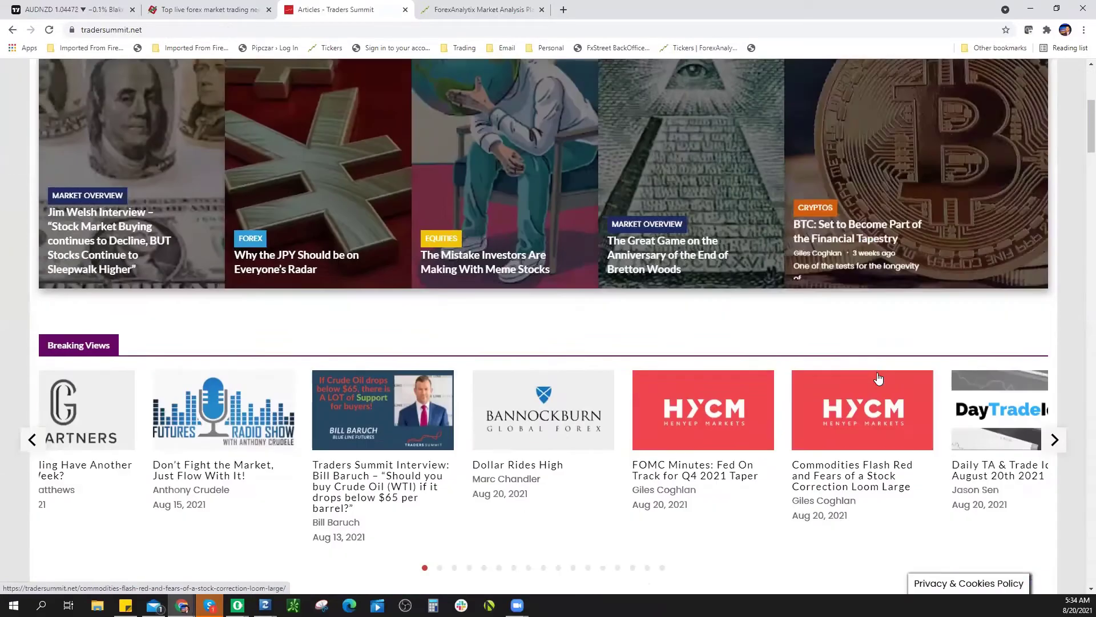
pyautogui.scroll(3, 876, 373)
pyautogui.scroll(5, 876, 374)
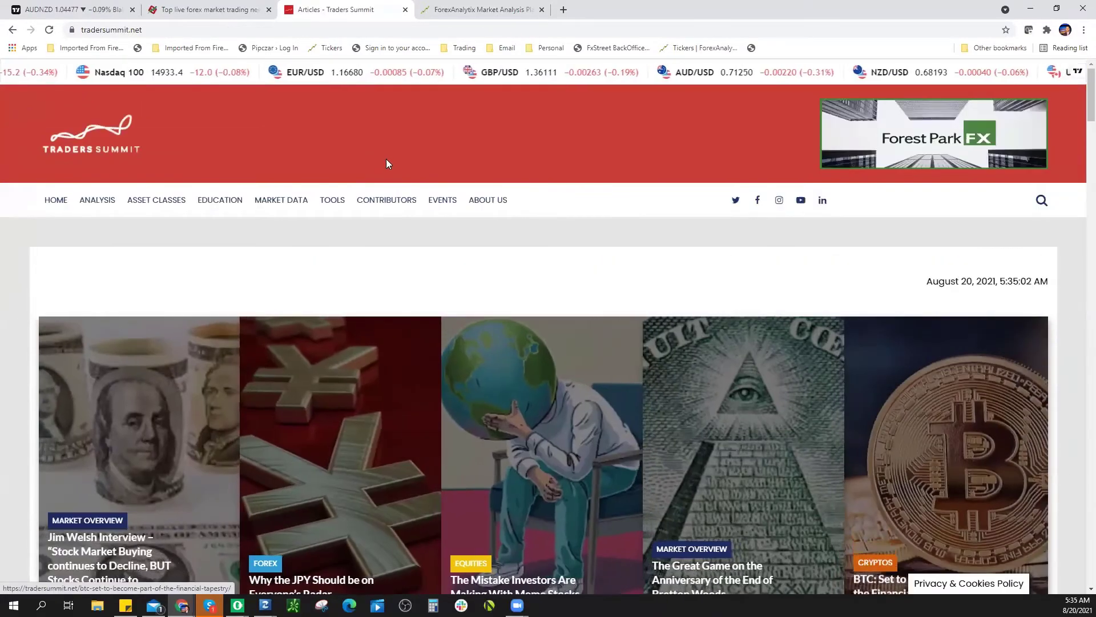
pyautogui.moveTo(482, 220)
pyautogui.moveTo(521, 232)
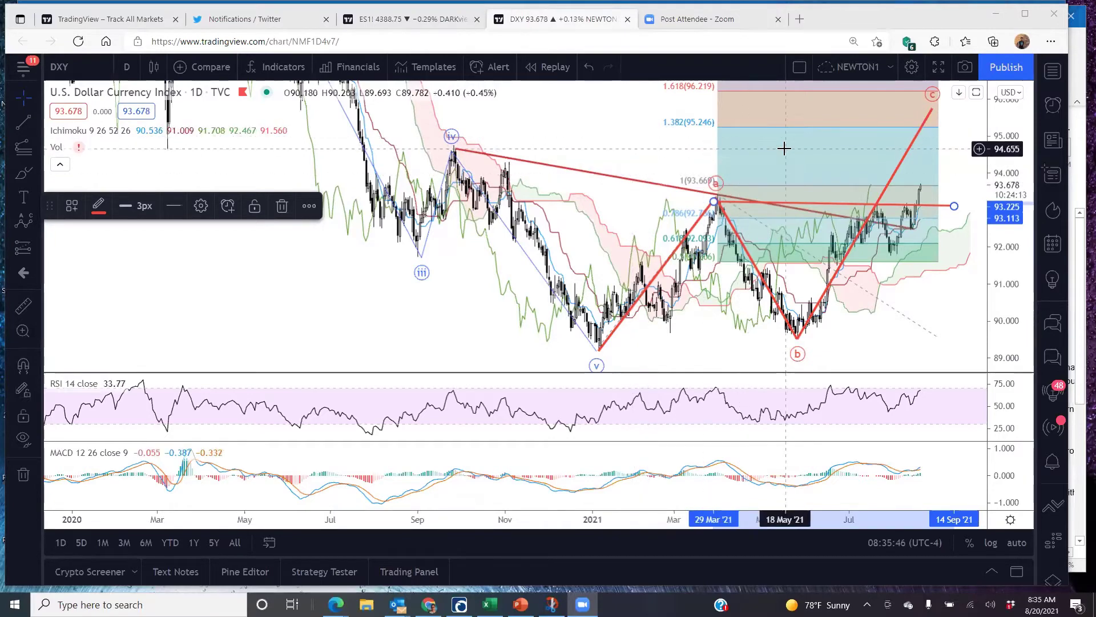
# Deselect the red trendline and zoom the DXY time axis into mid-2020 through 2021.
pyautogui.click(768, 165)
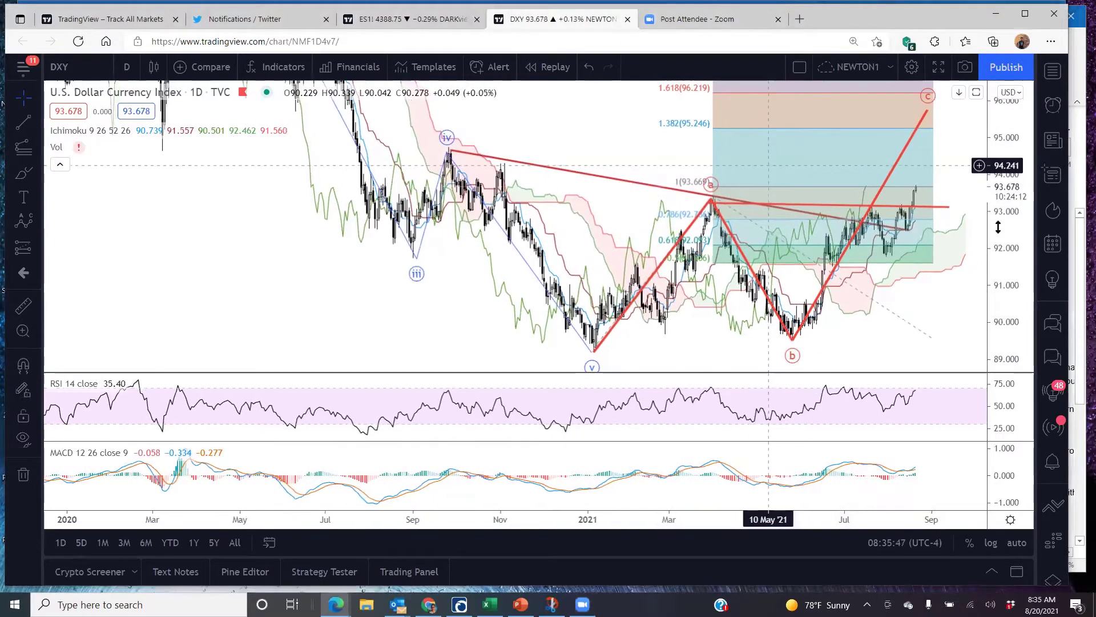
pyautogui.hscroll(2, 984, 289)
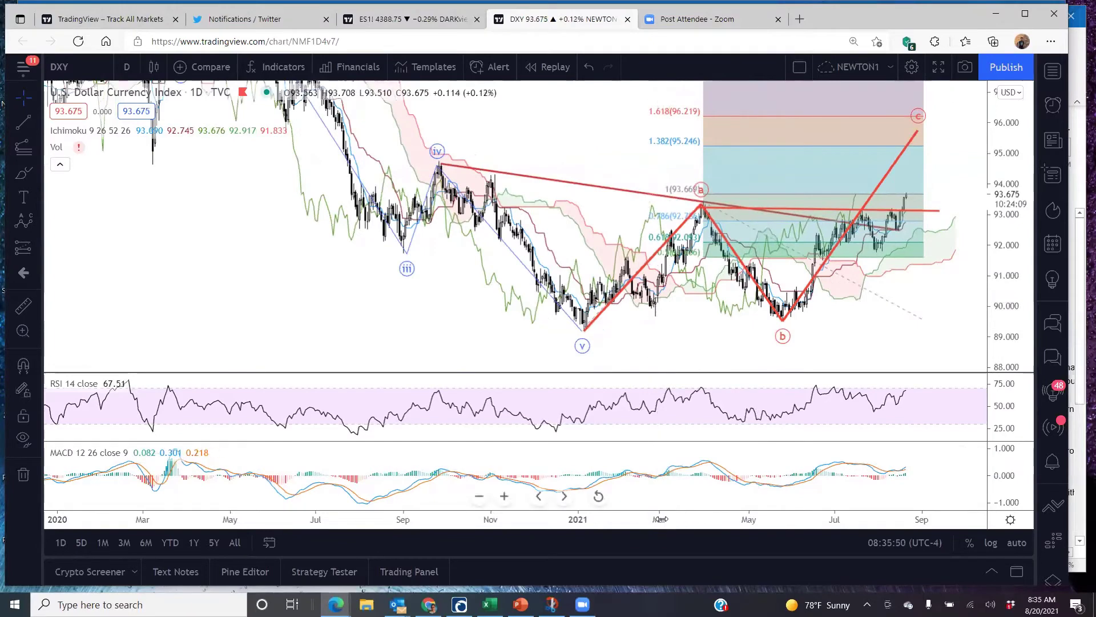
pyautogui.moveTo(651, 514); pyautogui.dragTo(564, 521)
pyautogui.scroll(3, 587, 377)
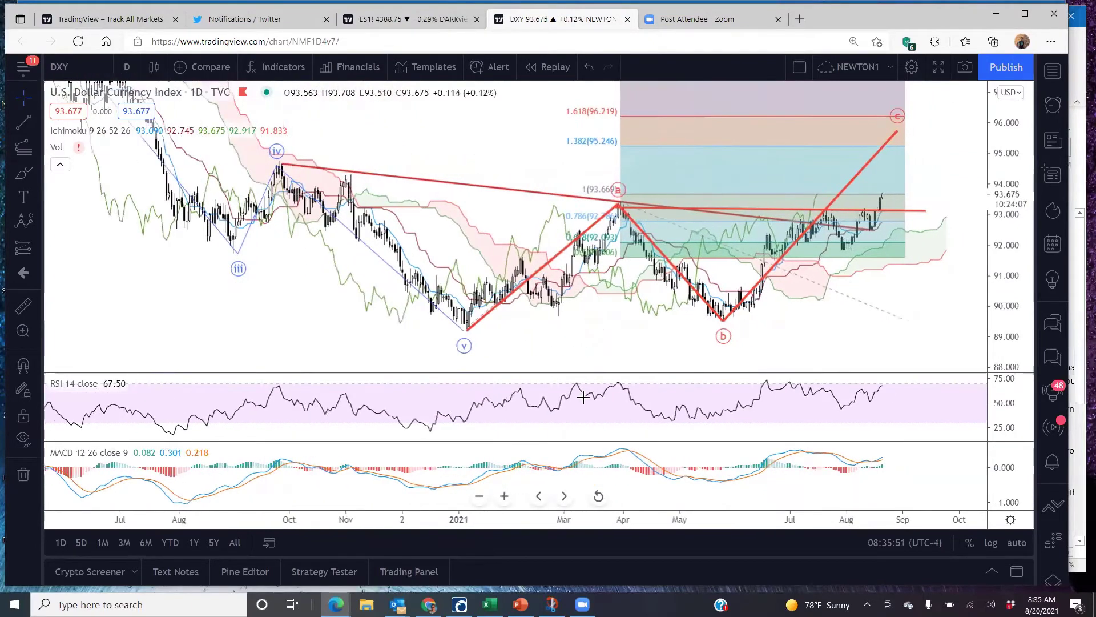
# Drag the pane separators down to enlarge the DXY price and RSI panes.
pyautogui.moveTo(587, 376); pyautogui.dragTo(680, 382)
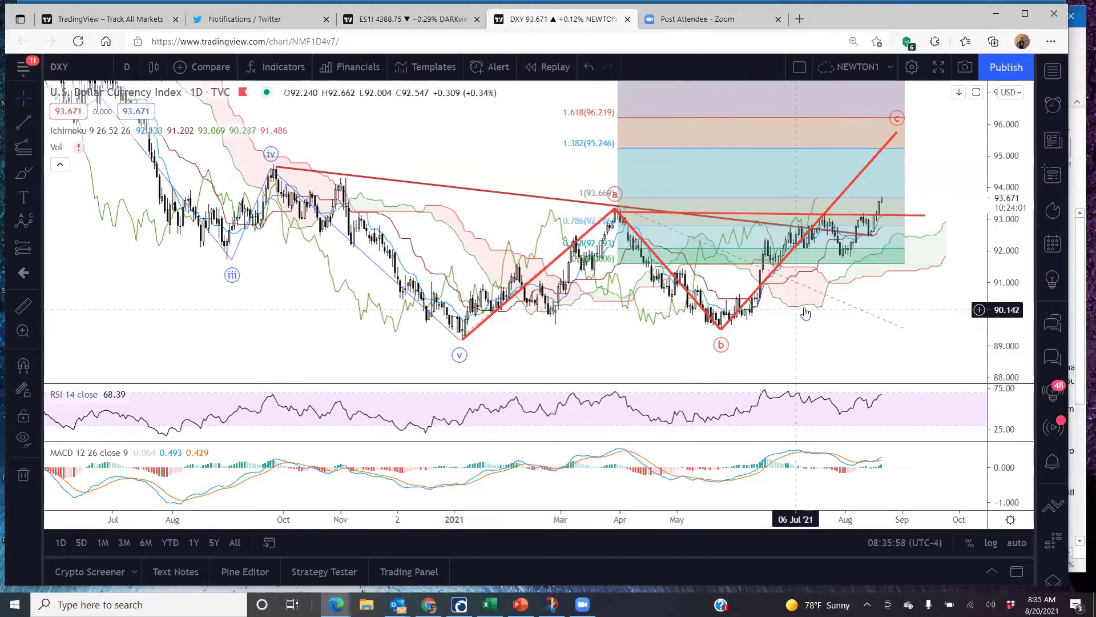
pyautogui.moveTo(787, 333); pyautogui.dragTo(776, 352)
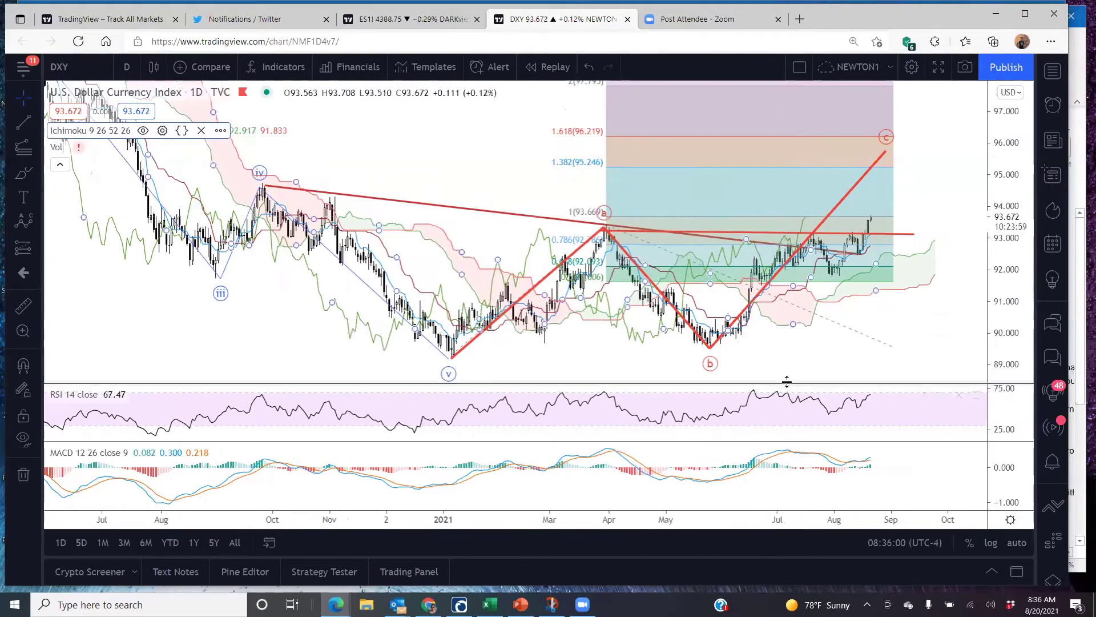
pyautogui.moveTo(789, 392); pyautogui.dragTo(793, 455)
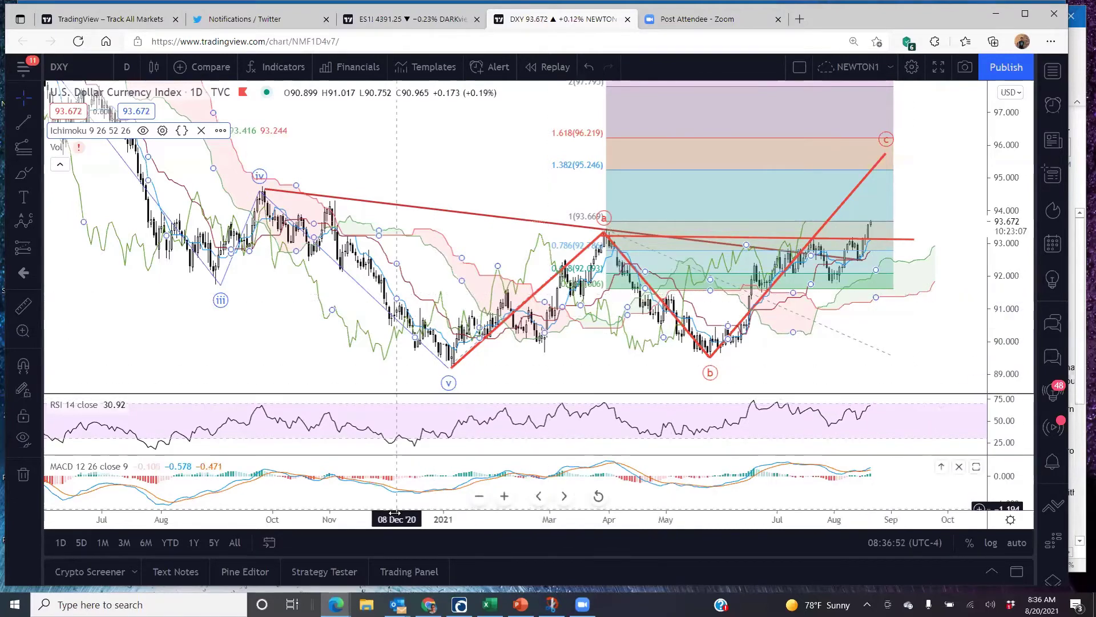
# Zoom and rescale the DXY chart to review its wave pattern and Fibonacci levels.
pyautogui.scroll(-3, 877, 280)
pyautogui.scroll(-5, 878, 281)
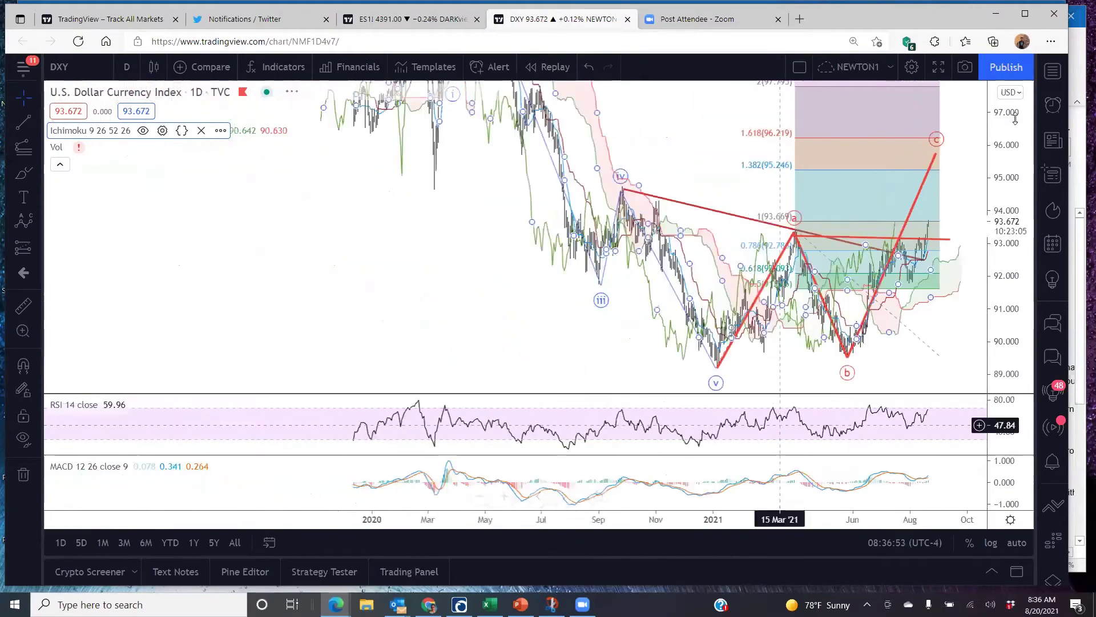
pyautogui.scroll(2, 780, 168)
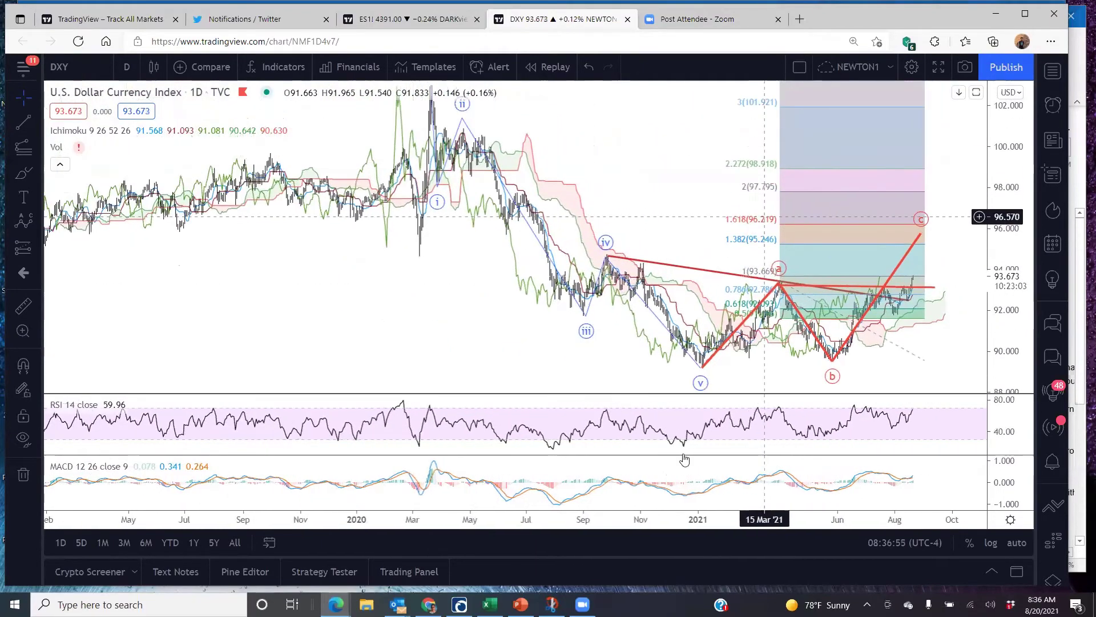
pyautogui.scroll(1, 594, 526)
pyautogui.scroll(4, 777, 264)
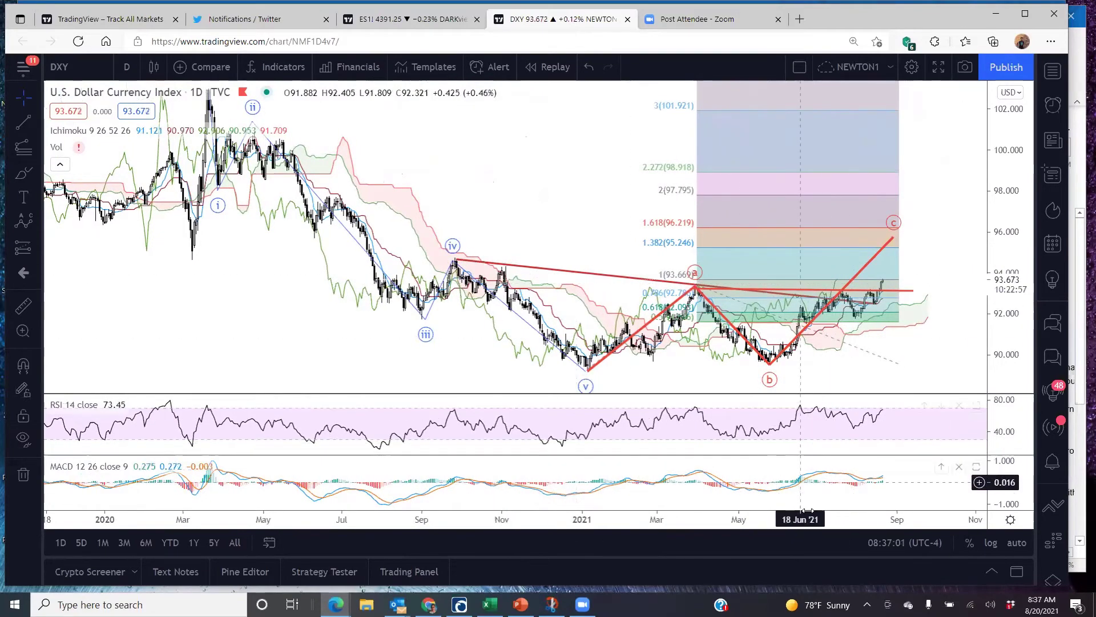
pyautogui.scroll(3, 776, 520)
pyautogui.scroll(2, 772, 521)
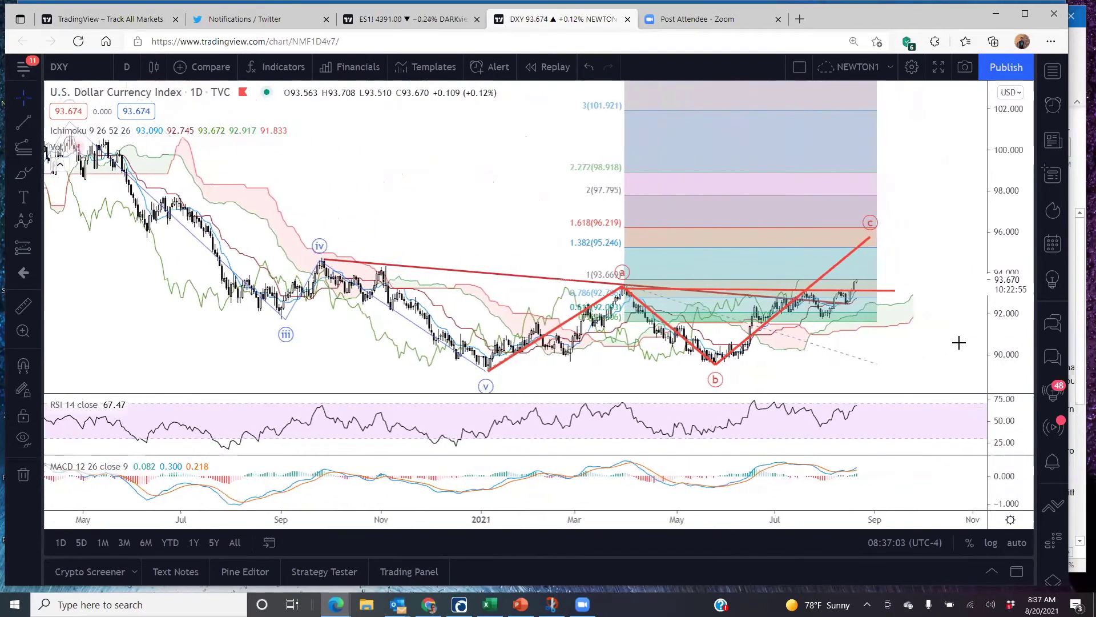
pyautogui.moveTo(925, 322); pyautogui.dragTo(922, 256)
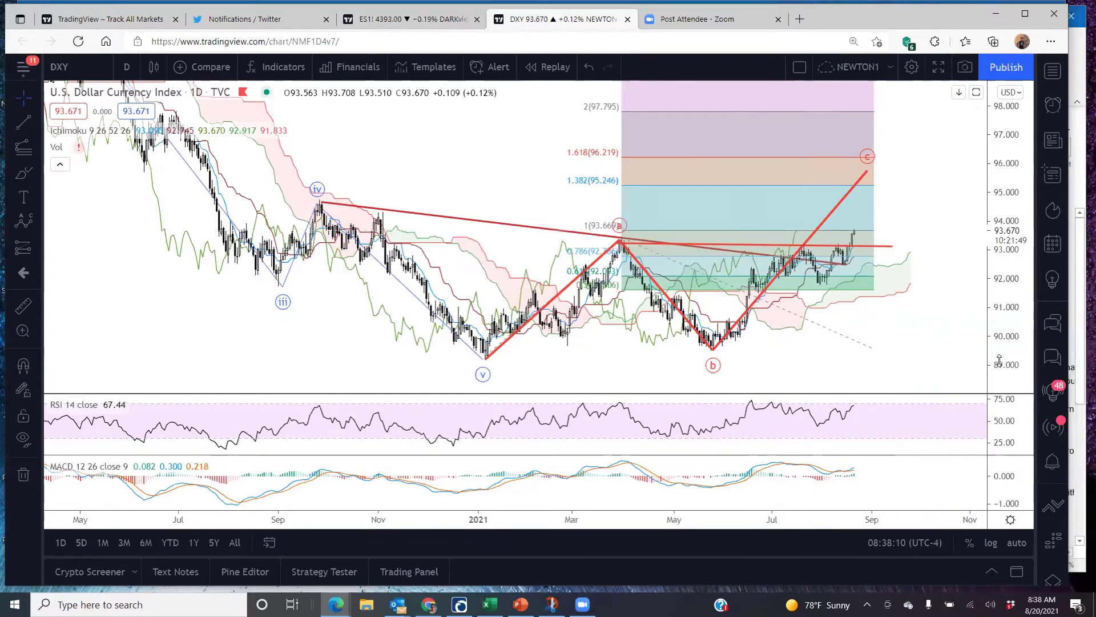
pyautogui.moveTo(1008, 334); pyautogui.dragTo(1009, 315)
pyautogui.moveTo(887, 311); pyautogui.dragTo(856, 316)
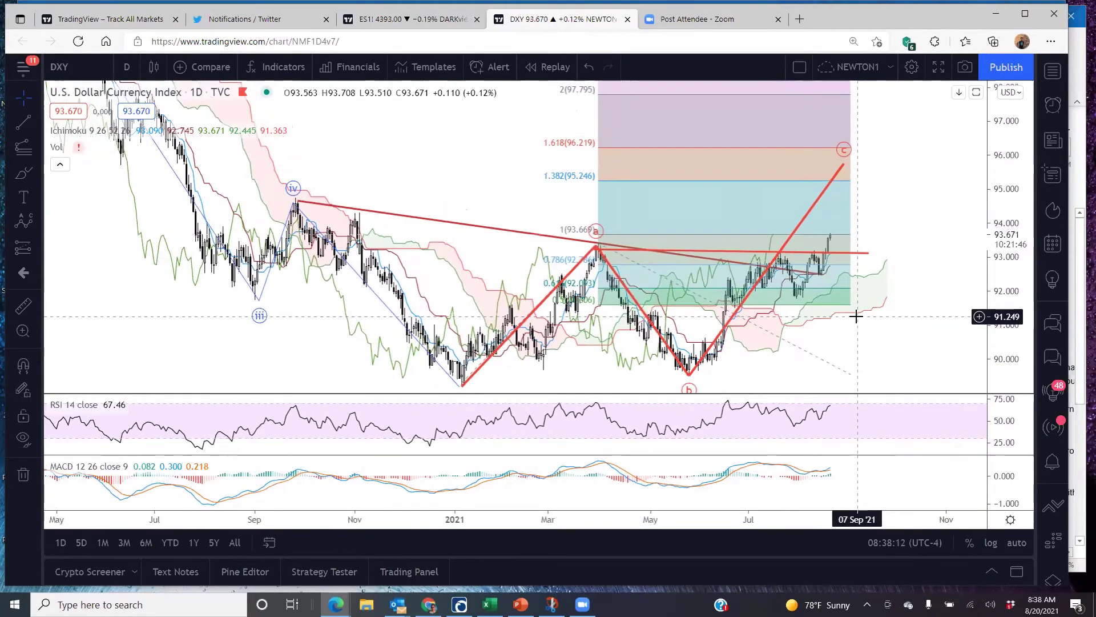
# Switch the chart symbol to EEM, the iShares MSCI Emerging Index Fund.
pyautogui.click(67, 70)
pyautogui.press('BackSpace')
pyautogui.write('Y')
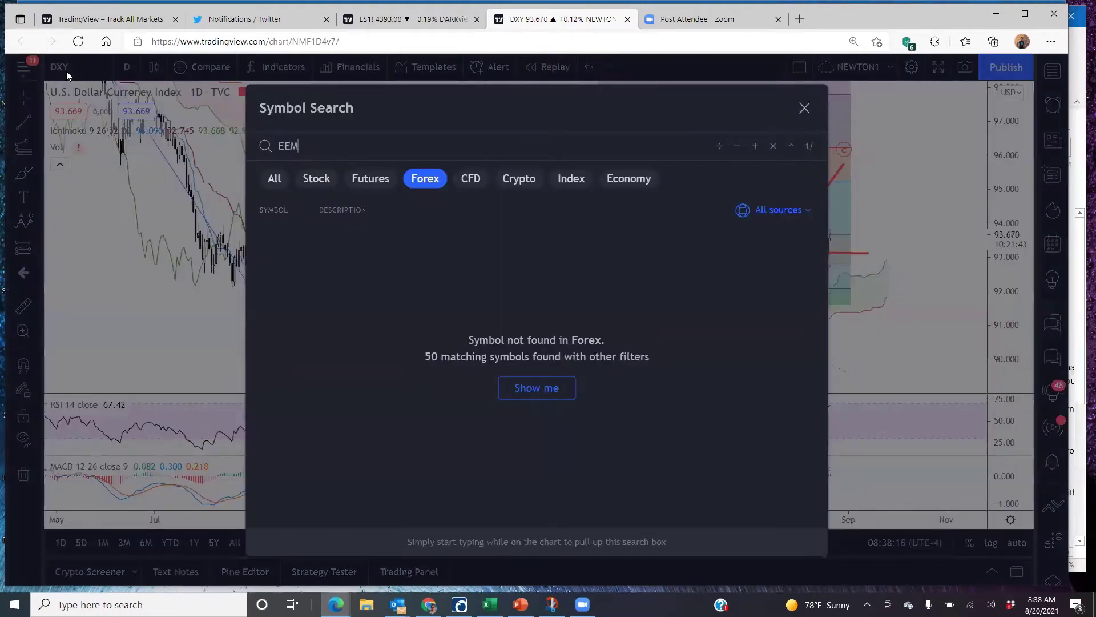
pyautogui.press('Escape')
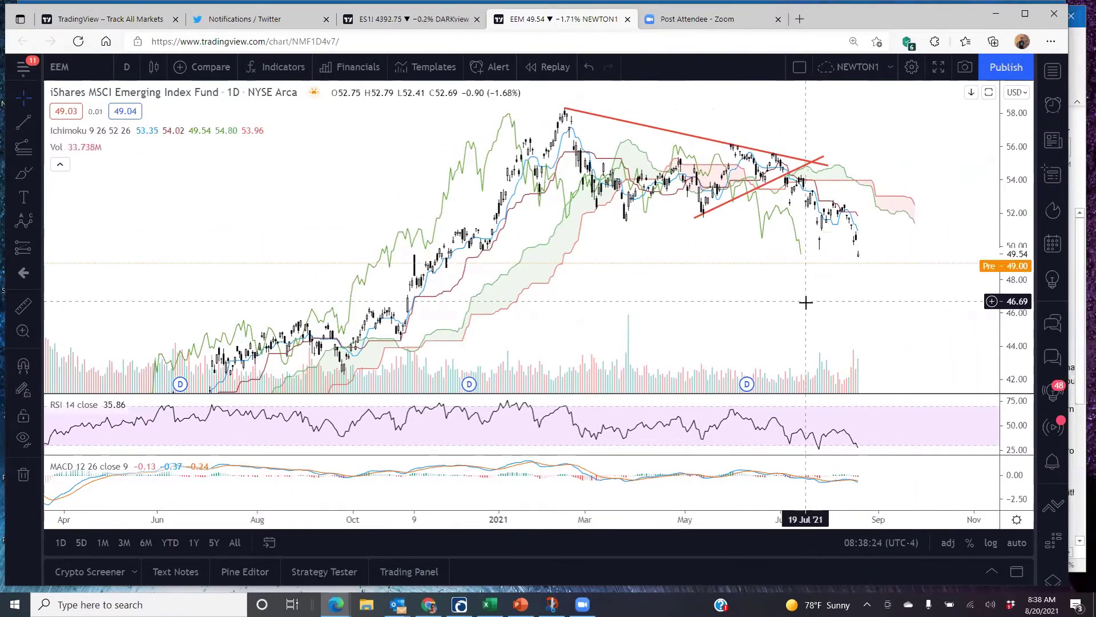
pyautogui.moveTo(802, 310); pyautogui.dragTo(820, 314)
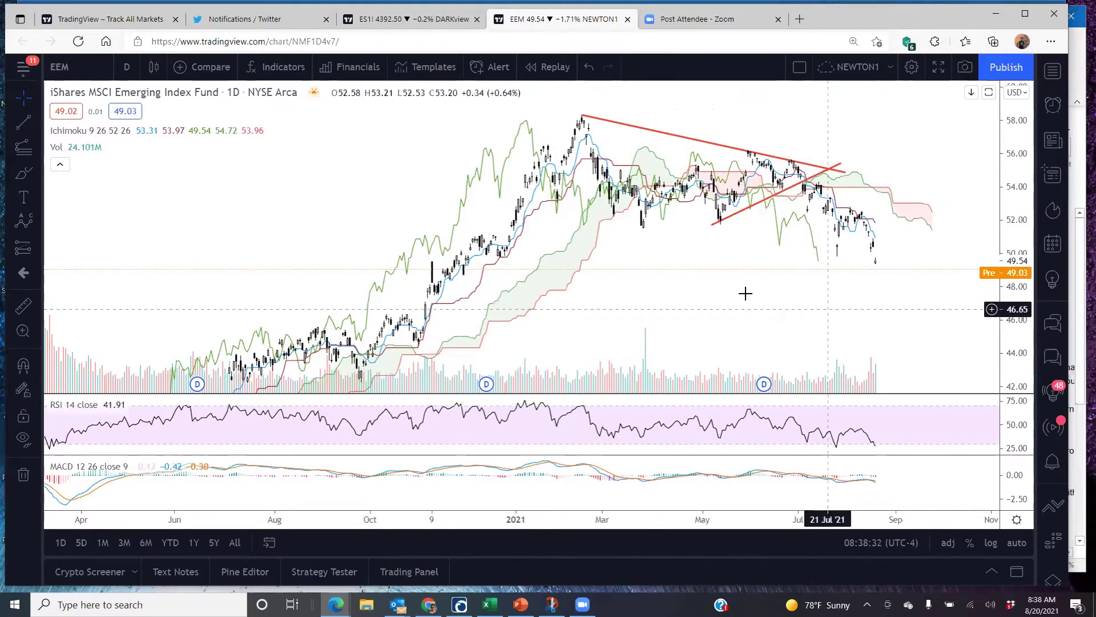
pyautogui.moveTo(650, 293); pyautogui.dragTo(634, 292)
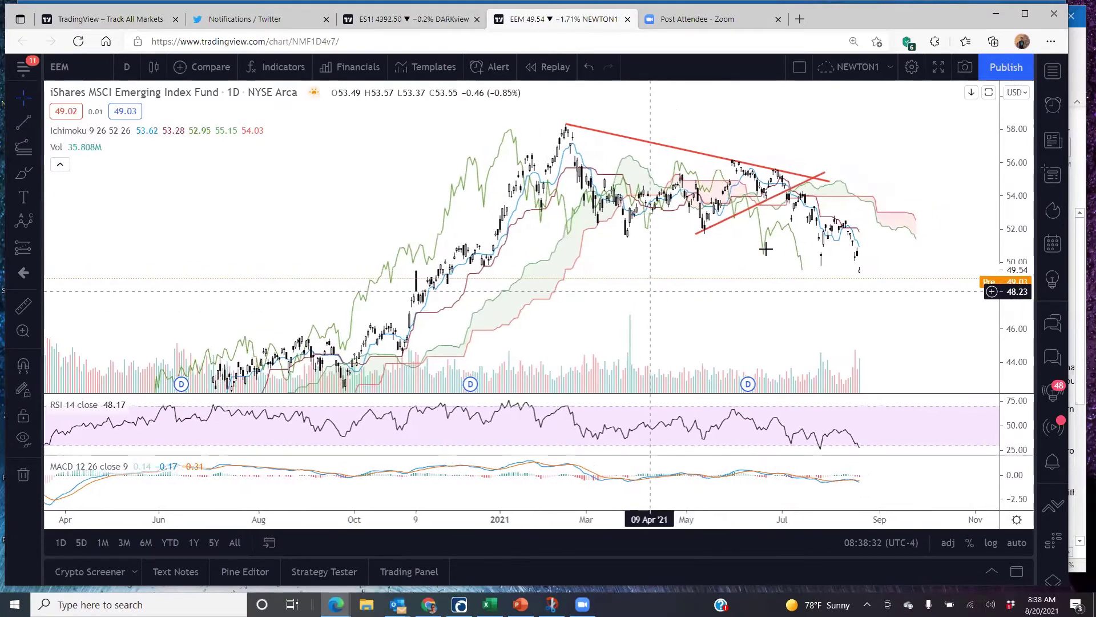
pyautogui.click(1051, 74)
# Chart ES1! and rescale both axes to frame its rising trendline from December onward.
pyautogui.click(932, 120)
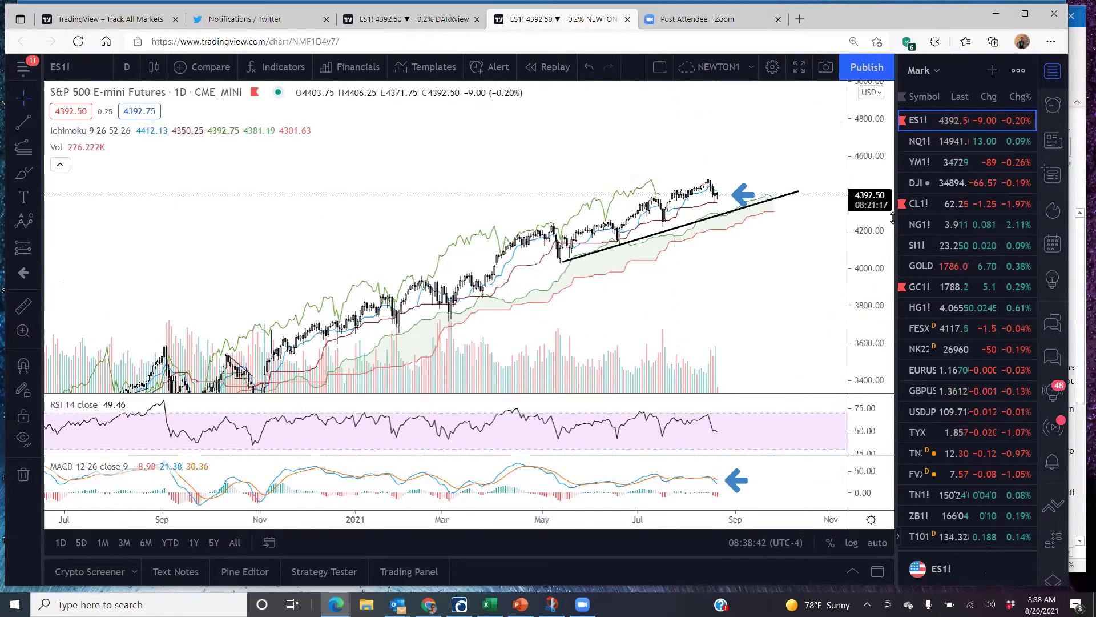
pyautogui.moveTo(868, 328); pyautogui.dragTo(869, 317)
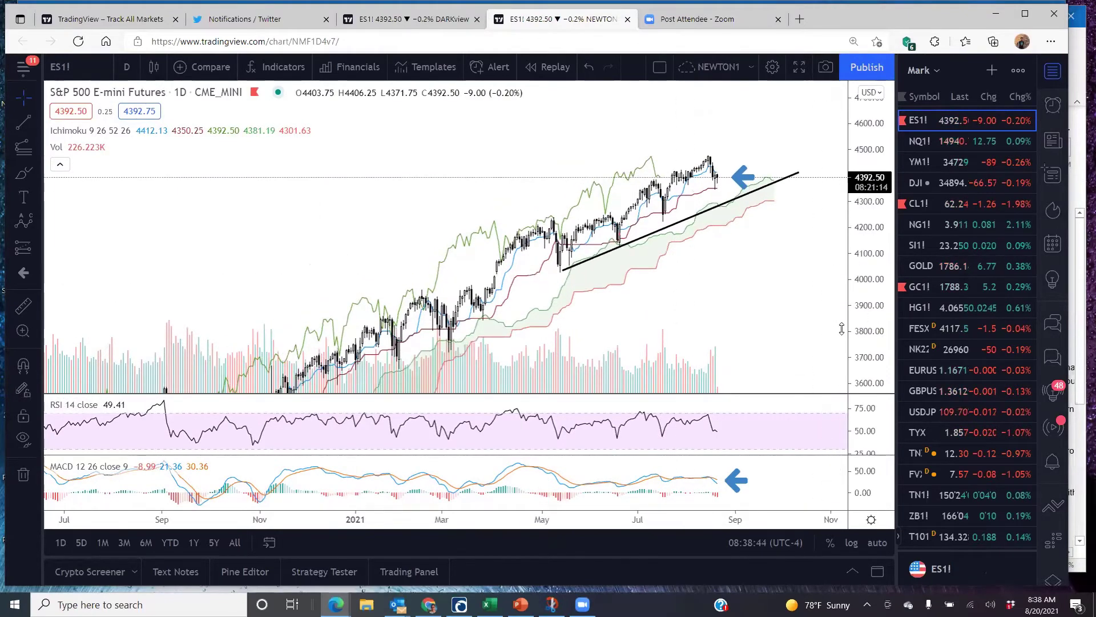
pyautogui.moveTo(758, 325); pyautogui.dragTo(757, 306)
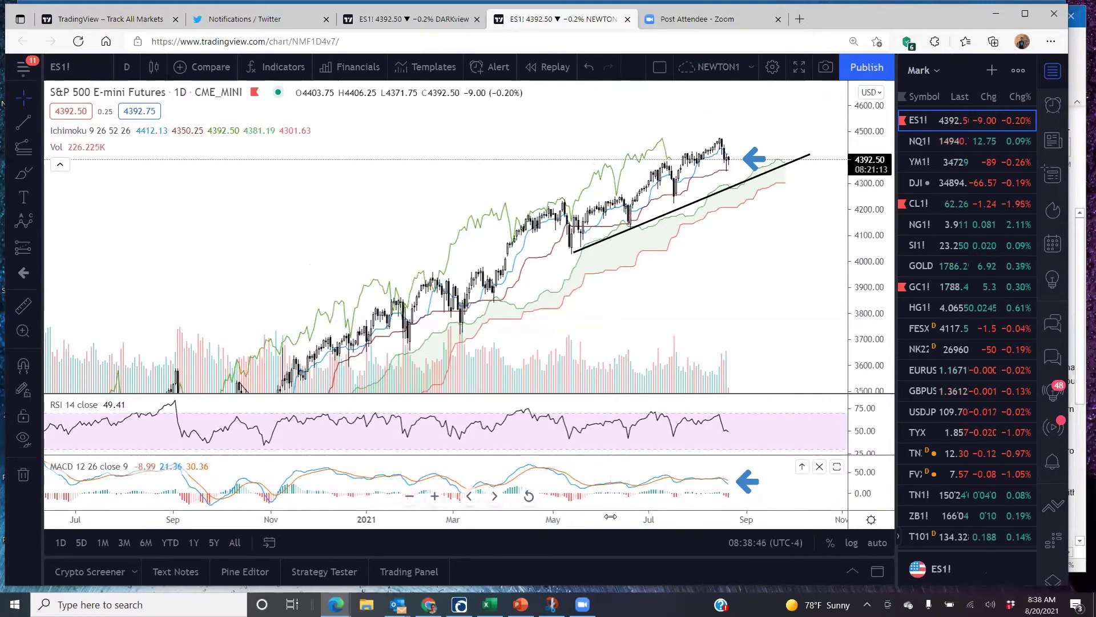
pyautogui.moveTo(604, 517); pyautogui.dragTo(561, 460)
pyautogui.moveTo(651, 310); pyautogui.dragTo(694, 324)
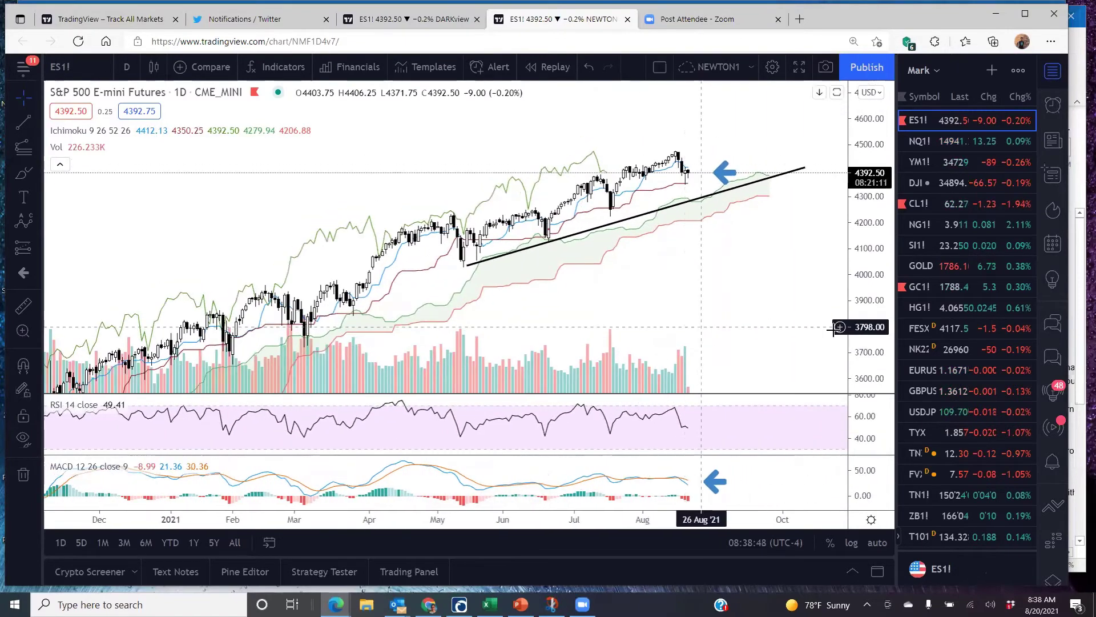
pyautogui.moveTo(857, 344); pyautogui.dragTo(865, 309)
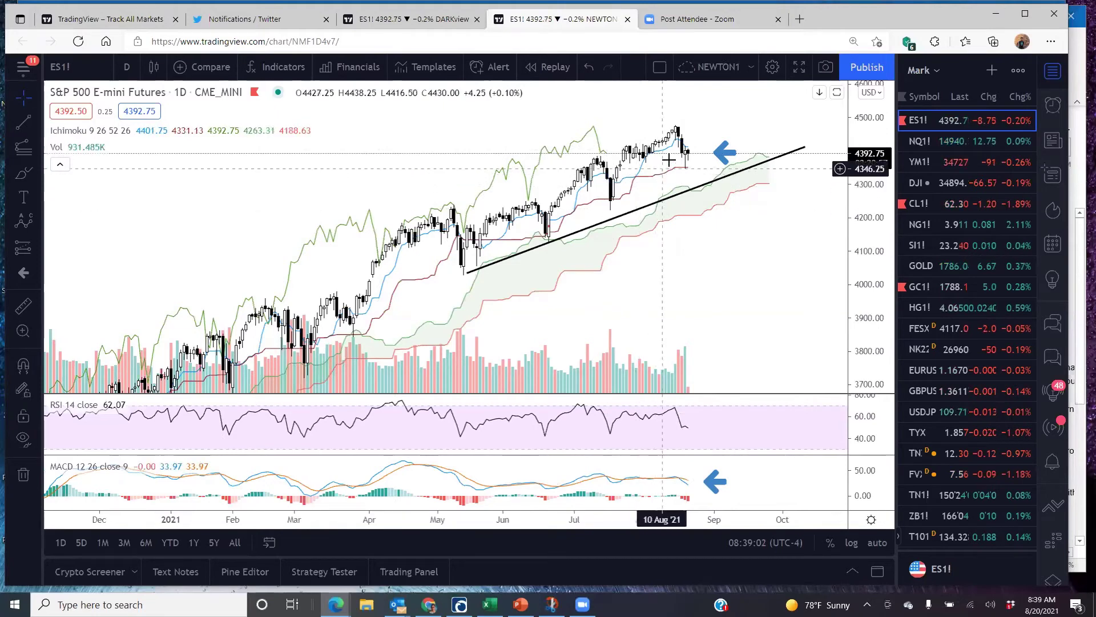
pyautogui.click(126, 66)
pyautogui.click(156, 269)
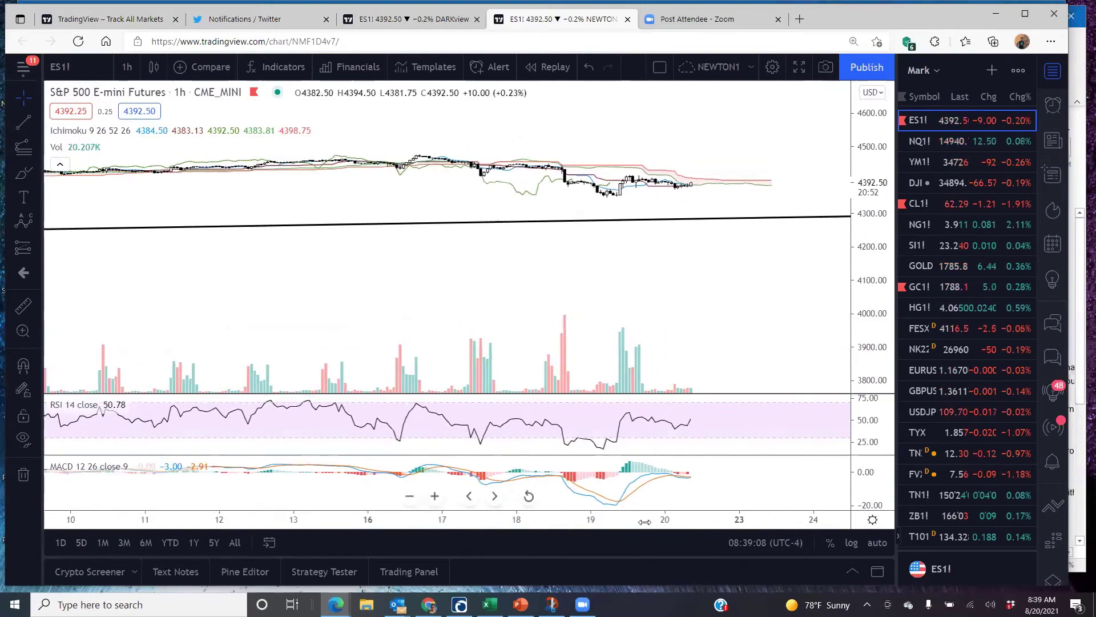
pyautogui.scroll(-5, 631, 496)
pyautogui.moveTo(861, 245); pyautogui.dragTo(726, 301)
pyautogui.moveTo(734, 382); pyautogui.dragTo(734, 412)
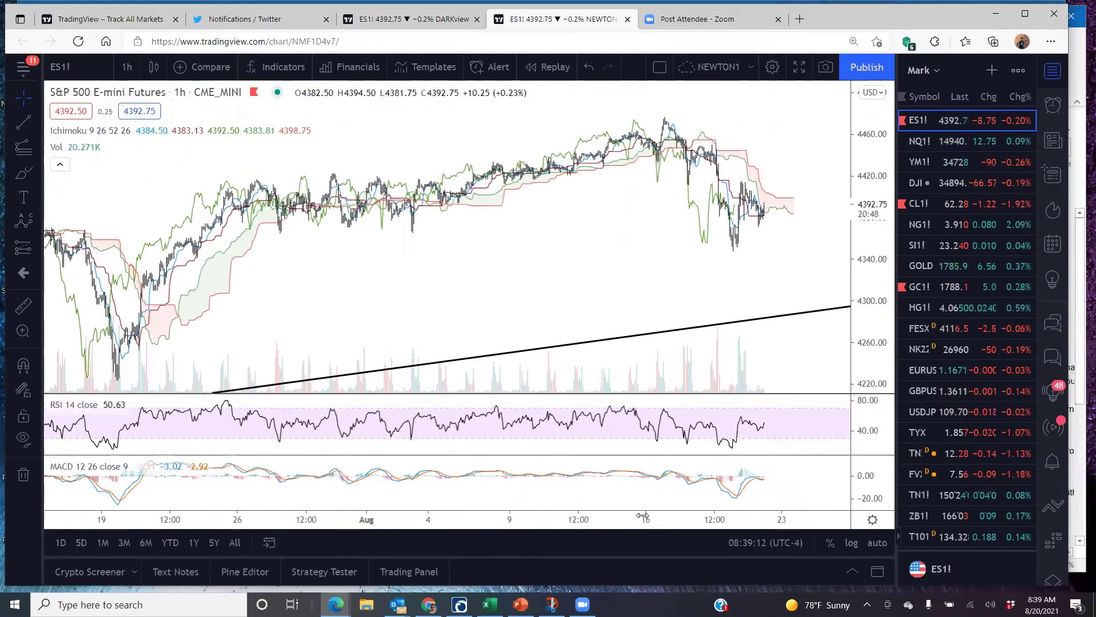
pyautogui.scroll(3, 492, 518)
pyautogui.scroll(2, 492, 519)
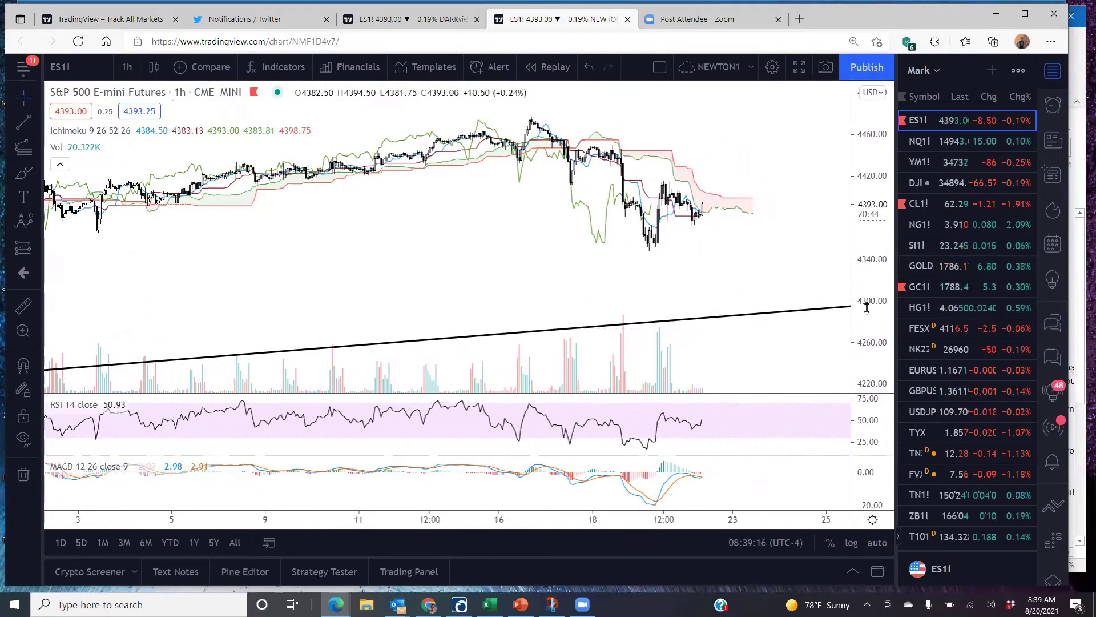
pyautogui.moveTo(873, 291); pyautogui.dragTo(777, 305)
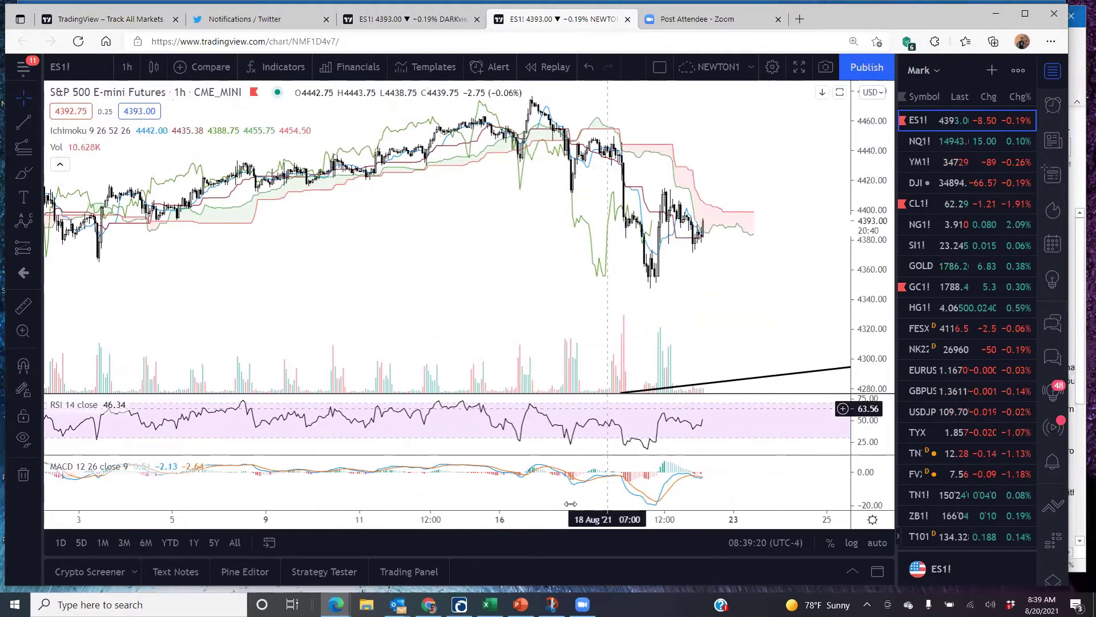
pyautogui.scroll(2, 542, 511)
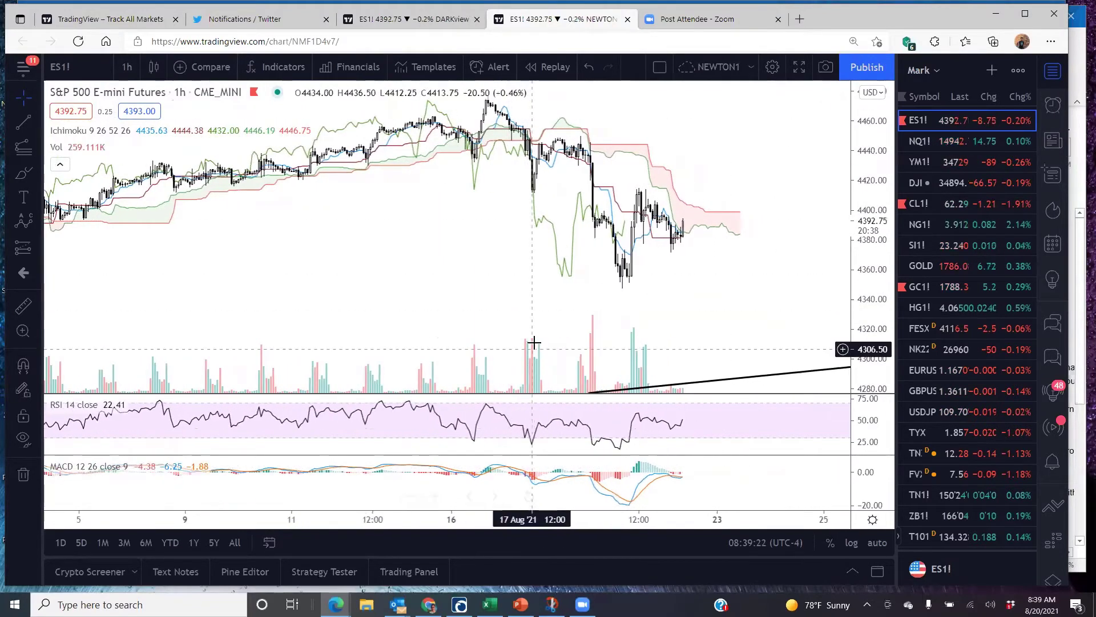
pyautogui.moveTo(534, 342); pyautogui.dragTo(574, 351)
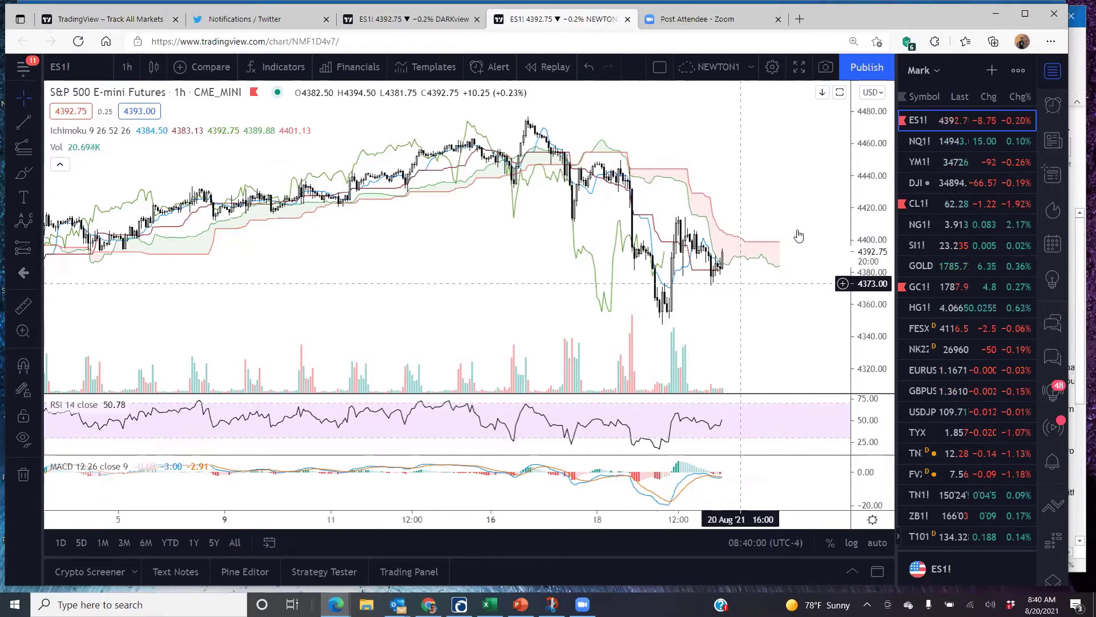
# Load the SECTORS watchlist, then INDICES, and chart the Value Line Geometric Index.
pyautogui.click(911, 73)
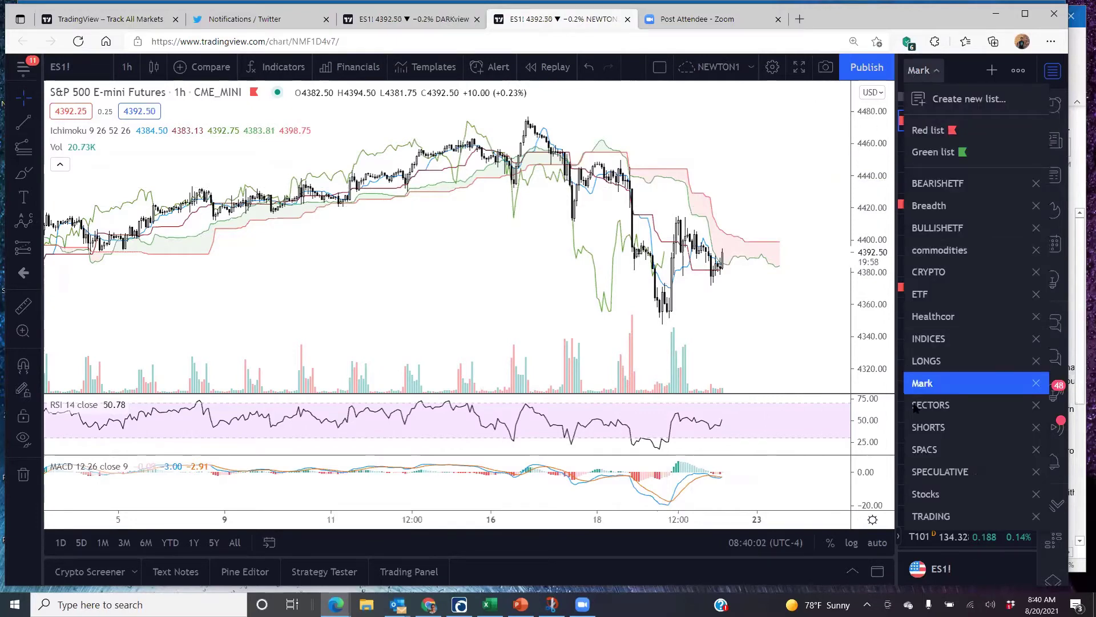
pyautogui.click(926, 406)
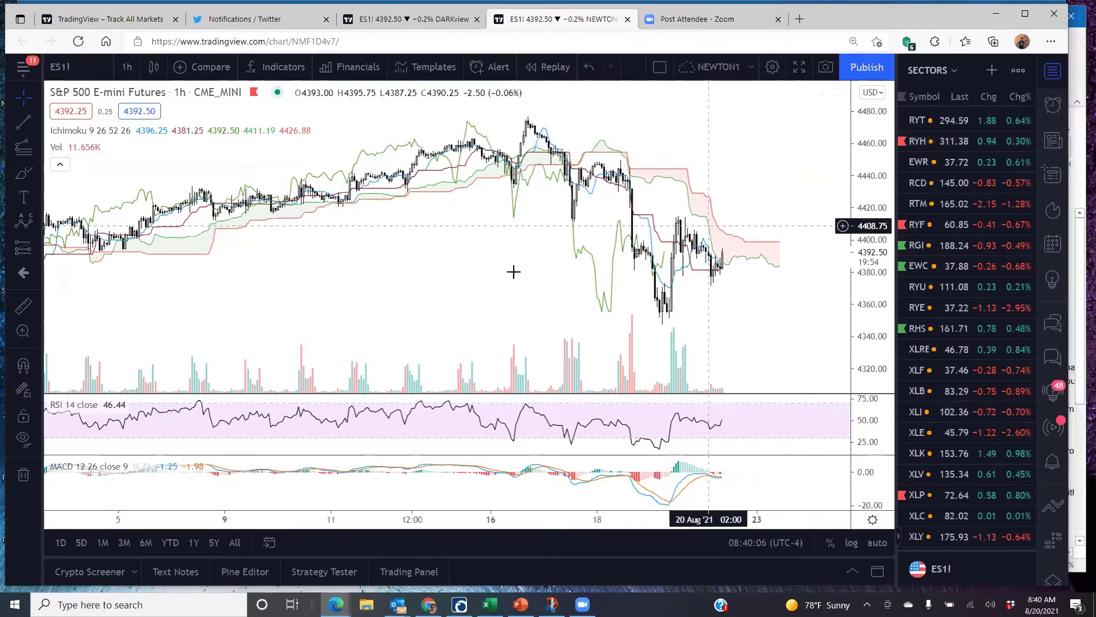
pyautogui.moveTo(514, 271); pyautogui.dragTo(564, 285)
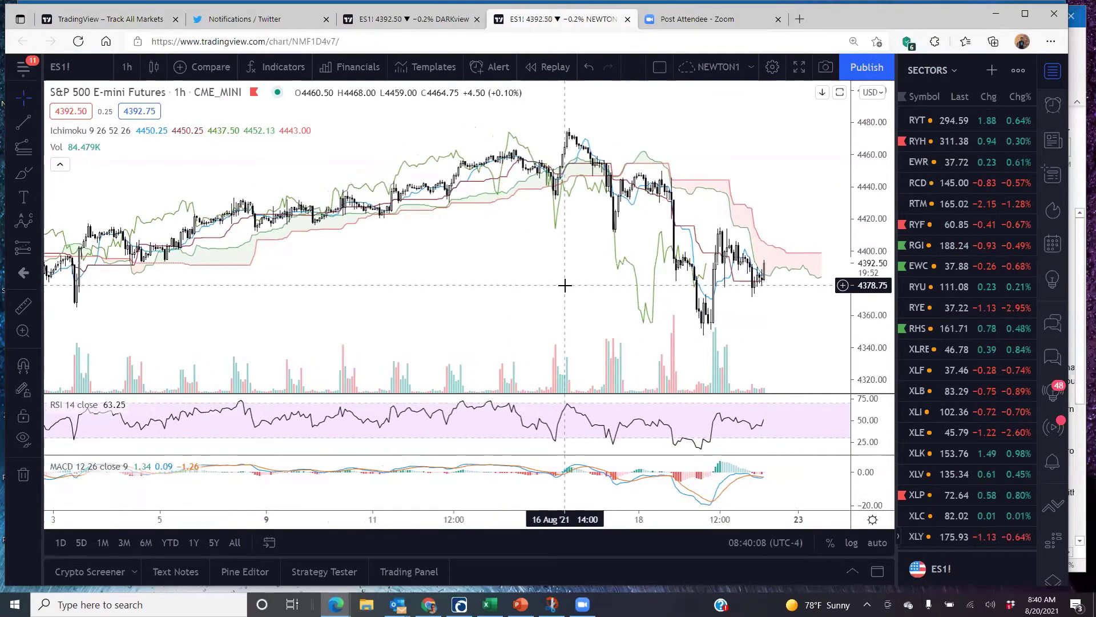
pyautogui.click(911, 72)
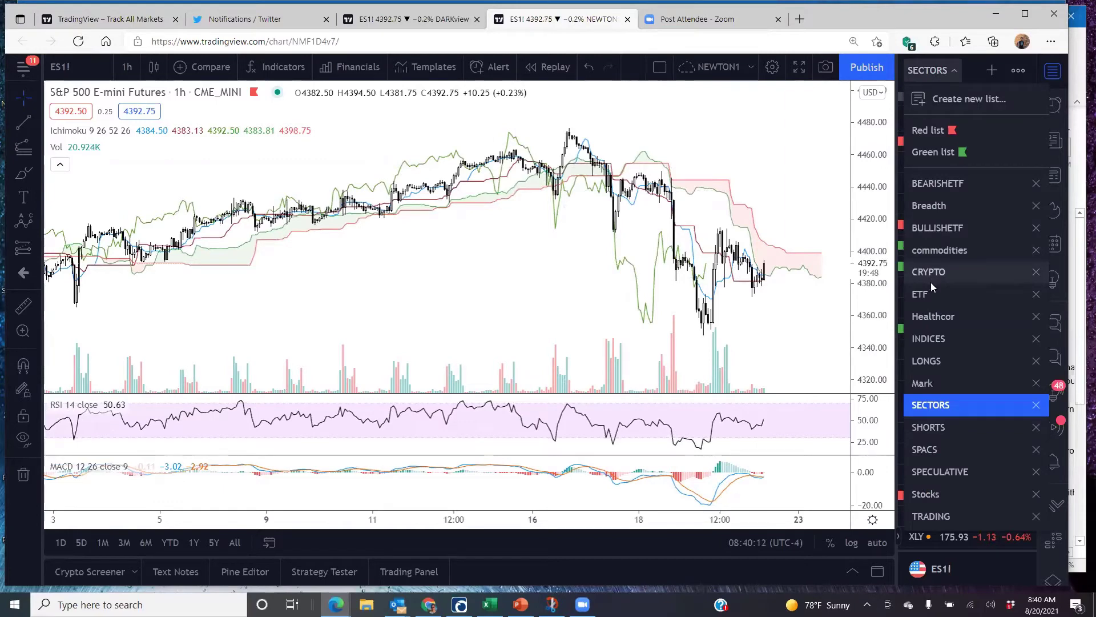
pyautogui.click(928, 338)
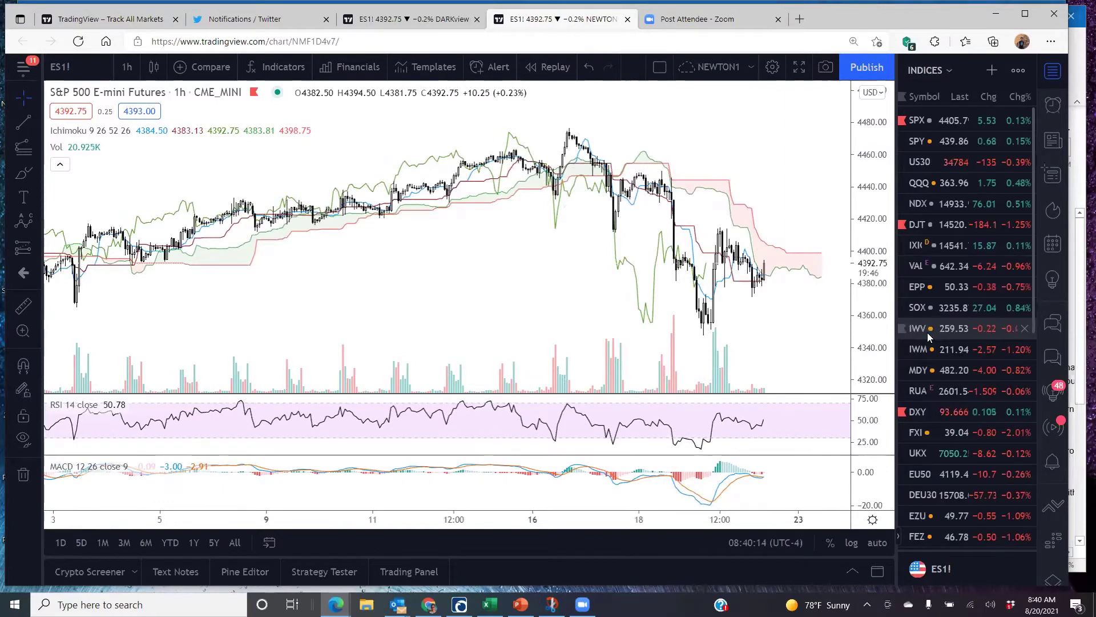
pyautogui.click(929, 269)
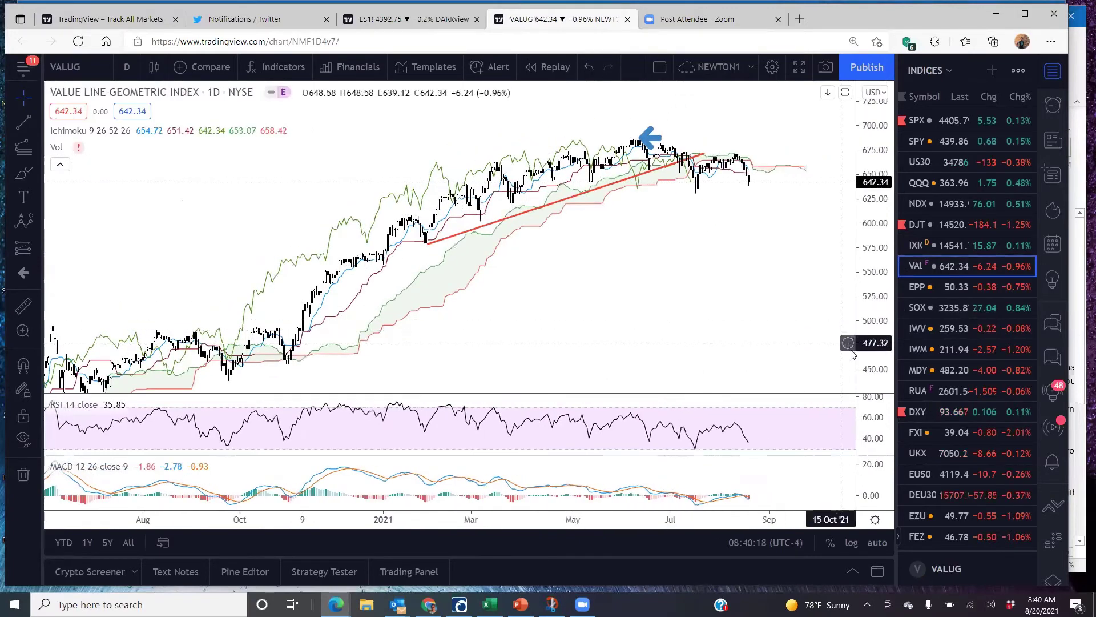
# Move the blue arrow onto the July highs and rescale the VALUG chart around recent months.
pyautogui.moveTo(726, 311); pyautogui.dragTo(651, 359)
pyautogui.moveTo(573, 153); pyautogui.dragTo(595, 158)
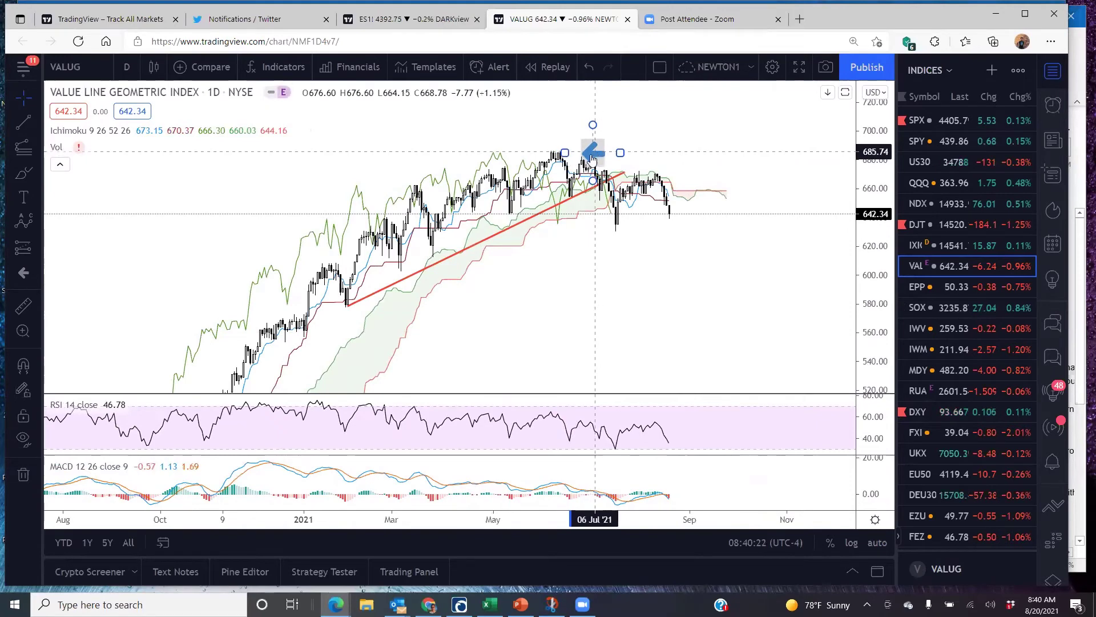
pyautogui.click(557, 170)
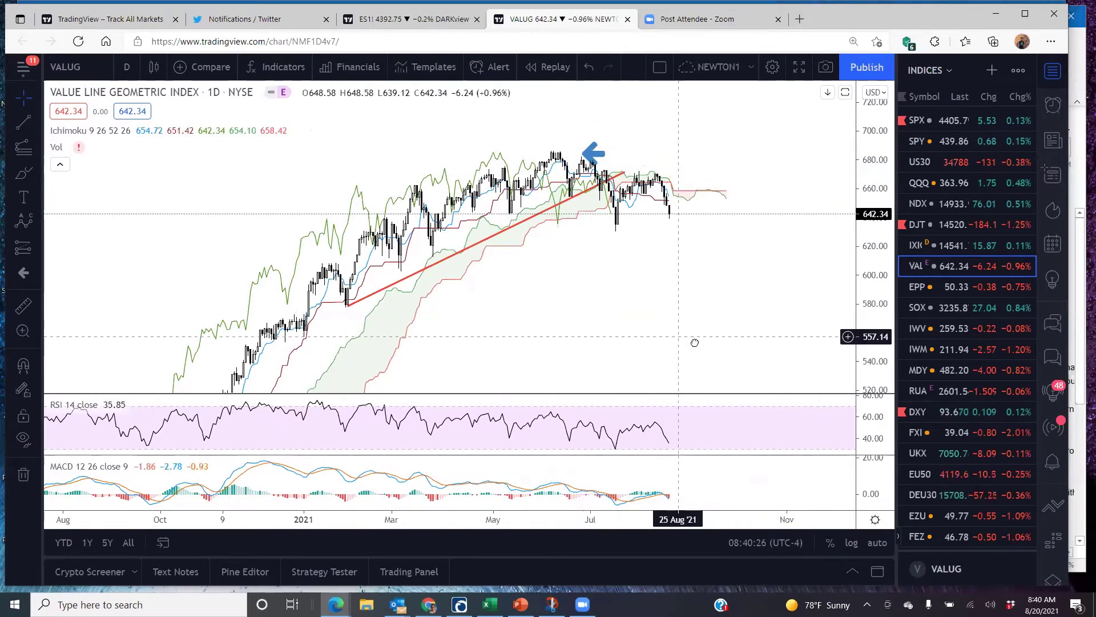
pyautogui.moveTo(790, 332); pyautogui.dragTo(864, 296)
pyautogui.moveTo(738, 294); pyautogui.dragTo(792, 301)
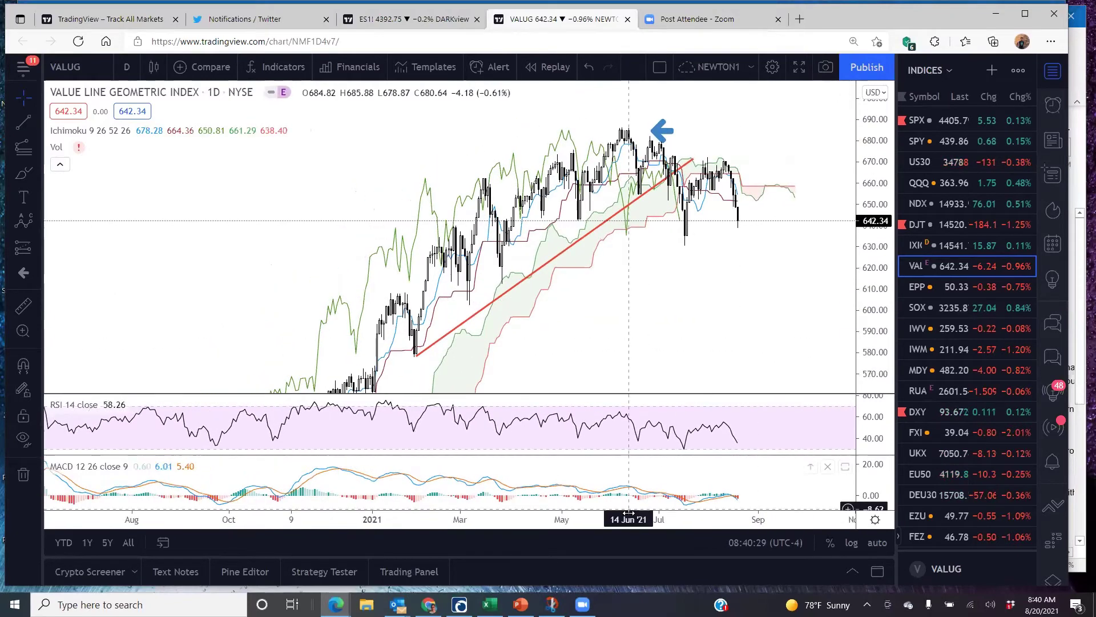
pyautogui.moveTo(608, 514); pyautogui.dragTo(623, 356)
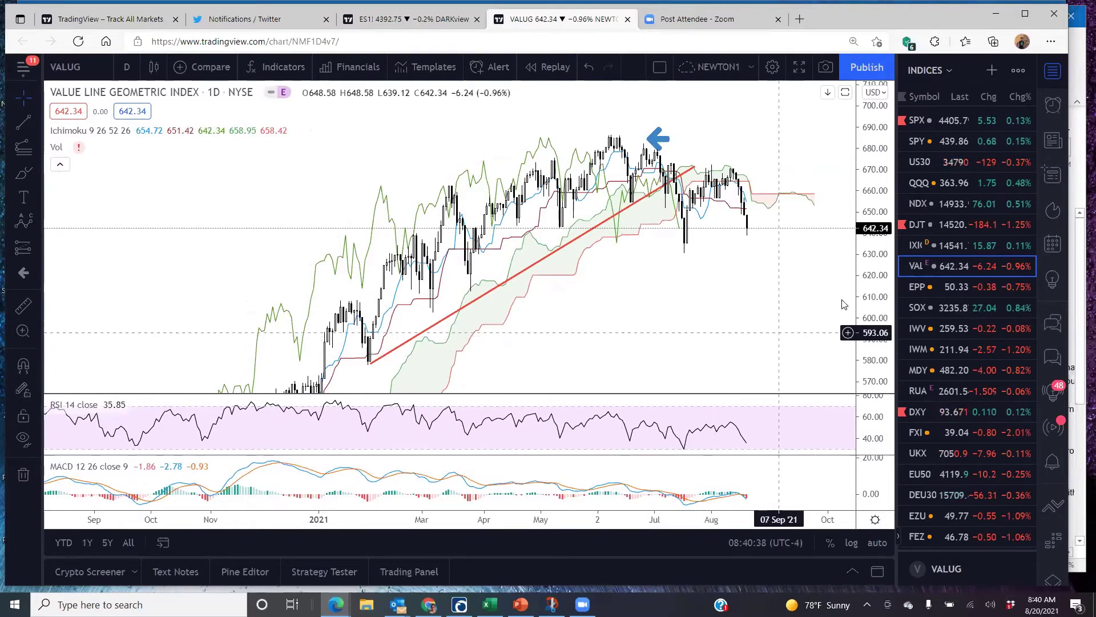
# Chart DJT, compress its price scale, and extend the falling red trendline to the right.
pyautogui.click(932, 225)
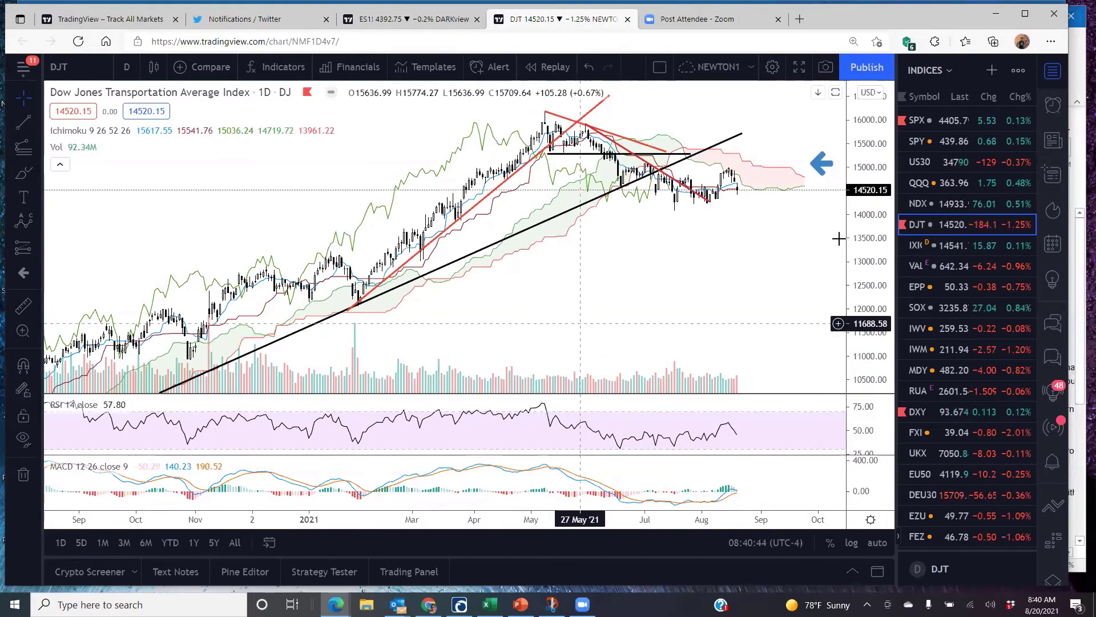
pyautogui.moveTo(859, 223); pyautogui.dragTo(748, 300)
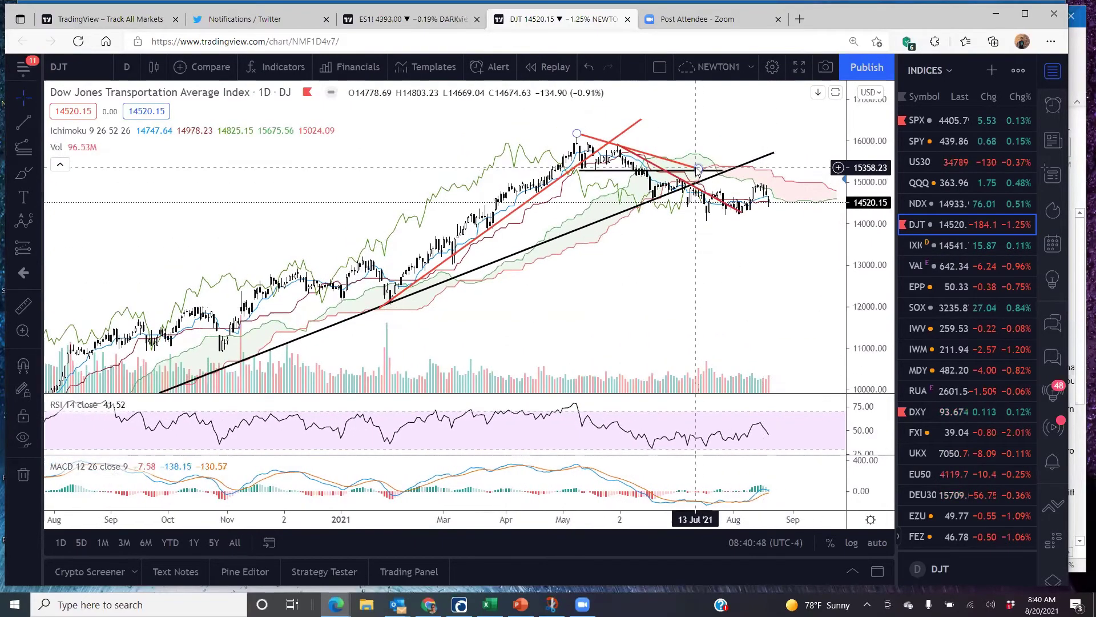
pyautogui.moveTo(700, 167); pyautogui.dragTo(804, 198)
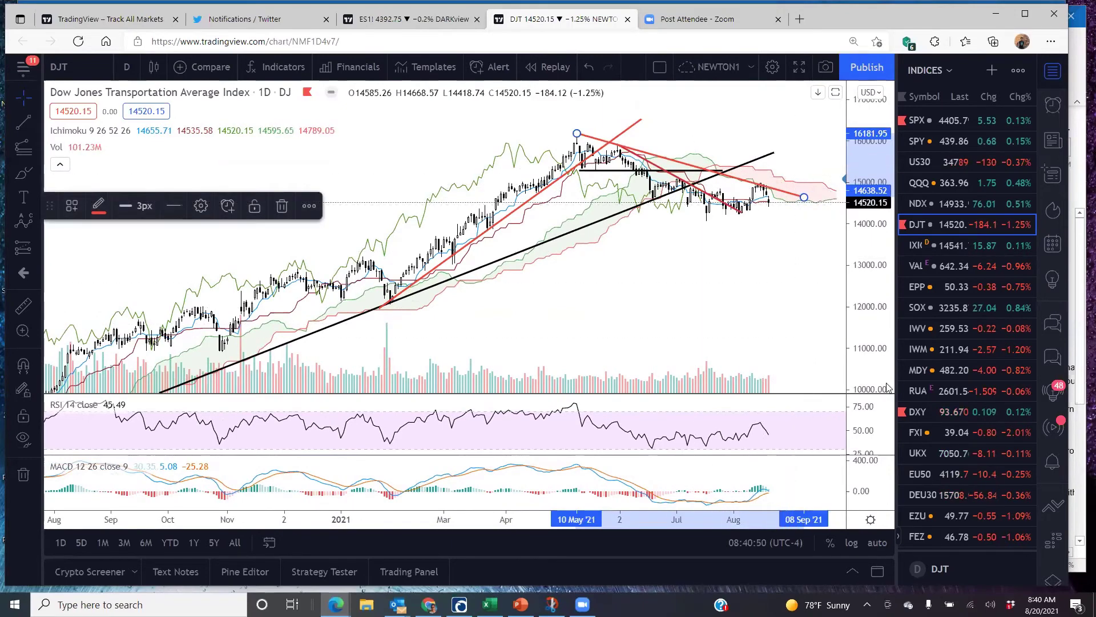
pyautogui.click(925, 309)
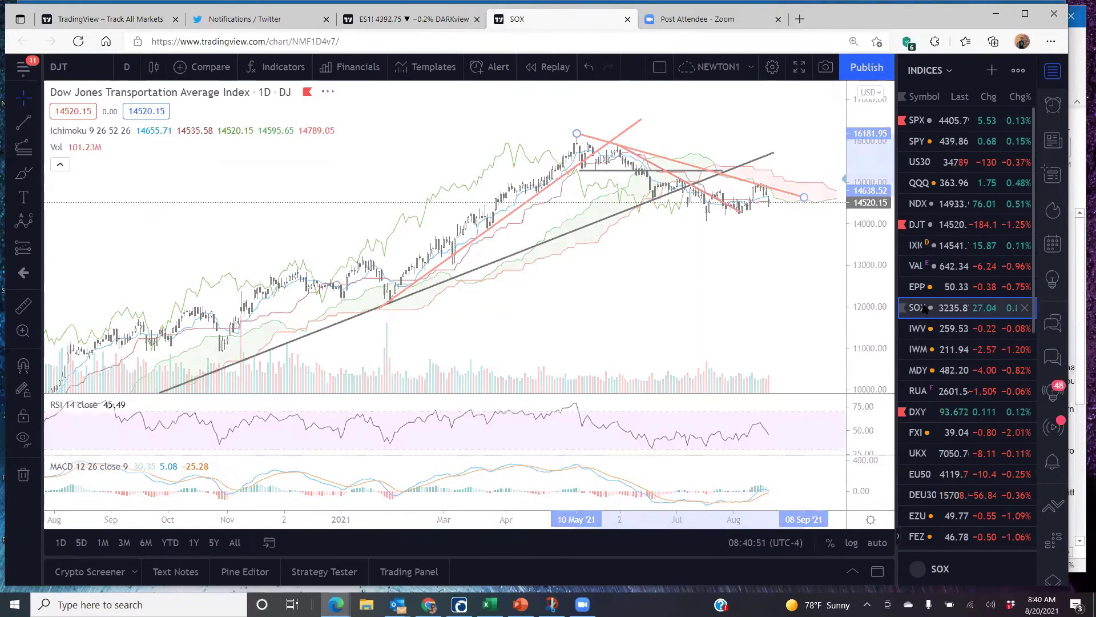
# Pan the SOX chart to frame recent months around its red wedge trendlines.
pyautogui.moveTo(719, 304); pyautogui.dragTo(689, 324)
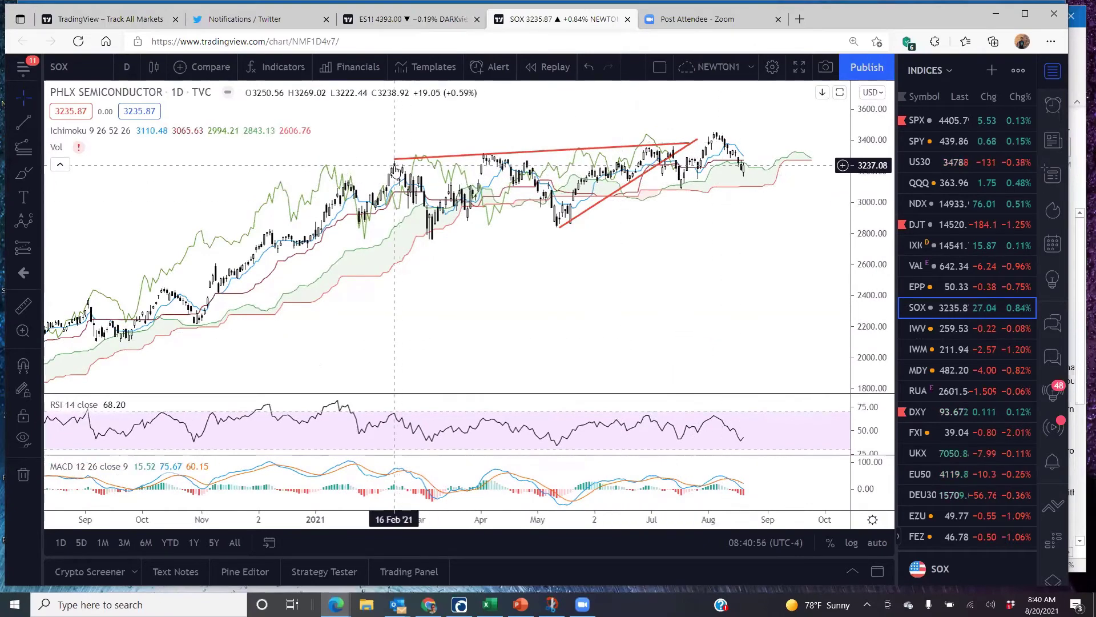
pyautogui.moveTo(563, 264); pyautogui.dragTo(560, 270)
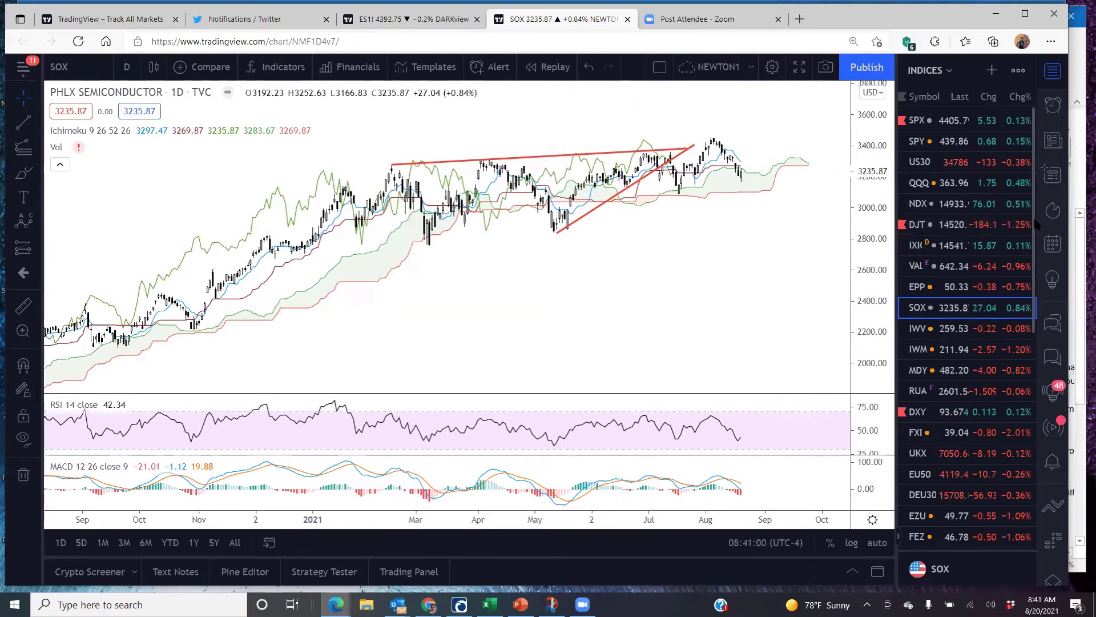
# Chart SPX, then IWM, and move the blue arrow down beside the latest price drop.
pyautogui.click(922, 121)
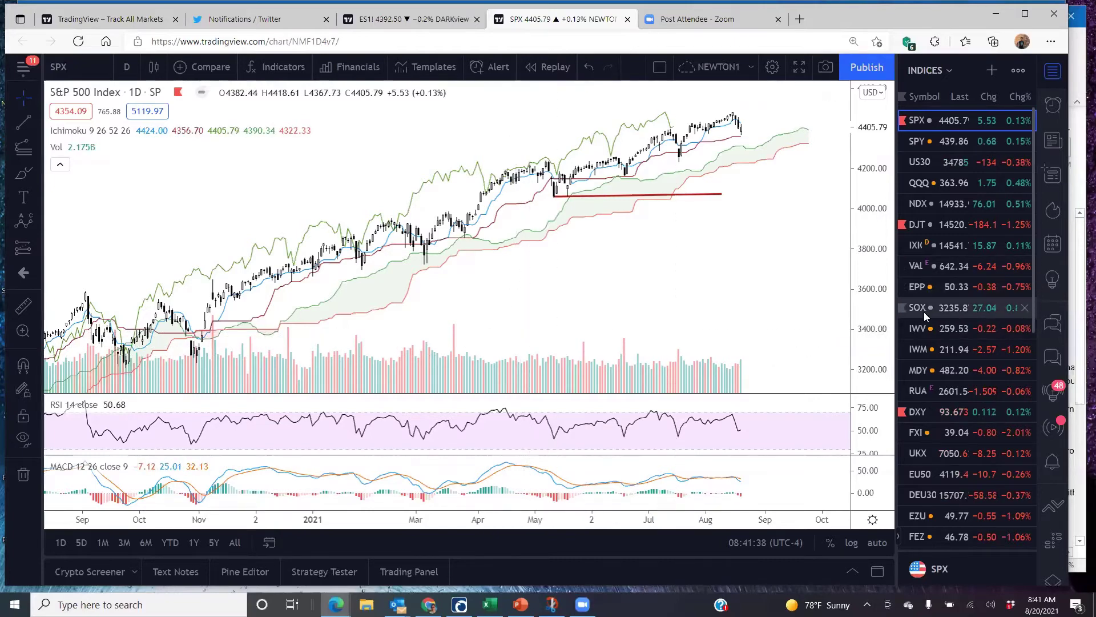
pyautogui.click(915, 350)
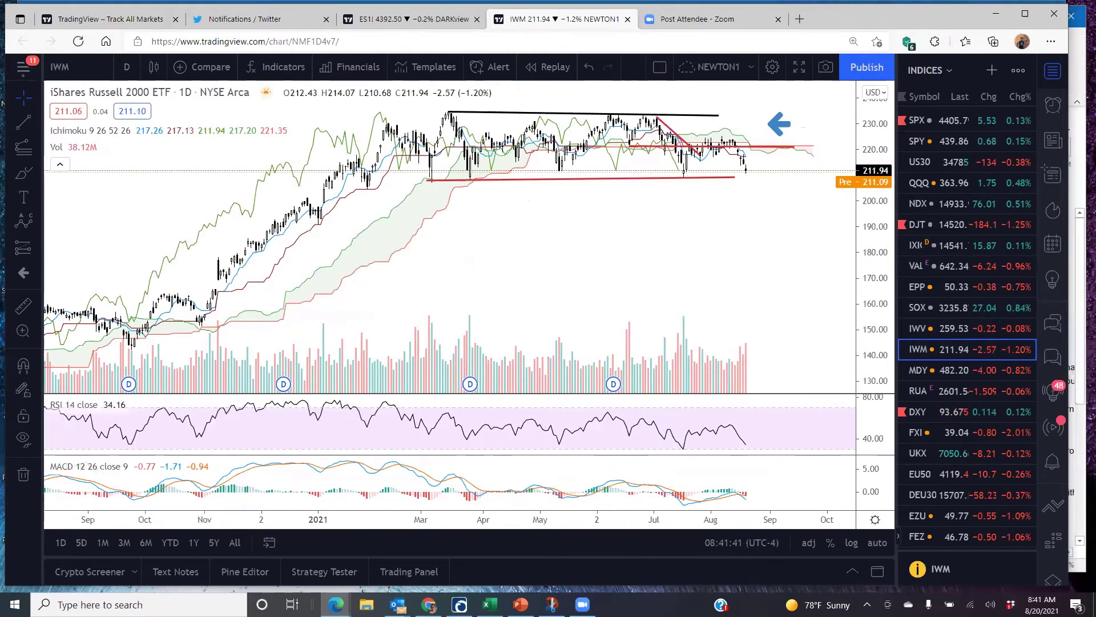
pyautogui.moveTo(867, 286); pyautogui.dragTo(793, 283)
pyautogui.moveTo(761, 156); pyautogui.dragTo(758, 217)
pyautogui.click(718, 270)
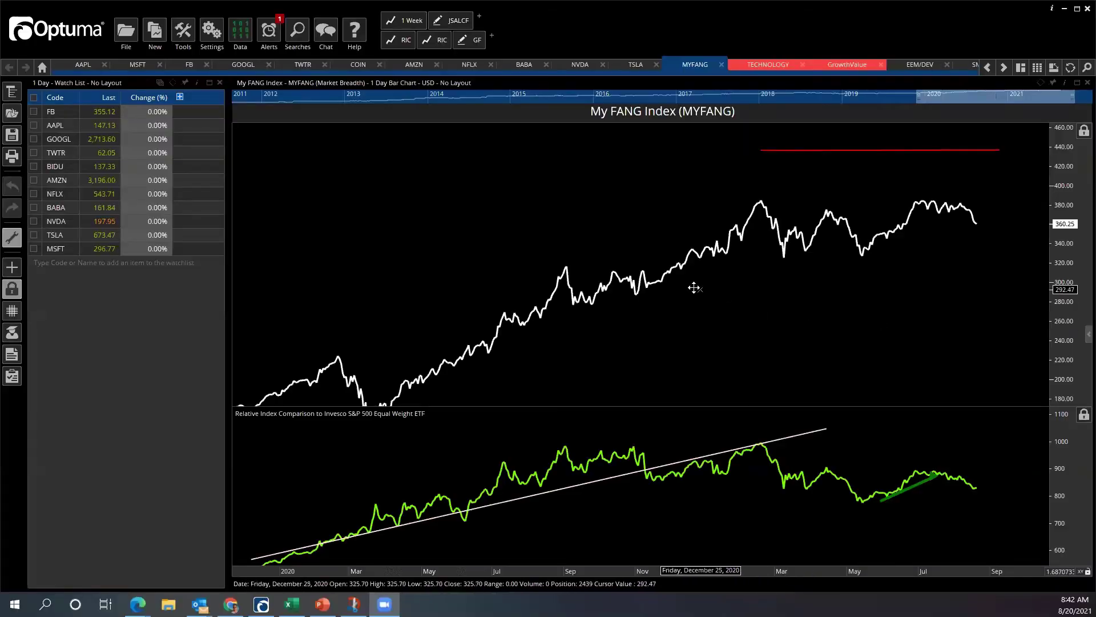
# Anchor the red line on the early-2021 peak and recent highs, then widen the chart view.
pyautogui.scroll(-3, 693, 286)
pyautogui.moveTo(725, 145); pyautogui.dragTo(724, 199)
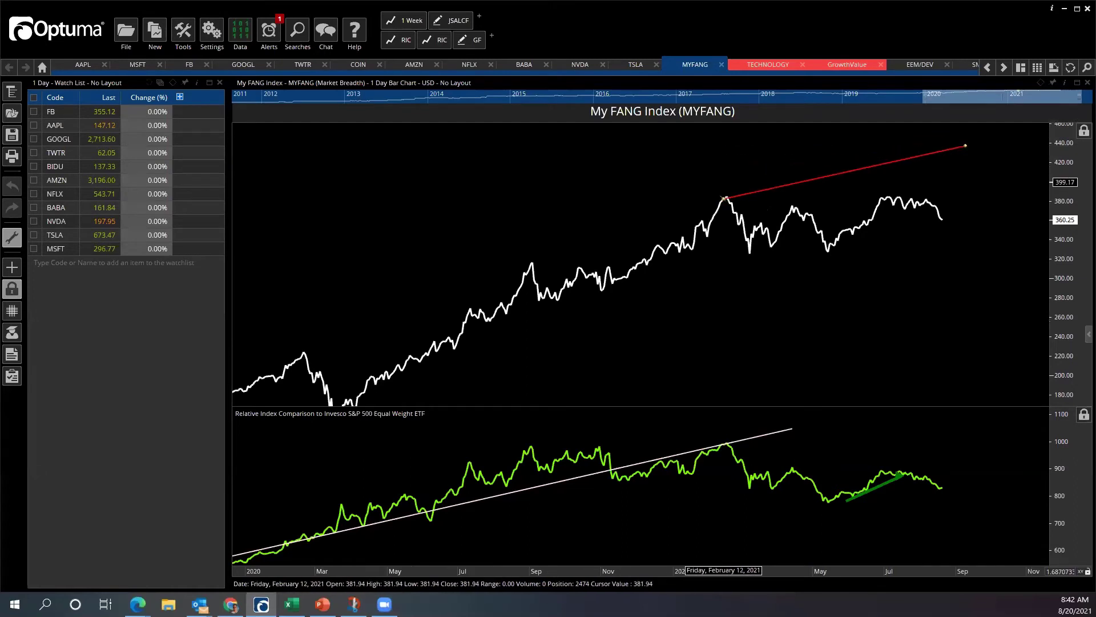
pyautogui.moveTo(965, 146); pyautogui.dragTo(990, 193)
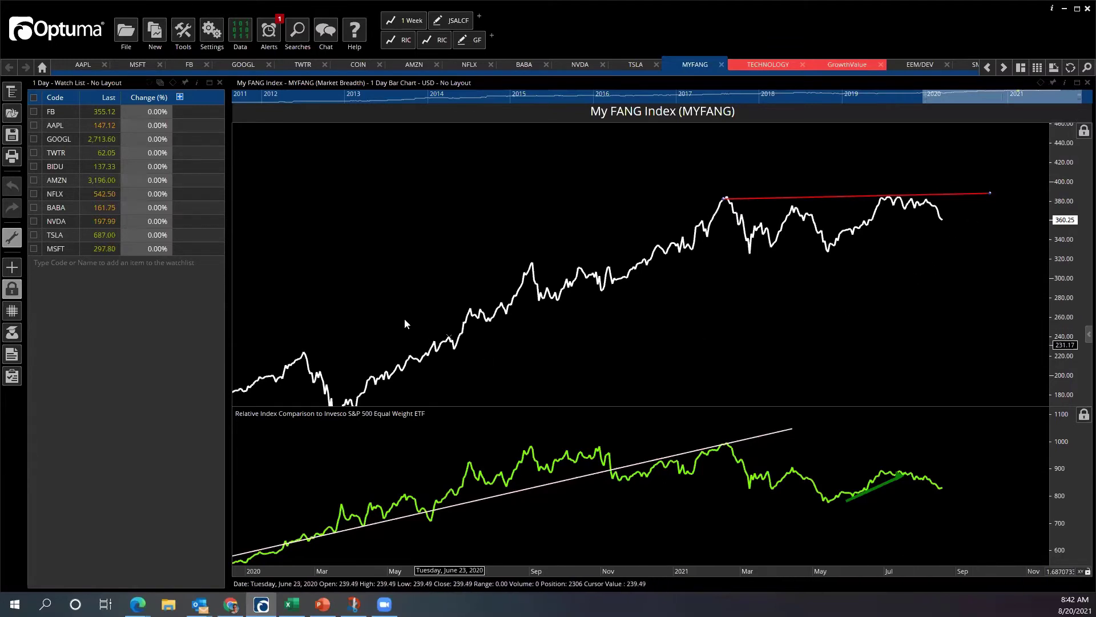
pyautogui.moveTo(221, 264); pyautogui.dragTo(189, 290)
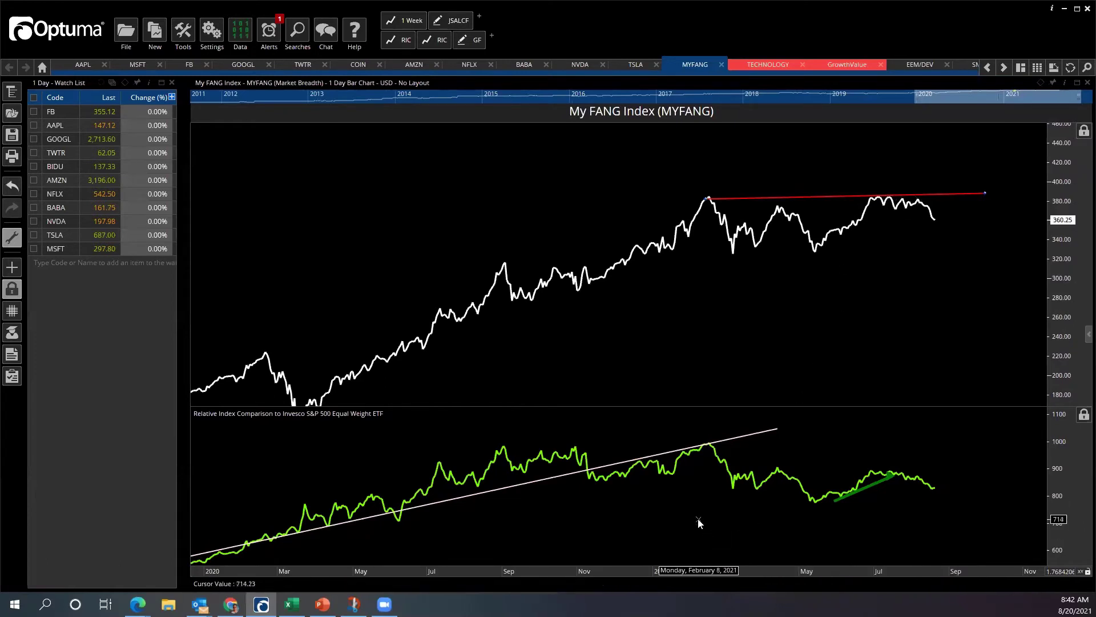
pyautogui.scroll(-2, 697, 518)
pyautogui.moveTo(698, 518); pyautogui.dragTo(785, 496)
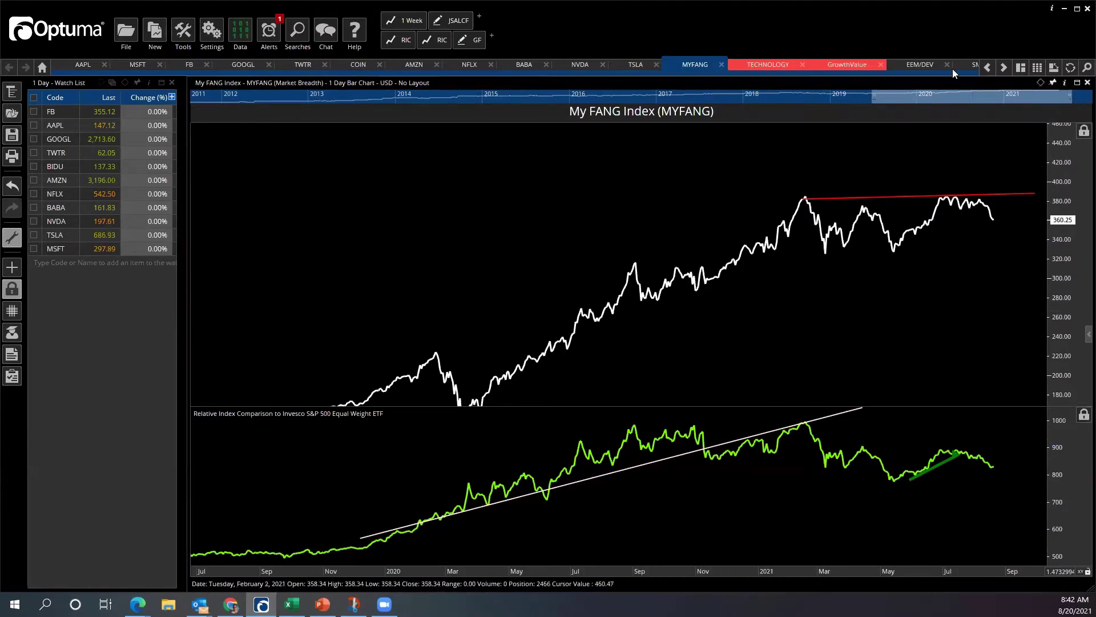
pyautogui.click(975, 65)
pyautogui.moveTo(904, 200); pyautogui.dragTo(997, 415)
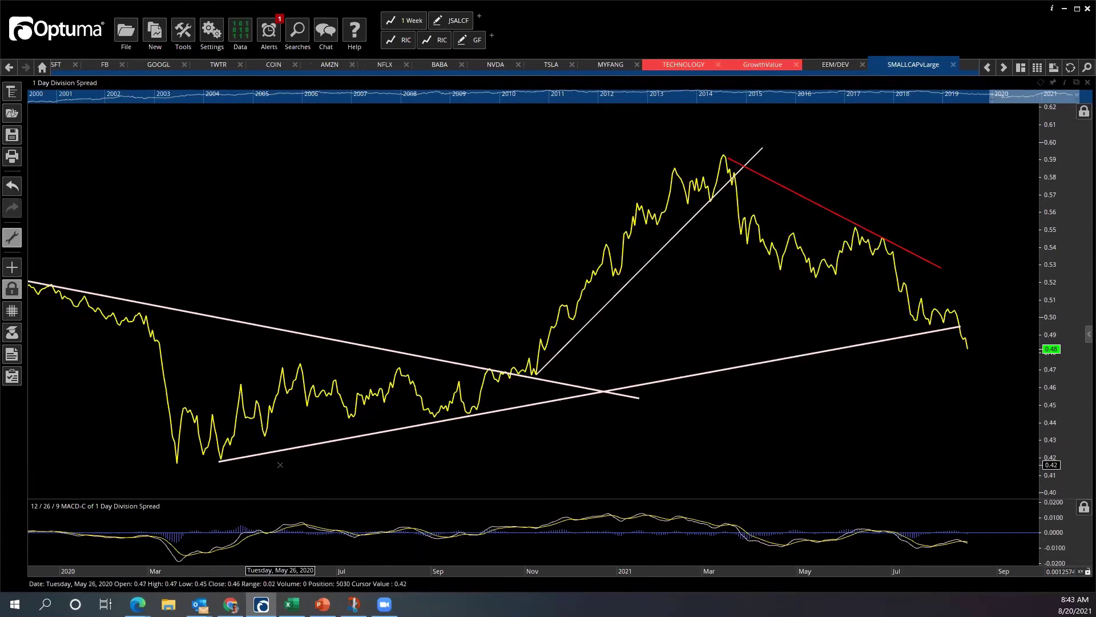
pyautogui.scroll(-1, 657, 439)
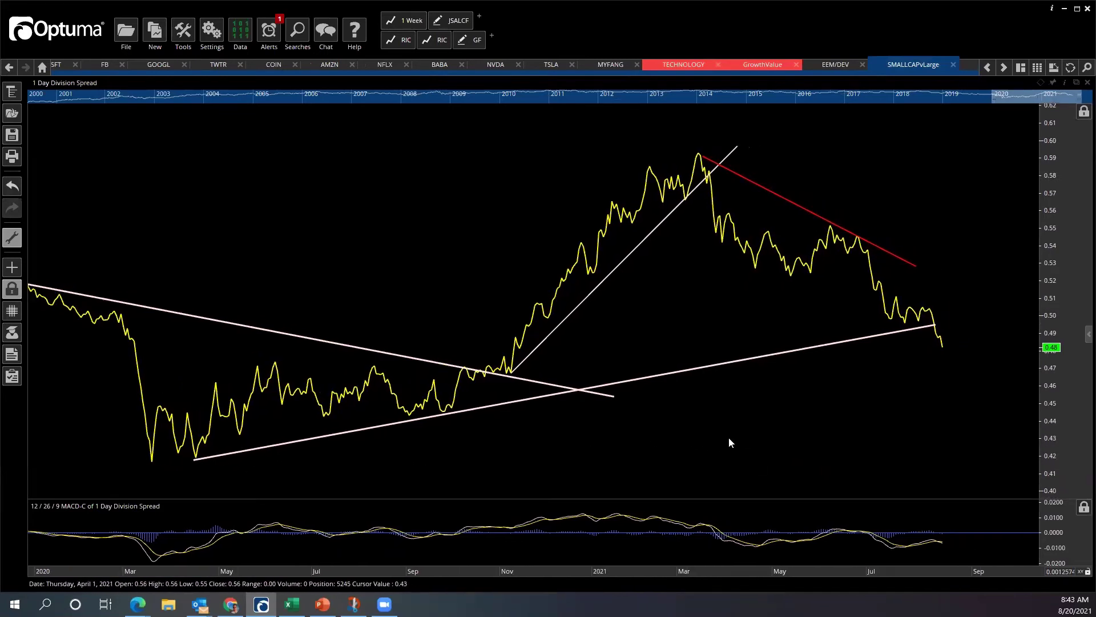
pyautogui.scroll(-1, 701, 445)
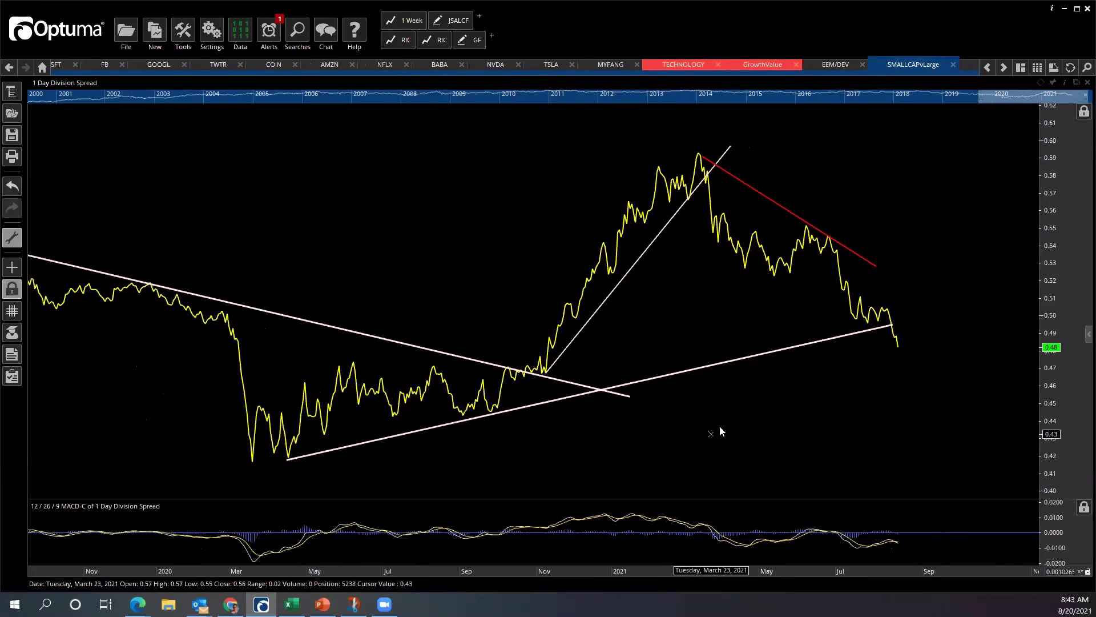
pyautogui.moveTo(683, 416); pyautogui.dragTo(747, 417)
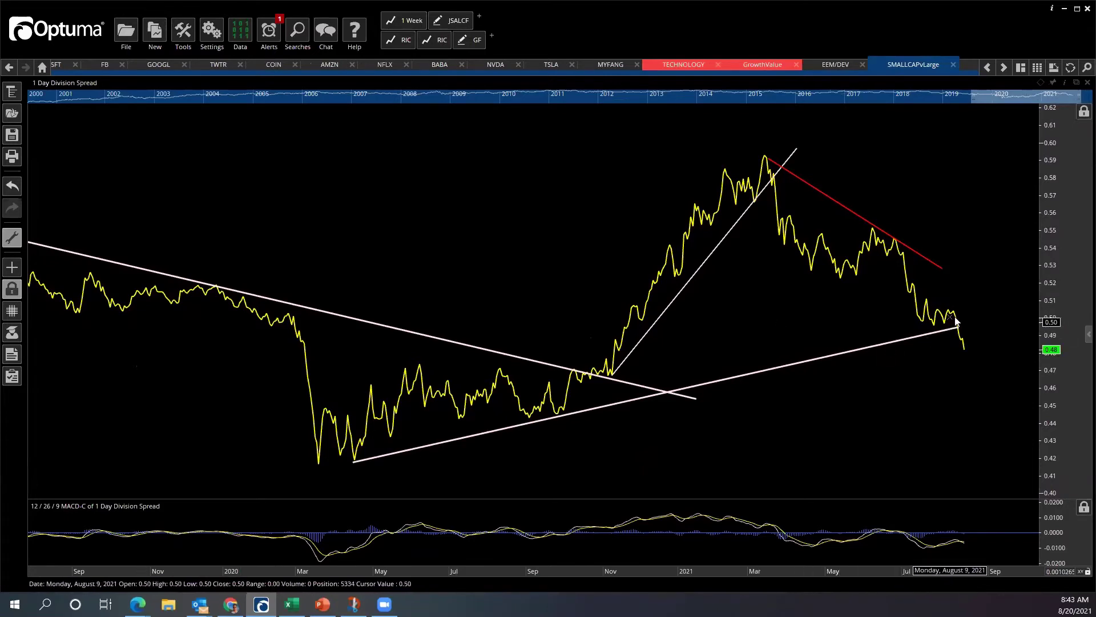
pyautogui.moveTo(957, 333)
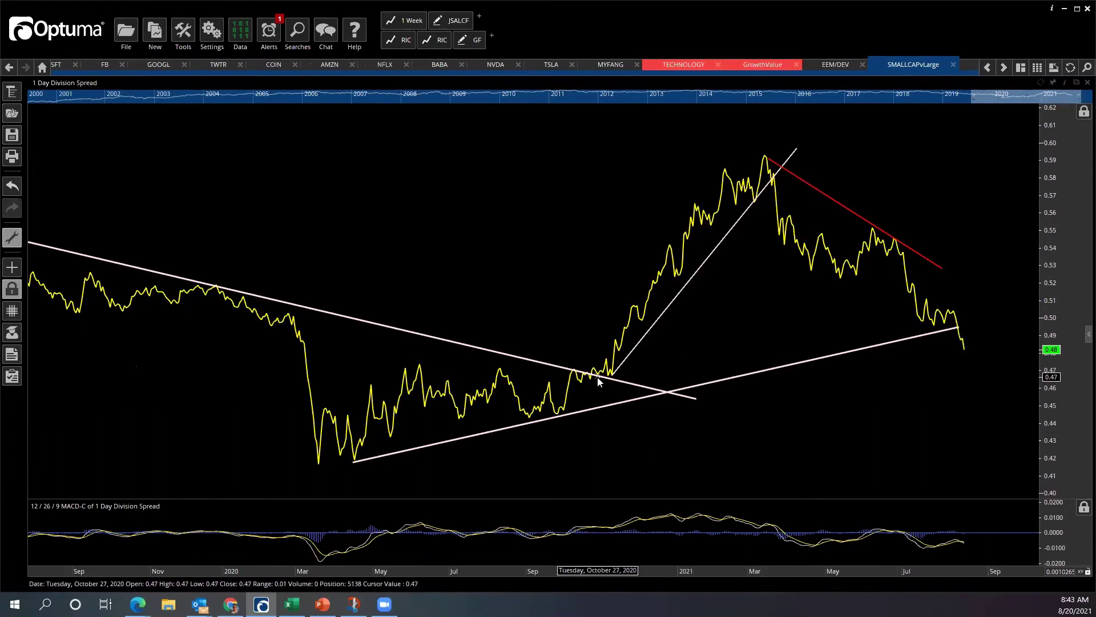
pyautogui.moveTo(599, 378)
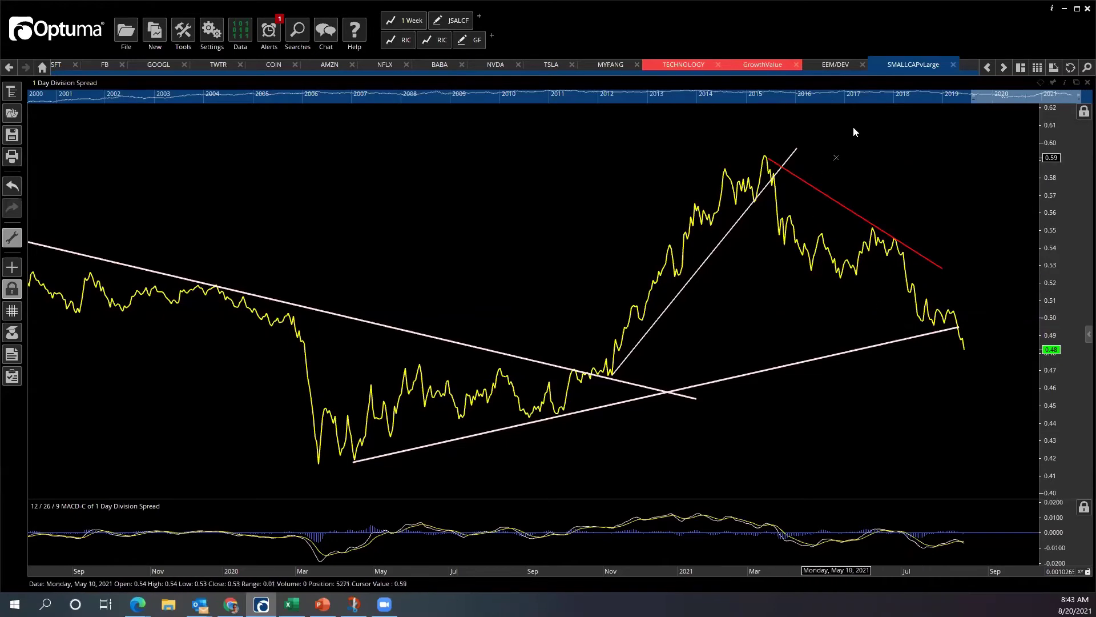
# Maximize the GrowthValue spread chart and draw a short falling trend arrow from the July peak.
pyautogui.click(756, 67)
pyautogui.doubleClick(512, 191)
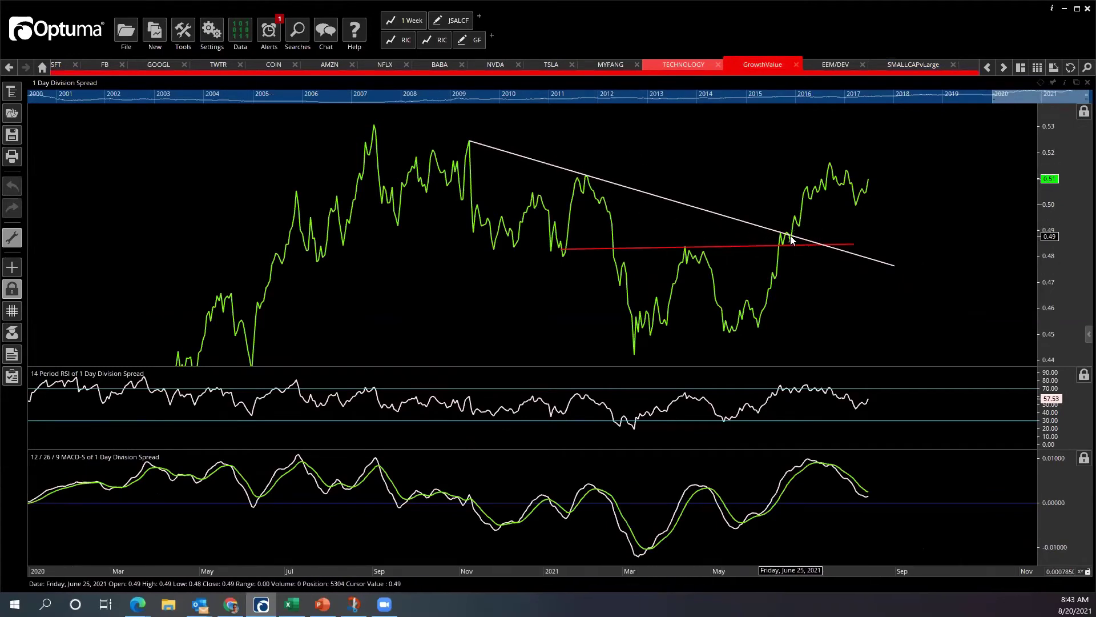
pyautogui.moveTo(790, 240)
pyautogui.rightClick(769, 186)
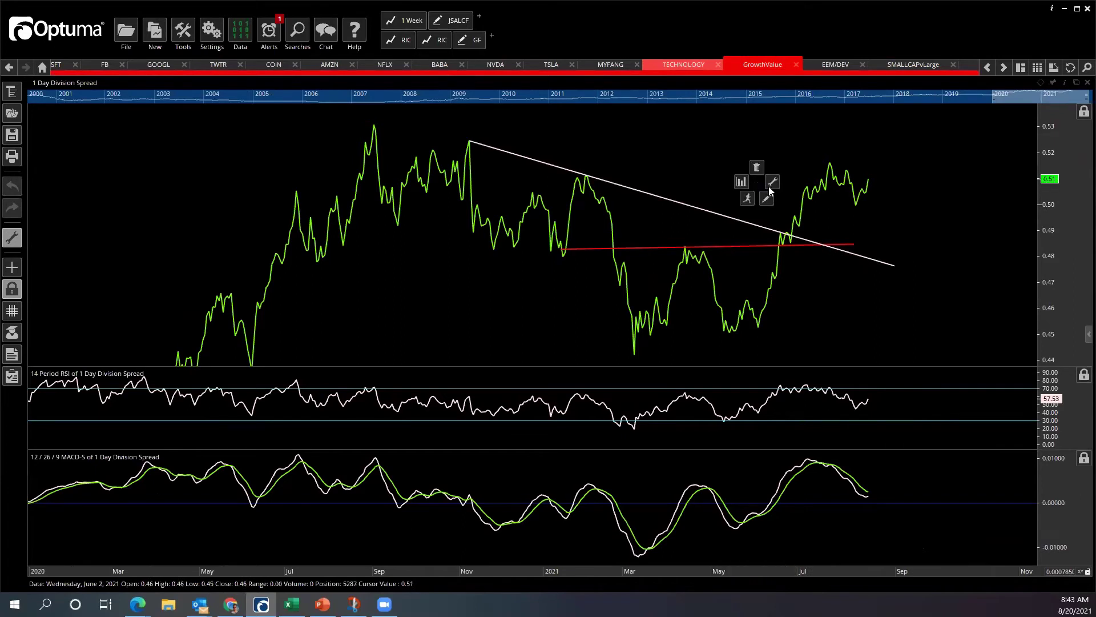
pyautogui.click(799, 189)
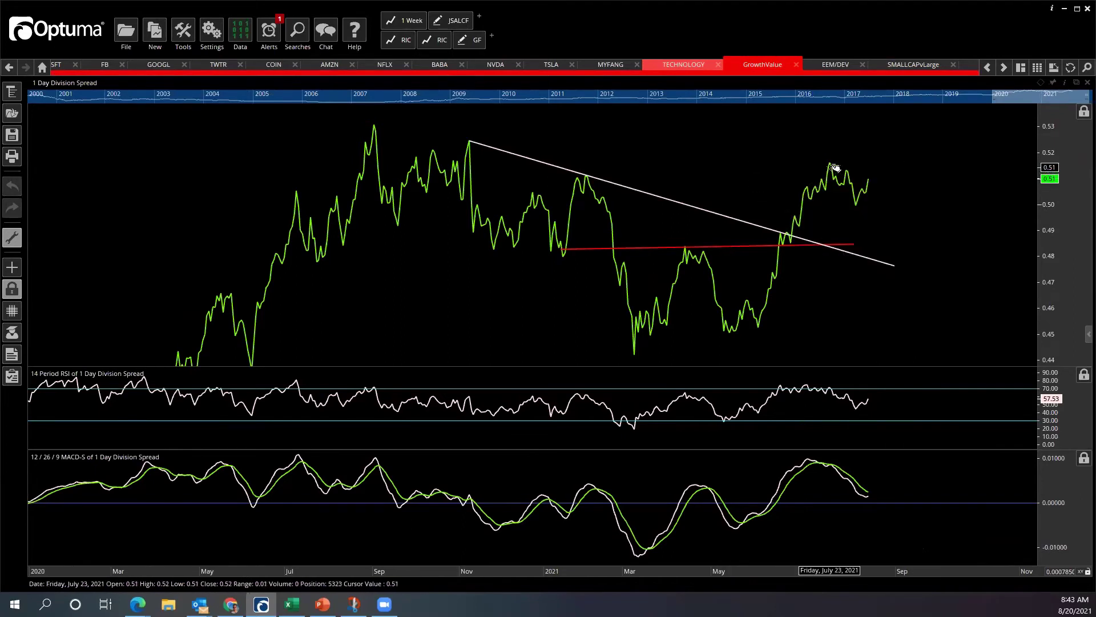
pyautogui.click(884, 188)
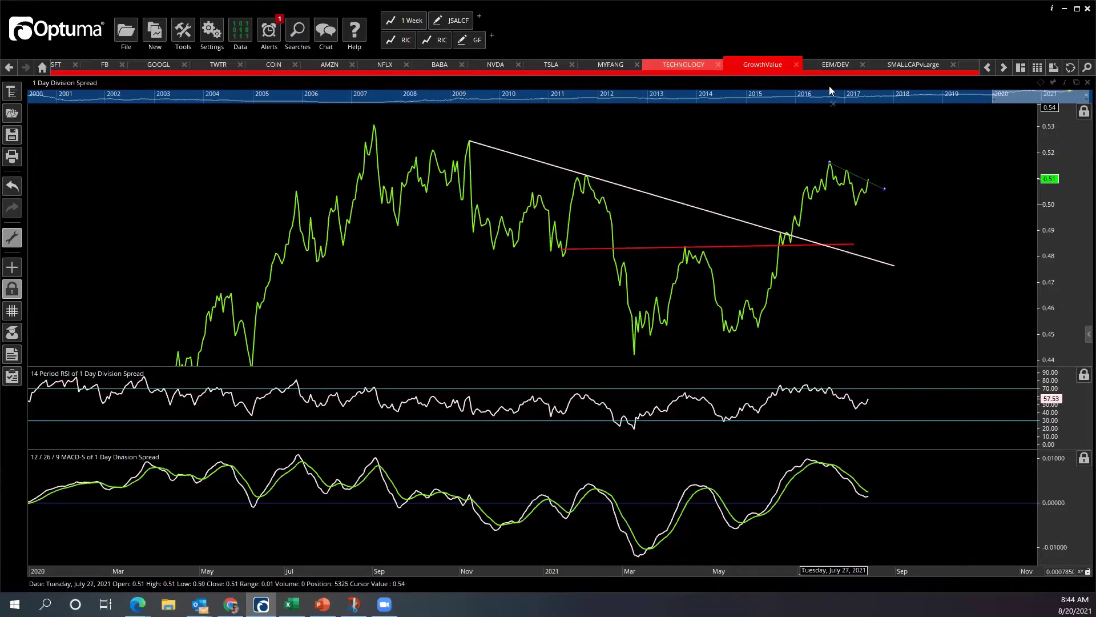
pyautogui.click(826, 66)
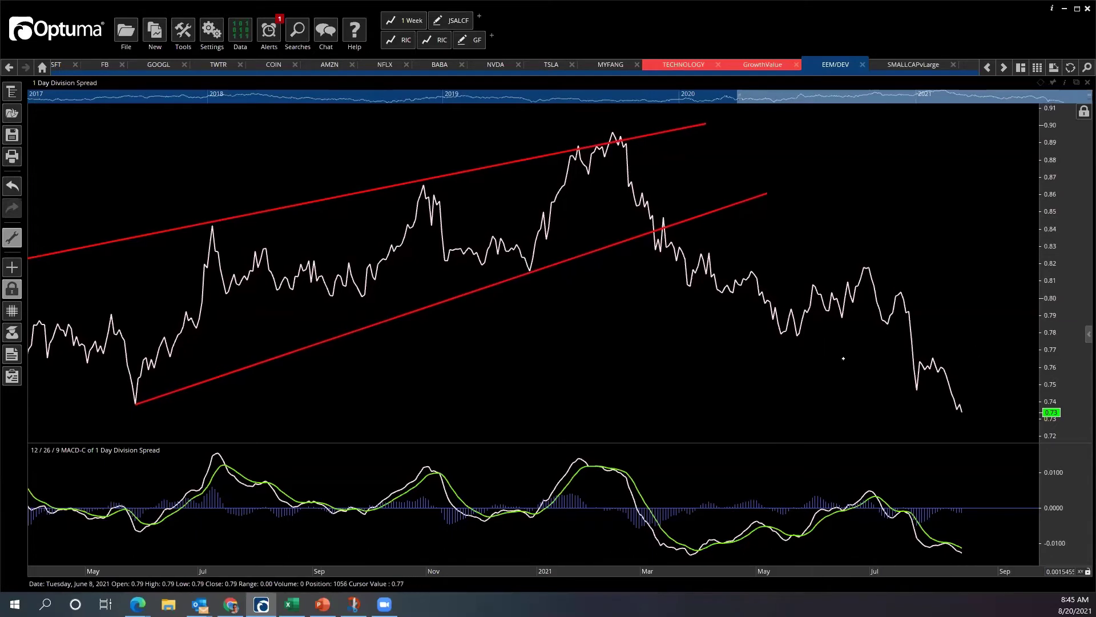
pyautogui.scroll(3, 844, 358)
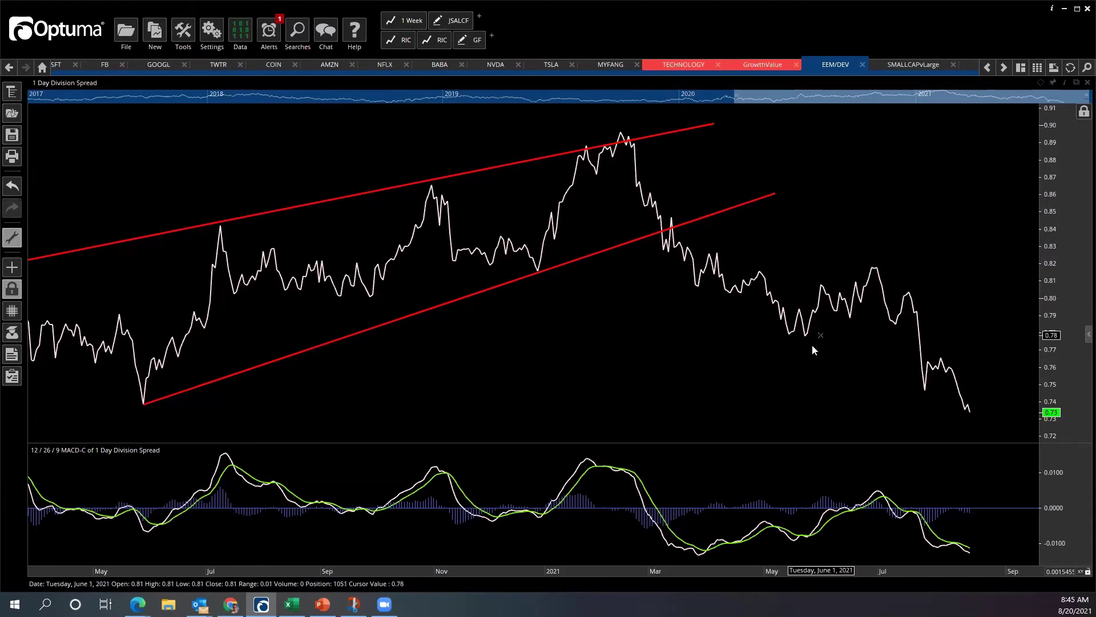
pyautogui.moveTo(634, 288); pyautogui.dragTo(620, 289)
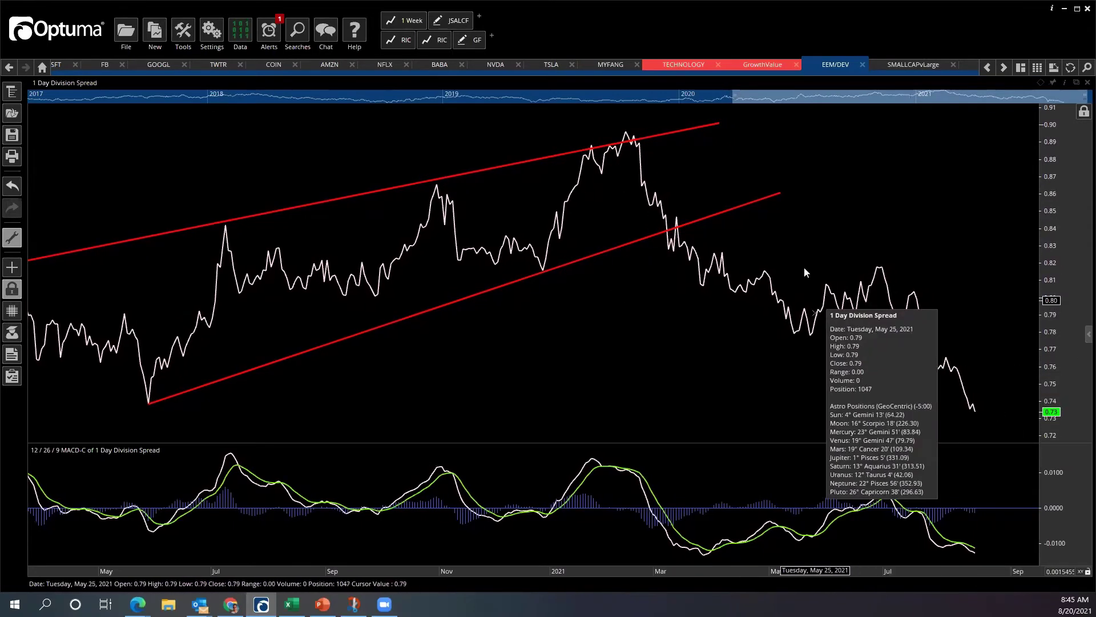
pyautogui.moveTo(804, 266)
pyautogui.mouseDown()
pyautogui.moveTo(788, 247)
pyautogui.moveTo(797, 249)
pyautogui.mouseUp()
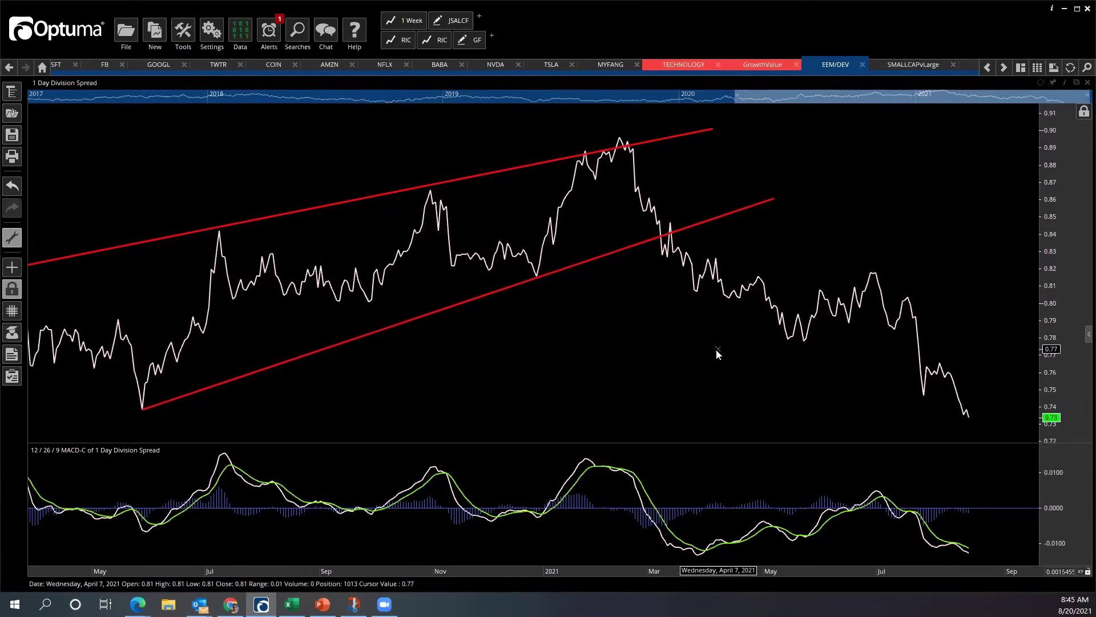
pyautogui.scroll(5, 716, 352)
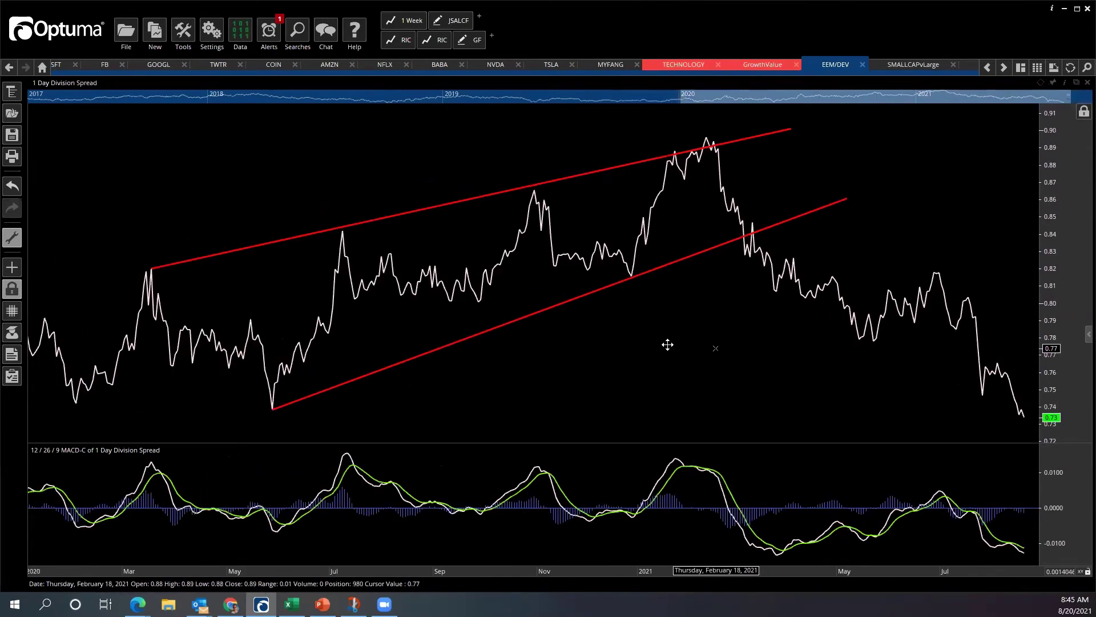
pyautogui.scroll(-3, 665, 345)
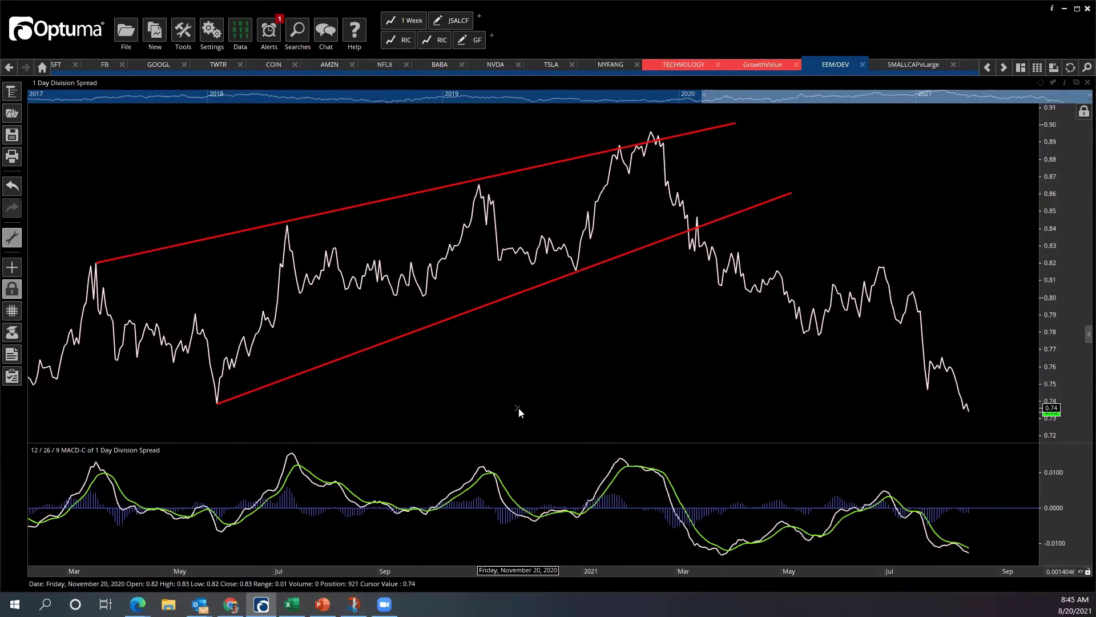
pyautogui.scroll(3, 518, 408)
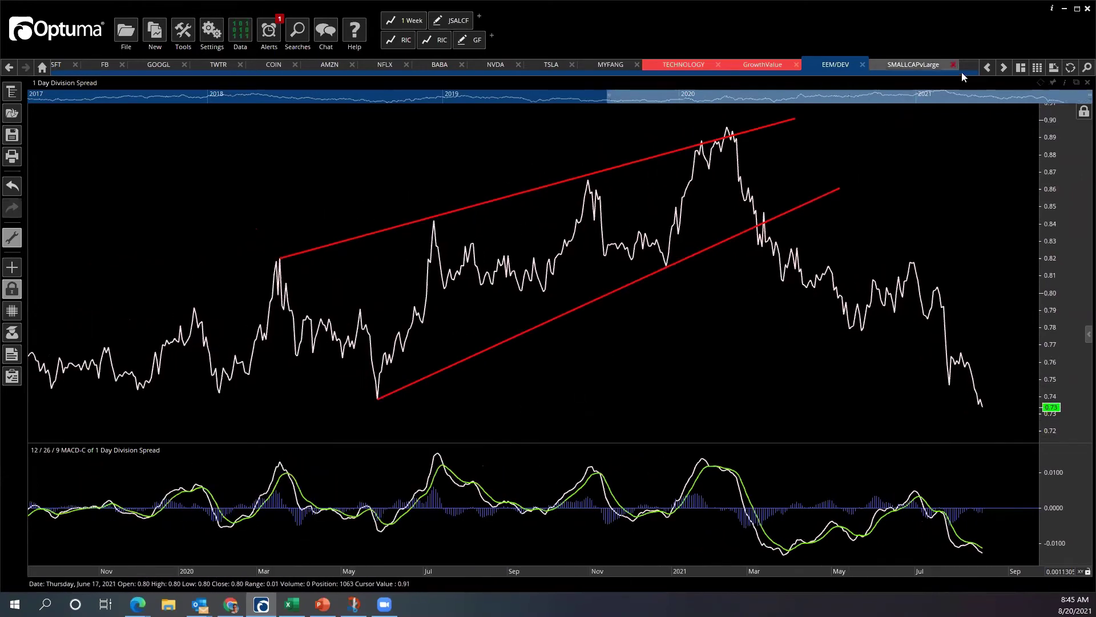
pyautogui.moveTo(965, 70)
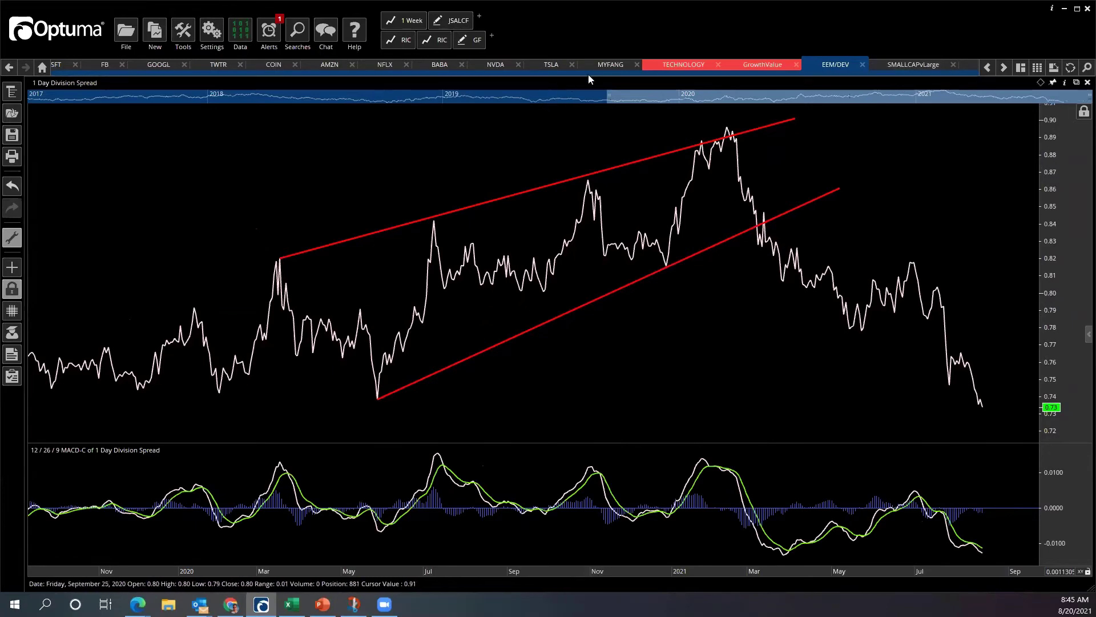
# Enlarge the daily MSFT chart, then open the AAPL layout and maximize its daily chart.
pyautogui.click(60, 65)
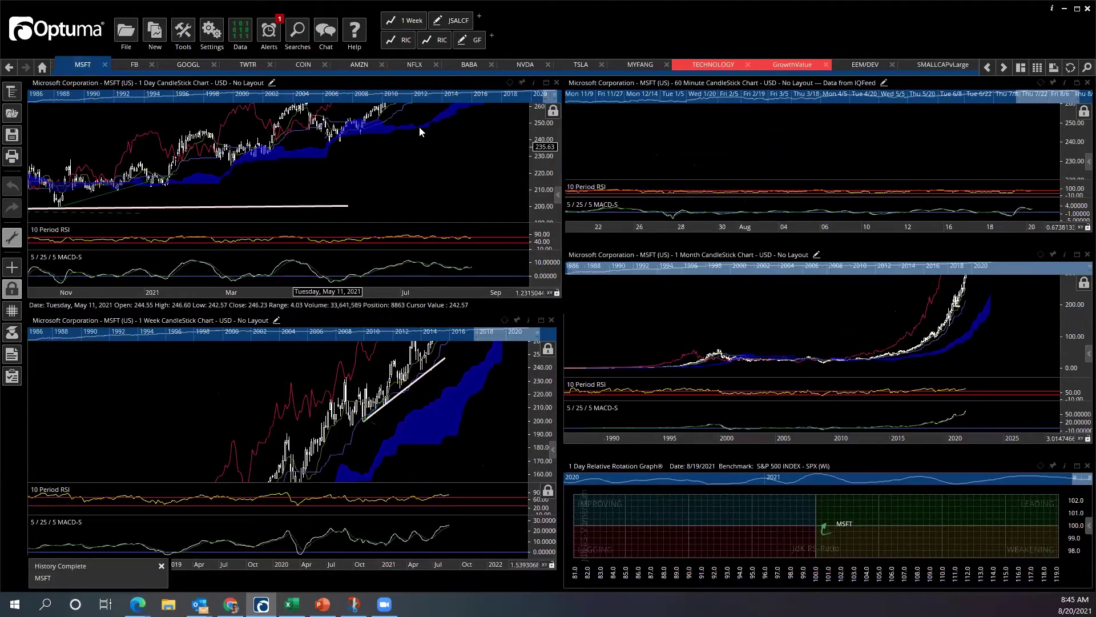
pyautogui.click(545, 83)
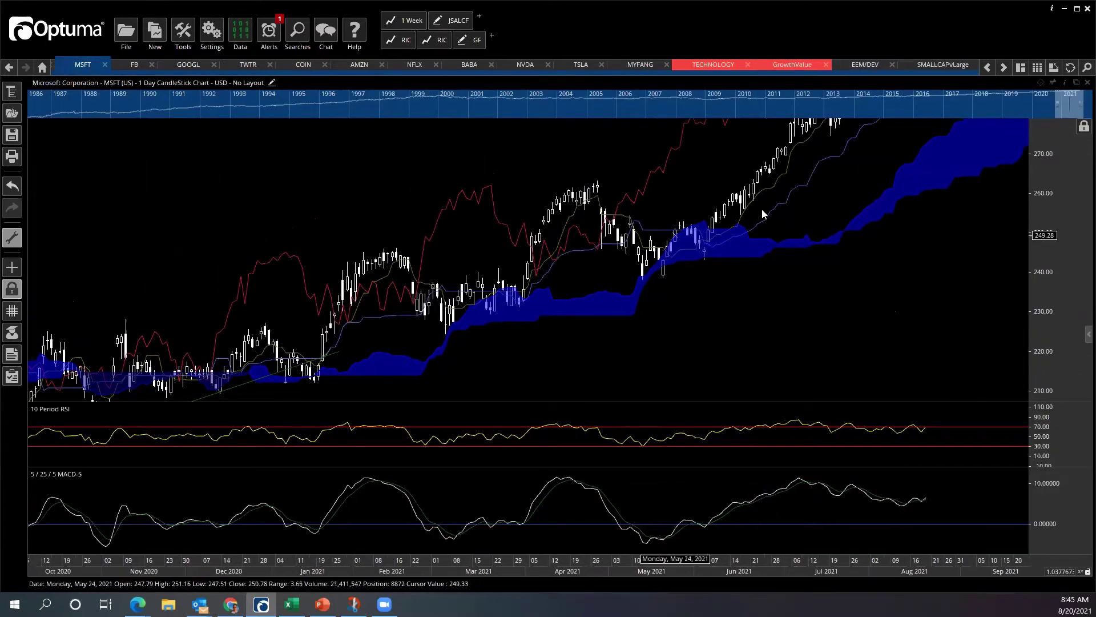
pyautogui.scroll(-2, 764, 213)
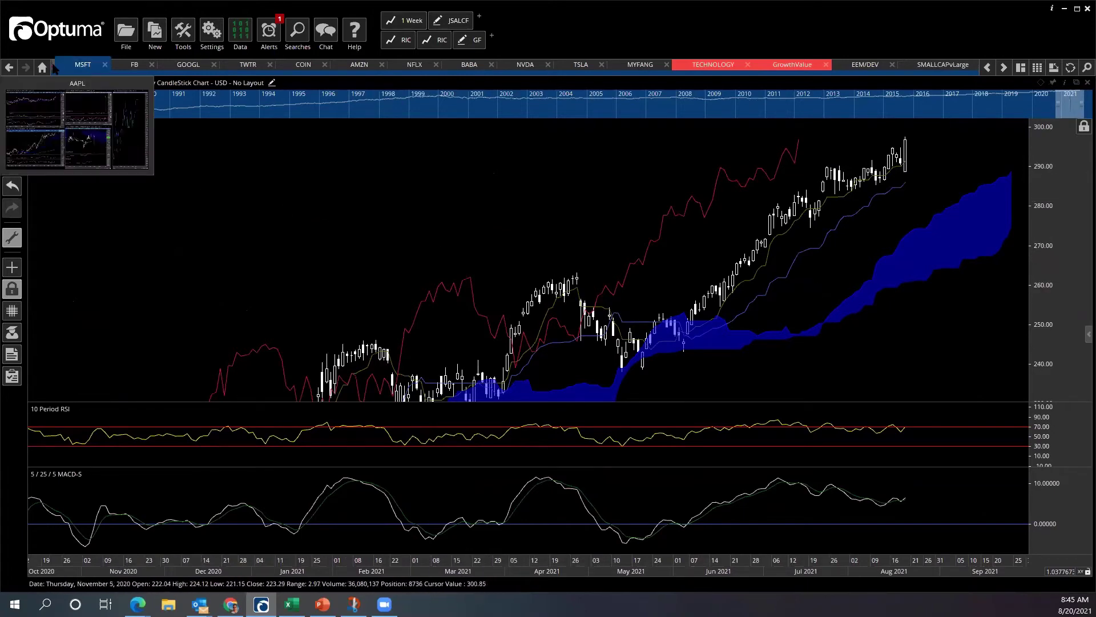
pyautogui.click(55, 68)
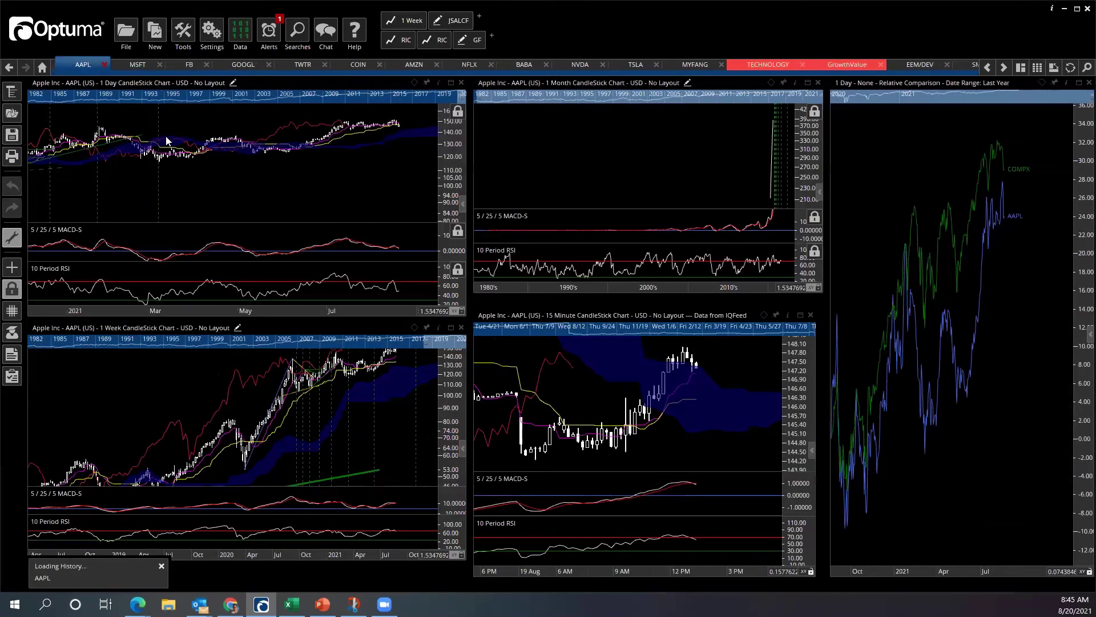
pyautogui.click(451, 82)
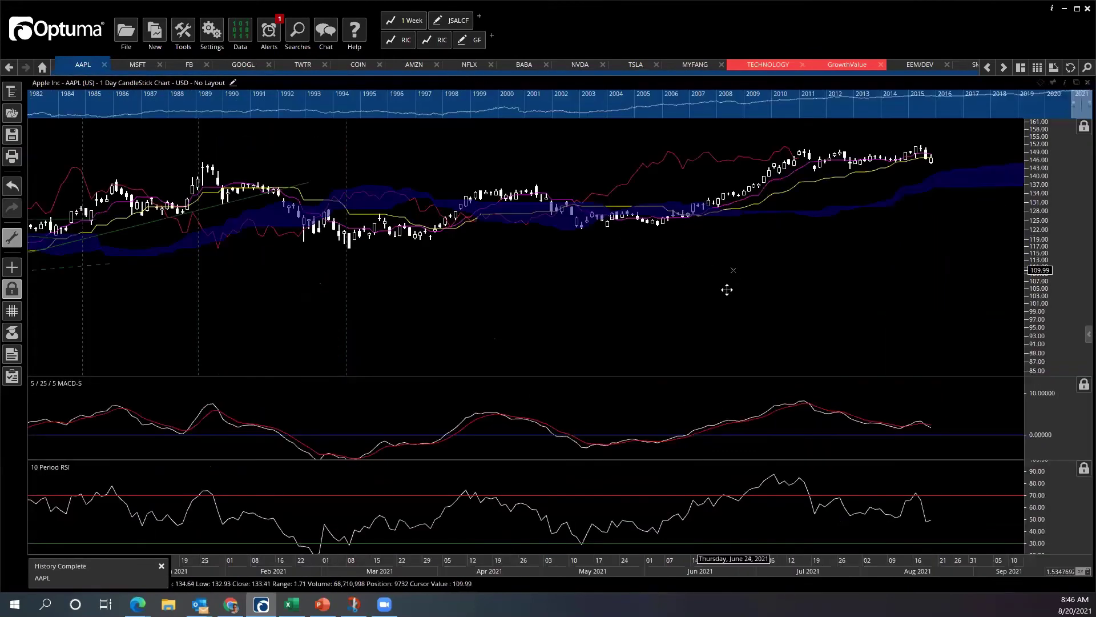
pyautogui.scroll(4, 728, 290)
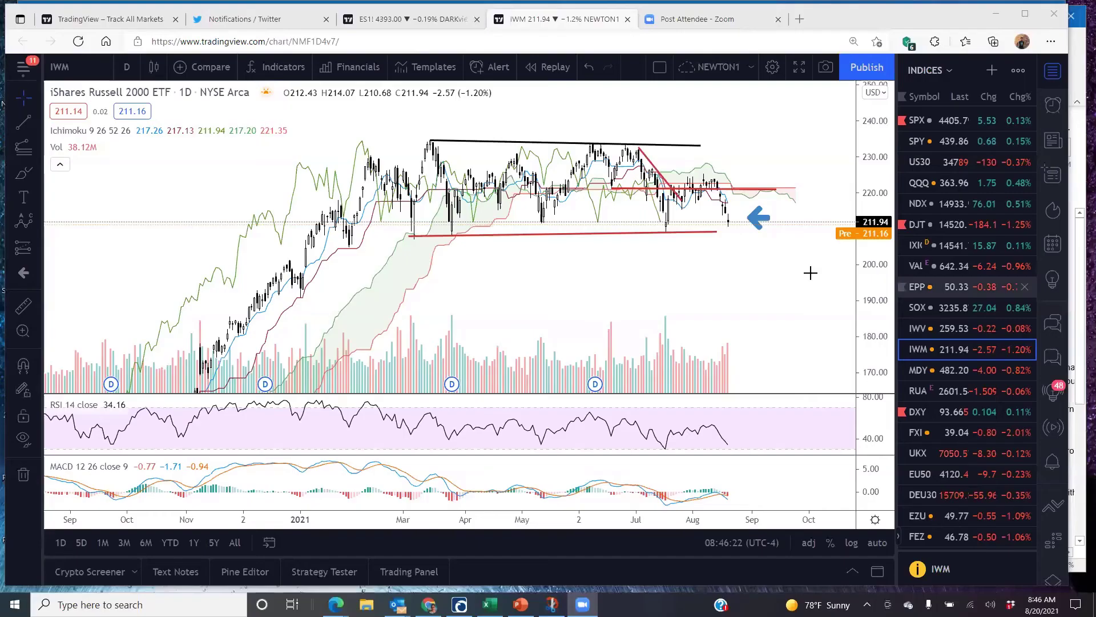
# Switch the side watchlist from INDICES to Mark, which brings up the VIX daily chart.
pyautogui.moveTo(714, 265); pyautogui.dragTo(735, 265)
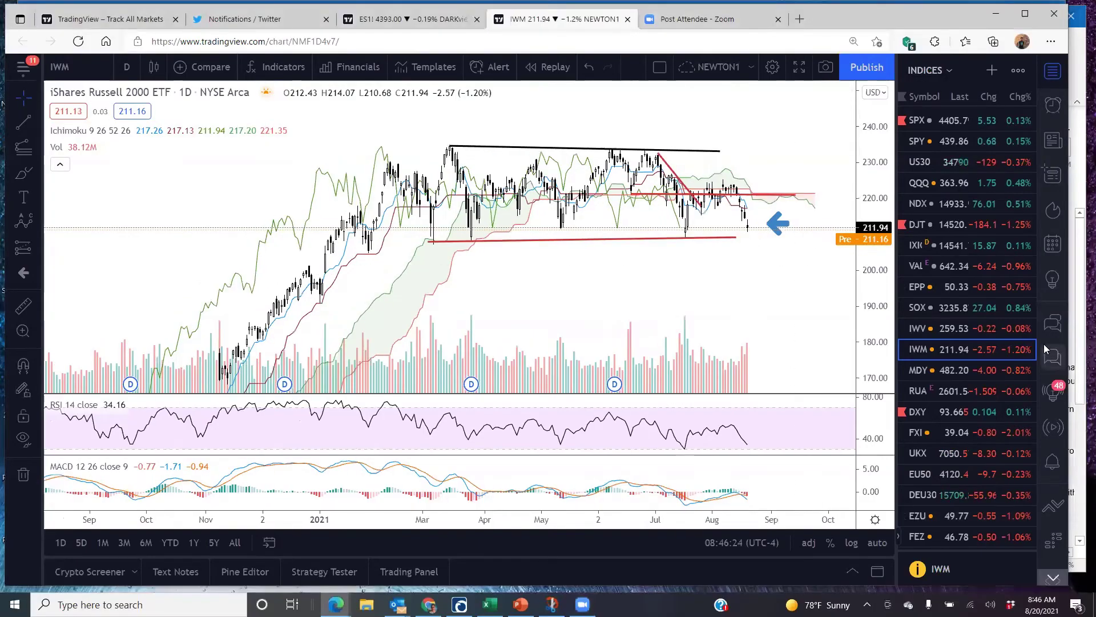
pyautogui.scroll(-3, 1032, 325)
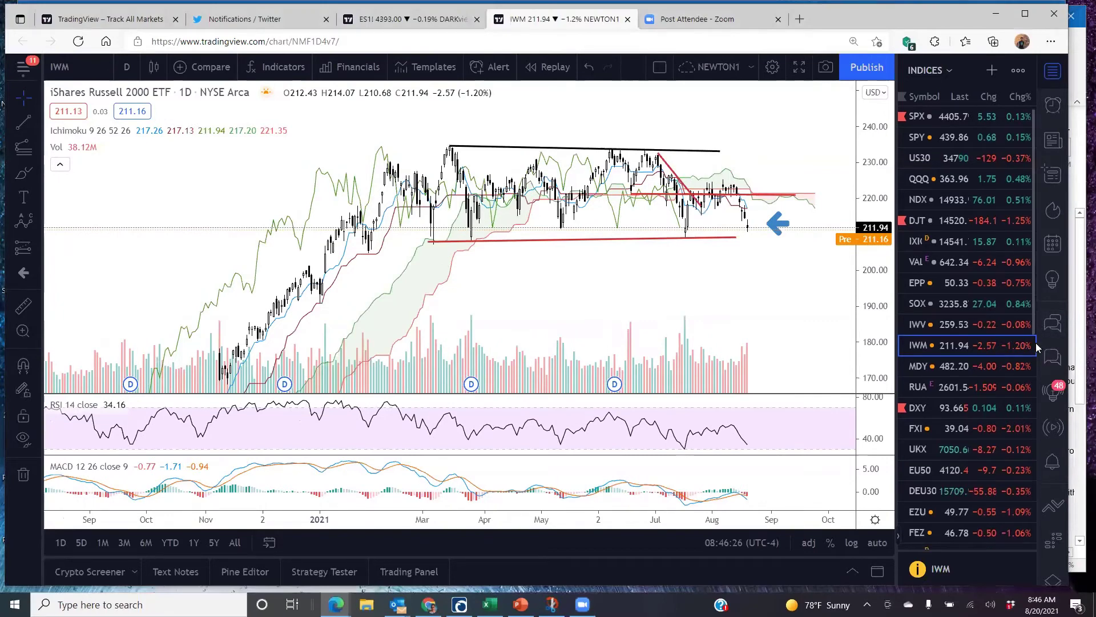
pyautogui.scroll(3, 1025, 526)
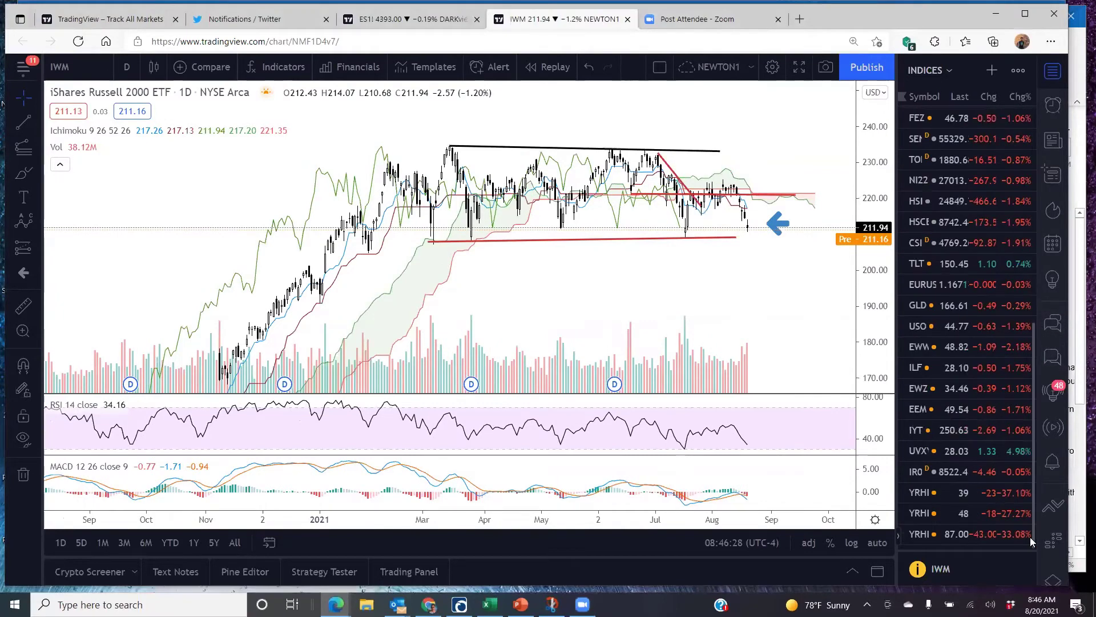
pyautogui.click(920, 75)
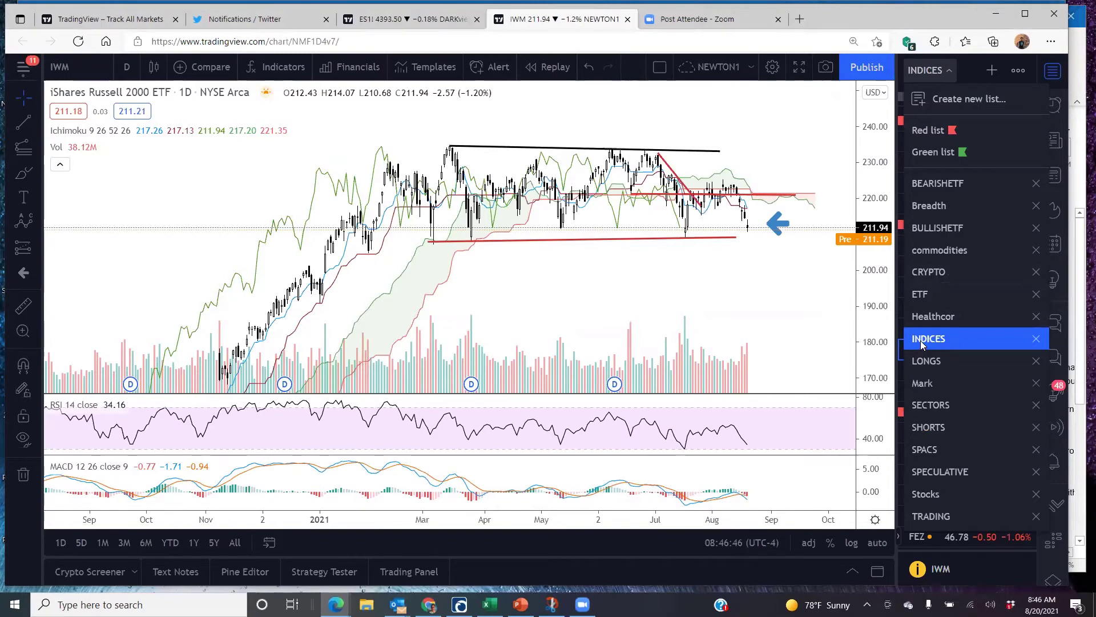
pyautogui.click(922, 384)
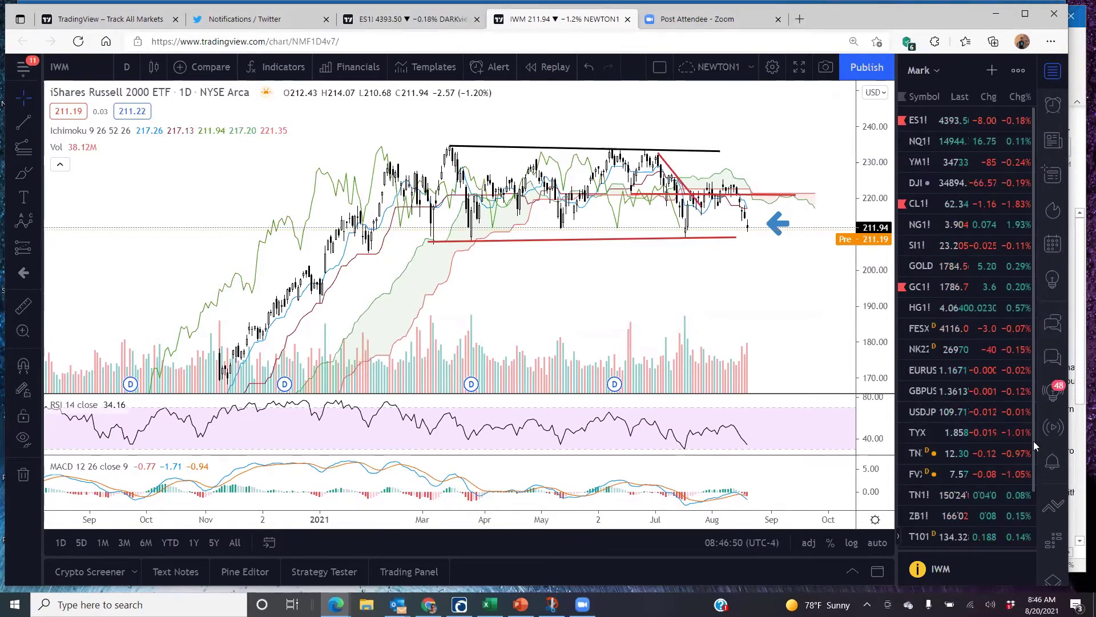
pyautogui.moveTo(1034, 441); pyautogui.dragTo(1025, 490)
# Open VIX and zoom out until its three red horizontal spike lines are visible.
pyautogui.click(956, 523)
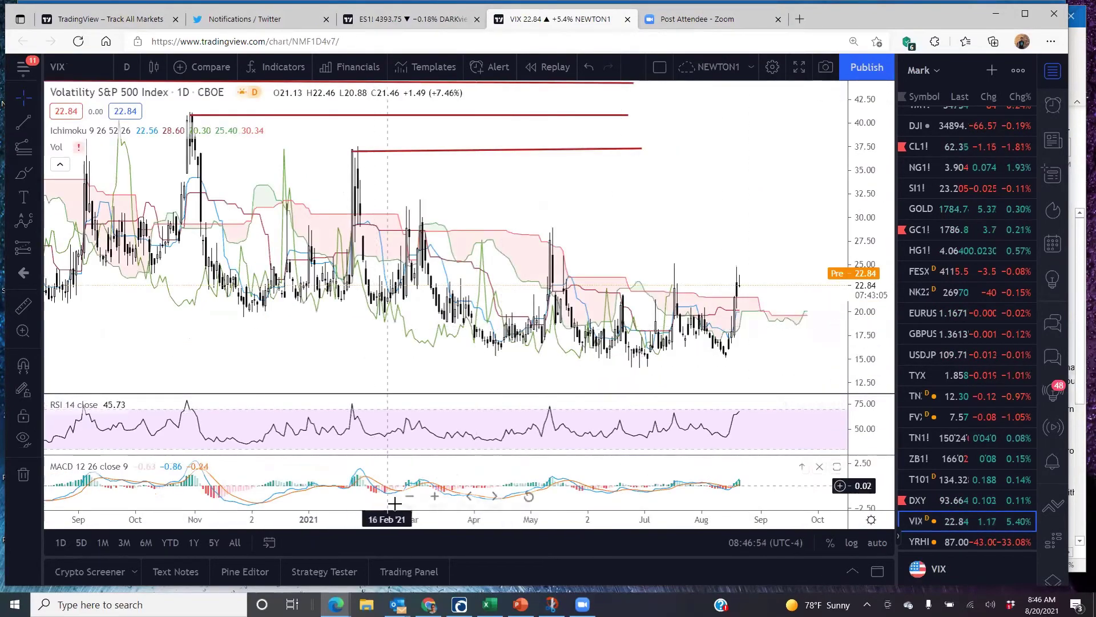
pyautogui.scroll(-5, 592, 528)
pyautogui.scroll(-3, 594, 523)
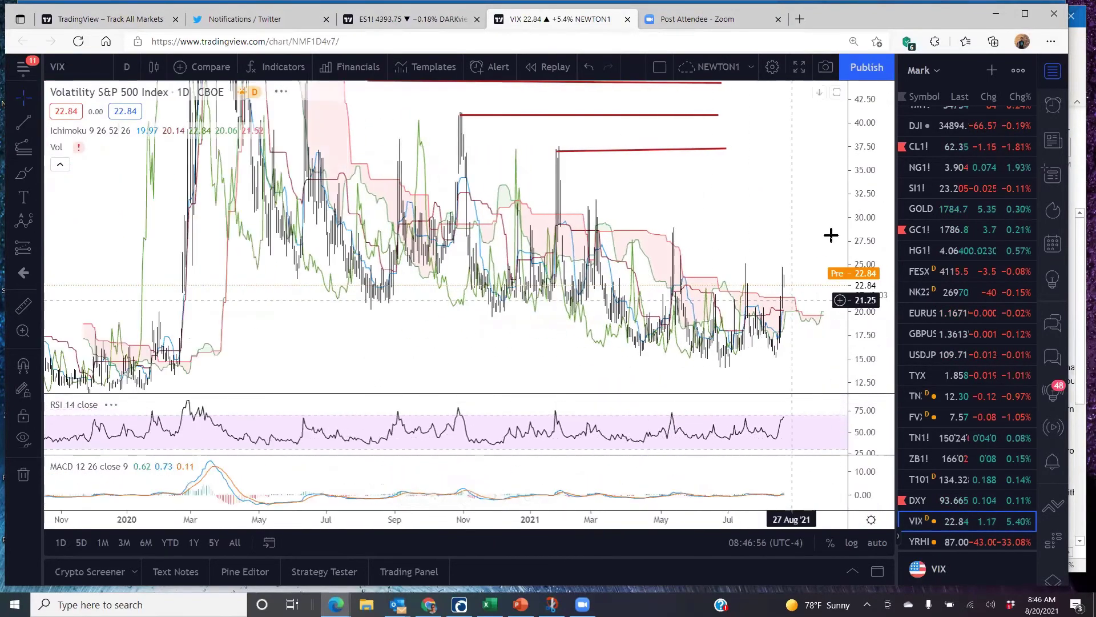
pyautogui.moveTo(832, 235); pyautogui.dragTo(655, 232)
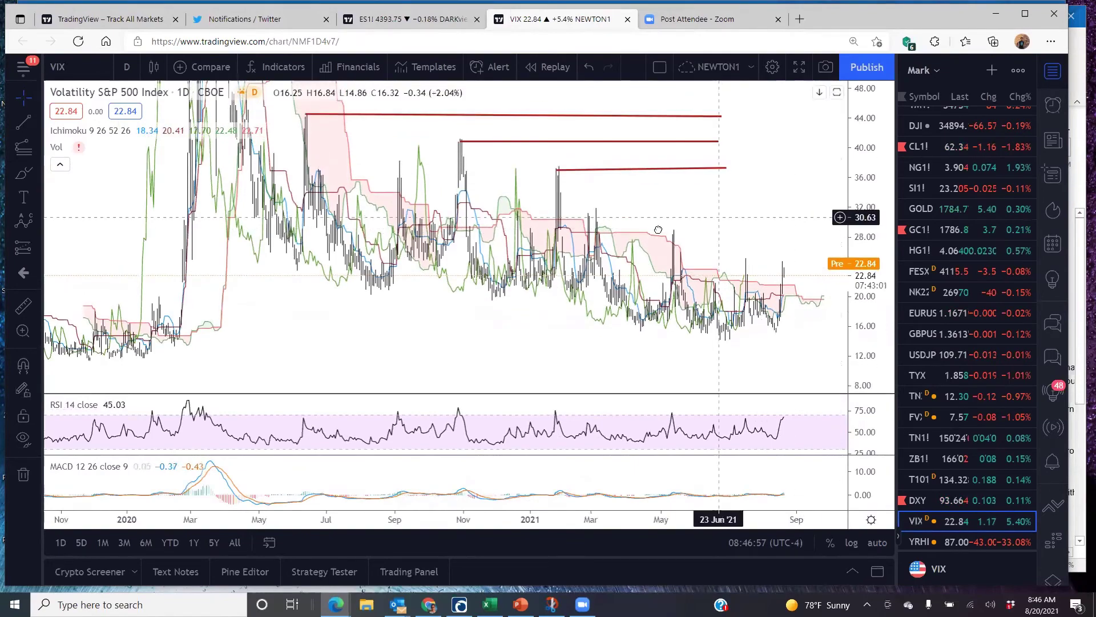
pyautogui.scroll(3, 555, 525)
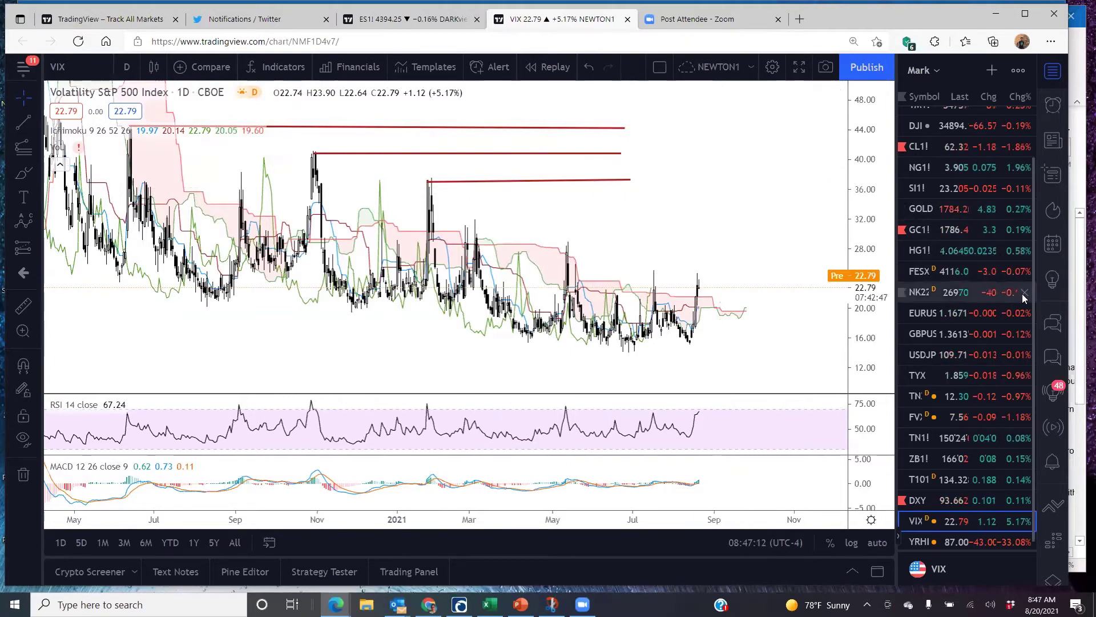
pyautogui.scroll(2, 1017, 185)
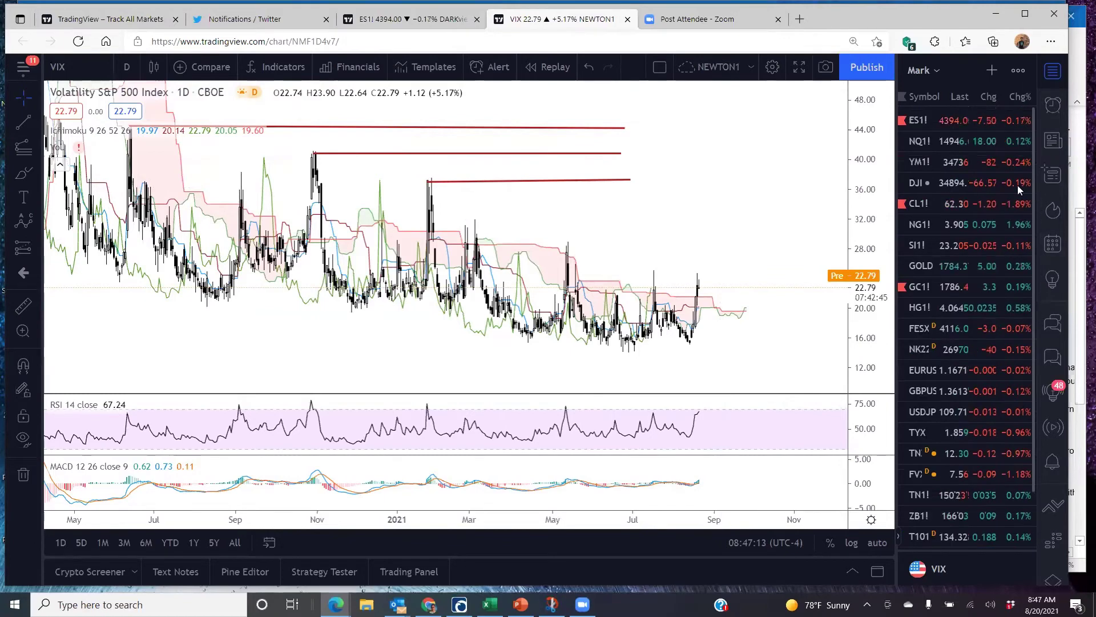
# Review the ES1! rising trendline with the blue arrow nudged right, then switch to NQ1!
pyautogui.click(949, 124)
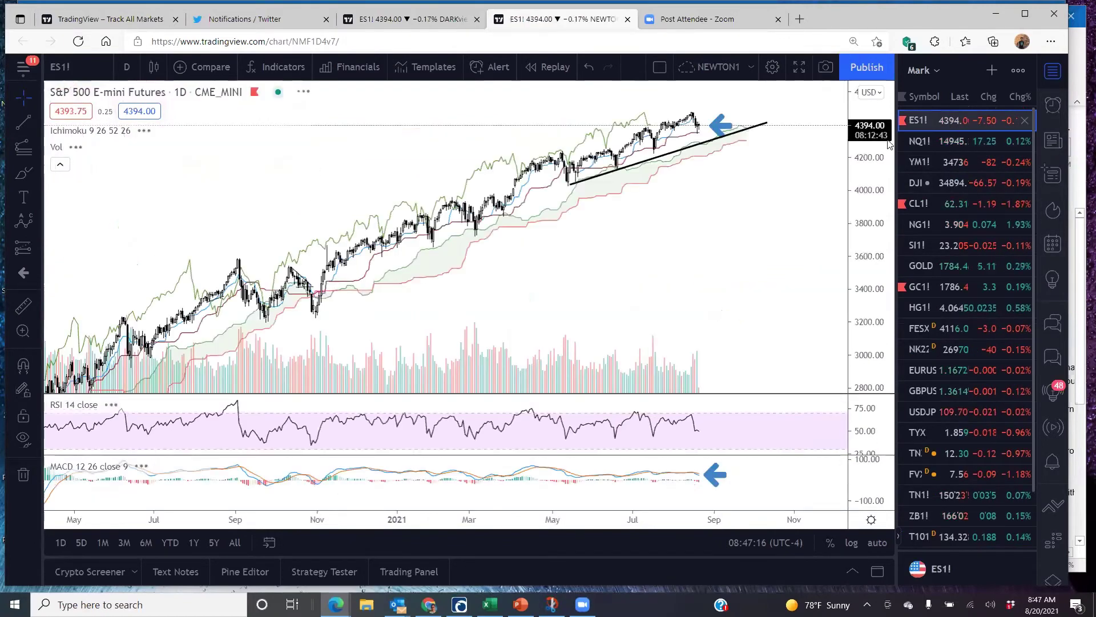
pyautogui.moveTo(721, 124); pyautogui.dragTo(740, 131)
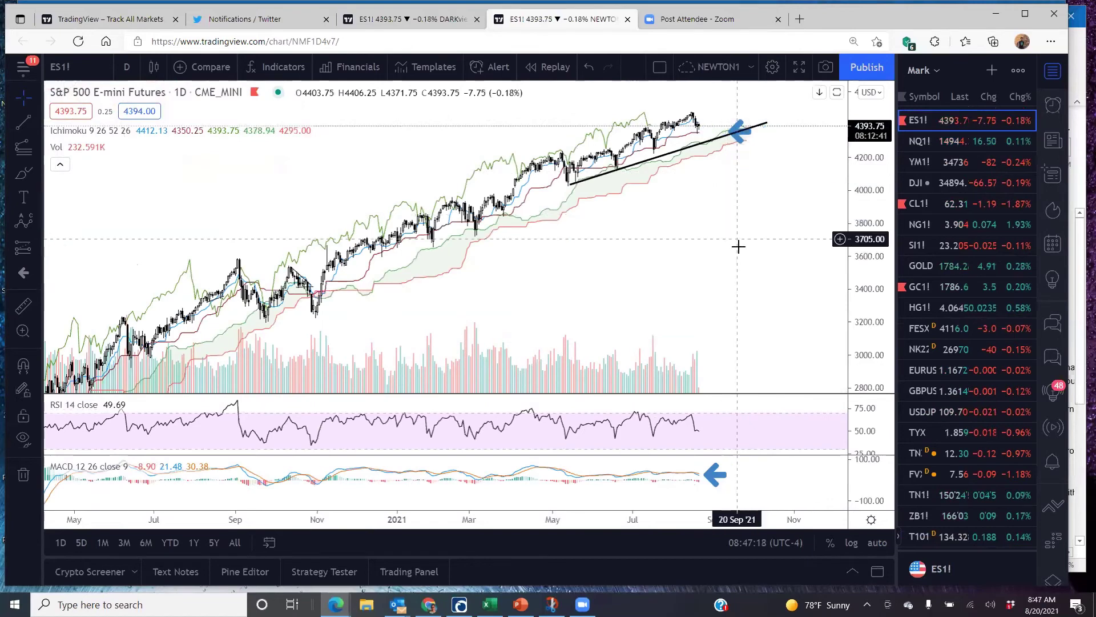
pyautogui.scroll(2, 640, 321)
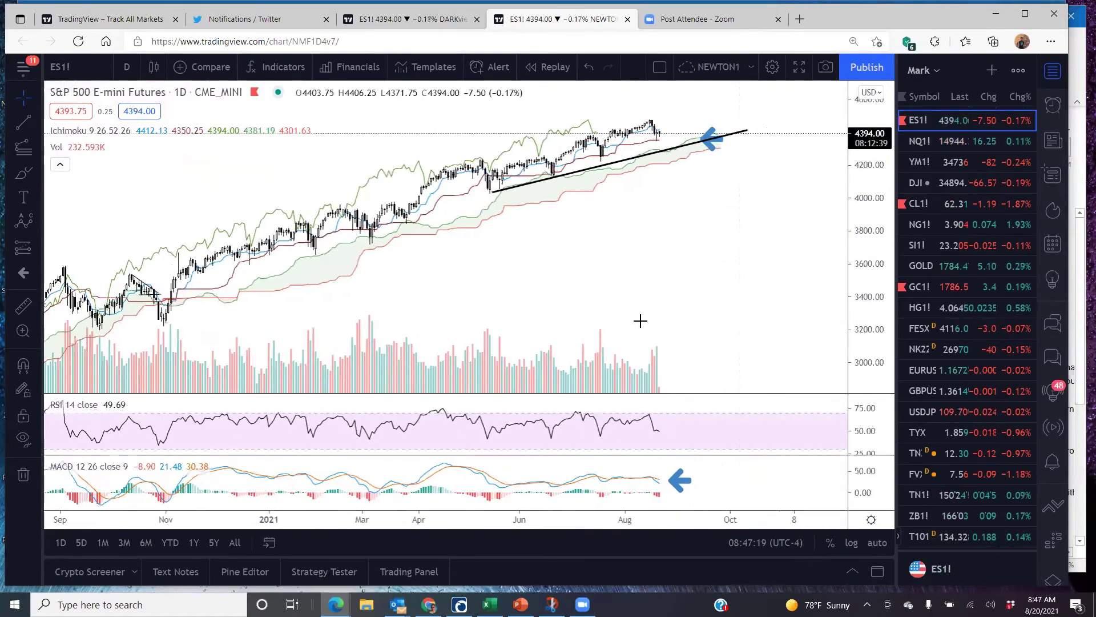
pyautogui.scroll(1, 640, 320)
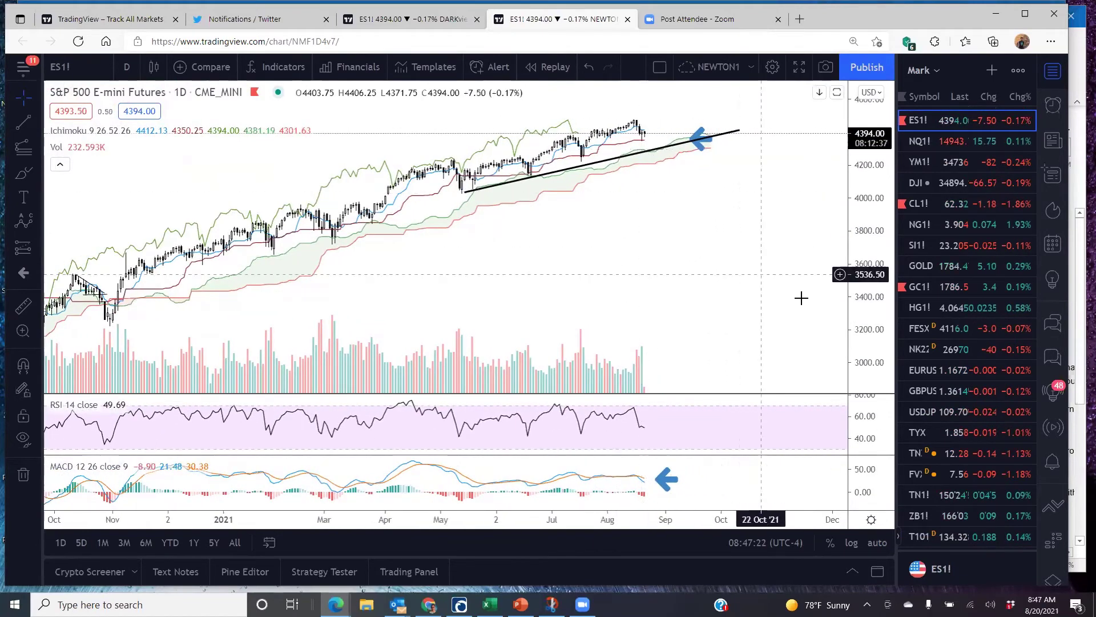
pyautogui.scroll(2, 807, 276)
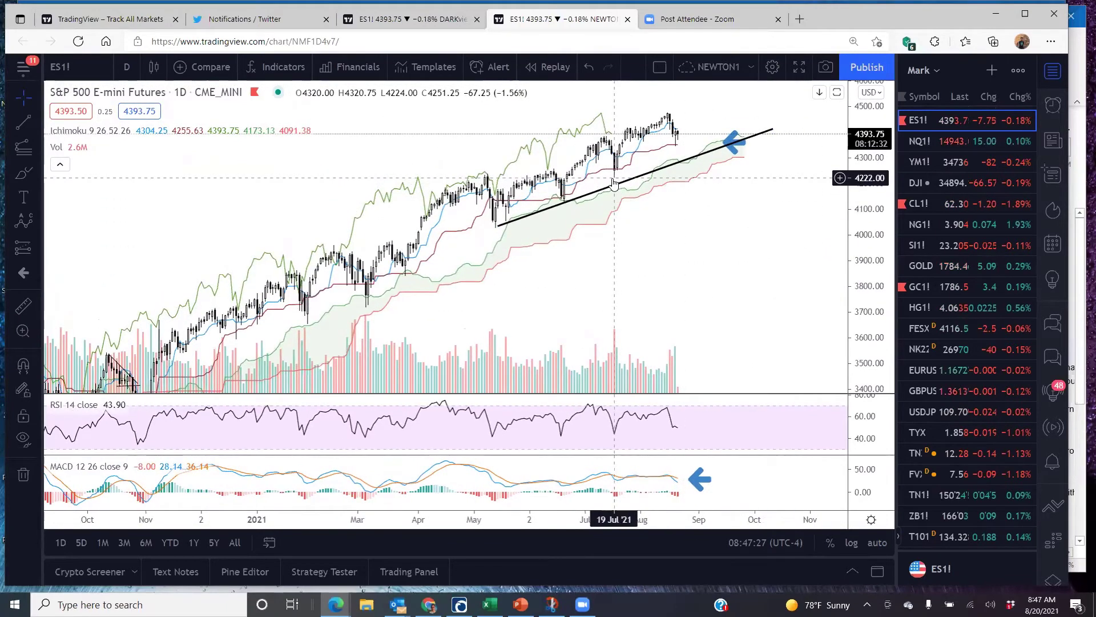
pyautogui.moveTo(612, 178); pyautogui.dragTo(680, 284)
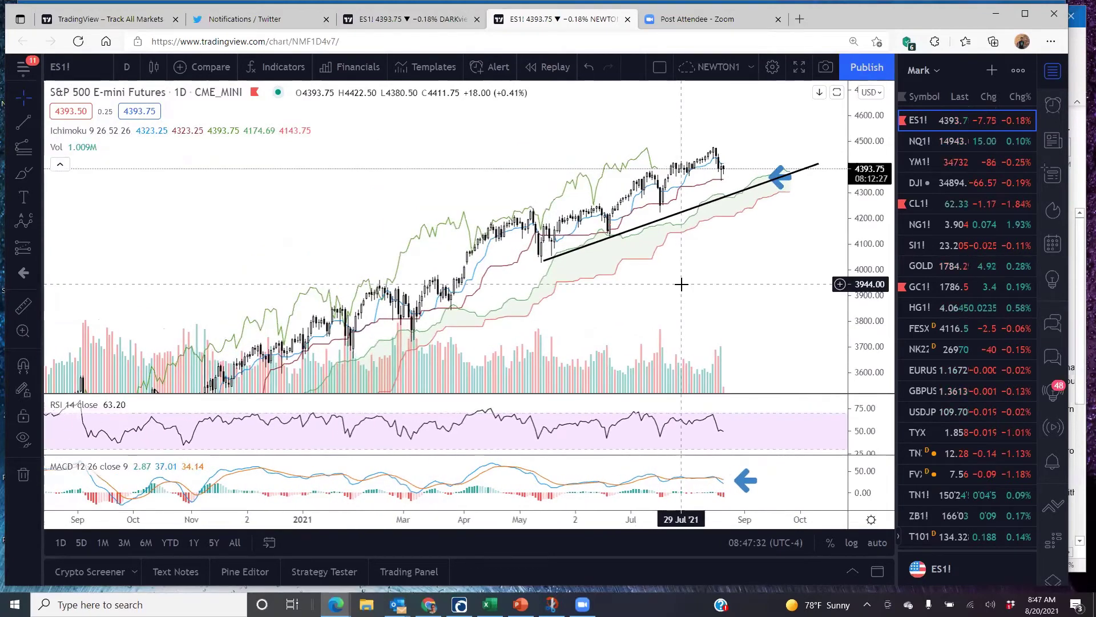
pyautogui.click(924, 147)
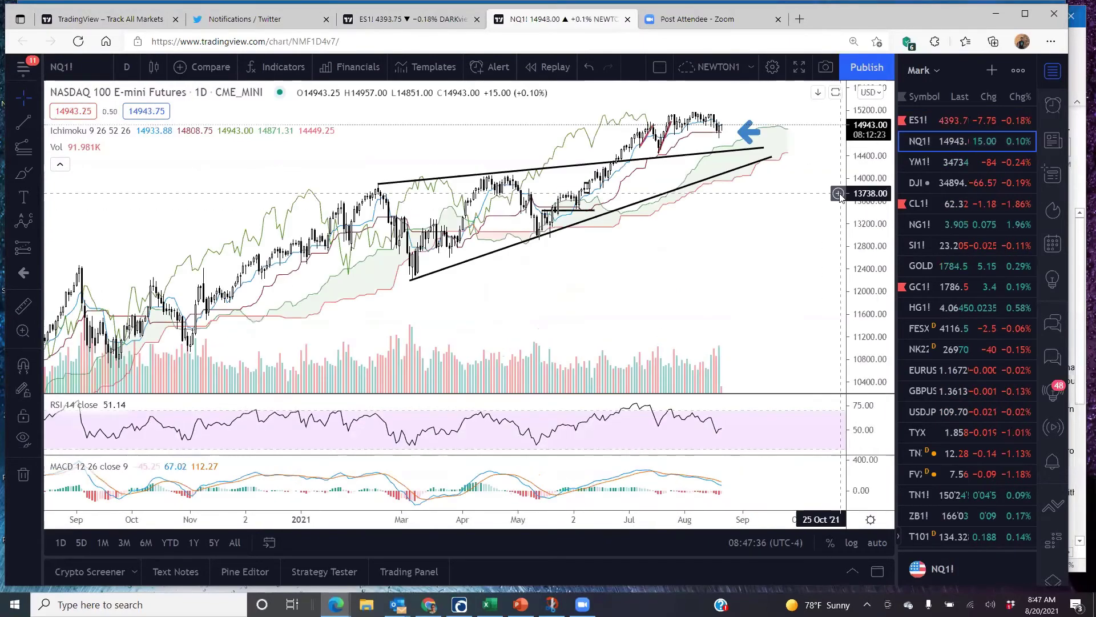
# Rescale and pan the NQ1! wedge chart, then bring up Gold Futures (GC1!).
pyautogui.moveTo(867, 261); pyautogui.dragTo(800, 269)
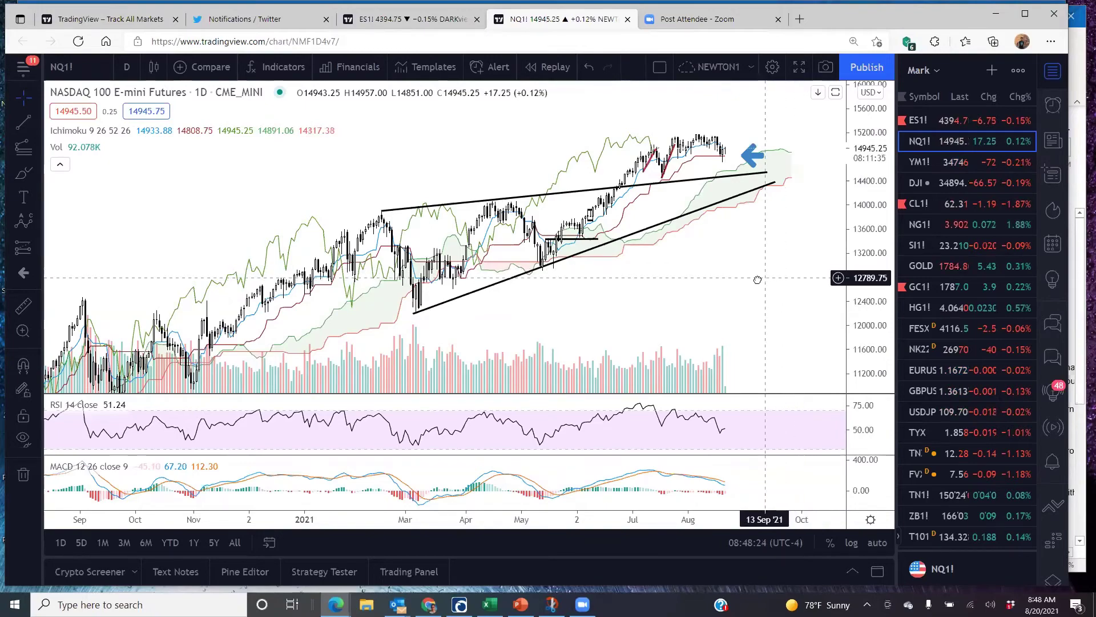
pyautogui.moveTo(756, 277); pyautogui.dragTo(728, 284)
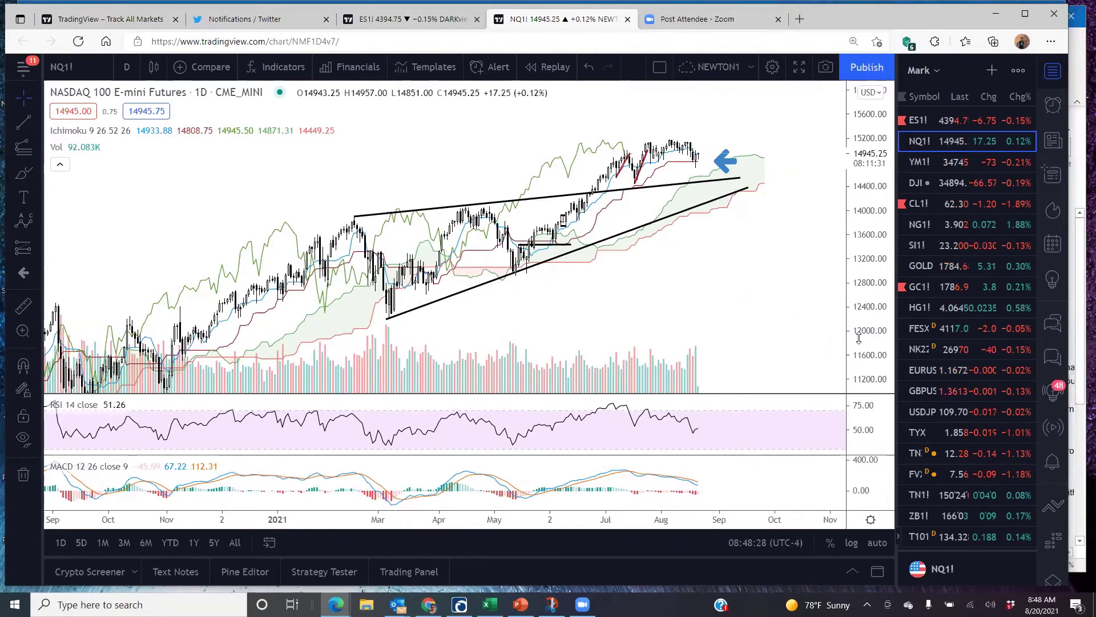
pyautogui.moveTo(788, 347); pyautogui.dragTo(787, 300)
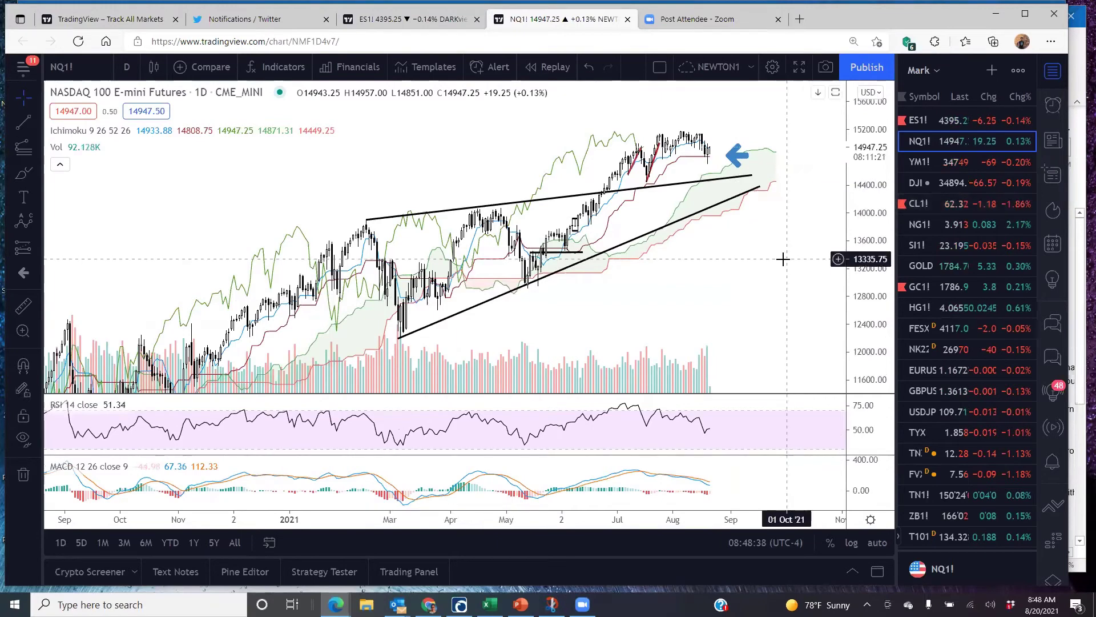
pyautogui.moveTo(786, 259); pyautogui.dragTo(792, 272)
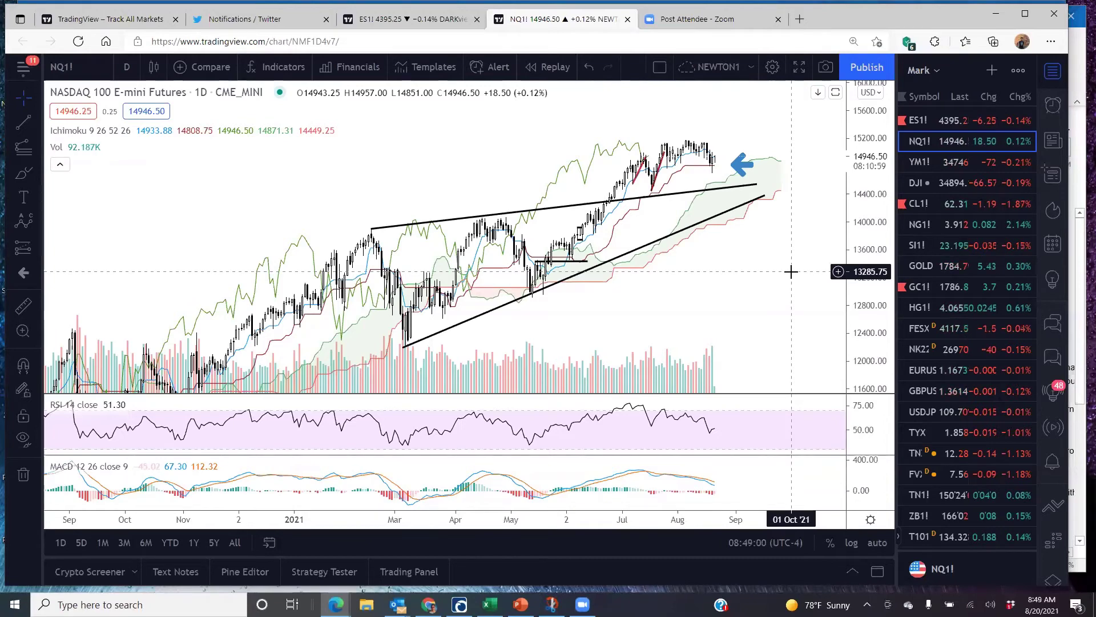
pyautogui.click(914, 288)
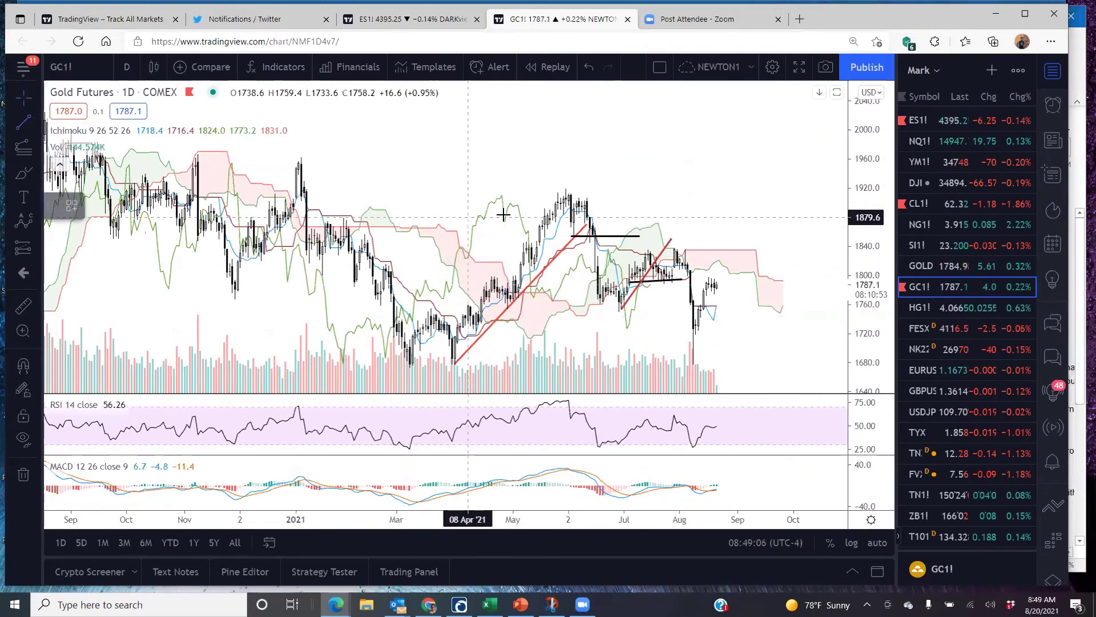
# Draw a red falling trendline on Gold Futures from the late-May high down to the right.
pyautogui.moveTo(563, 189); pyautogui.dragTo(770, 292)
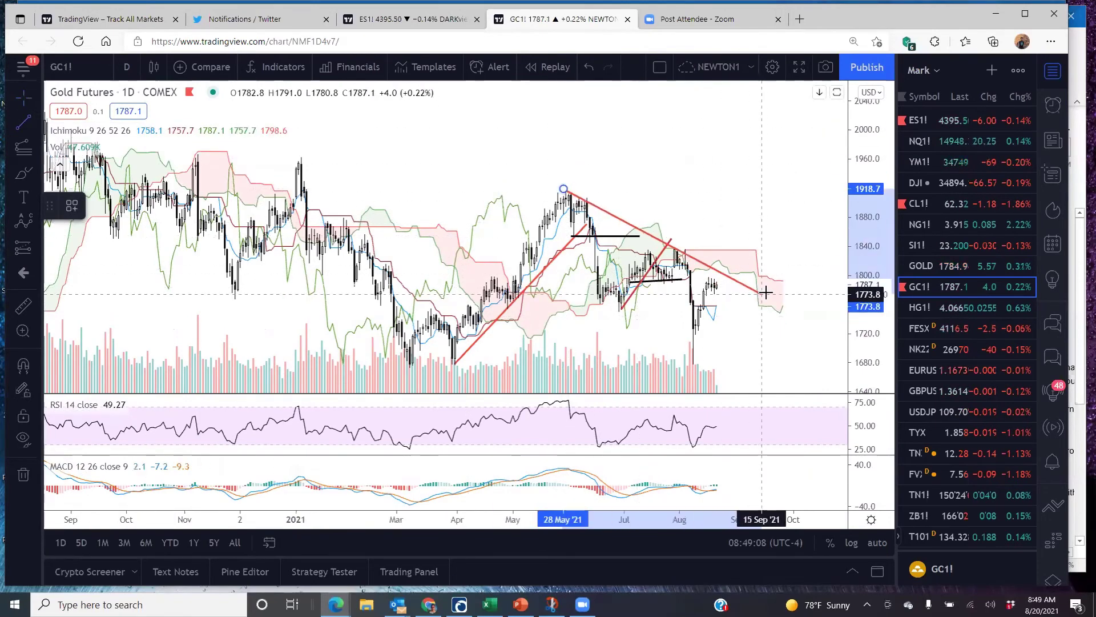
pyautogui.hscroll(-5, 665, 345)
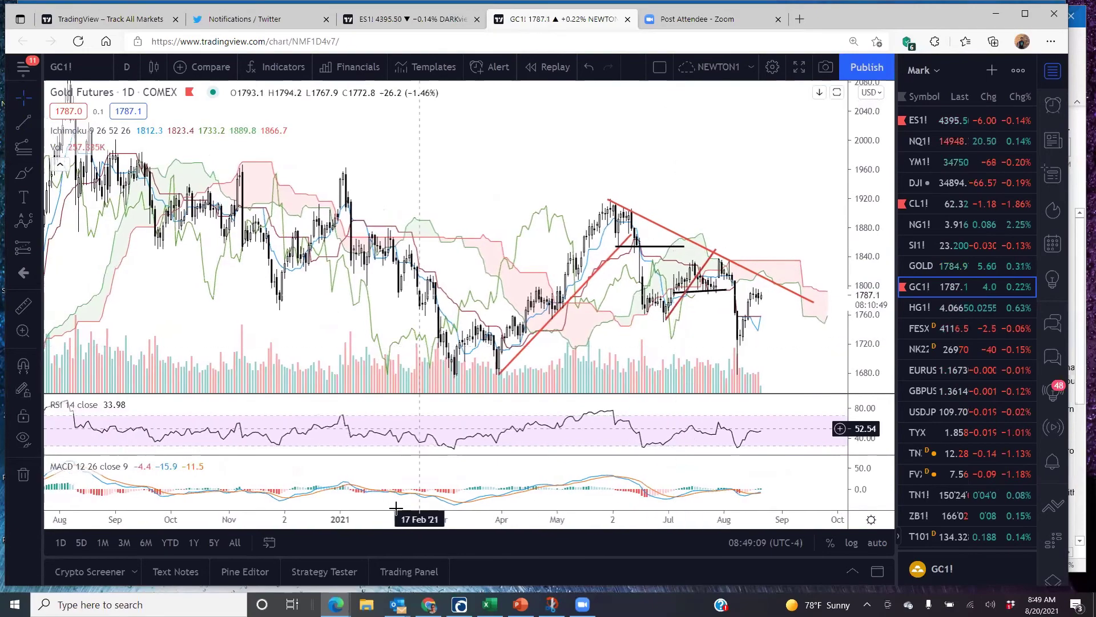
pyautogui.hscroll(-5, 607, 518)
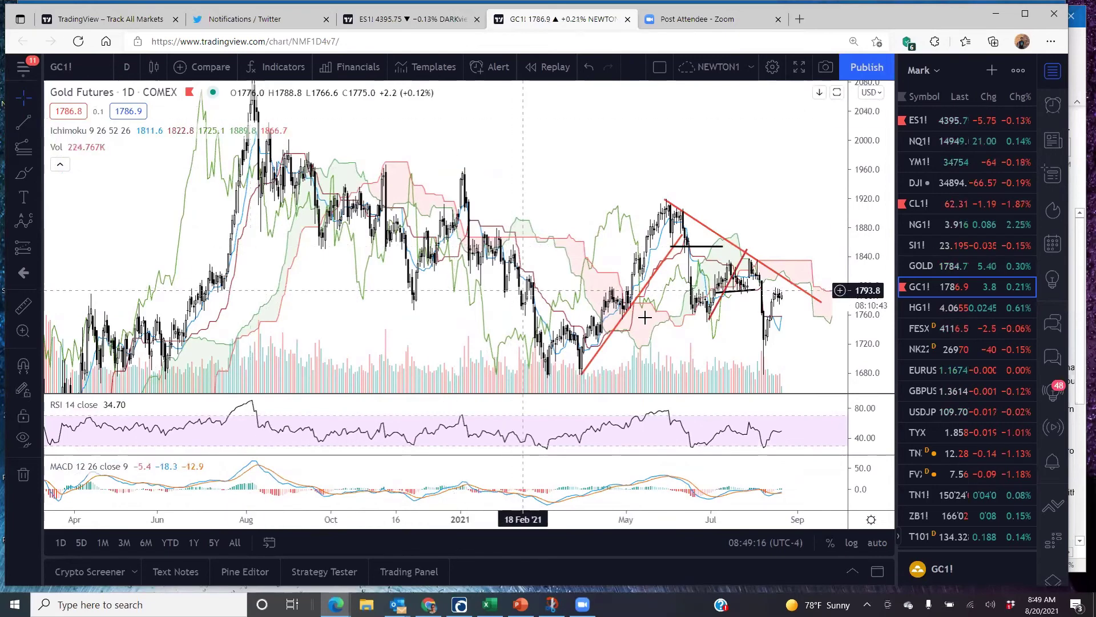
pyautogui.hscroll(3, 680, 337)
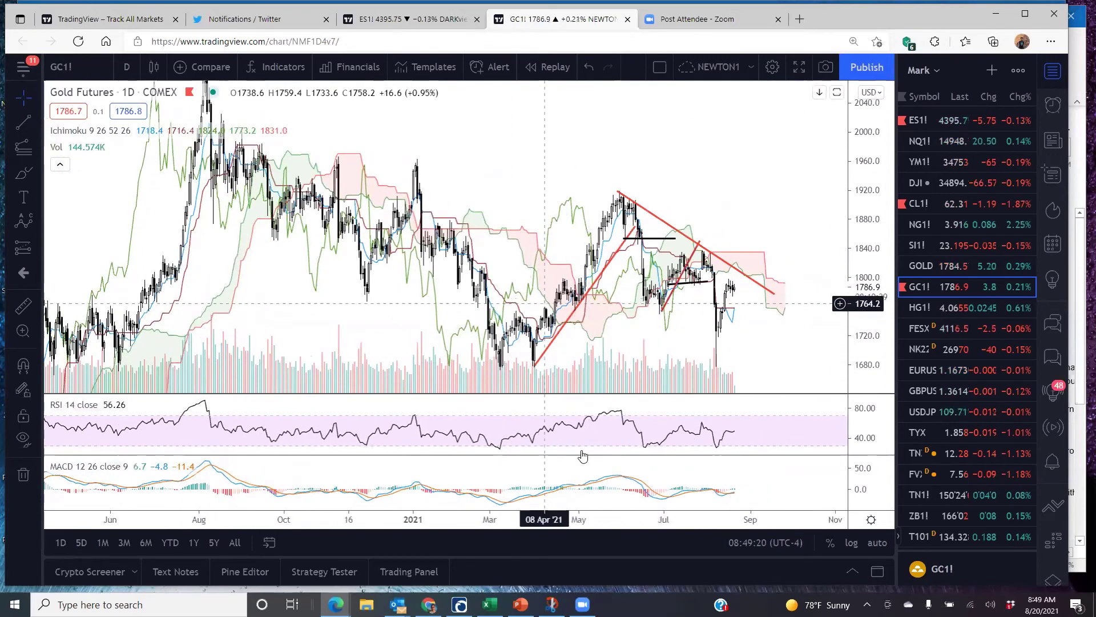
pyautogui.scroll(5, 537, 225)
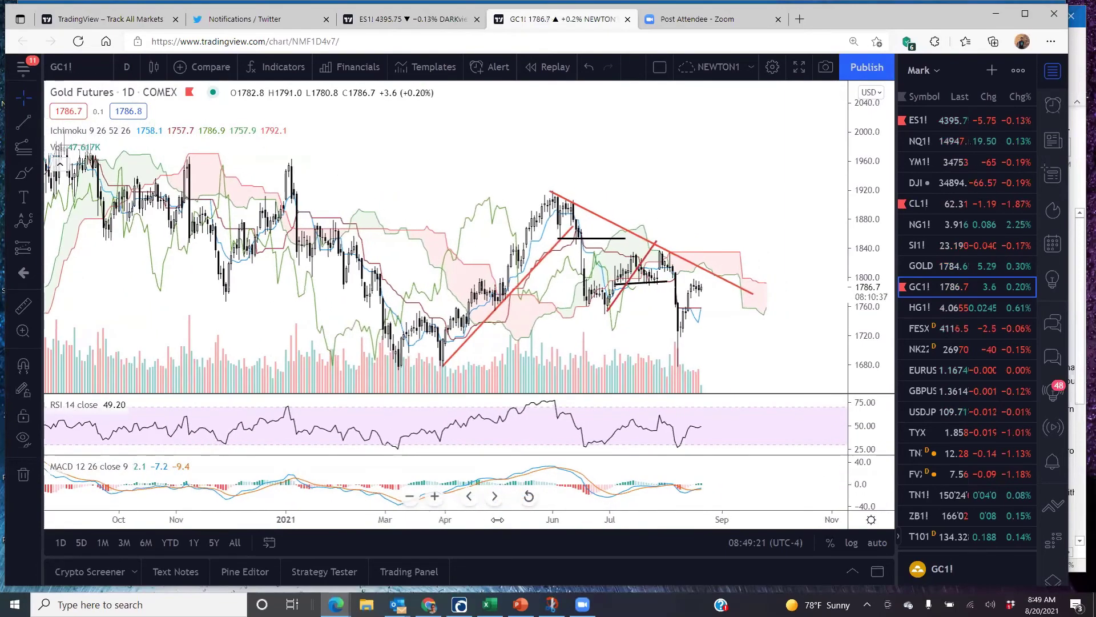
pyautogui.scroll(-1, 536, 226)
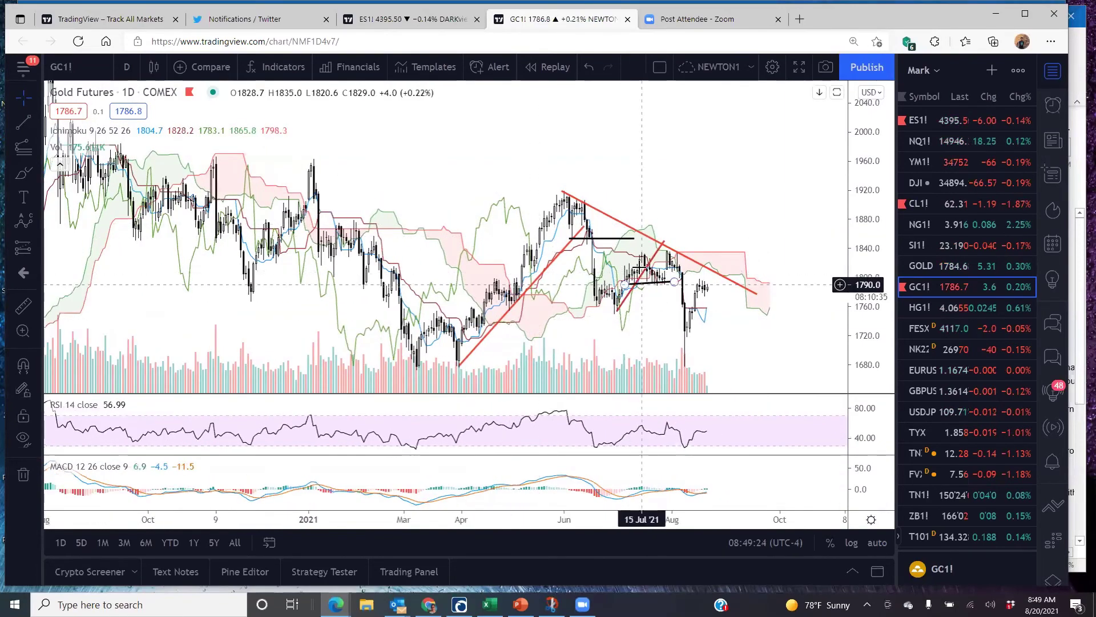
pyautogui.moveTo(721, 327); pyautogui.dragTo(732, 320)
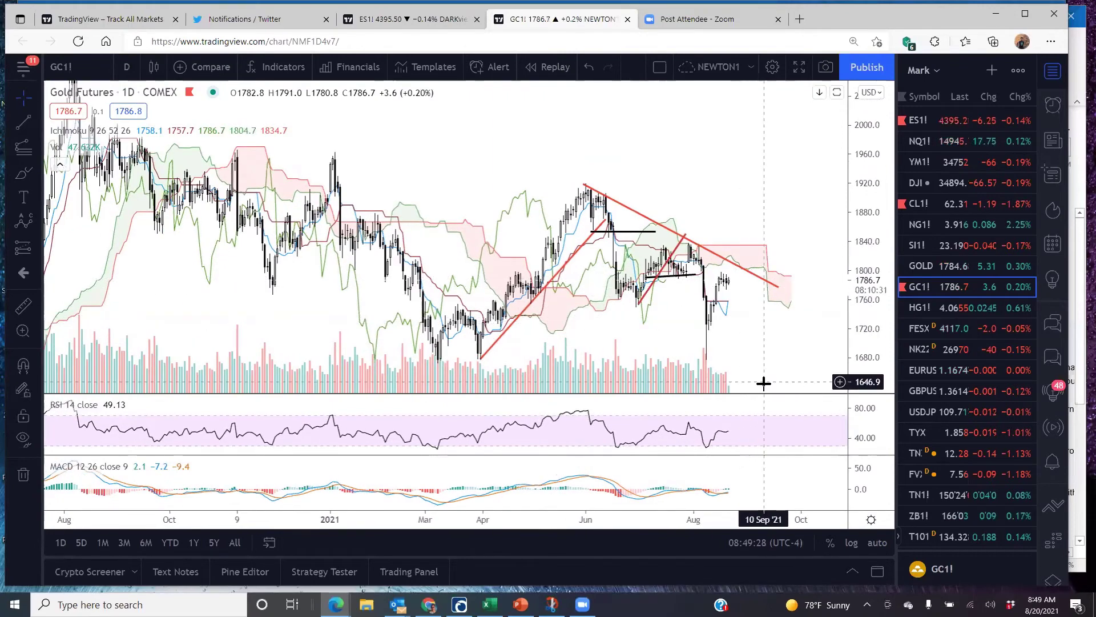
# Show Silver Futures (SI1!), panned and stretched to reveal its falling trendline from May.
pyautogui.click(925, 246)
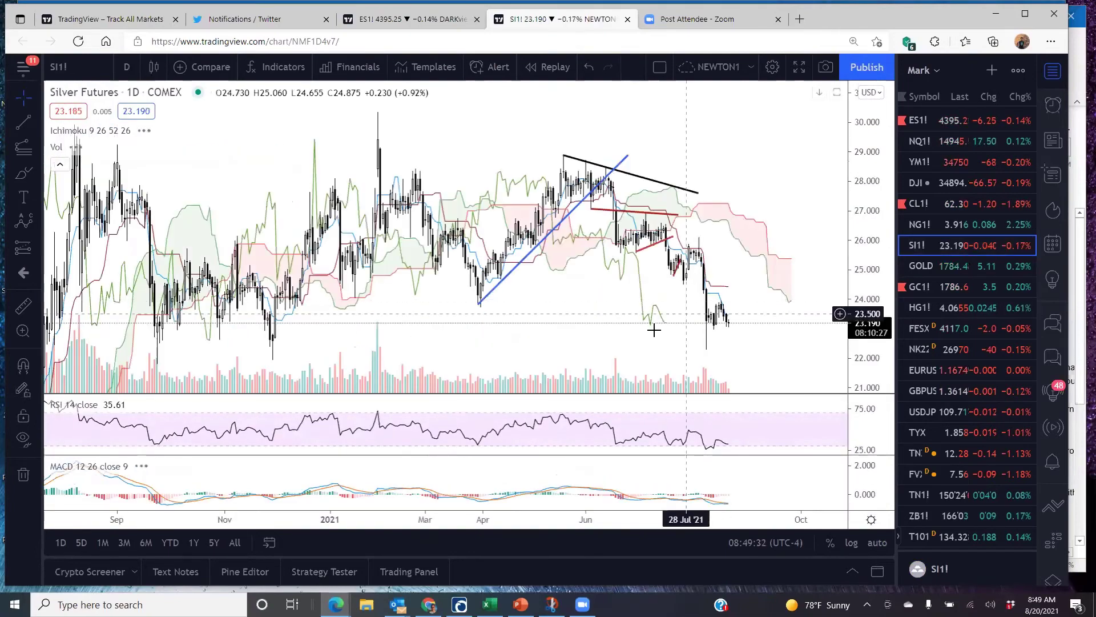
pyautogui.moveTo(625, 323); pyautogui.dragTo(651, 327)
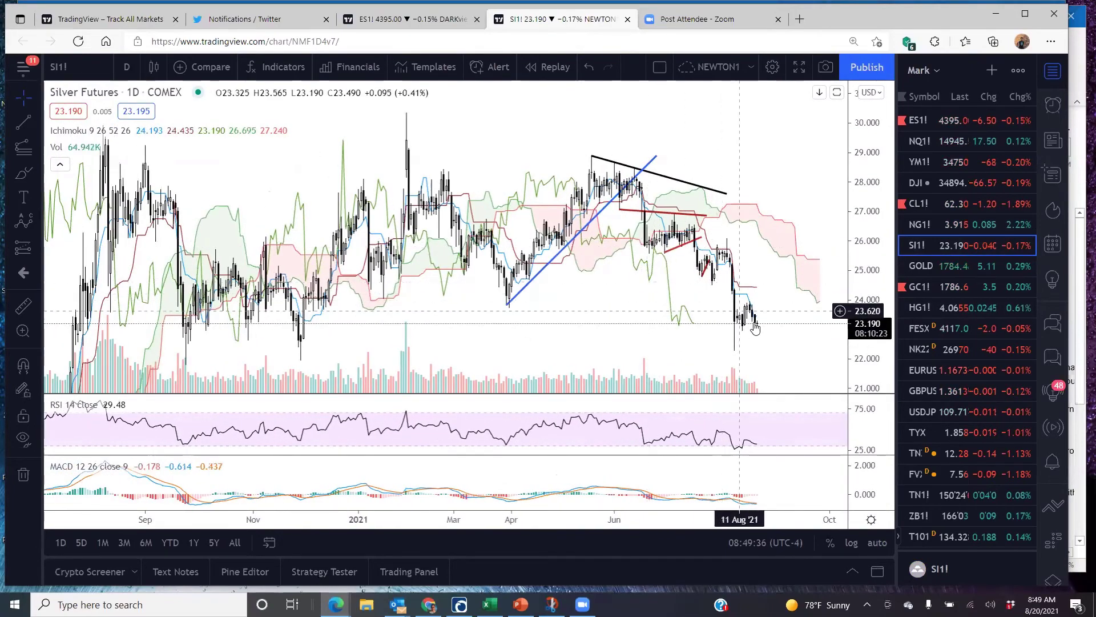
pyautogui.moveTo(598, 367); pyautogui.dragTo(642, 347)
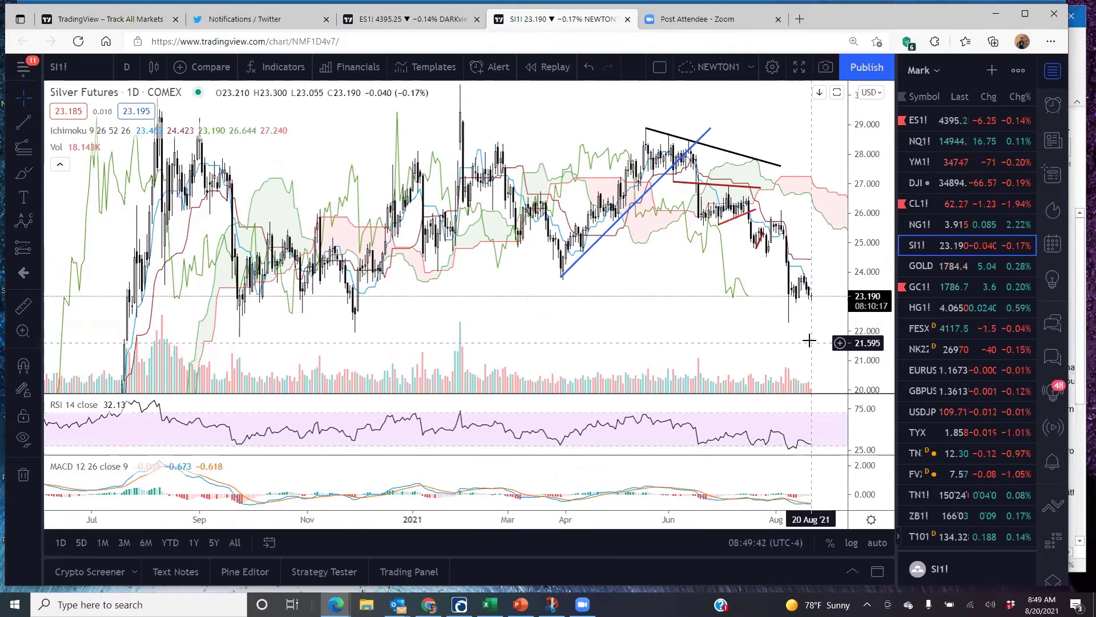
pyautogui.moveTo(851, 243); pyautogui.dragTo(850, 226)
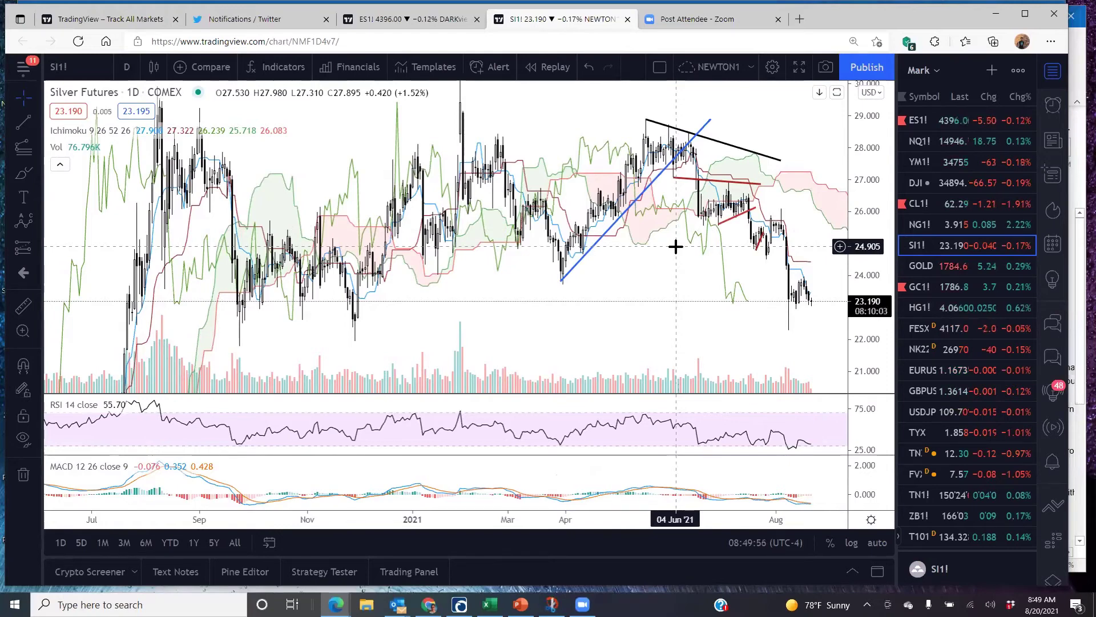
# On the 10-year T-Note yield chart, lower the blue arrow and extend the middle falling trendline.
pyautogui.click(940, 451)
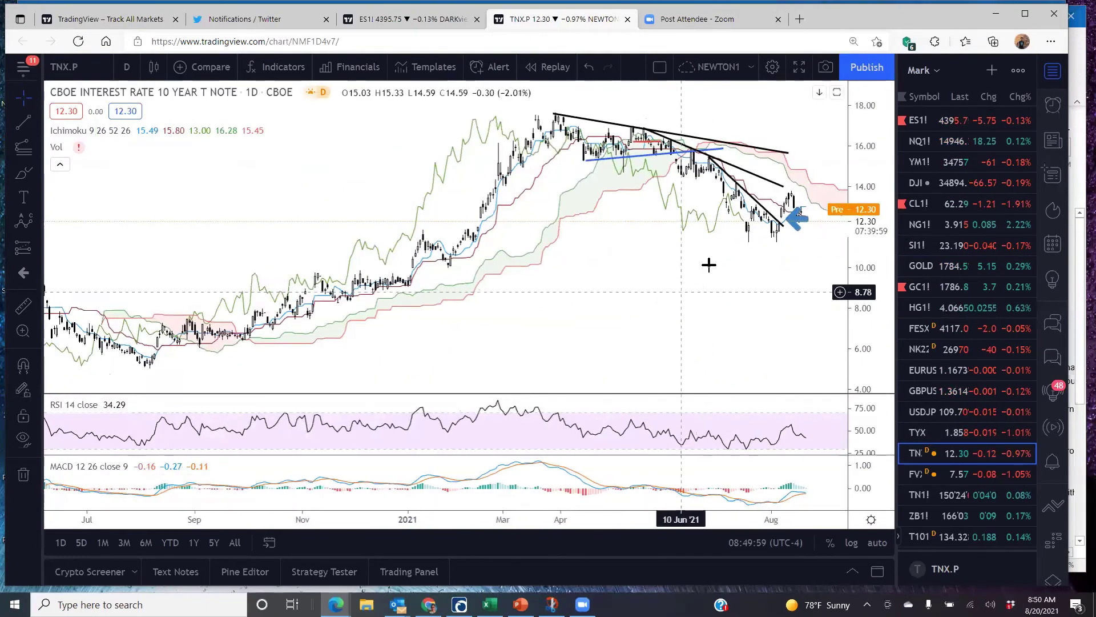
pyautogui.moveTo(748, 240); pyautogui.dragTo(808, 267)
pyautogui.click(732, 203)
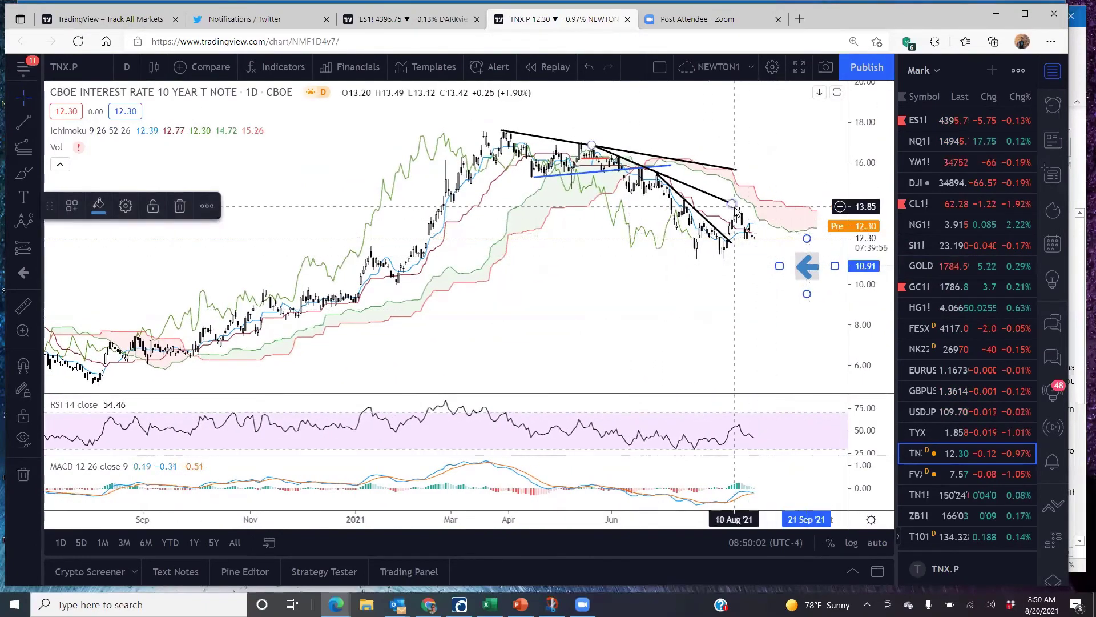
pyautogui.moveTo(733, 203); pyautogui.dragTo(782, 226)
# Extend the top falling trendline further right, rescaling and panning the yield chart around it.
pyautogui.moveTo(860, 337); pyautogui.dragTo(859, 285)
pyautogui.moveTo(704, 399); pyautogui.dragTo(683, 430)
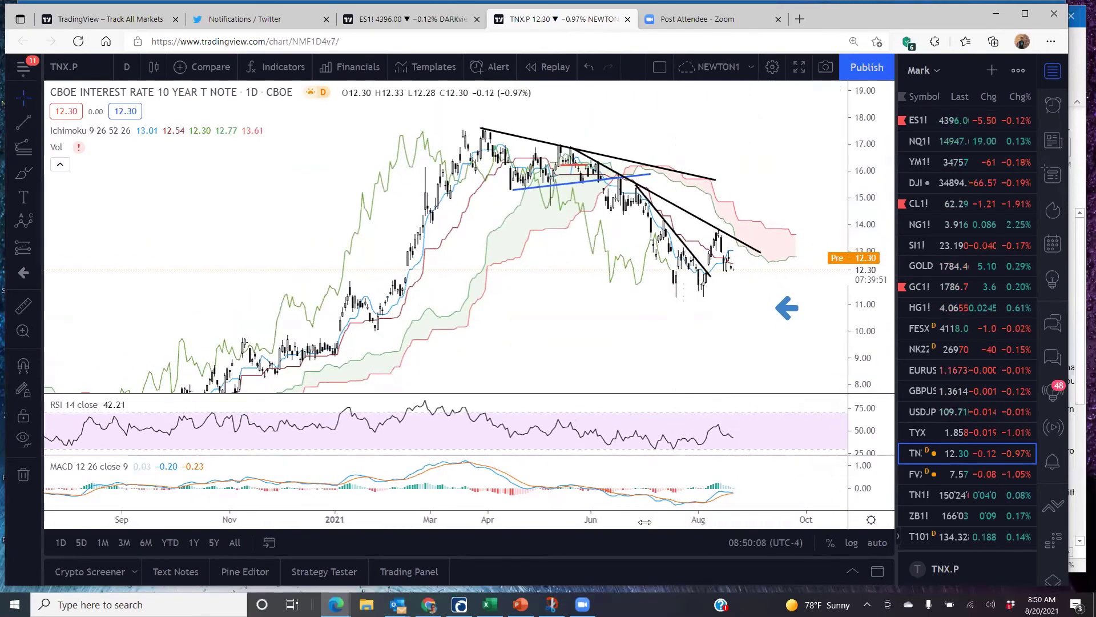
pyautogui.moveTo(645, 522); pyautogui.dragTo(680, 521)
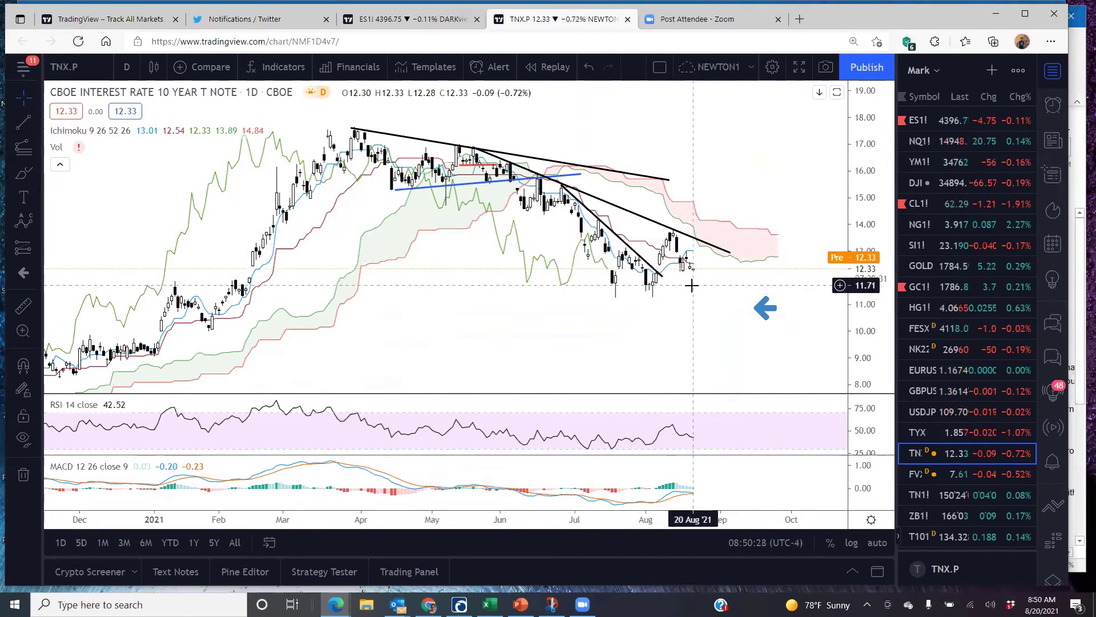
pyautogui.moveTo(683, 311); pyautogui.dragTo(705, 297)
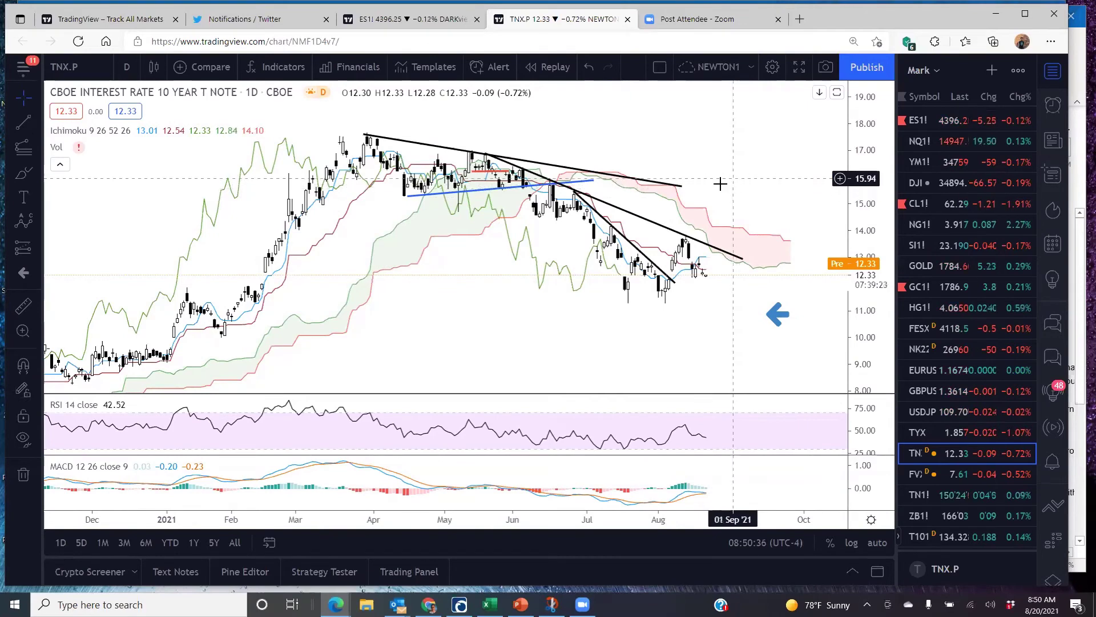
pyautogui.moveTo(682, 185); pyautogui.dragTo(778, 209)
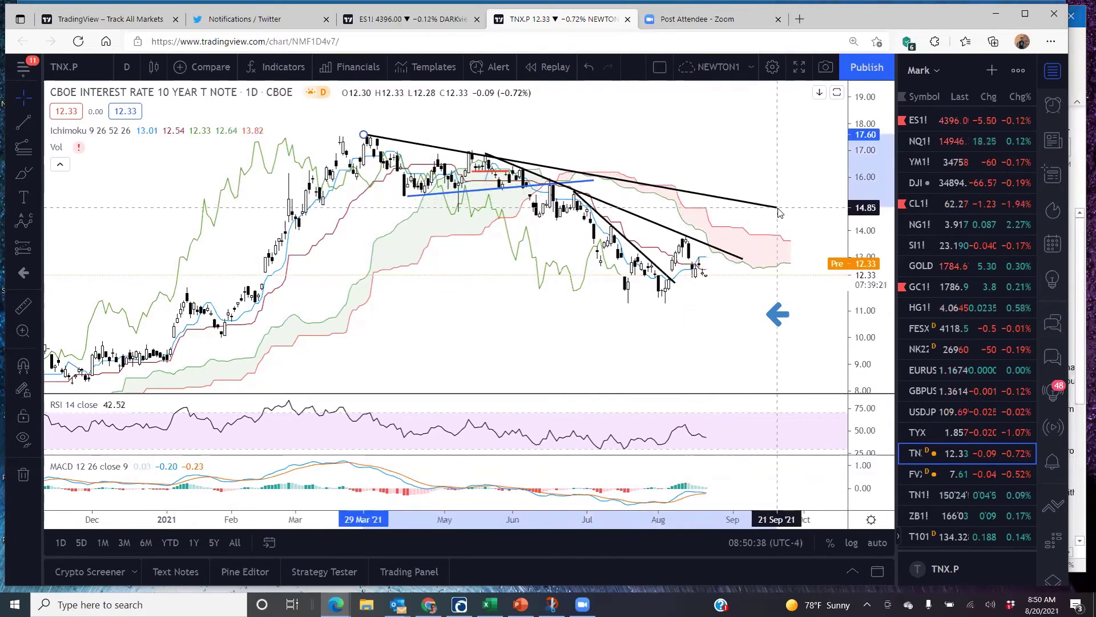
pyautogui.moveTo(705, 307); pyautogui.dragTo(742, 308)
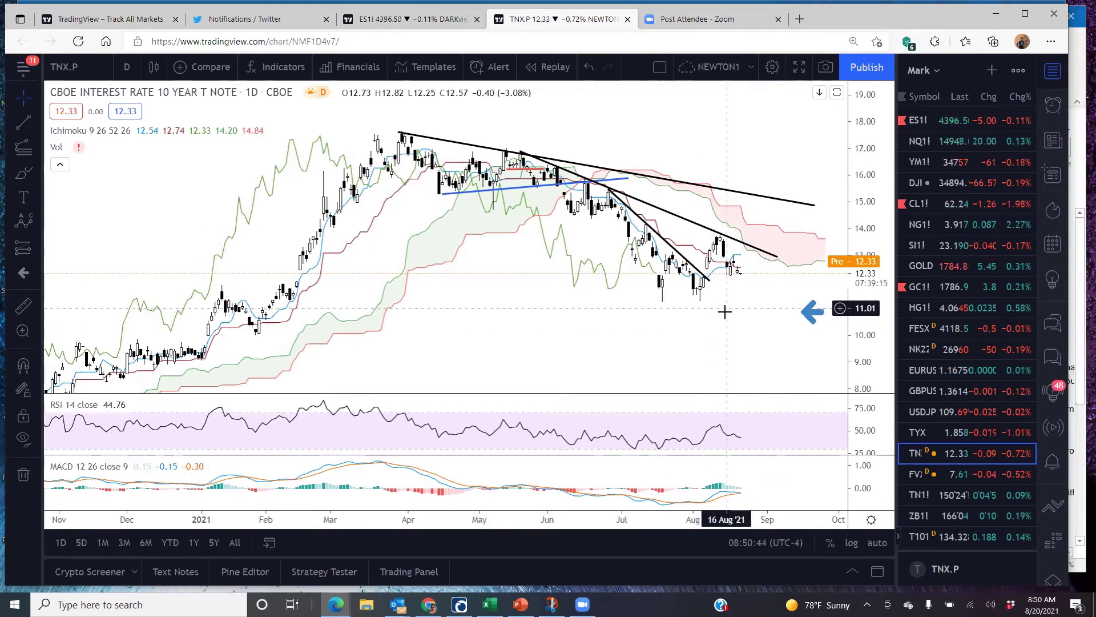
pyautogui.moveTo(739, 318); pyautogui.dragTo(748, 323)
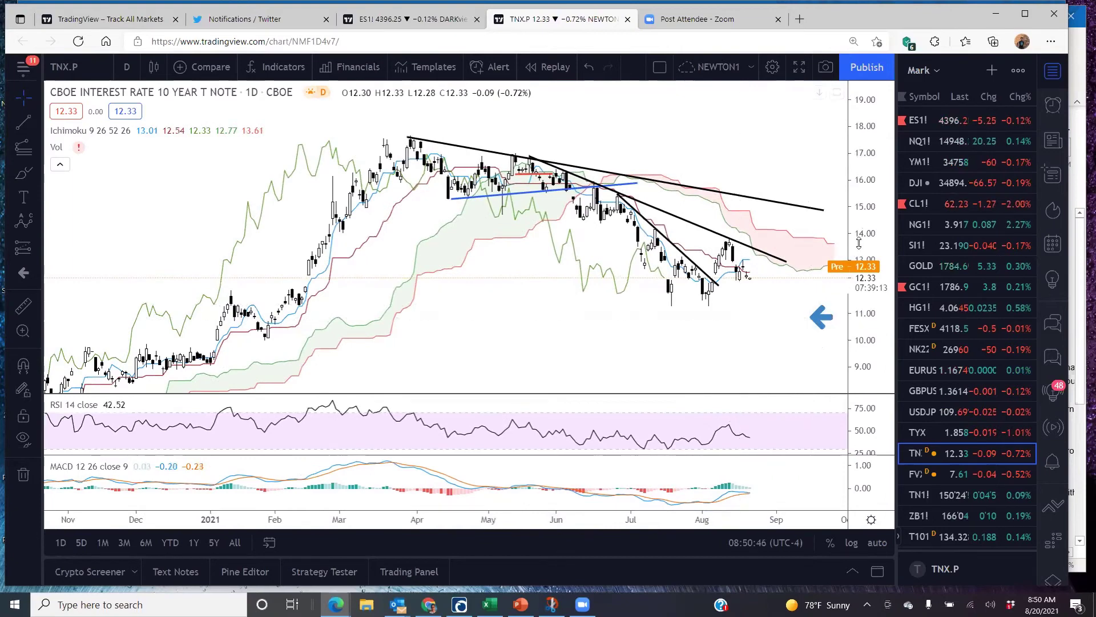
pyautogui.moveTo(856, 229); pyautogui.dragTo(797, 216)
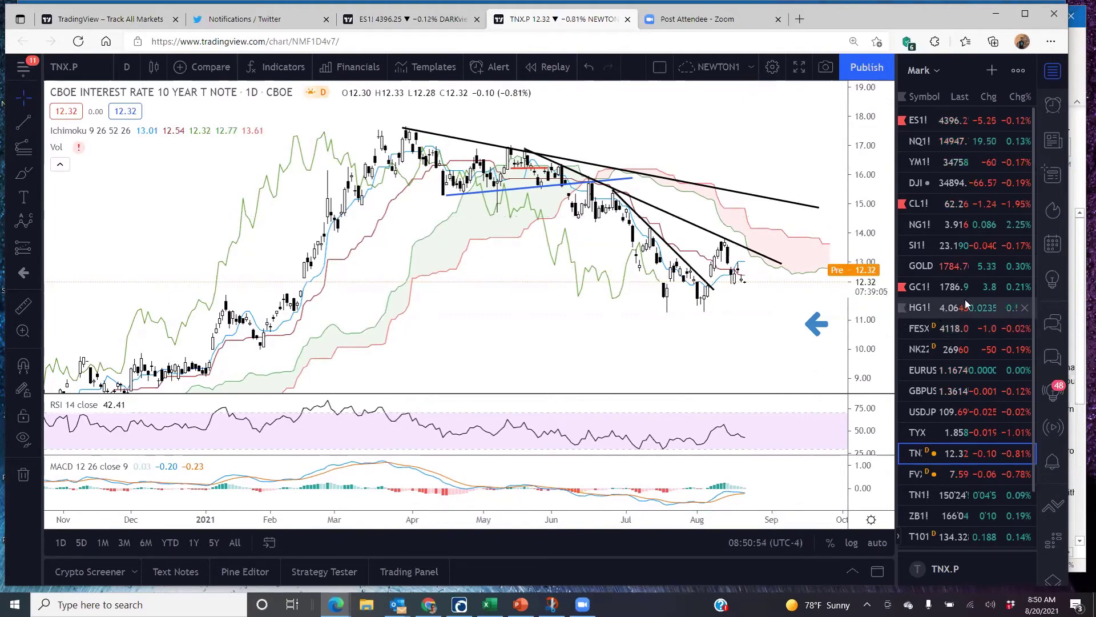
# Show Light Crude Oil Futures (CL1!) and move its blue arrow down beside the latest candles.
pyautogui.click(942, 307)
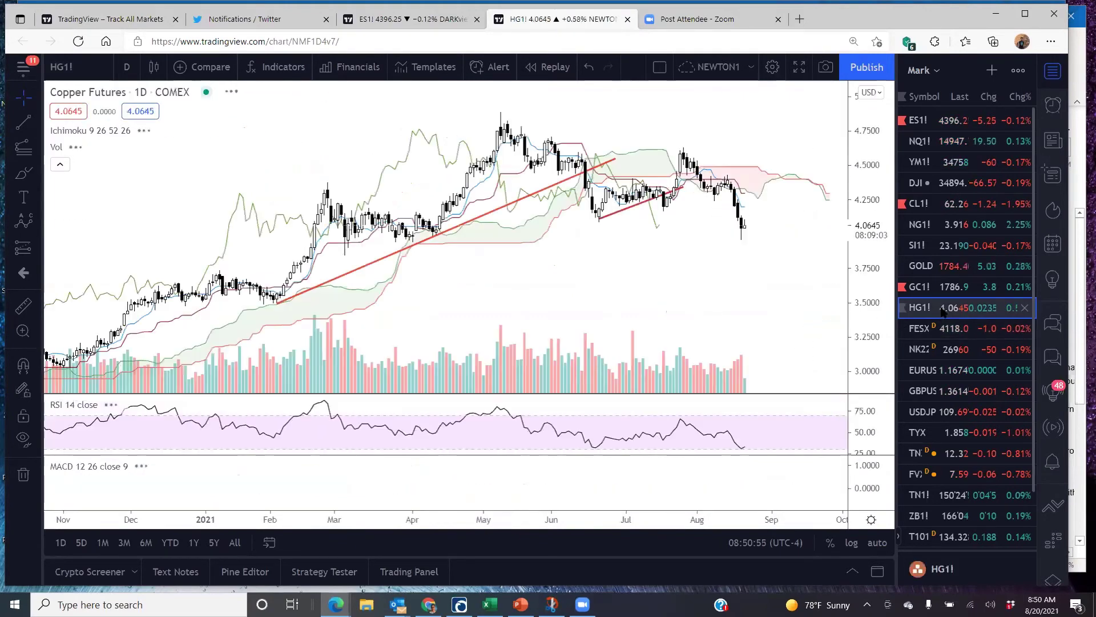
pyautogui.click(920, 204)
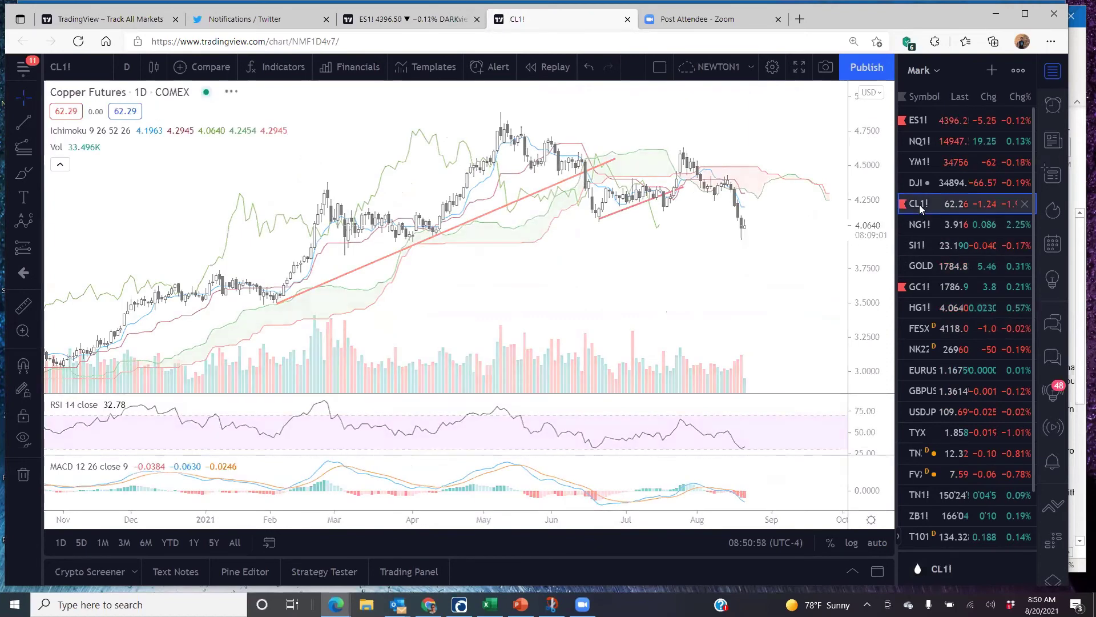
pyautogui.moveTo(687, 147); pyautogui.dragTo(794, 179)
pyautogui.moveTo(771, 232); pyautogui.dragTo(765, 265)
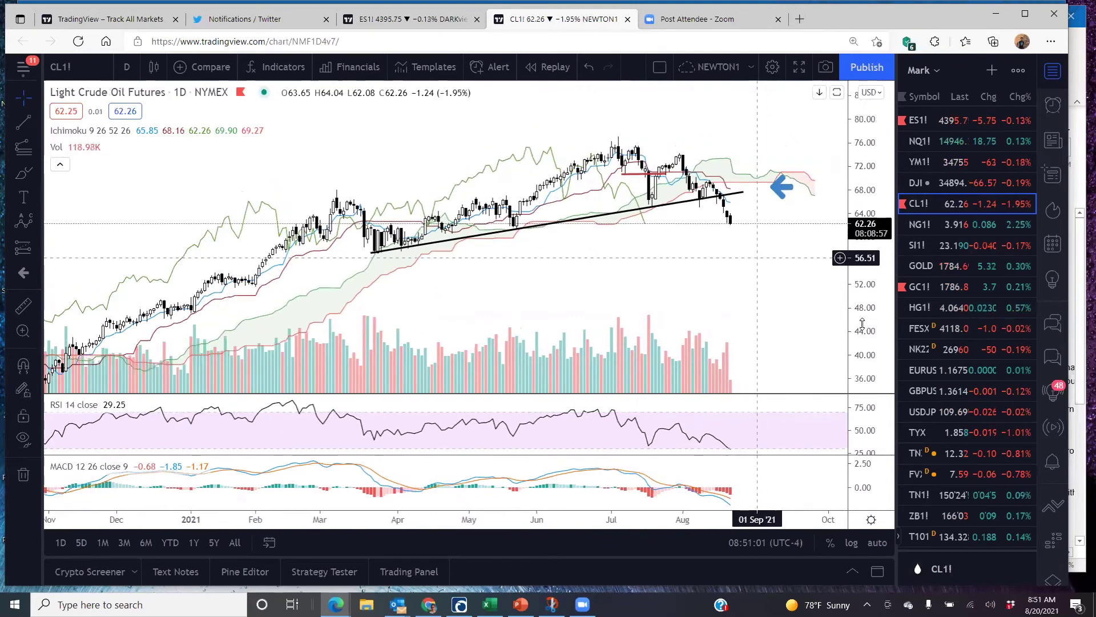
pyautogui.moveTo(865, 264); pyautogui.dragTo(824, 252)
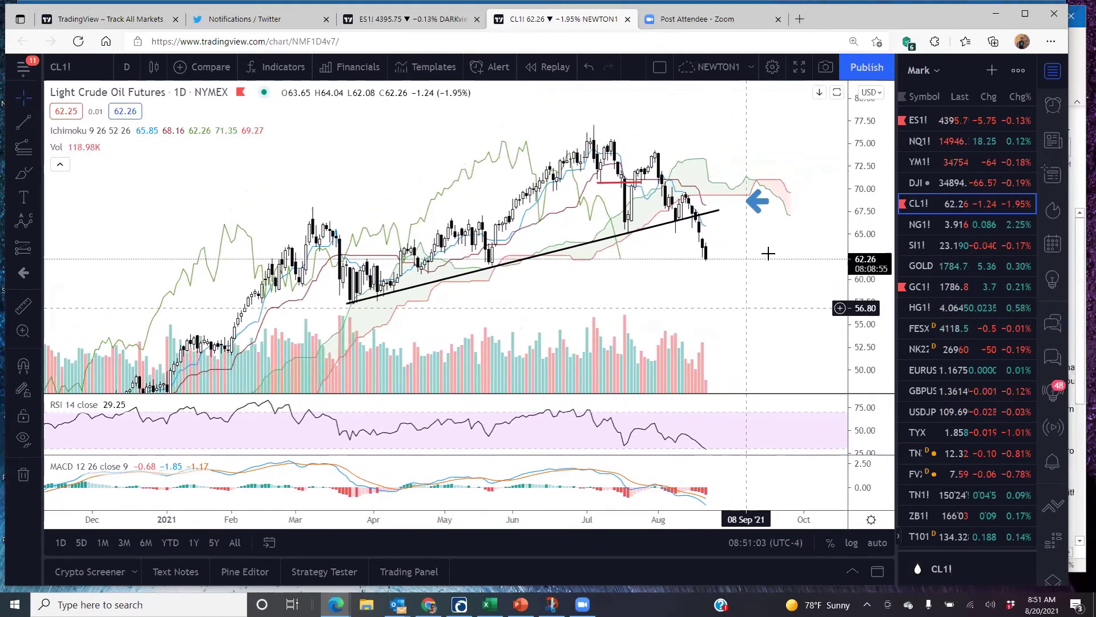
pyautogui.click(757, 211)
pyautogui.moveTo(757, 211); pyautogui.dragTo(759, 284)
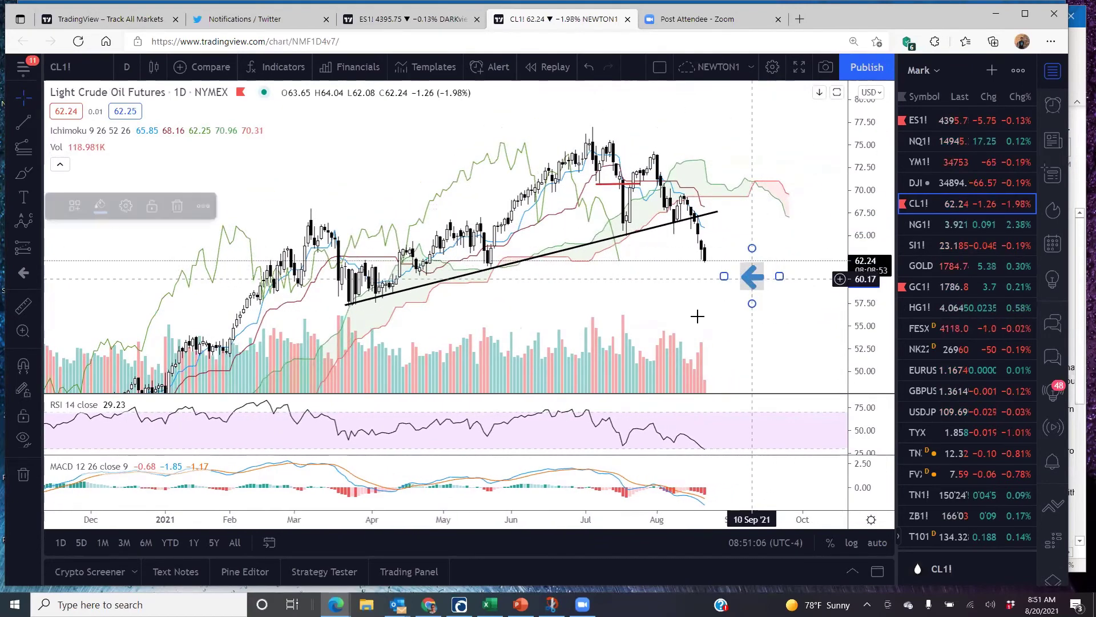
pyautogui.click(701, 334)
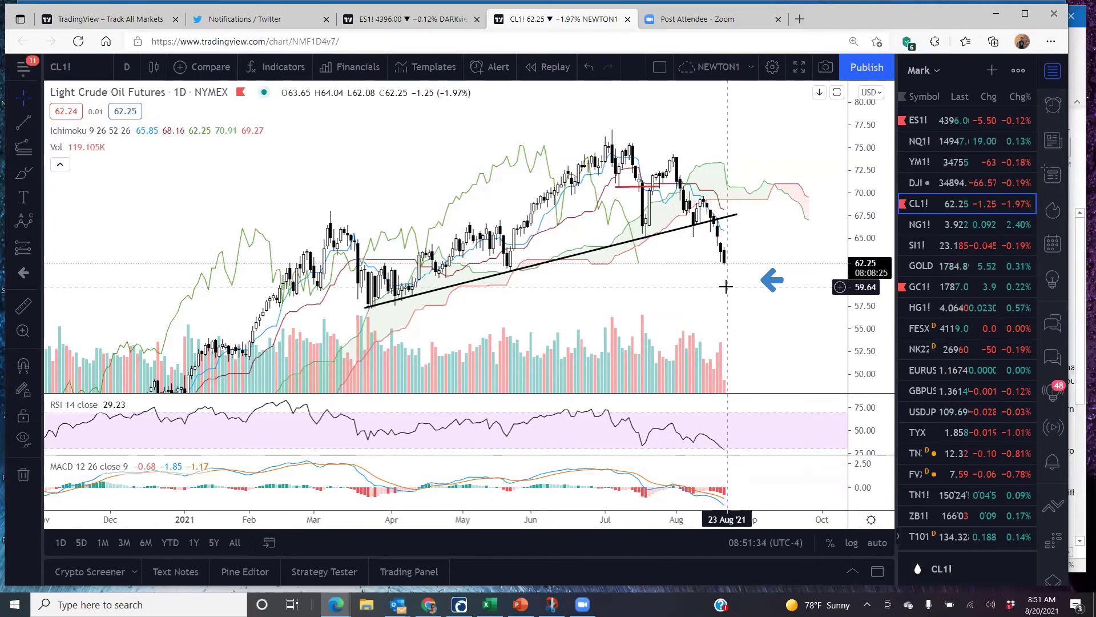
# Stretch and pan the crude oil chart to frame the break below the trendline.
pyautogui.hscroll(-2, 700, 291)
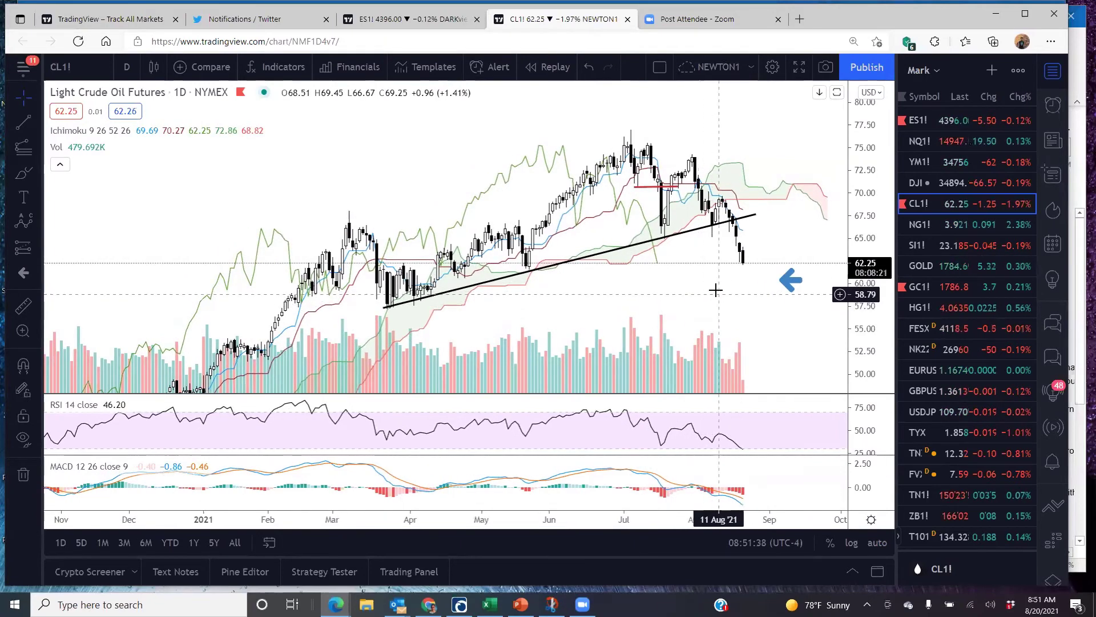
pyautogui.hscroll(-1, 703, 289)
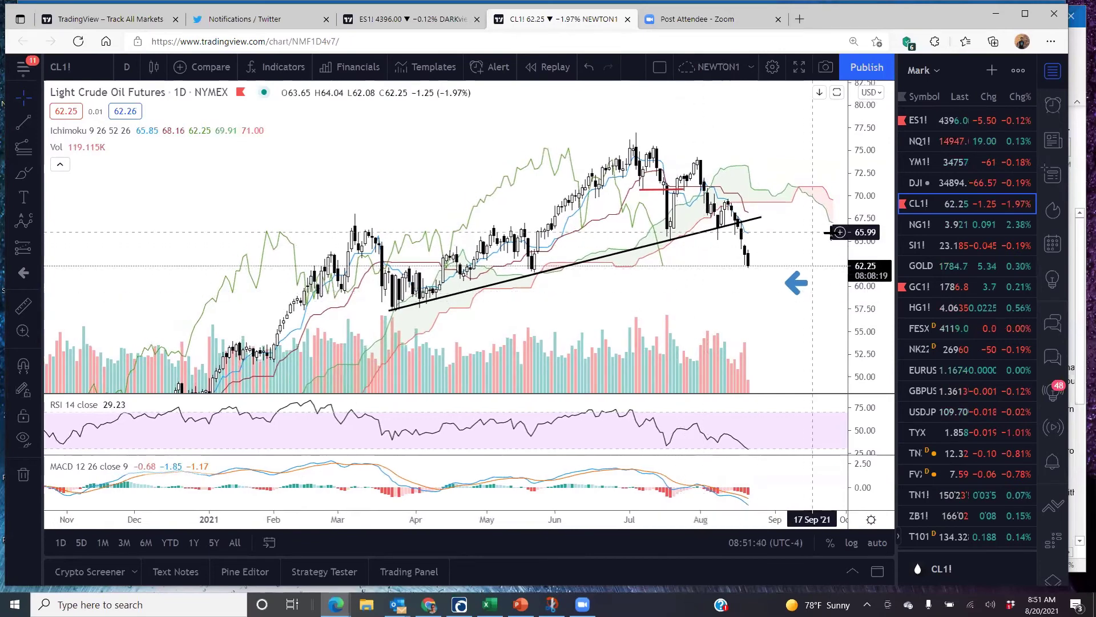
pyautogui.moveTo(860, 229); pyautogui.dragTo(833, 189)
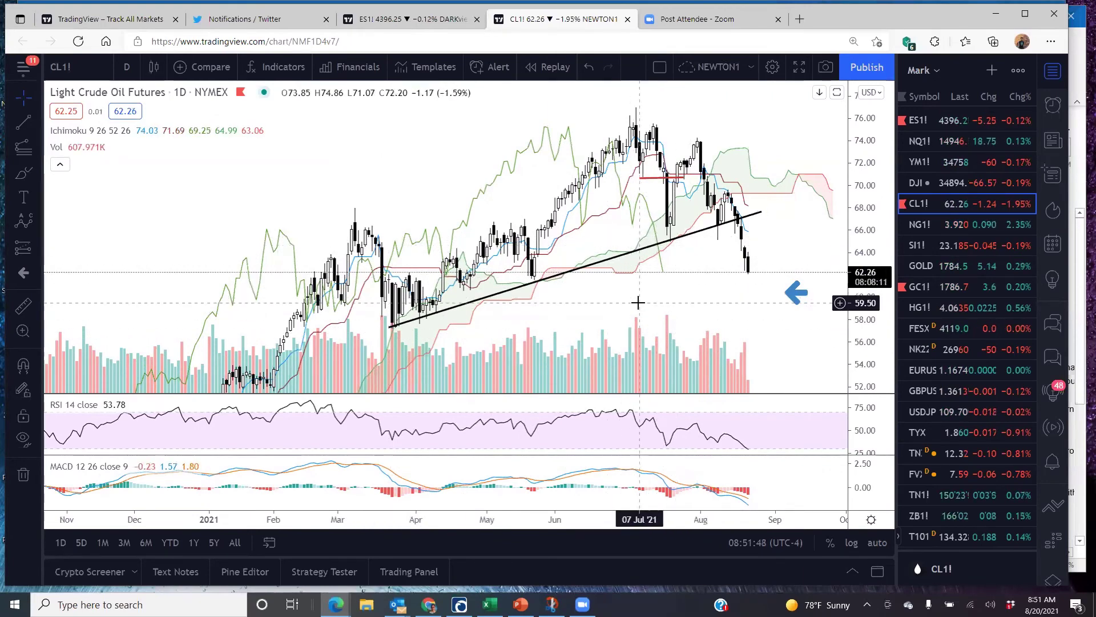
pyautogui.moveTo(635, 305); pyautogui.dragTo(644, 312)
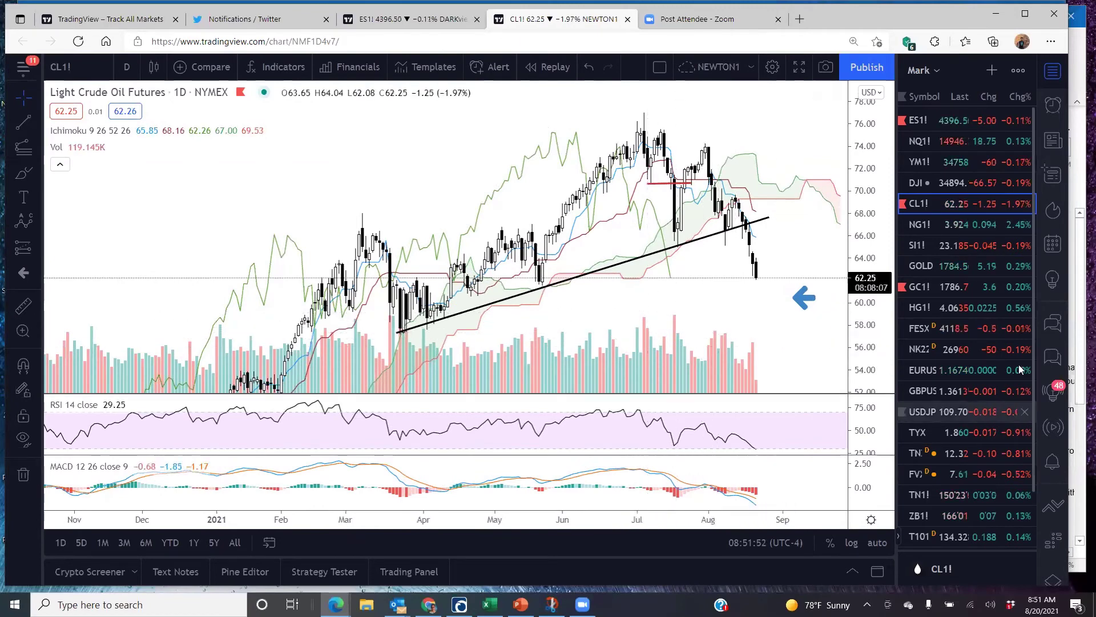
pyautogui.scroll(-1, 1034, 345)
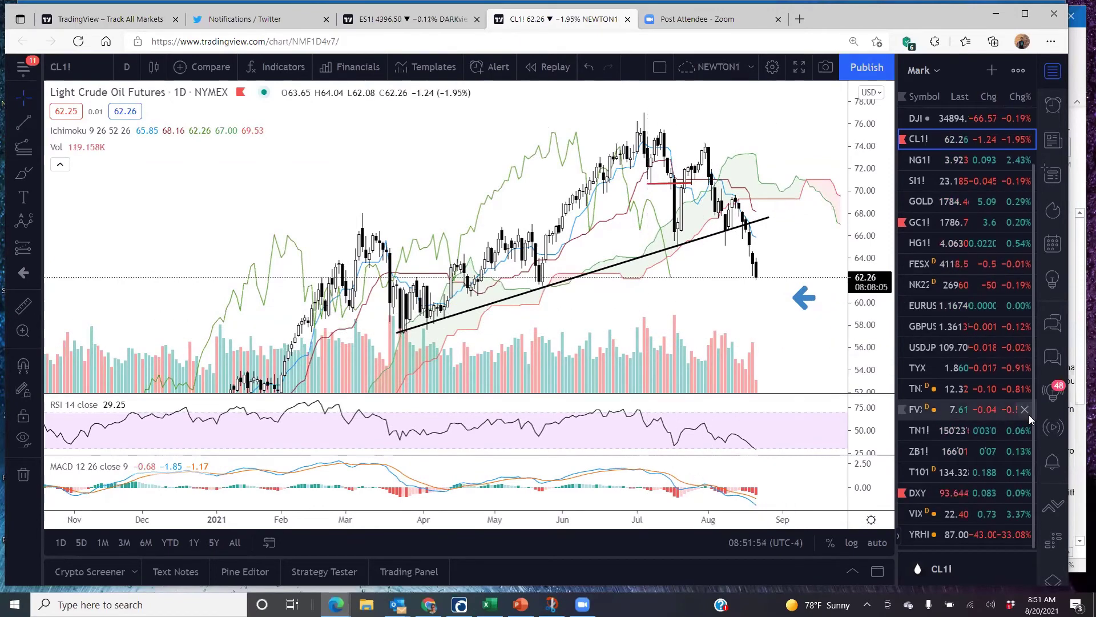
# Switch to the CRYPTO watchlist, chart BTCUSD, and hide the watchlist panel.
pyautogui.click(915, 79)
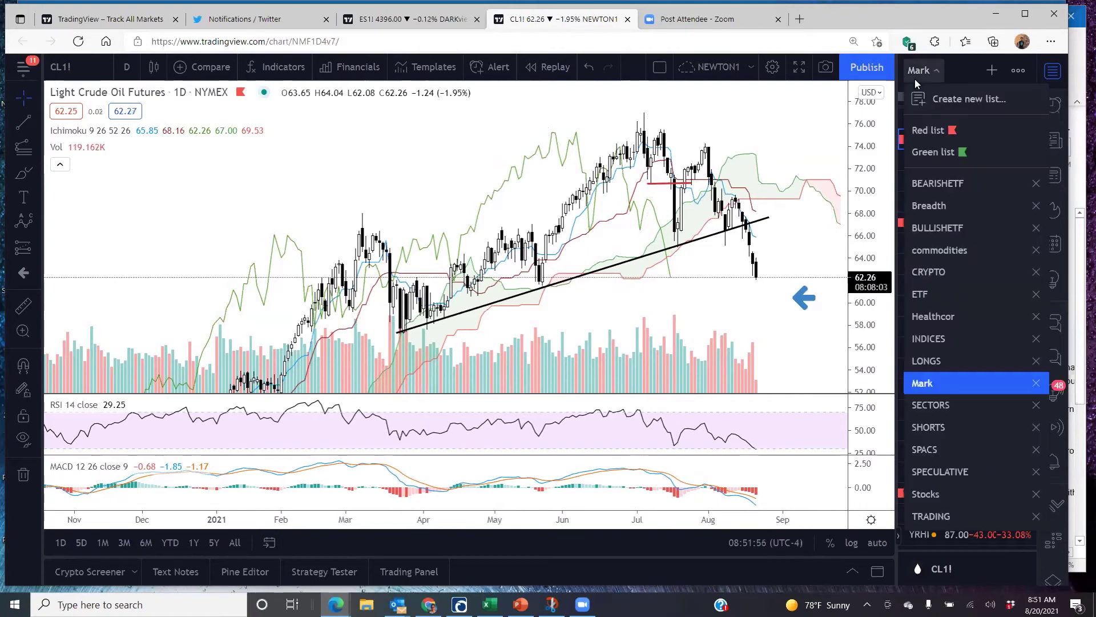
pyautogui.click(934, 271)
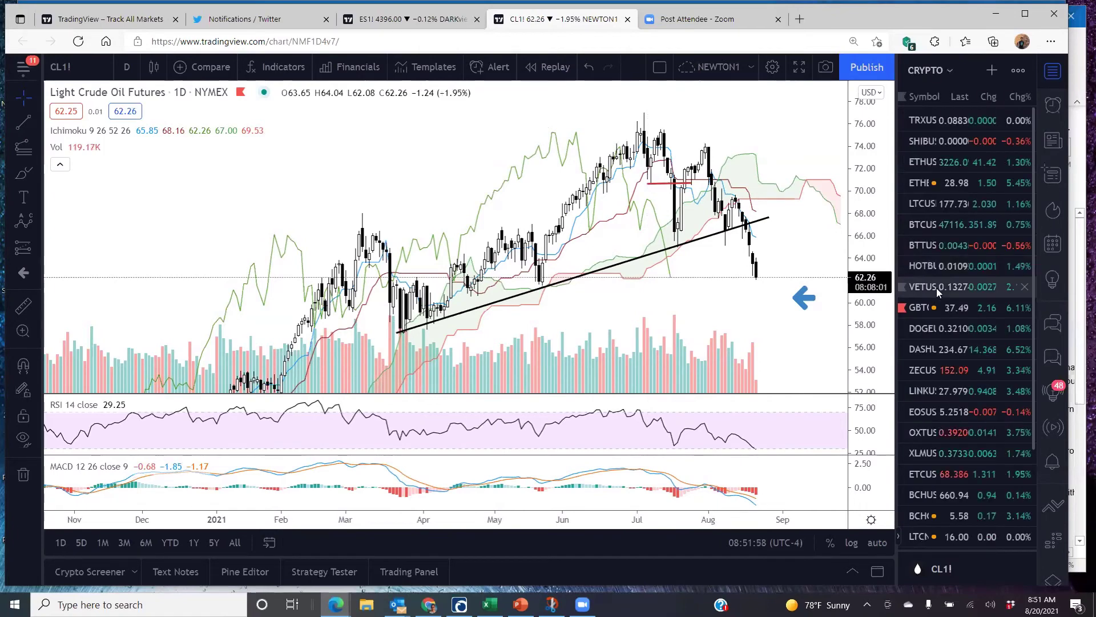
pyautogui.click(929, 229)
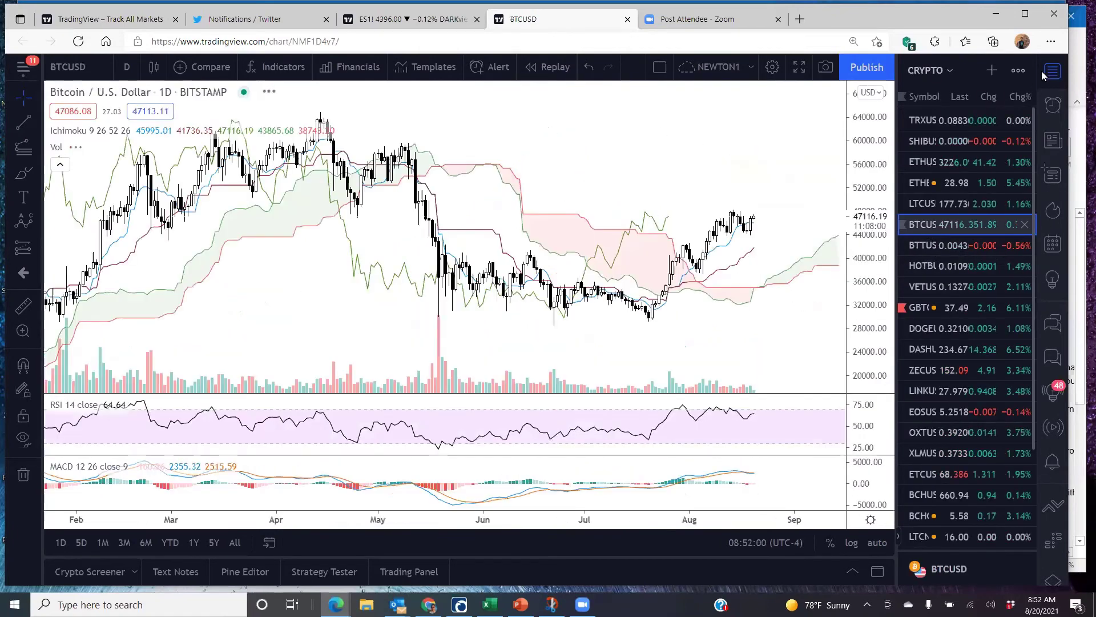
pyautogui.click(1052, 71)
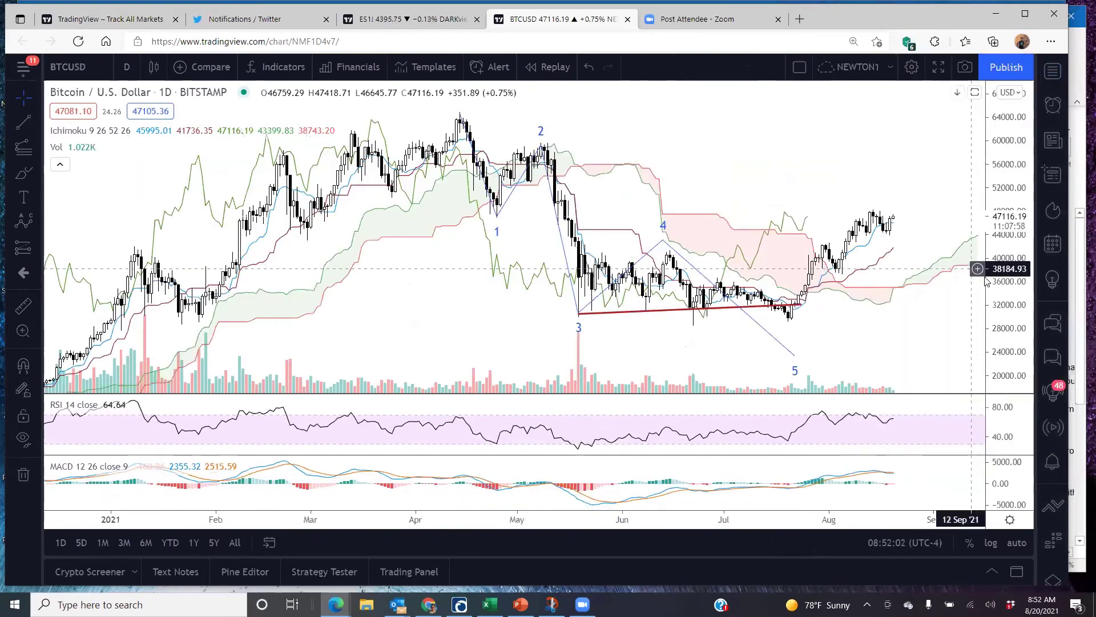
# Frame the Bitcoin chart with taller candles, panned back to show the April peak.
pyautogui.moveTo(1003, 286); pyautogui.dragTo(1004, 271)
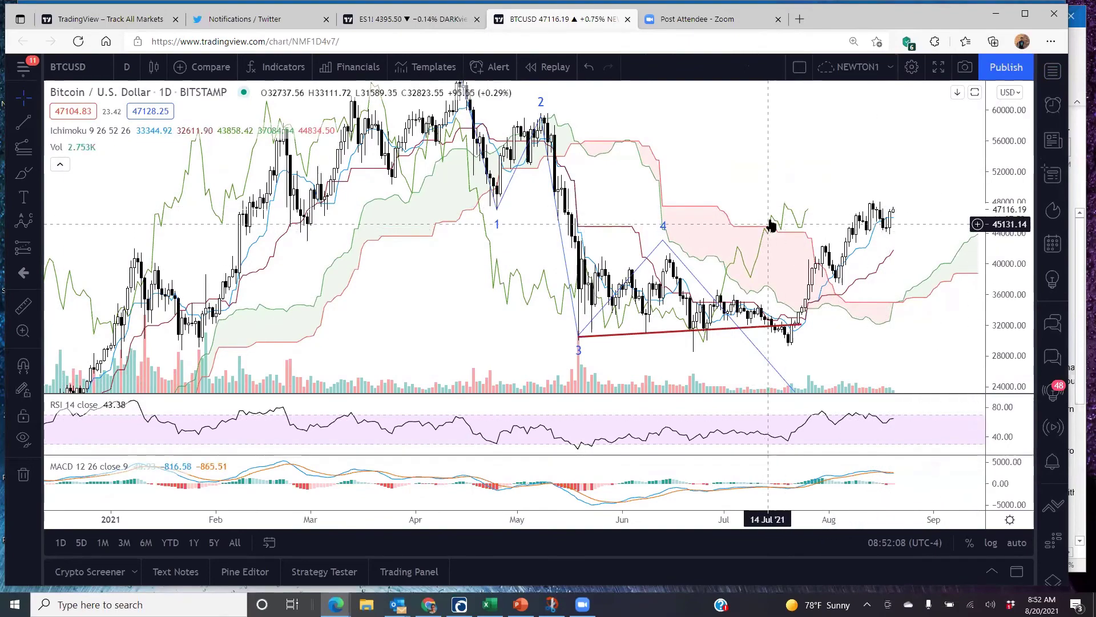
pyautogui.moveTo(771, 225); pyautogui.dragTo(673, 174)
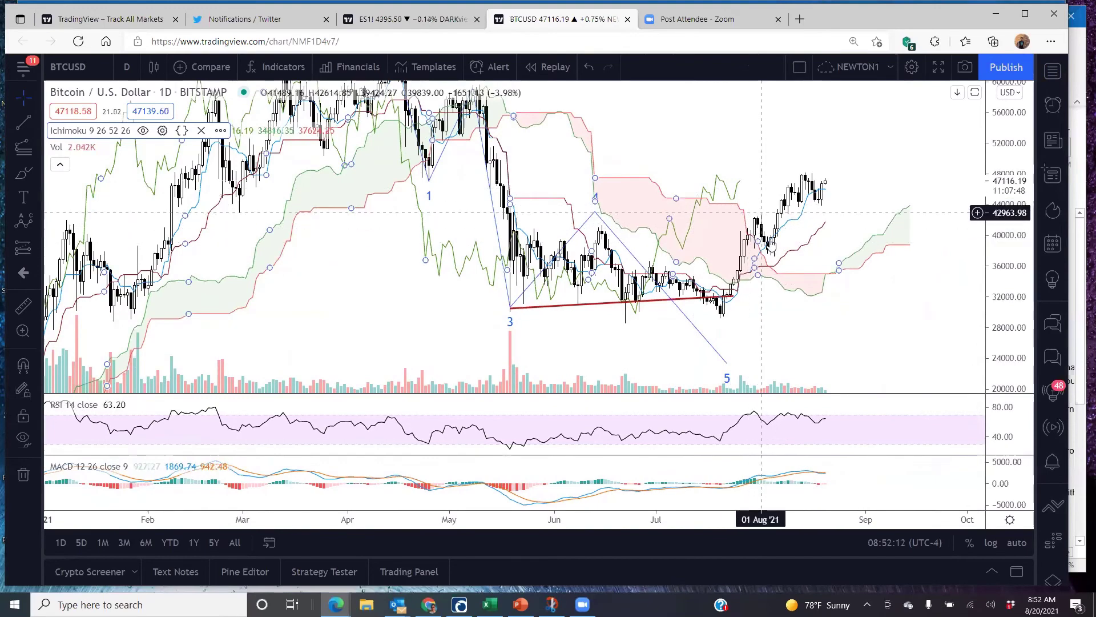
pyautogui.moveTo(766, 191); pyautogui.dragTo(775, 199)
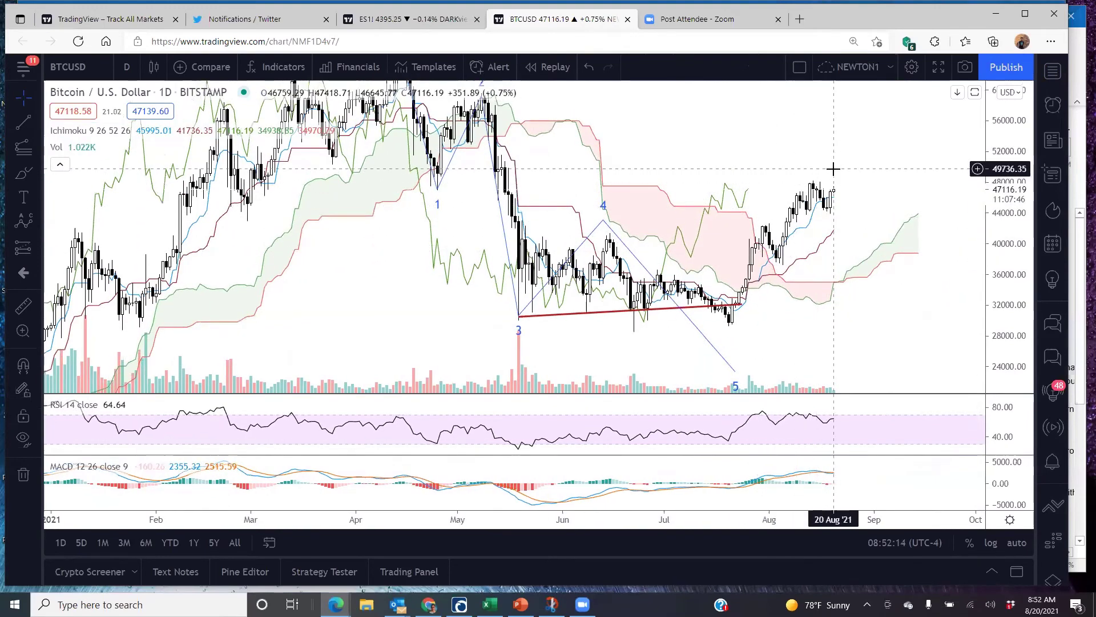
pyautogui.moveTo(1011, 331); pyautogui.dragTo(1007, 296)
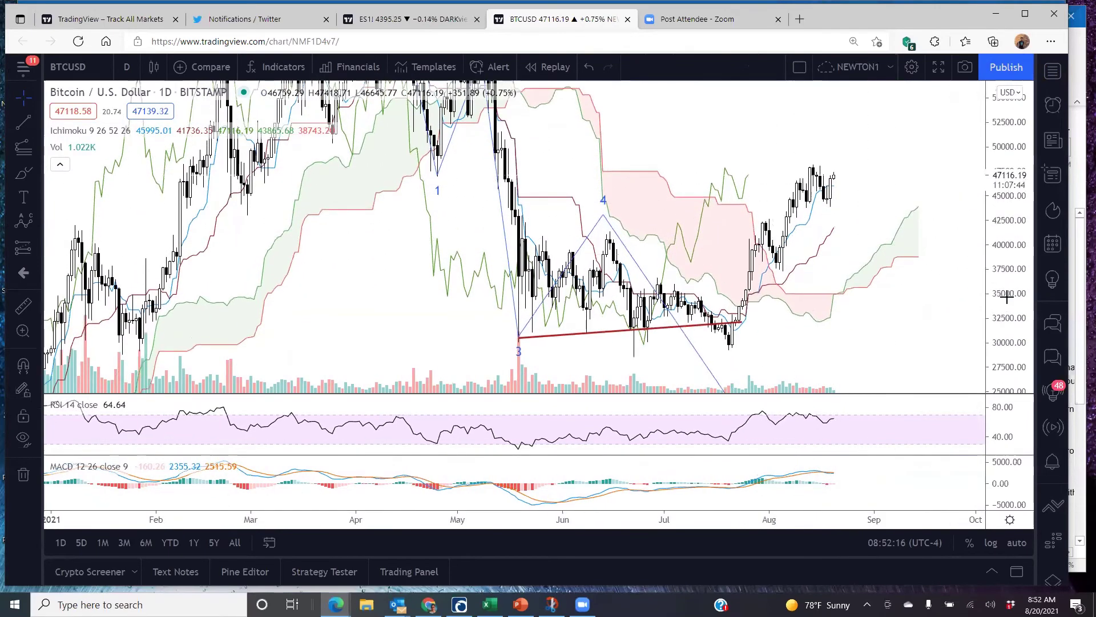
pyautogui.moveTo(942, 268); pyautogui.dragTo(948, 310)
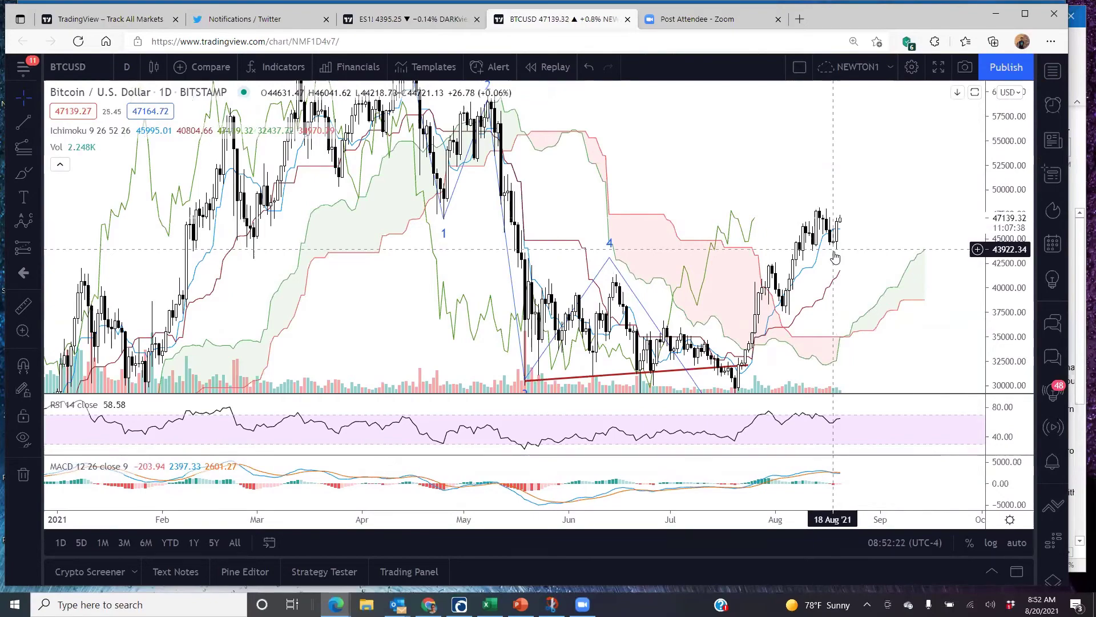
pyautogui.moveTo(787, 224); pyautogui.dragTo(877, 177)
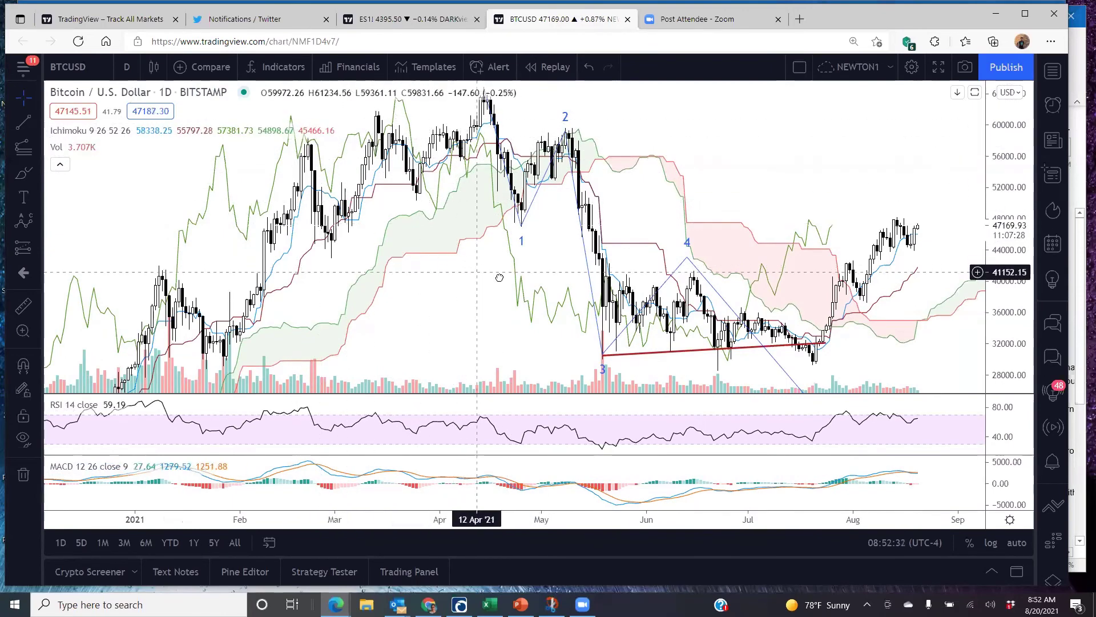
pyautogui.moveTo(480, 273); pyautogui.dragTo(494, 279)
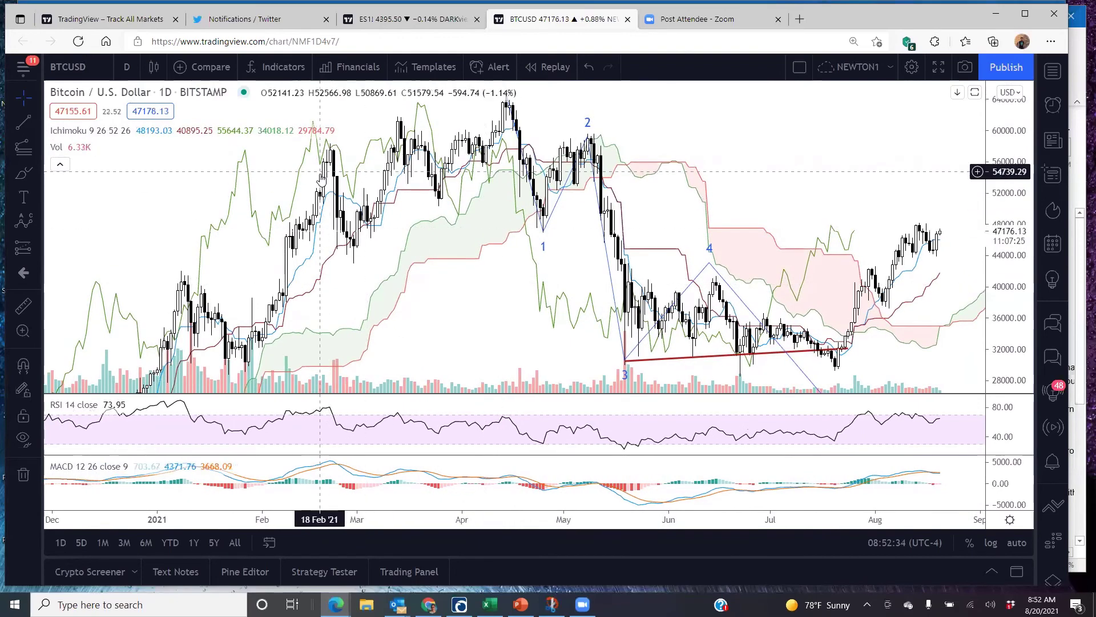
pyautogui.hscroll(1, 414, 274)
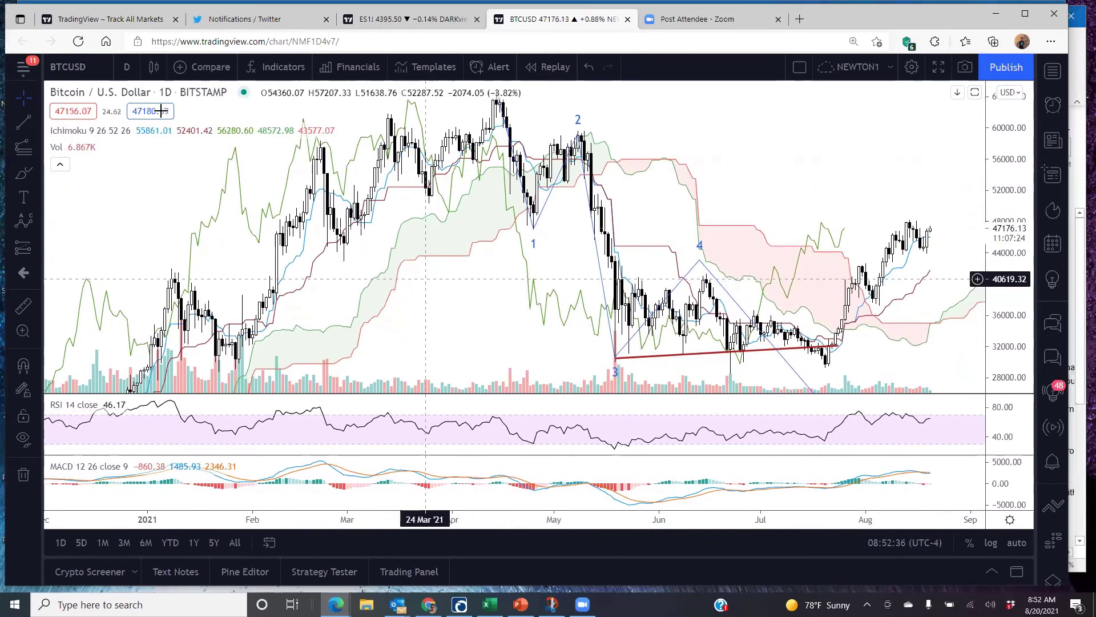
pyautogui.click(127, 72)
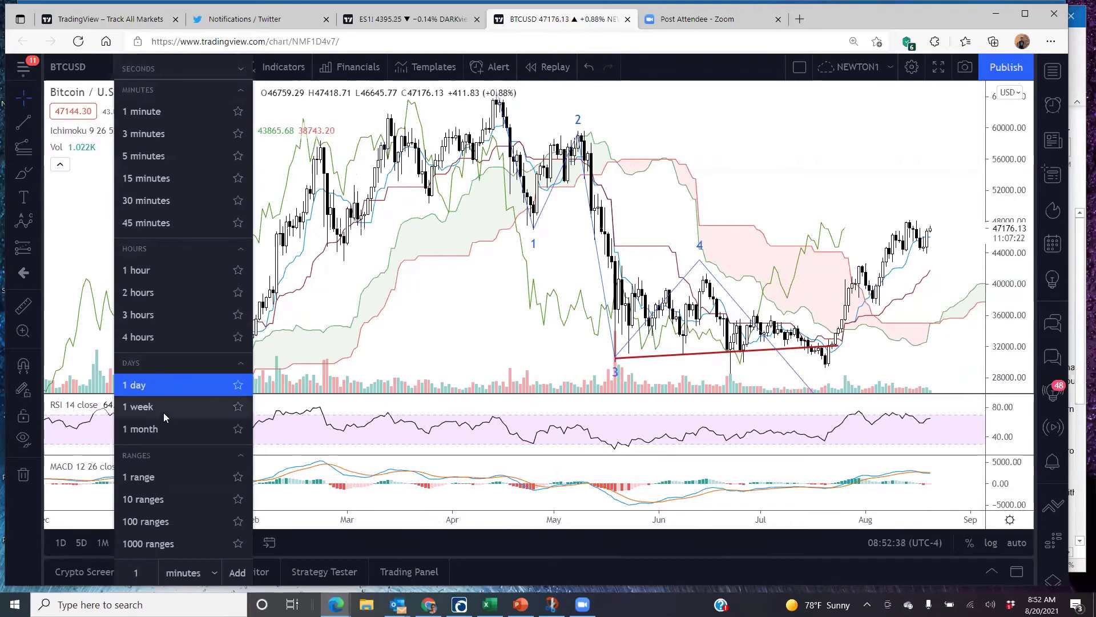
pyautogui.click(165, 429)
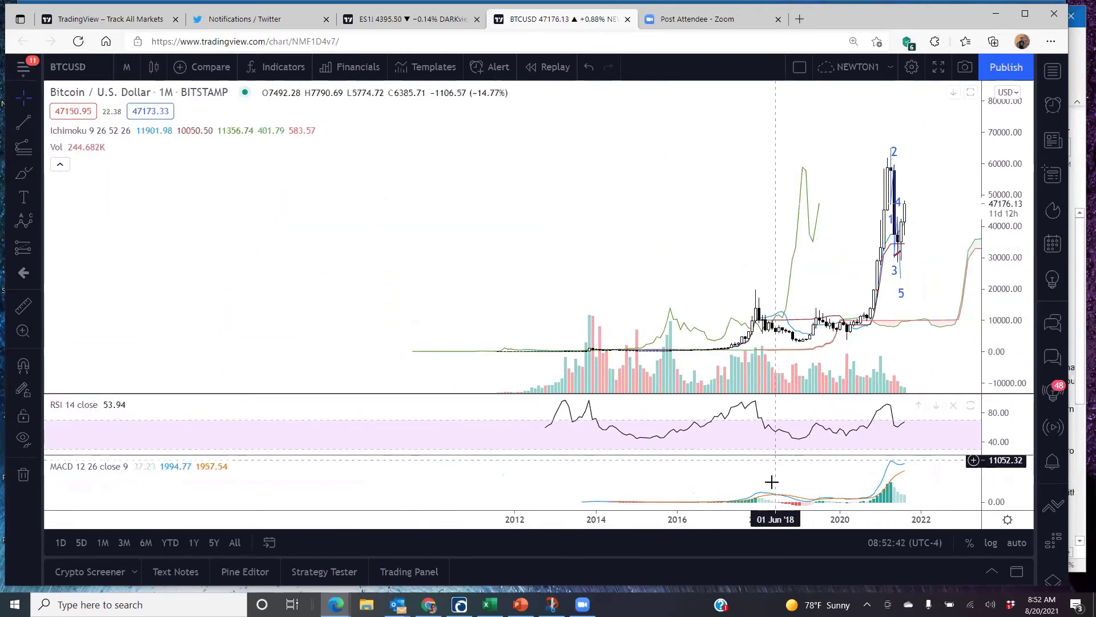
pyautogui.moveTo(780, 520); pyautogui.dragTo(634, 520)
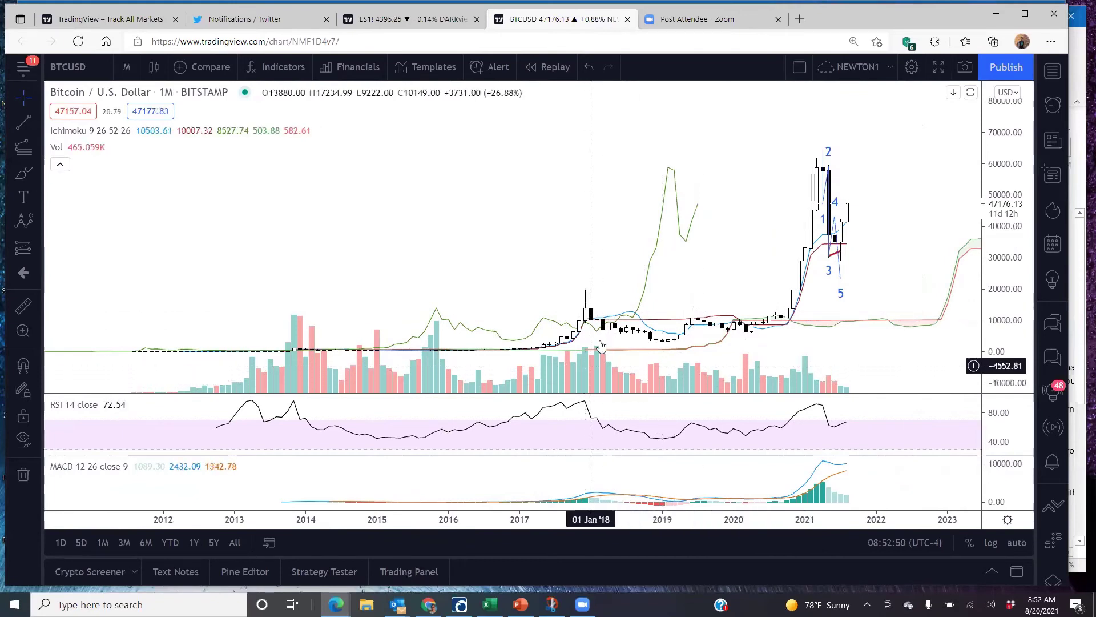
pyautogui.click(133, 69)
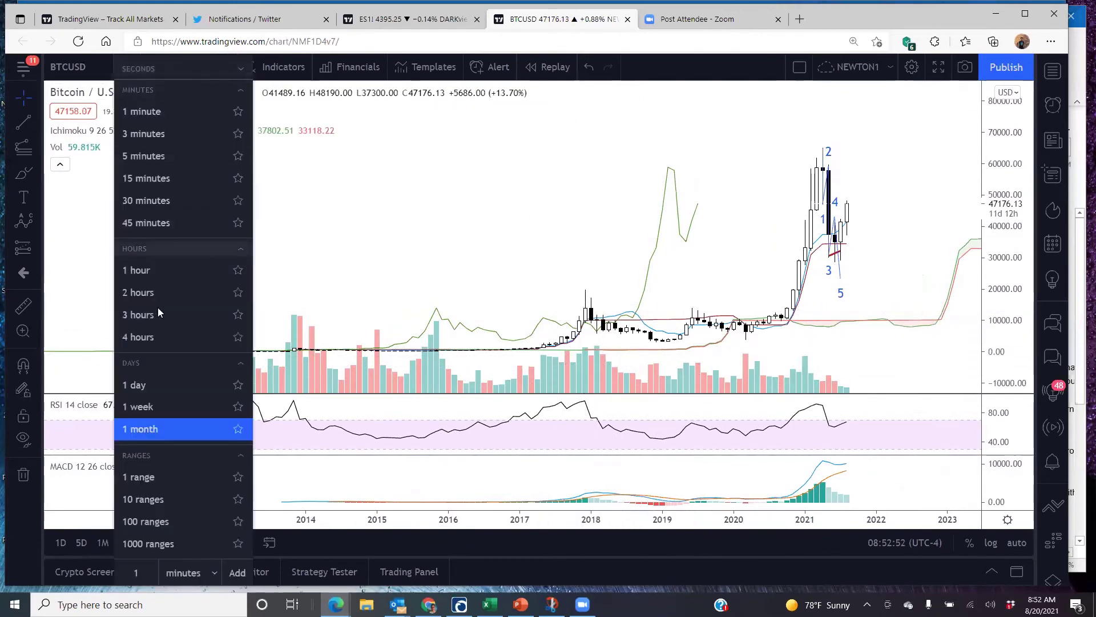
pyautogui.click(171, 407)
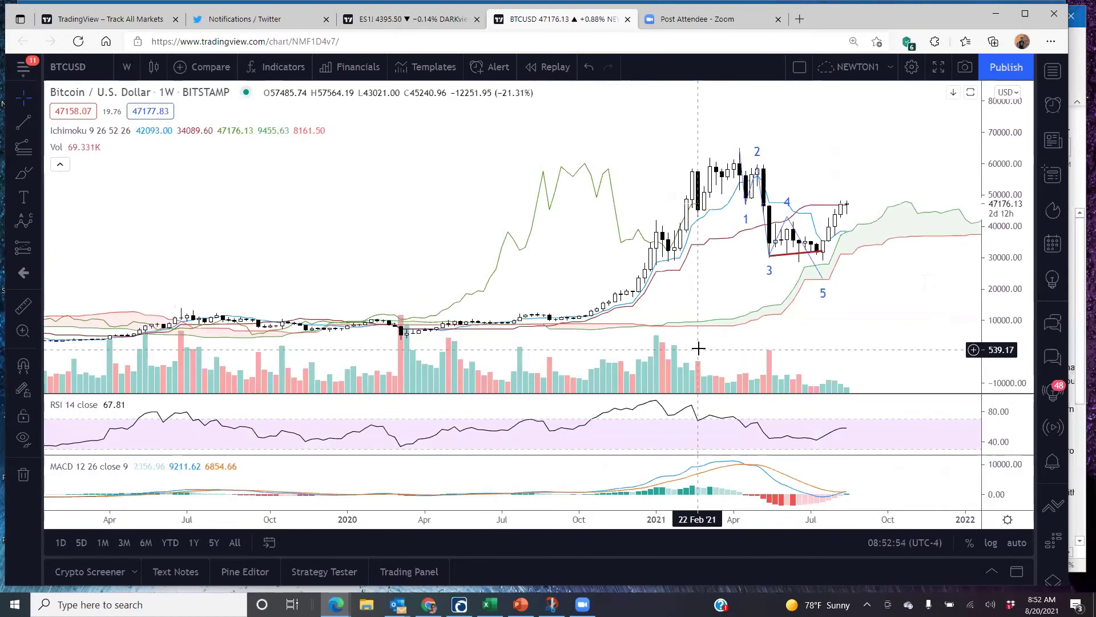
pyautogui.click(127, 66)
pyautogui.click(219, 381)
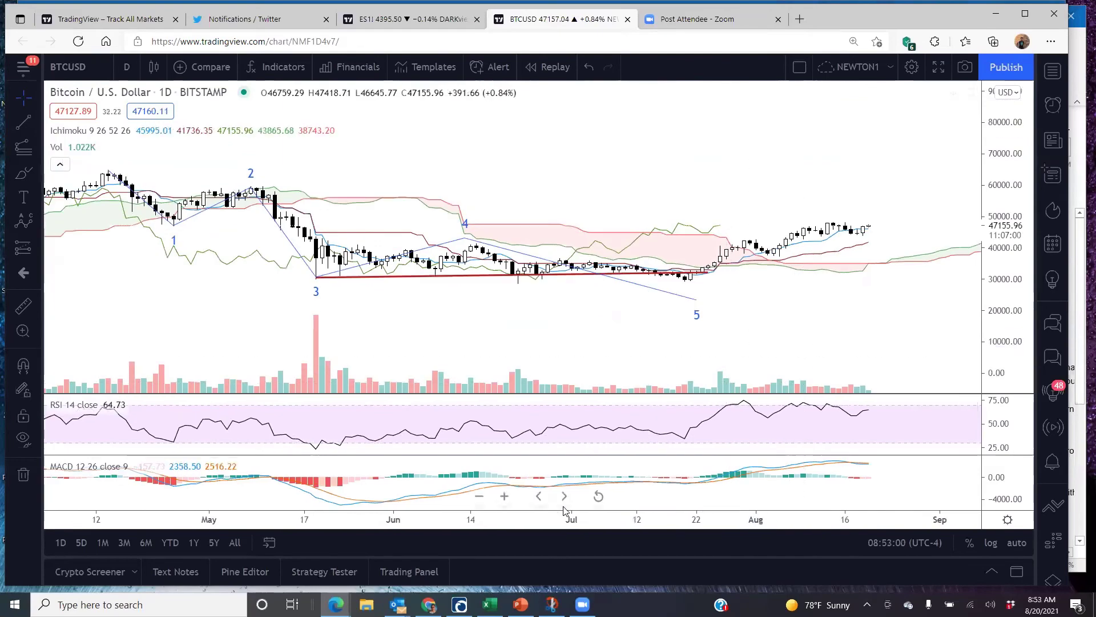
pyautogui.scroll(-5, 726, 496)
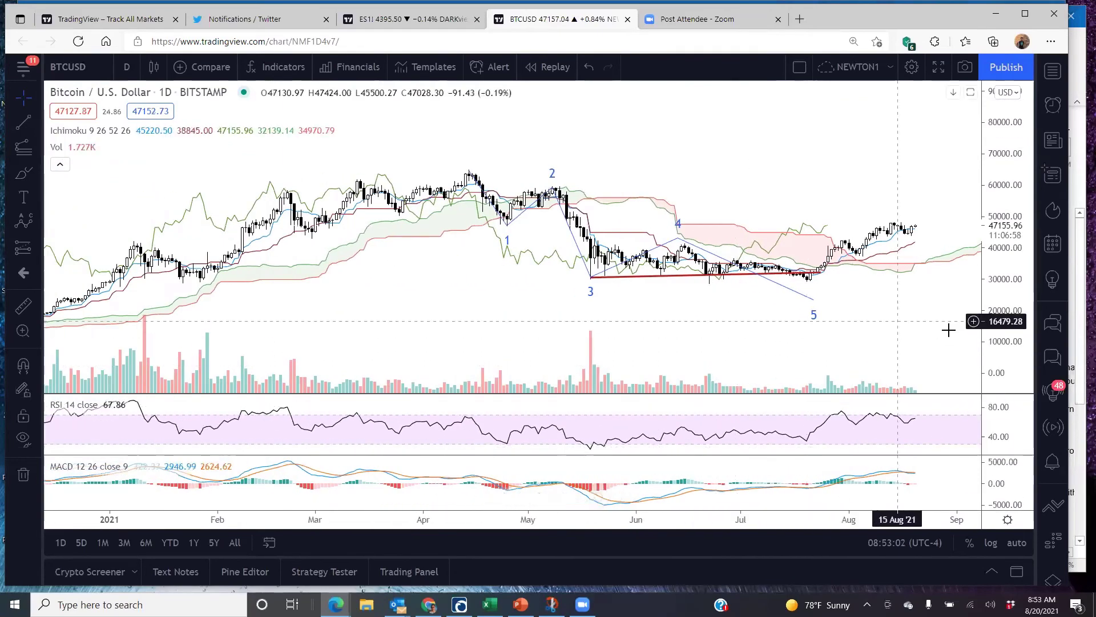
pyautogui.moveTo(996, 345); pyautogui.dragTo(988, 223)
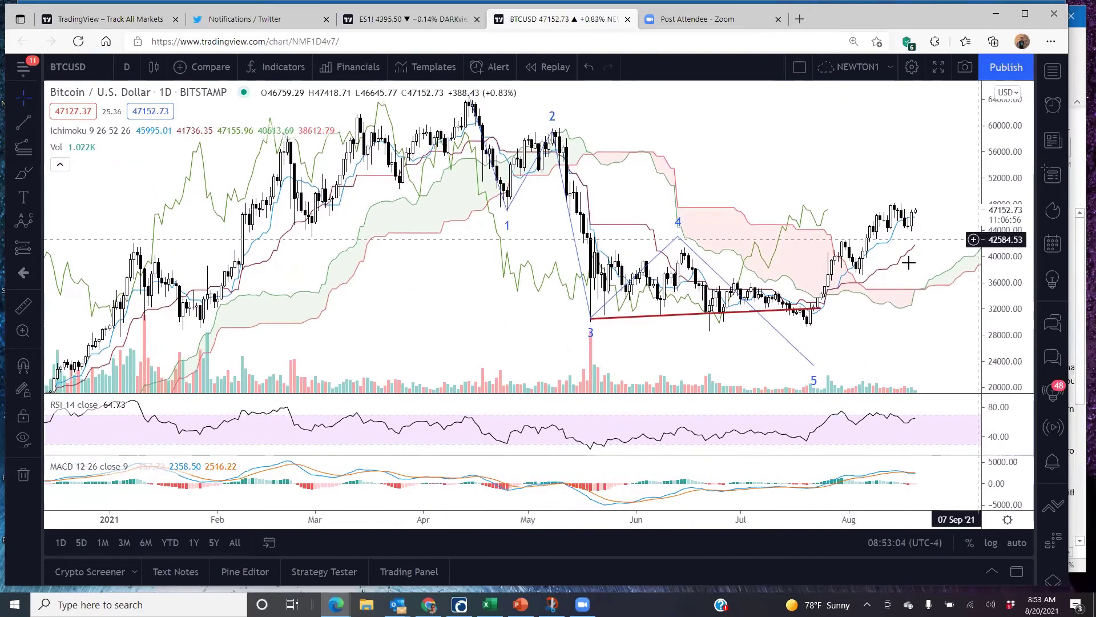
pyautogui.moveTo(832, 297); pyautogui.dragTo(763, 269)
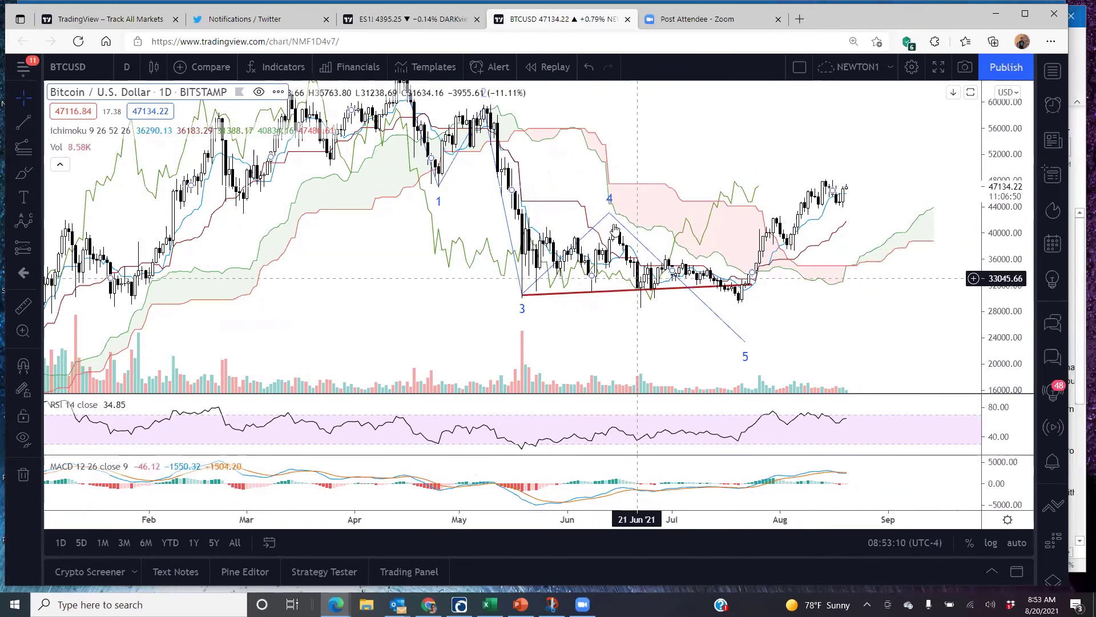
pyautogui.moveTo(738, 338)
pyautogui.mouseDown()
pyautogui.moveTo(652, 306)
pyautogui.moveTo(666, 311)
pyautogui.mouseUp()
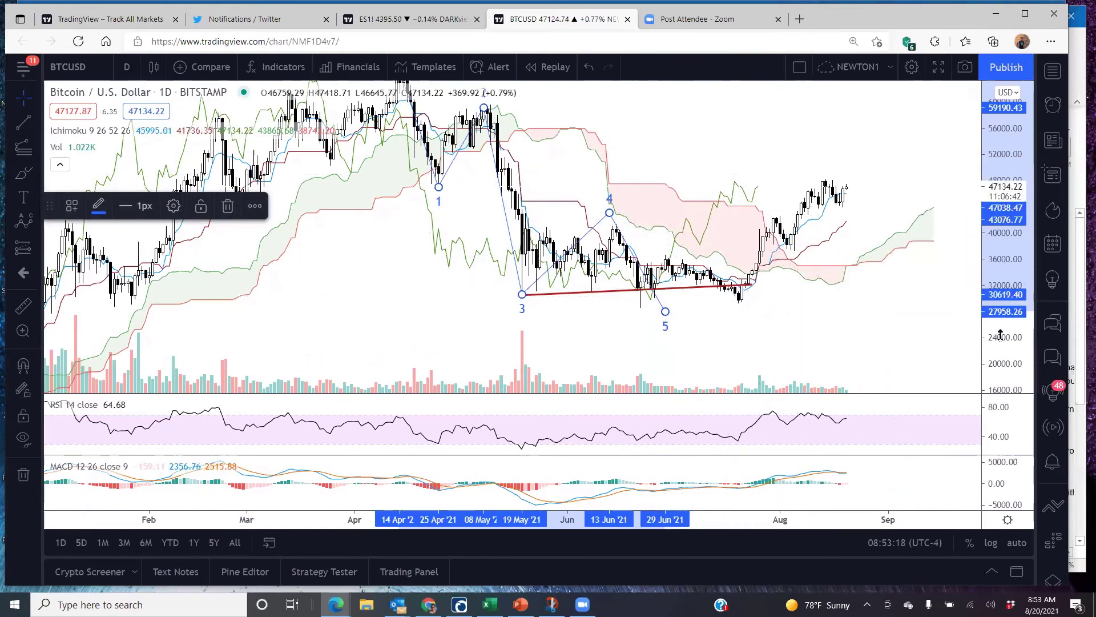
pyautogui.moveTo(1001, 336); pyautogui.dragTo(999, 280)
pyautogui.moveTo(854, 208); pyautogui.dragTo(828, 191)
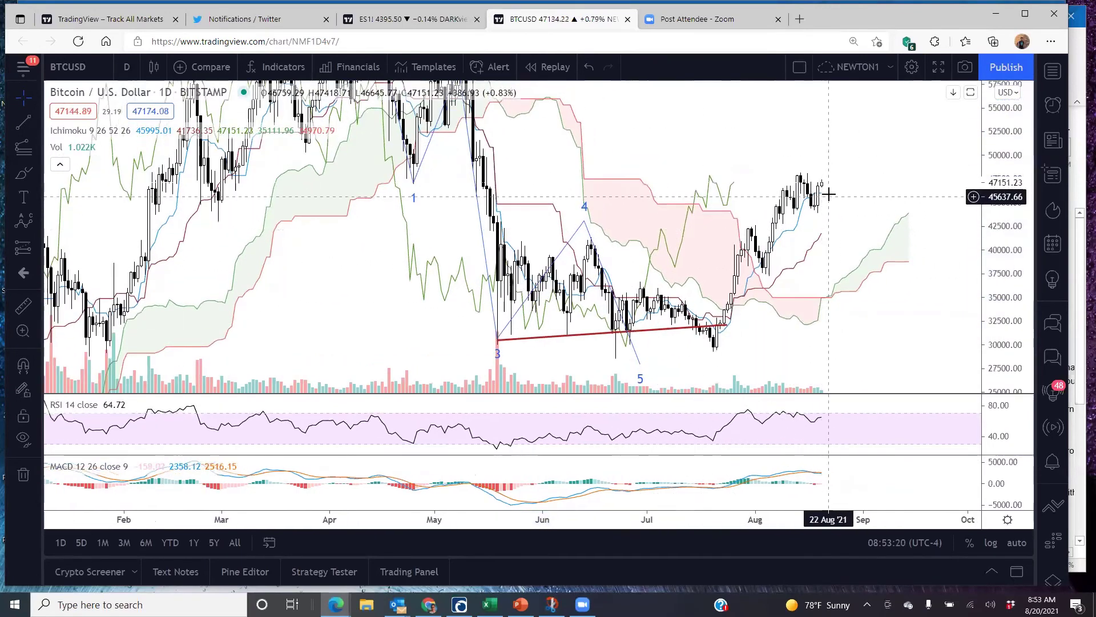
pyautogui.moveTo(986, 127); pyautogui.dragTo(990, 158)
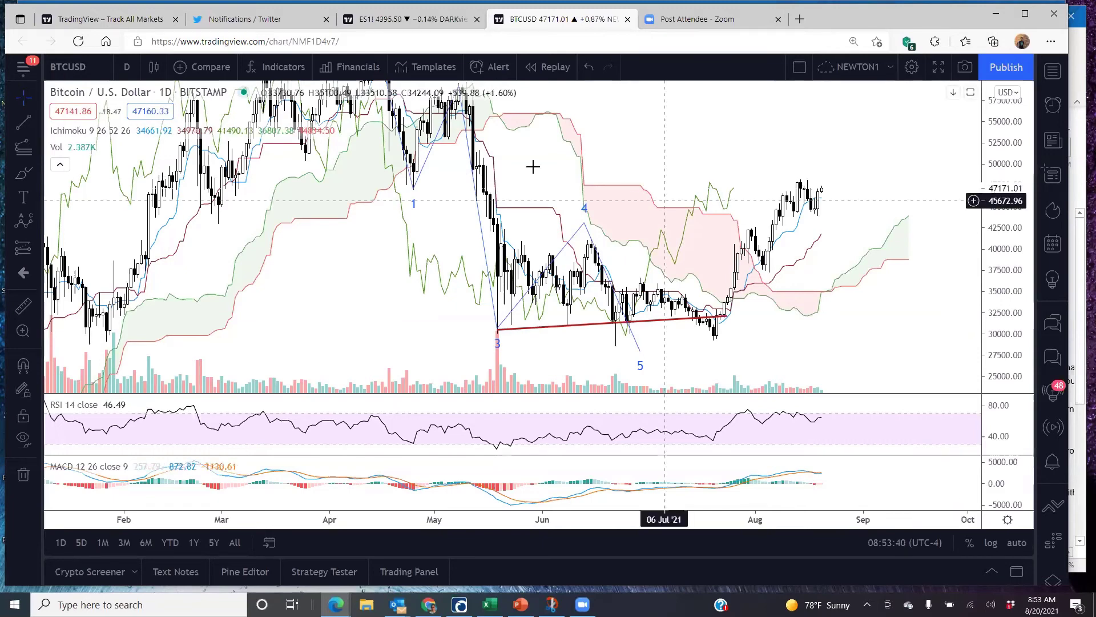
# Draw a rising red trendline from Bitcoin's July low to above the latest August candles.
pyautogui.click(22, 122)
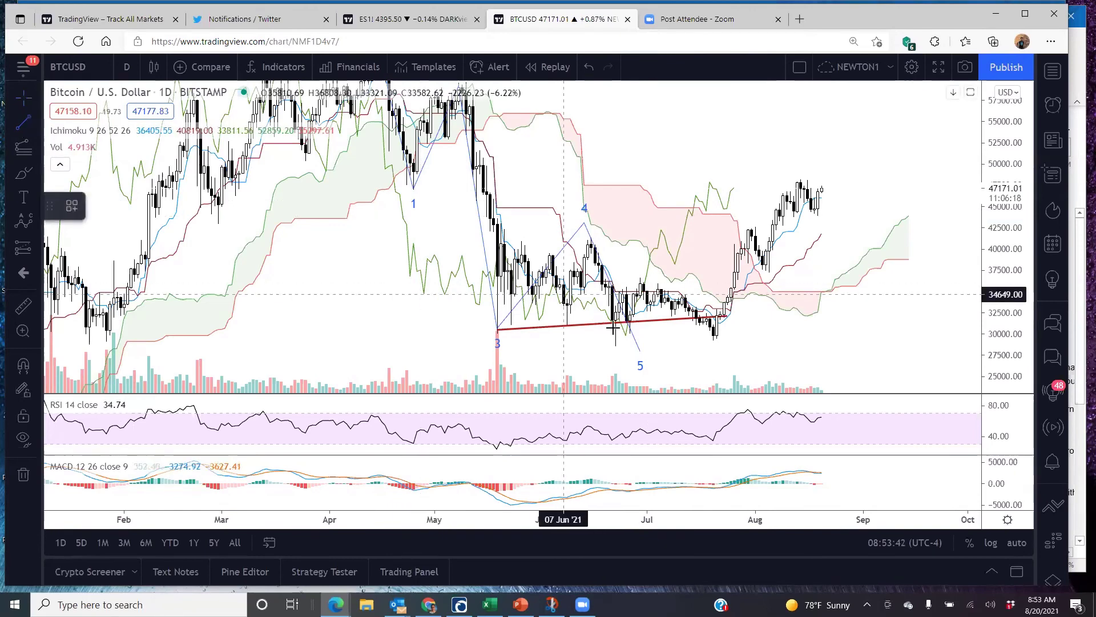
pyautogui.click(724, 323)
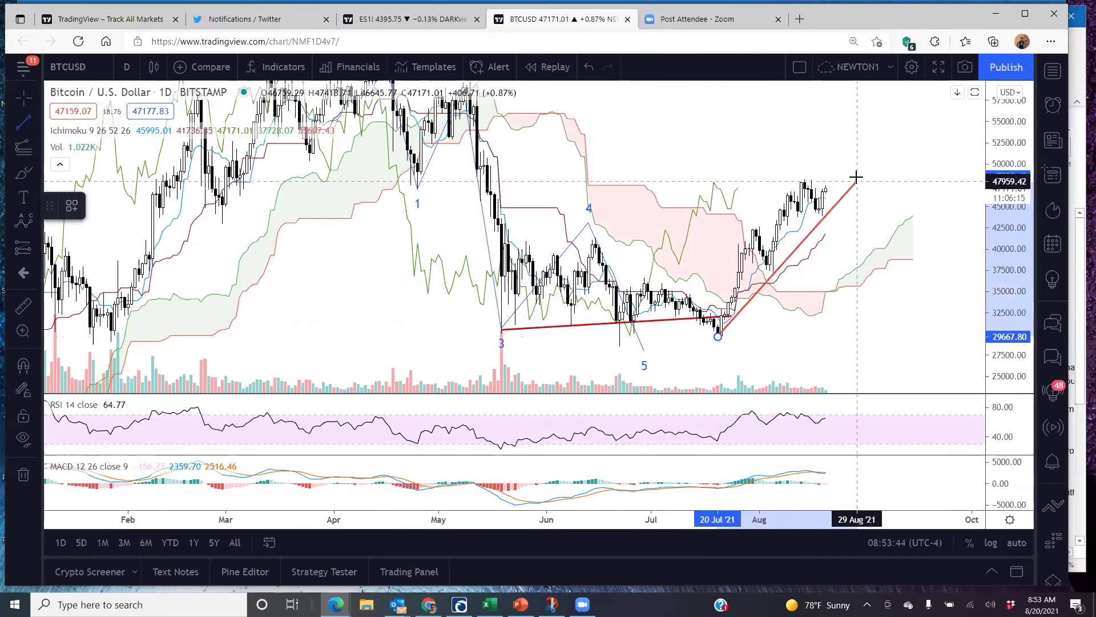
pyautogui.click(858, 174)
pyautogui.moveTo(870, 324); pyautogui.dragTo(933, 336)
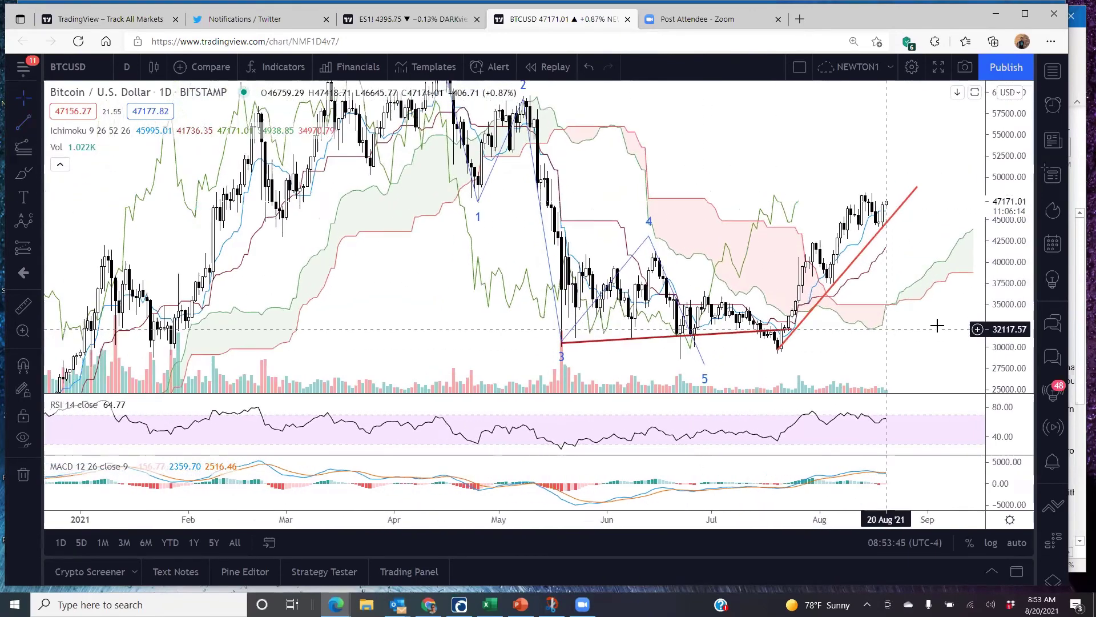
pyautogui.moveTo(991, 358); pyautogui.dragTo(991, 334)
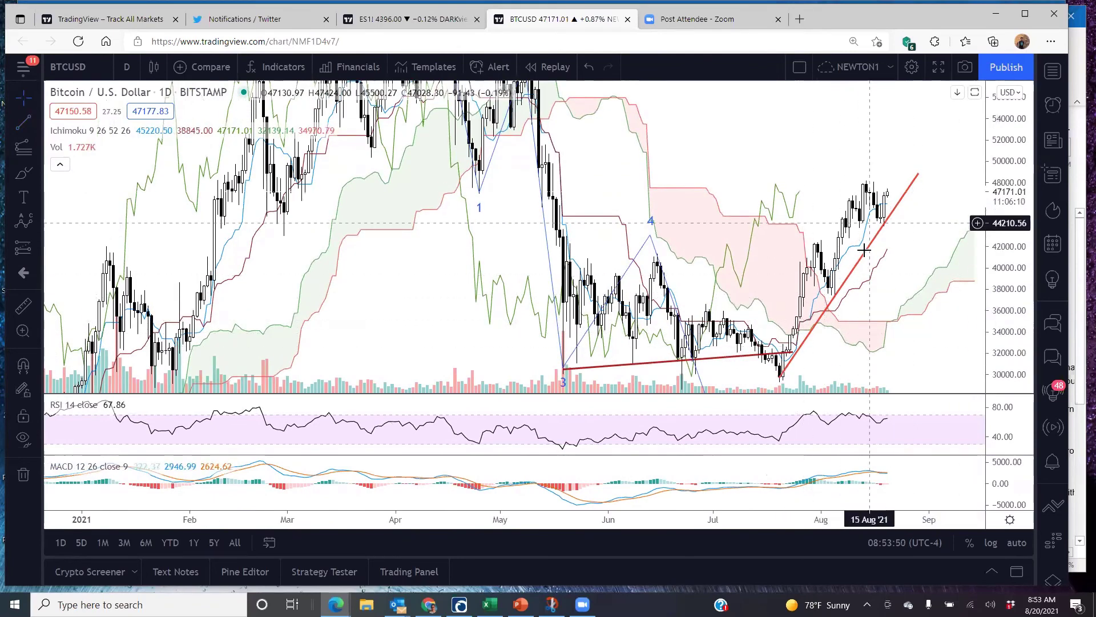
pyautogui.moveTo(987, 149); pyautogui.dragTo(988, 168)
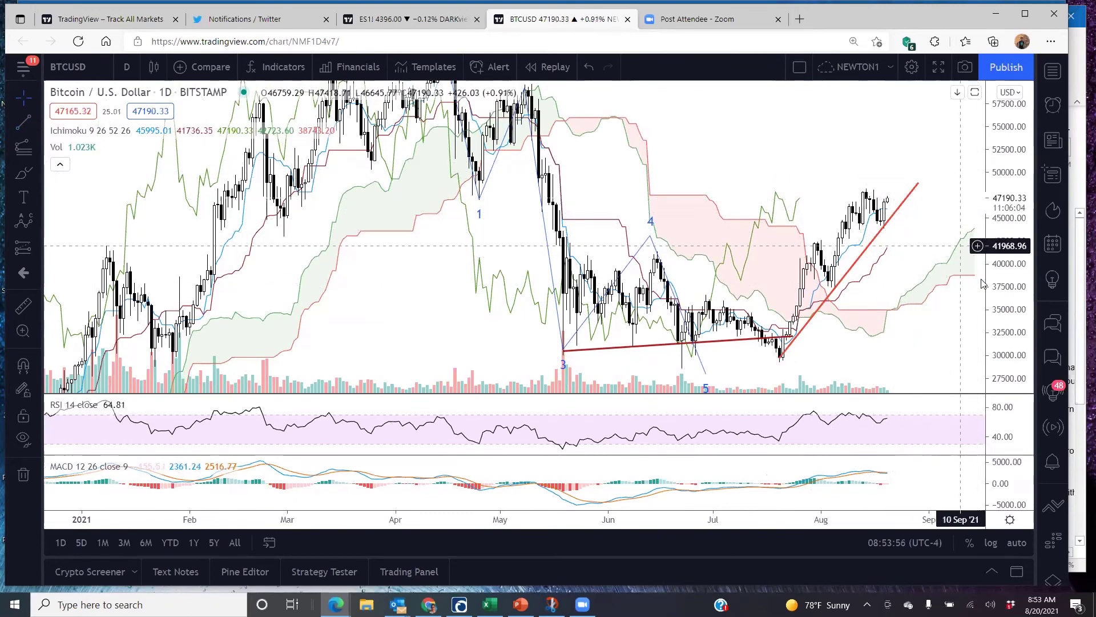
pyautogui.moveTo(959, 316); pyautogui.dragTo(916, 320)
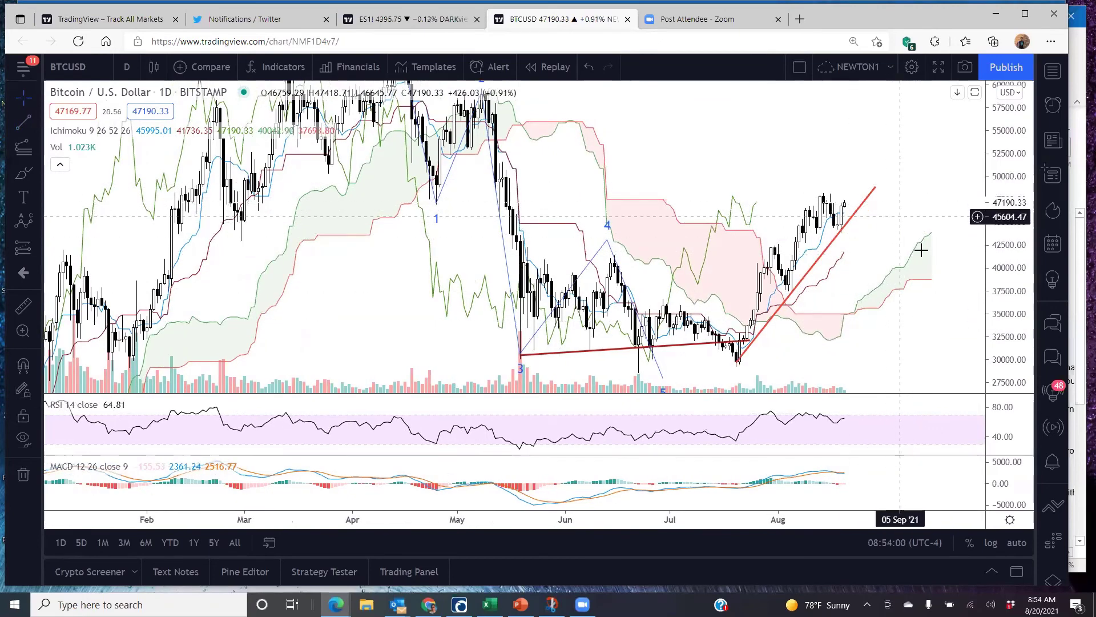
pyautogui.moveTo(920, 247); pyautogui.dragTo(935, 273)
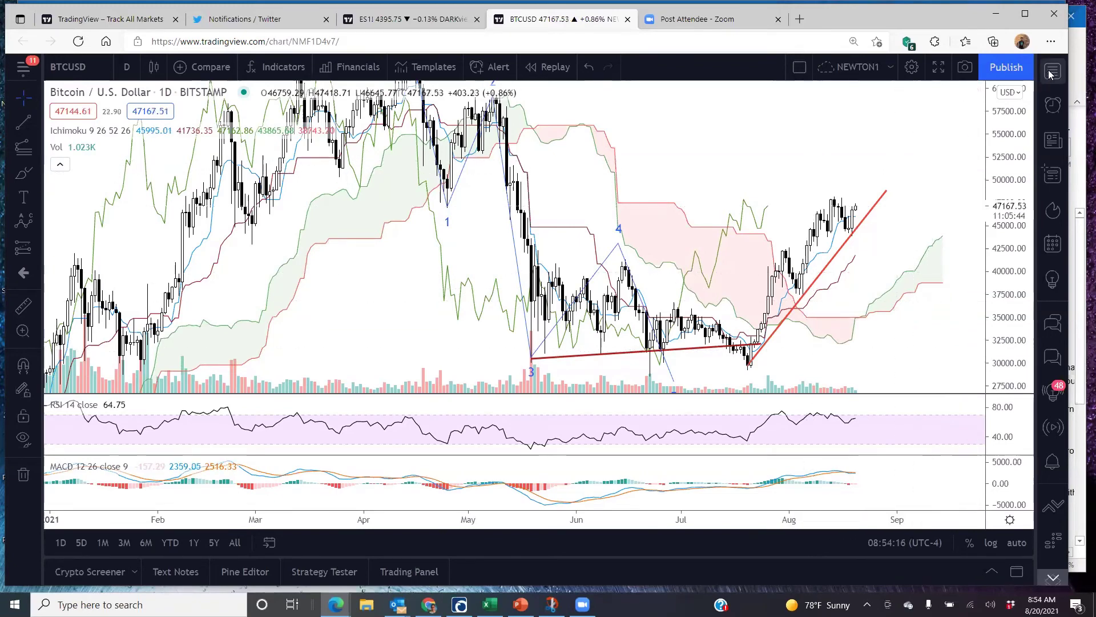
# Switch the chart symbol from BTCUSD to TLT via Symbol Search.
pyautogui.click(64, 66)
pyautogui.write('T')
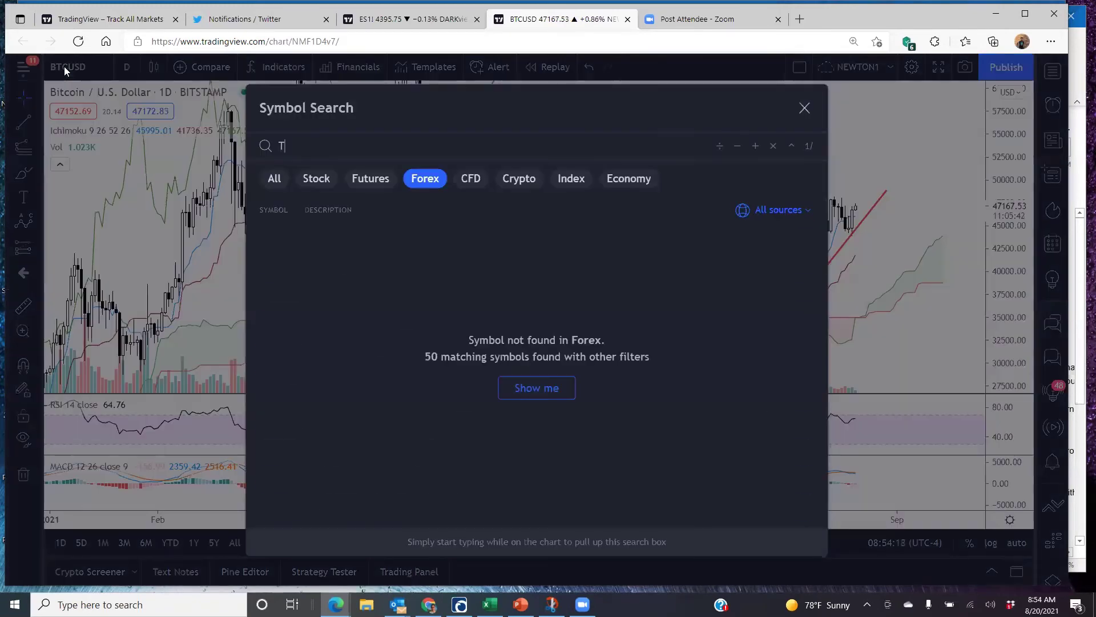
pyautogui.write('LT')
pyautogui.press('Return')
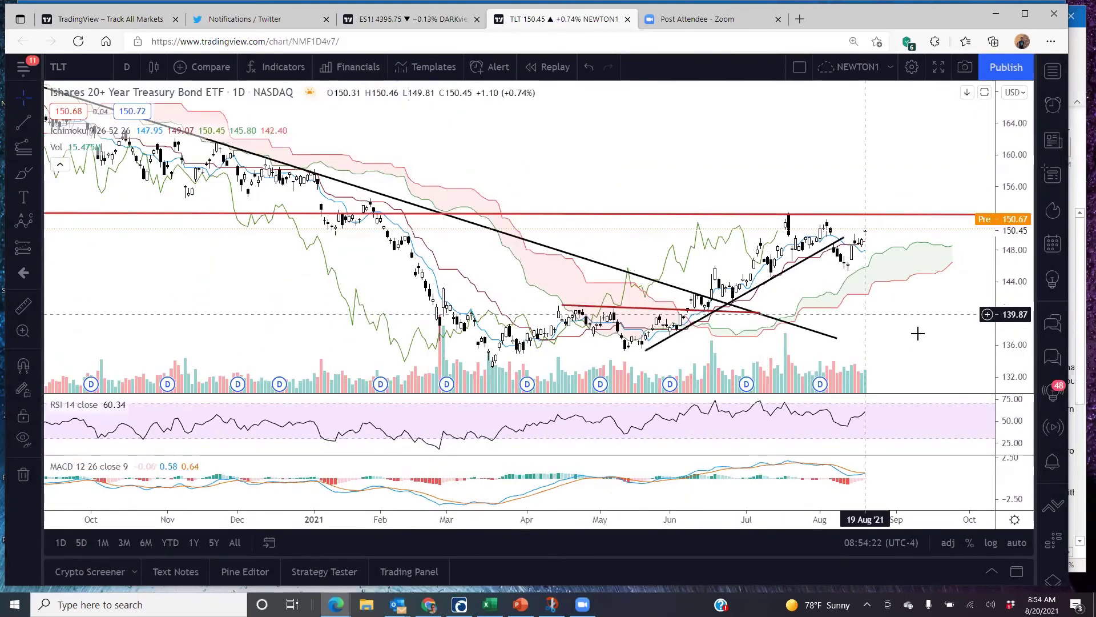
# Rescale and pan the TLT daily chart, leaving space after the latest bars, and select then deselect Ichimoku.
pyautogui.moveTo(1005, 357)
pyautogui.mouseDown()
pyautogui.moveTo(1005, 344)
pyautogui.moveTo(1006, 354)
pyautogui.mouseUp()
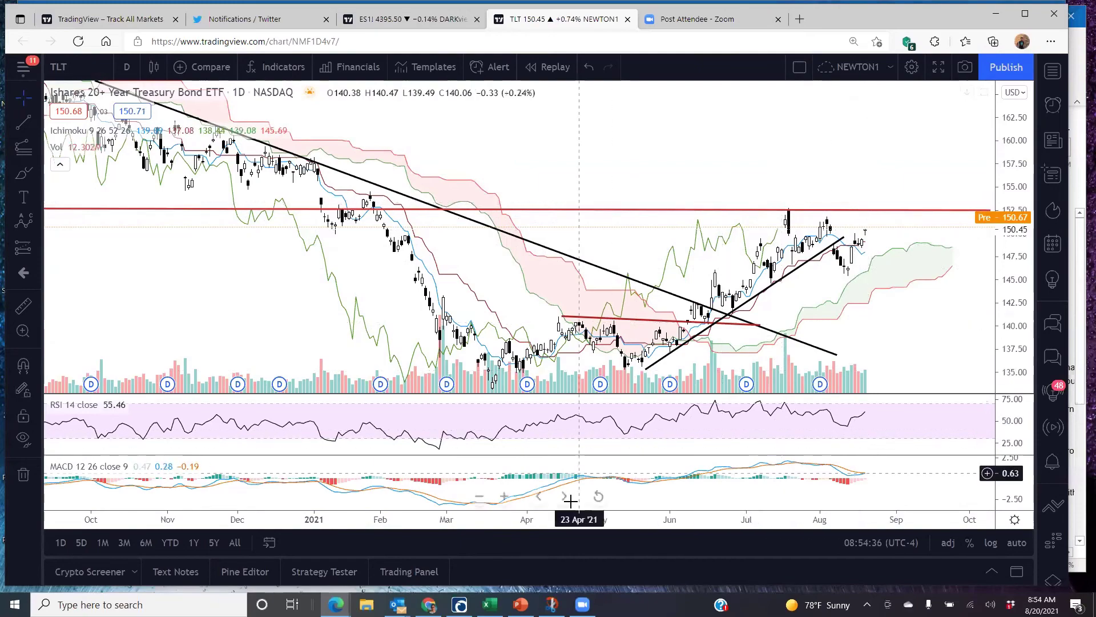
pyautogui.scroll(-5, 948, 282)
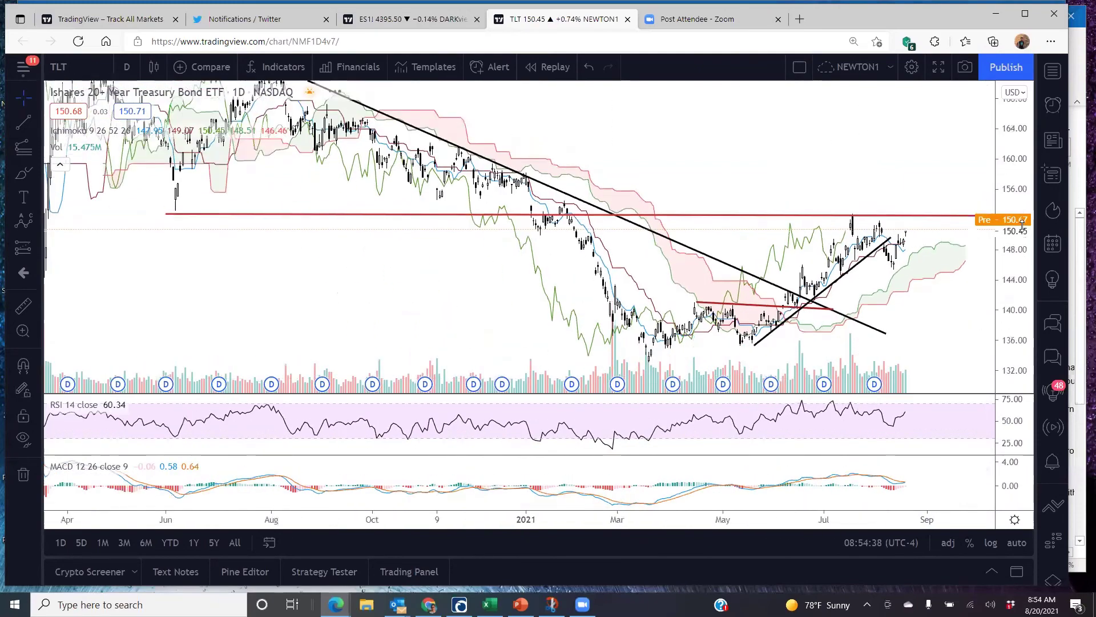
pyautogui.moveTo(916, 298); pyautogui.dragTo(862, 326)
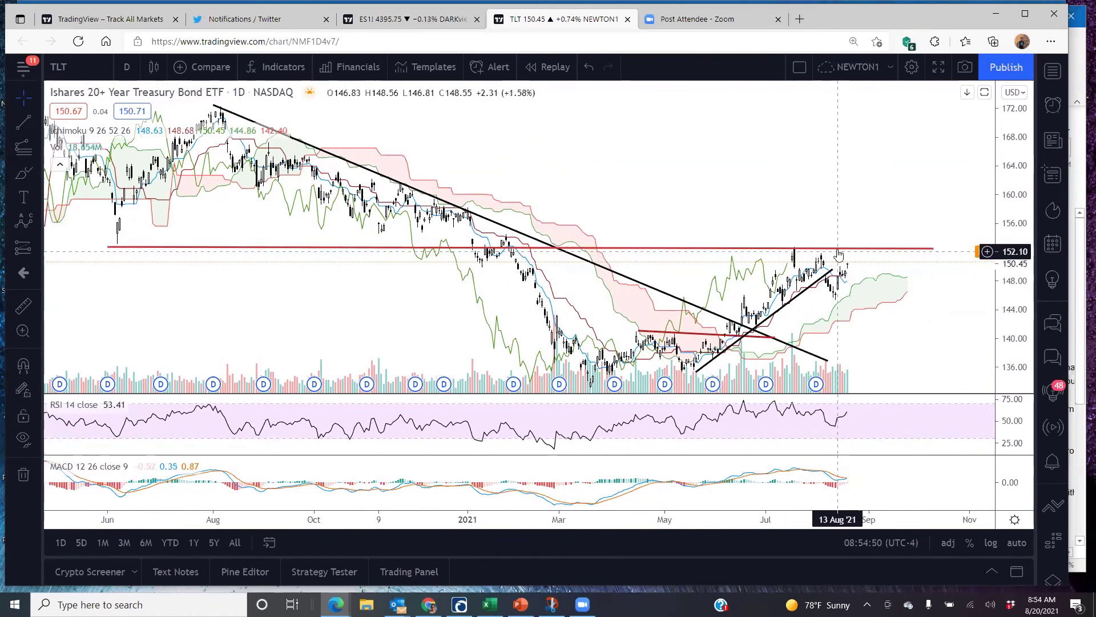
pyautogui.moveTo(825, 232); pyautogui.dragTo(857, 247)
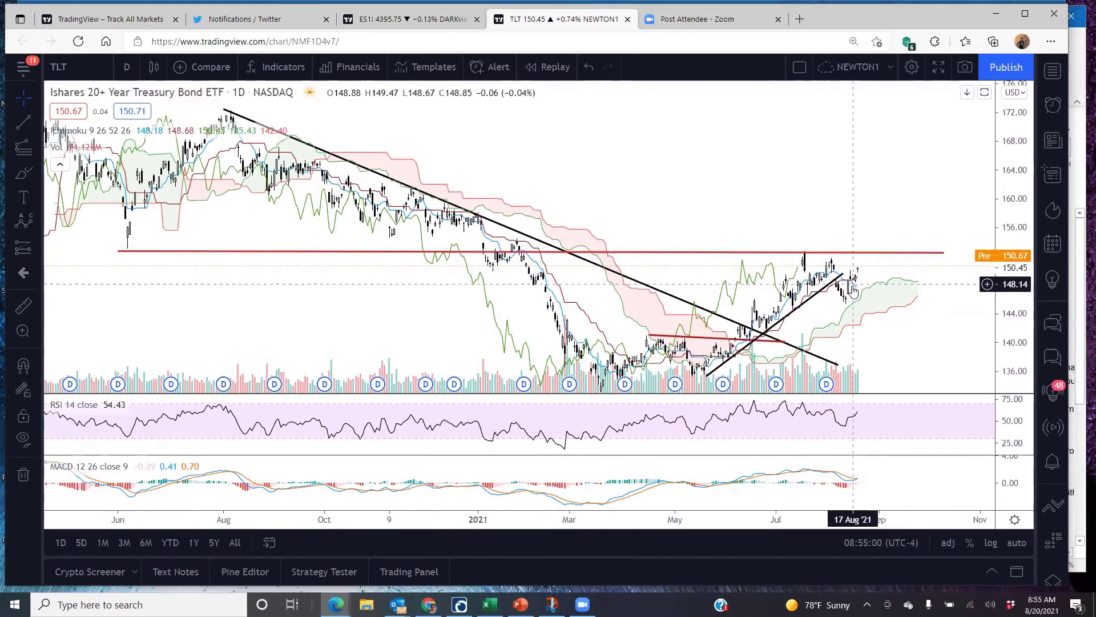
pyautogui.moveTo(846, 308); pyautogui.dragTo(871, 268)
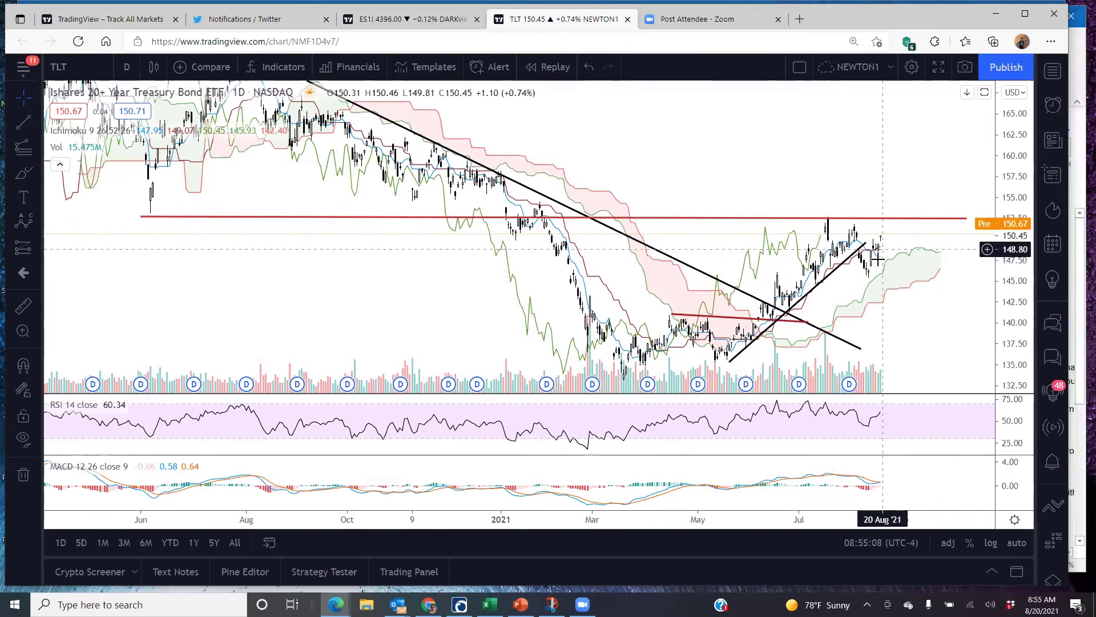
pyautogui.click(891, 264)
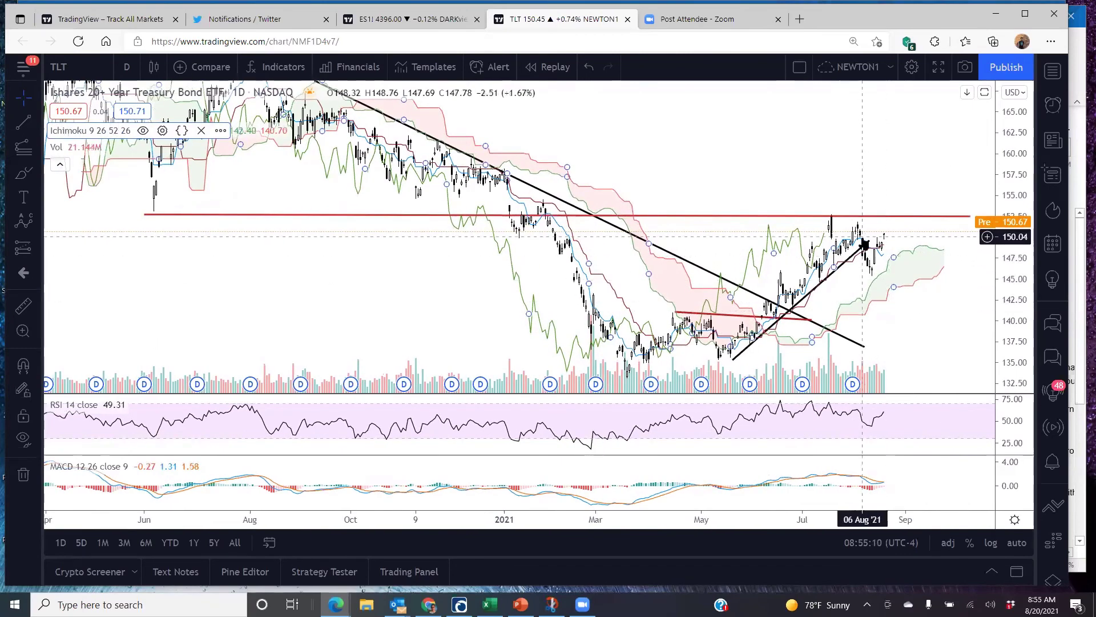
pyautogui.click(914, 186)
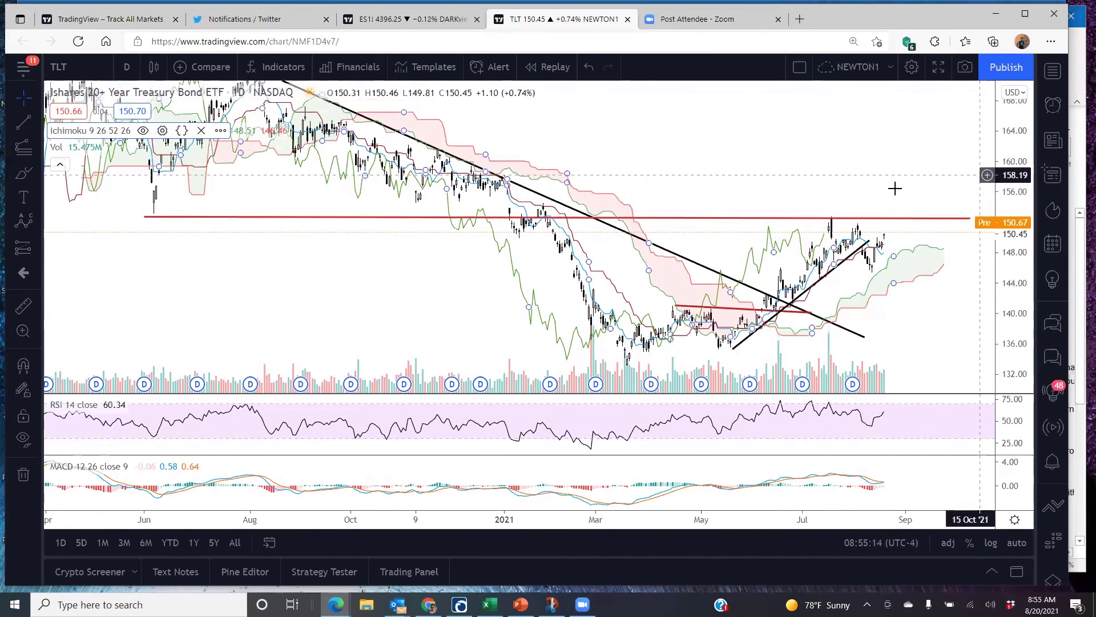
pyautogui.moveTo(681, 185); pyautogui.dragTo(644, 183)
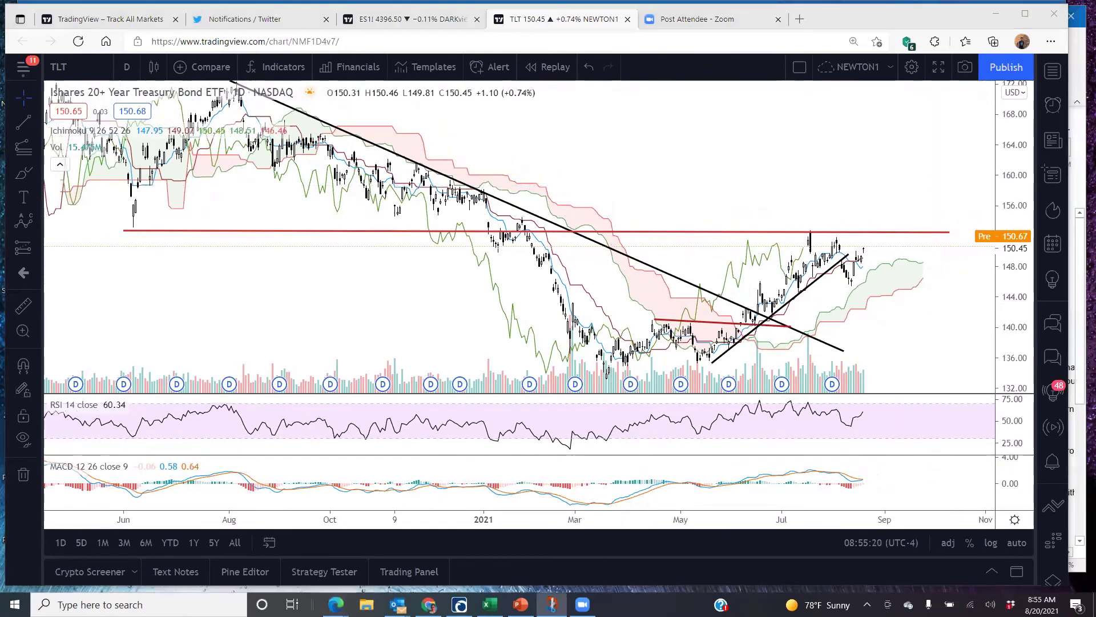
# Bring the Contact Info image window to the front and maximize it to full screen.
pyautogui.hotkey('alt', 'Tab')
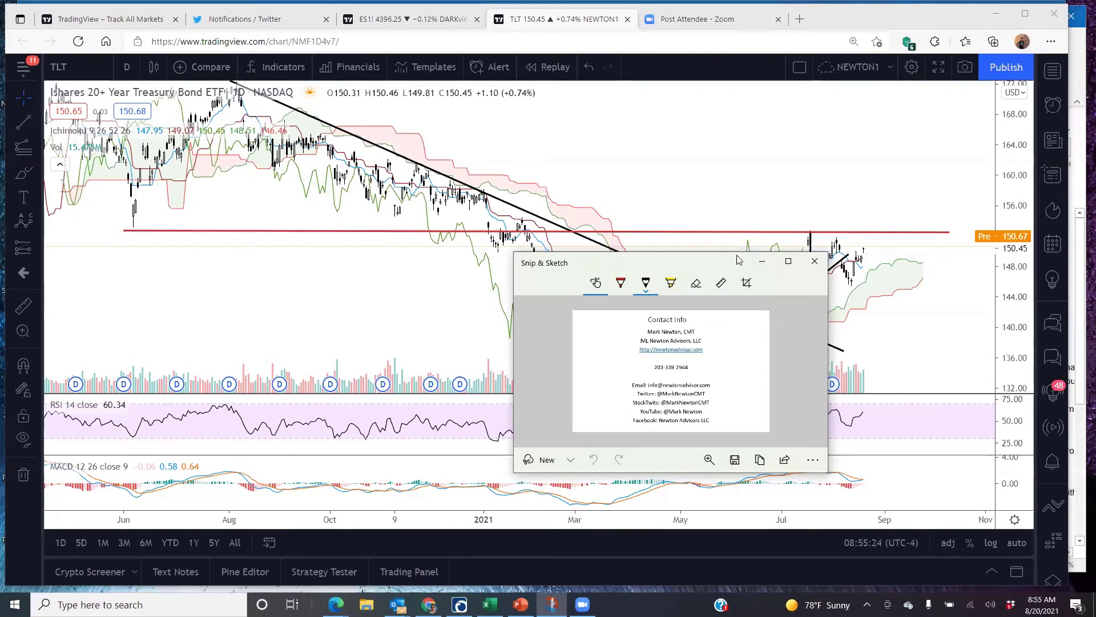
pyautogui.click(762, 261)
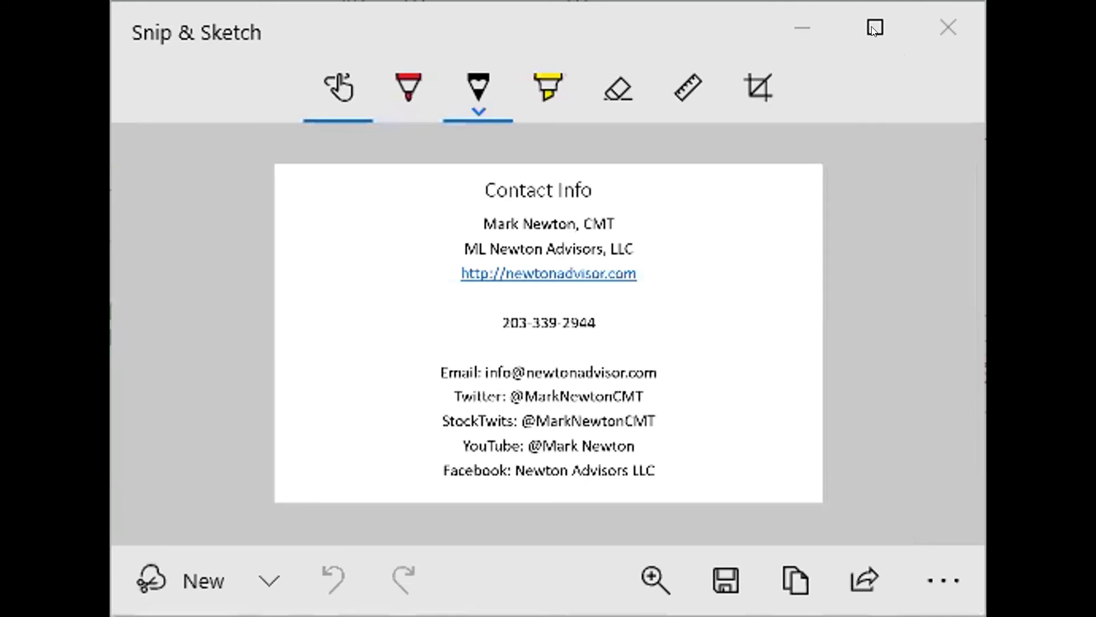
pyautogui.click(874, 30)
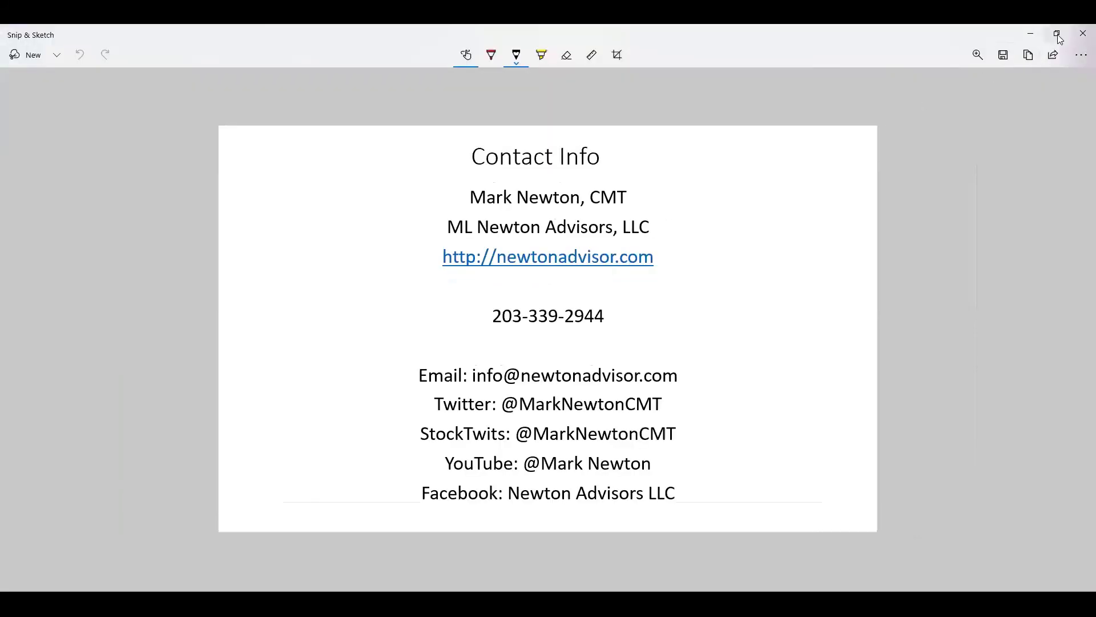
pyautogui.click(1059, 38)
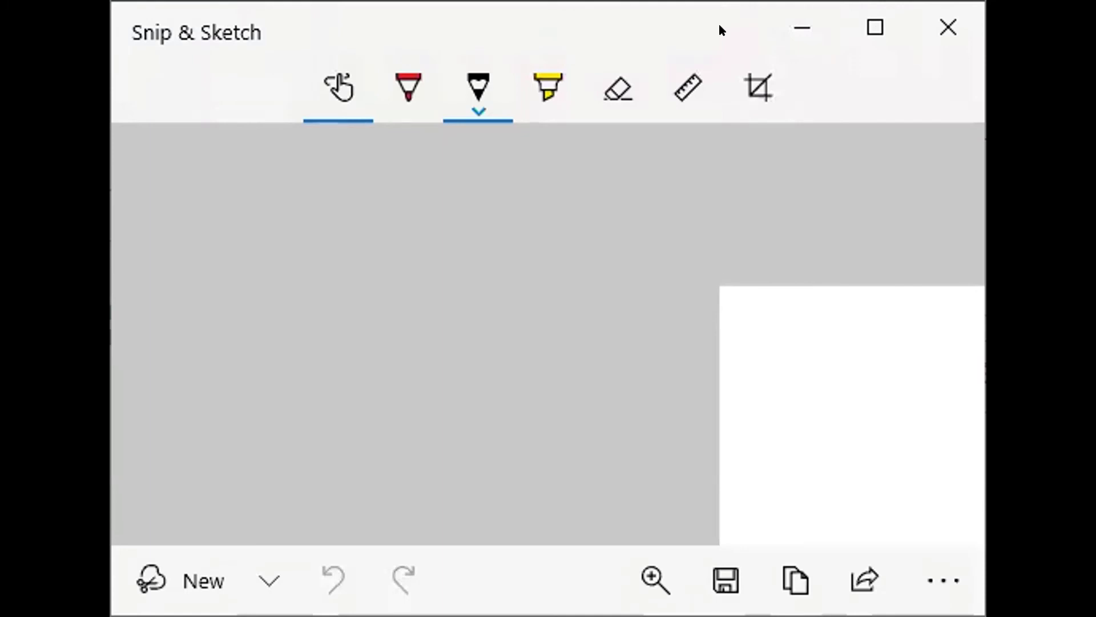
pyautogui.click(854, 28)
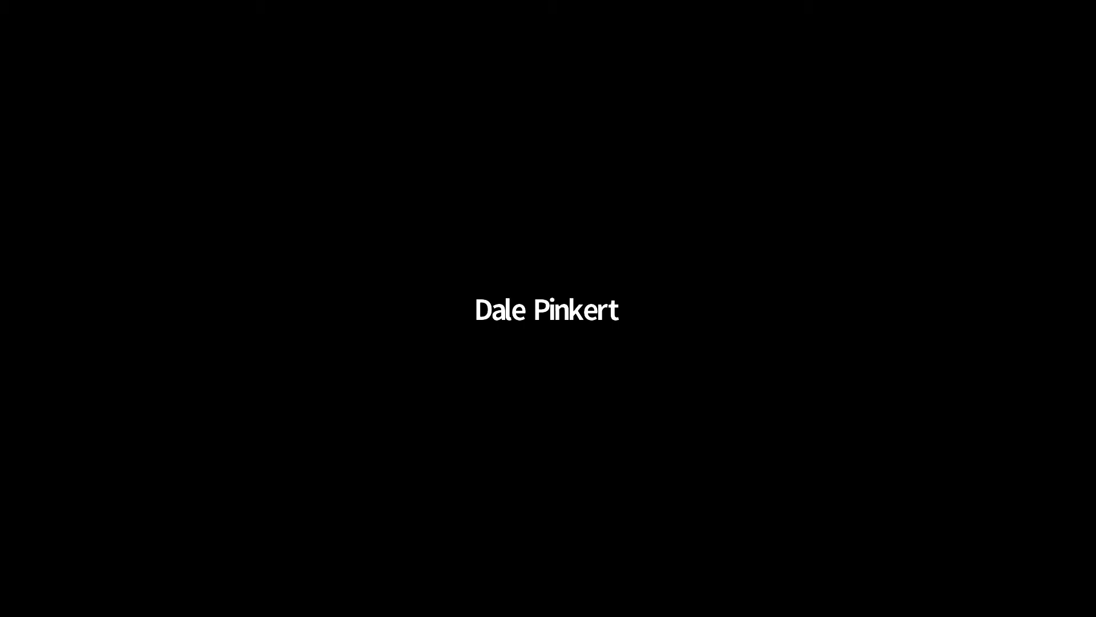